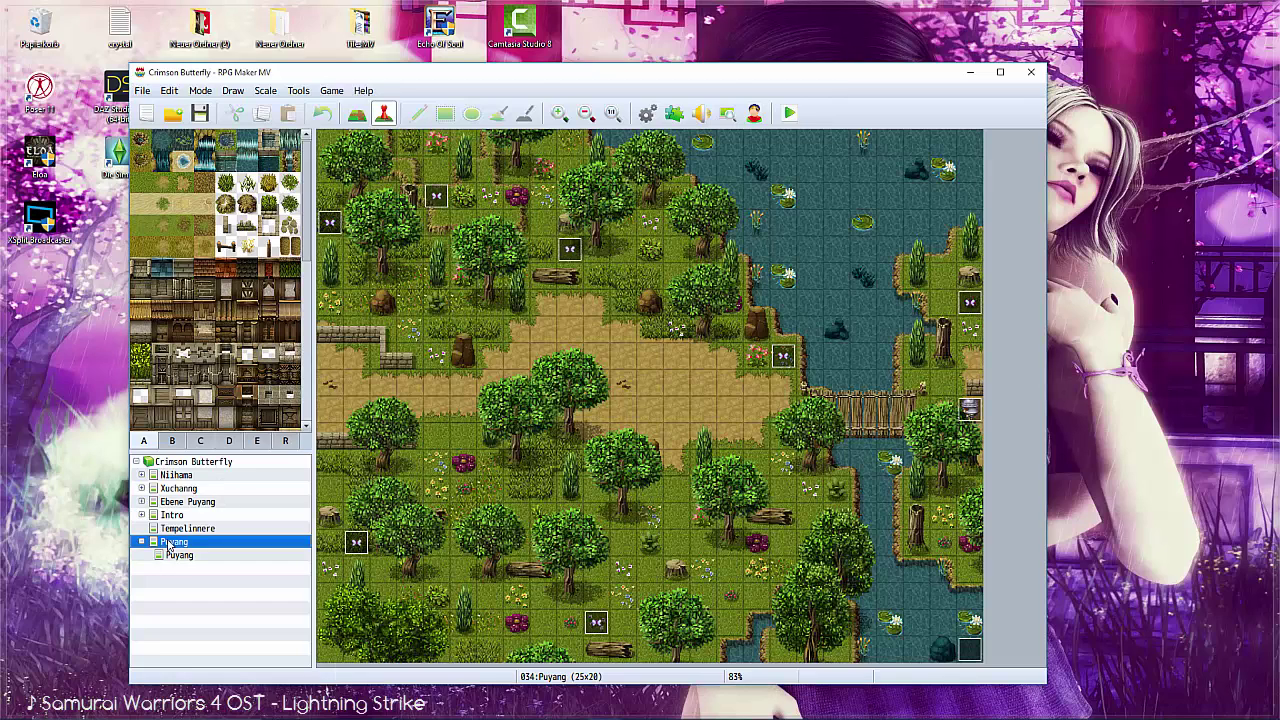
Add a new child map of Puyang named Puyang, 25×20 tiles, using the Japanisch tileset.
right_click(170, 541)
click(195, 549)
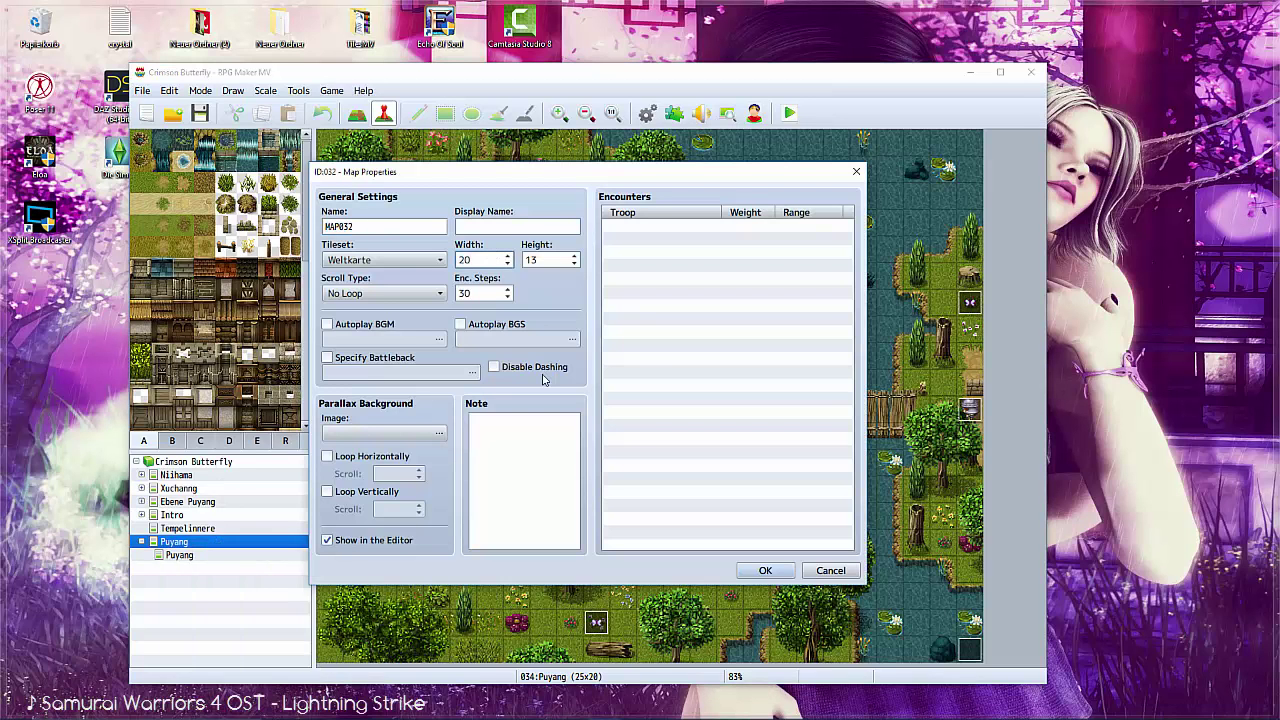
text(25)
double_click(532, 259)
text(20)
double_click(412, 227)
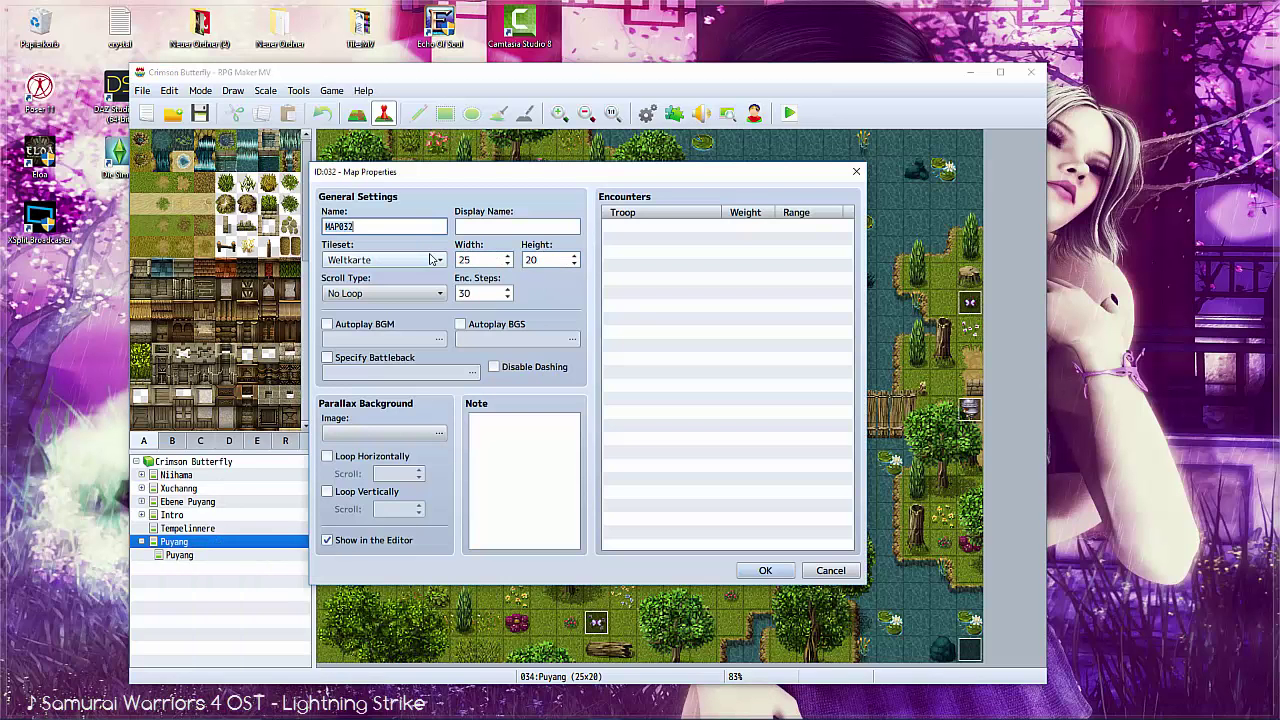
text(Puyang)
click(434, 265)
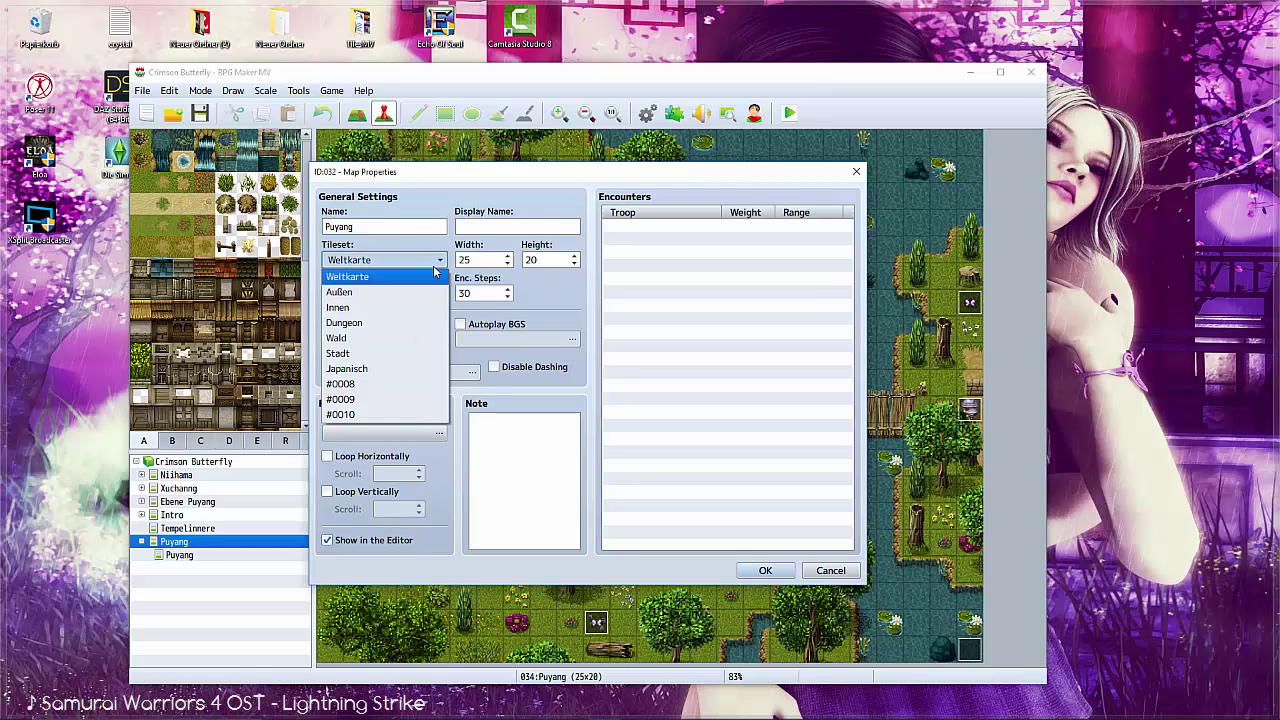
click(435, 275)
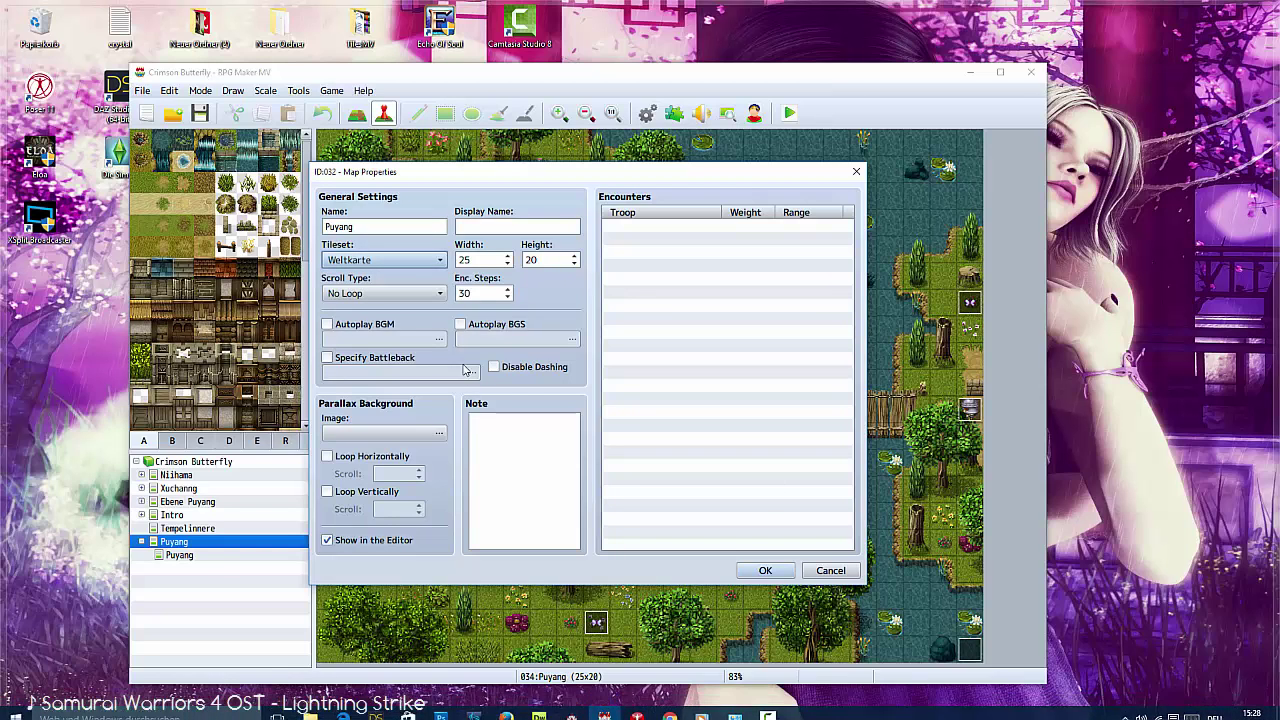
click(434, 260)
click(380, 361)
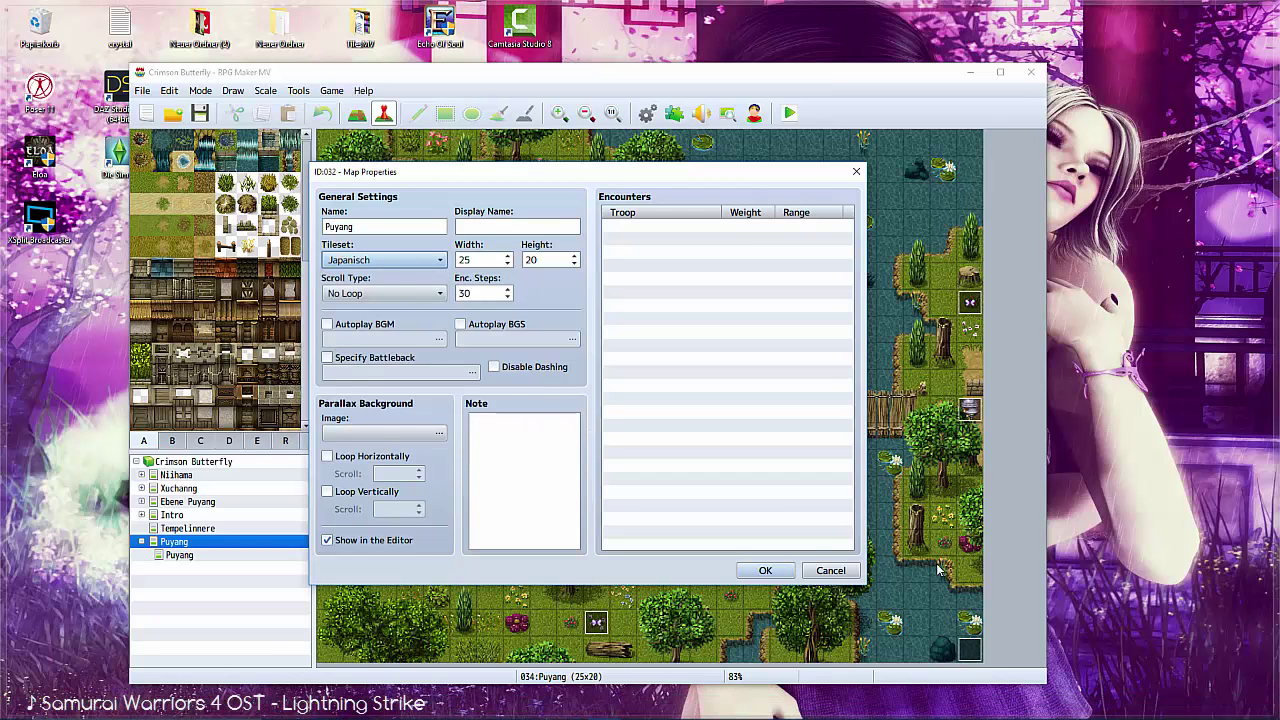
click(763, 572)
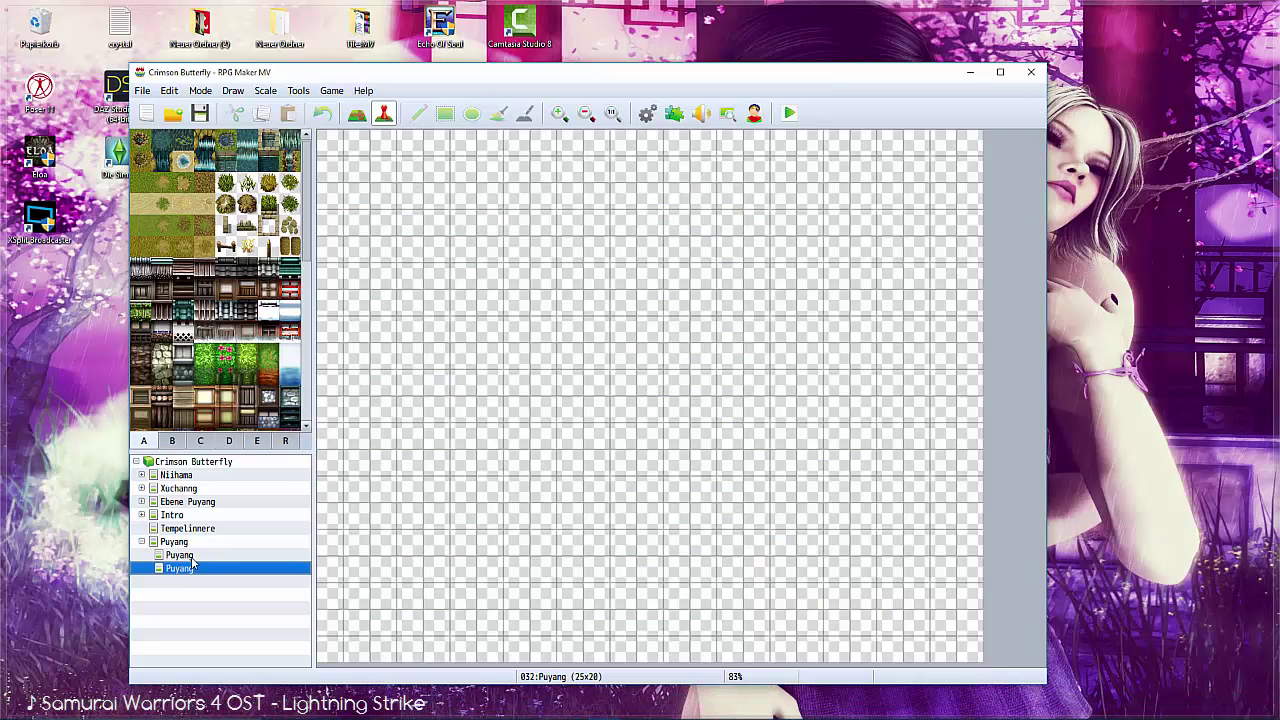
Cover the map with grass and paint a wide dirt road from top to bottom.
click(162, 225)
click(486, 310)
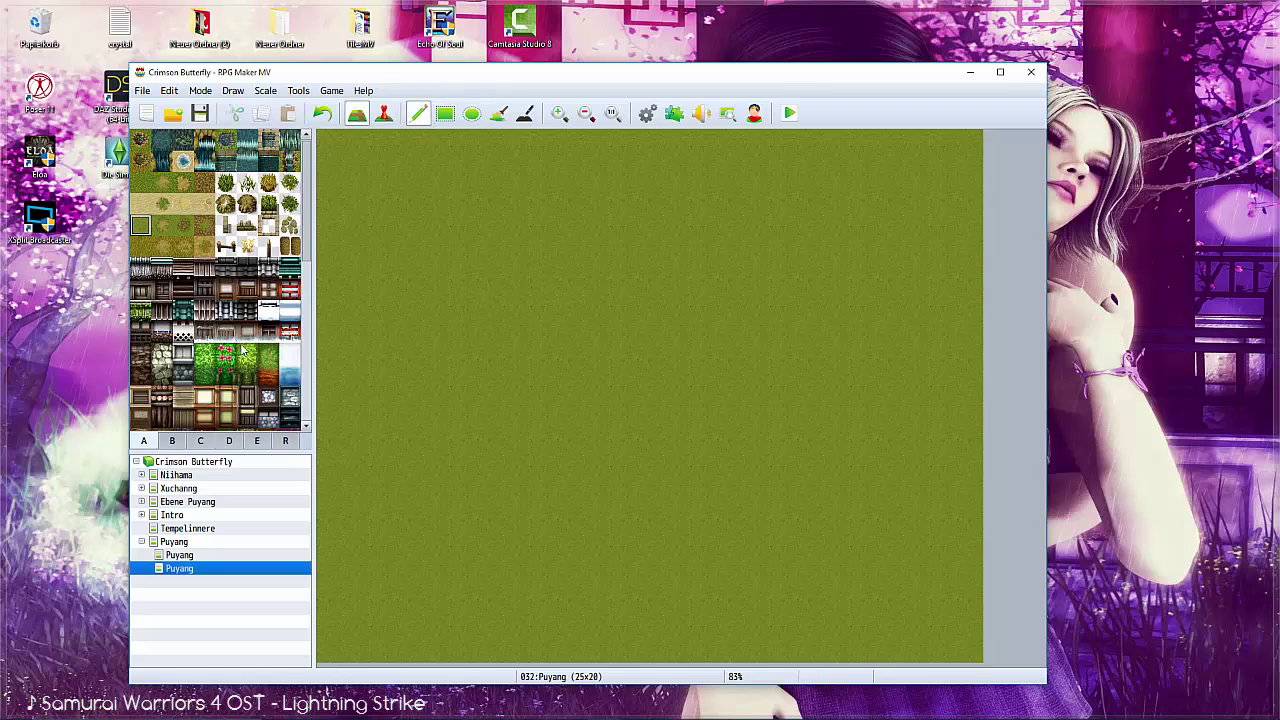
mouse_move(678, 465)
mouse_down()
mouse_move(578, 318)
mouse_move(612, 172)
mouse_move(542, 589)
mouse_move(694, 505)
mouse_move(755, 615)
mouse_up()
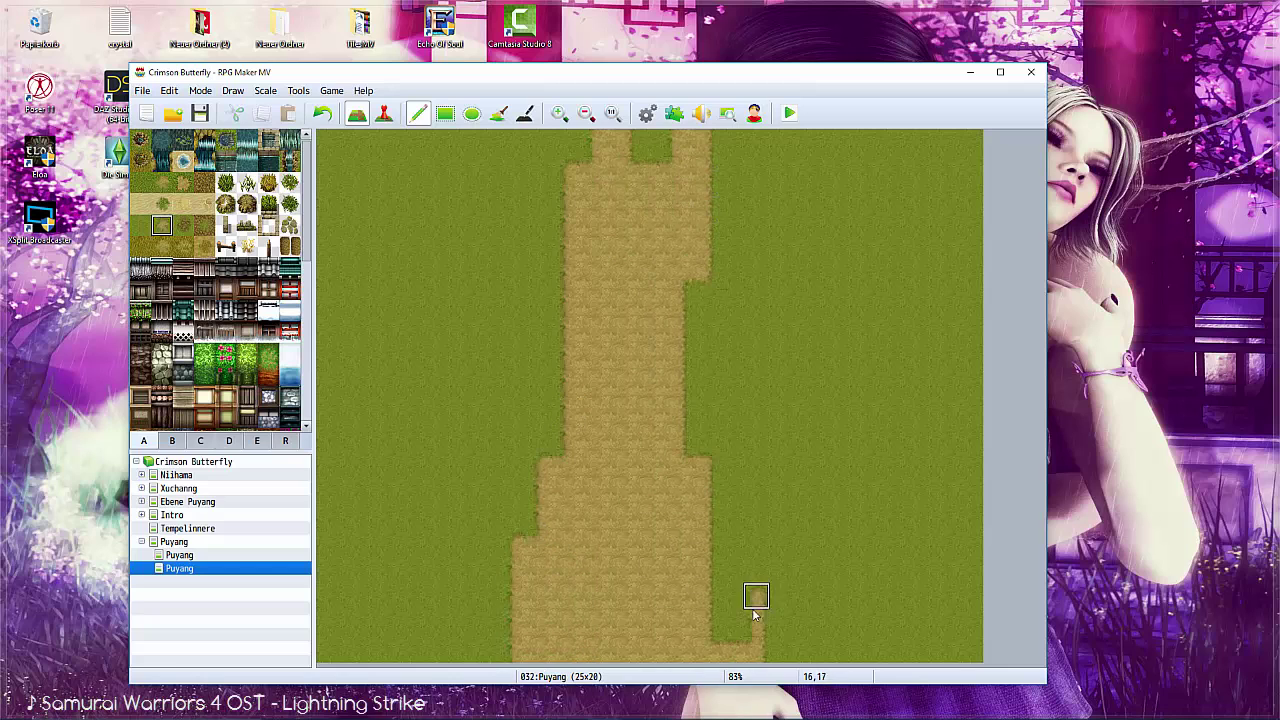
drag(652, 146, 595, 142)
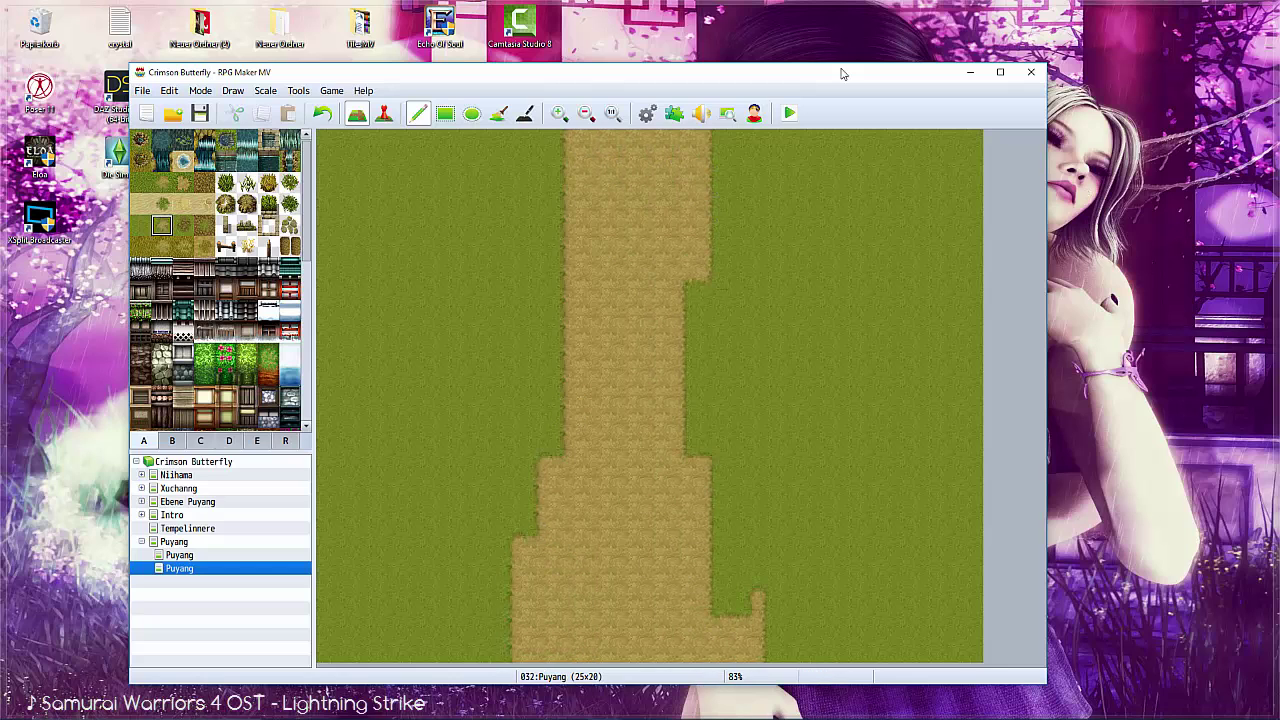
drag(745, 625, 740, 570)
drag(697, 290, 697, 455)
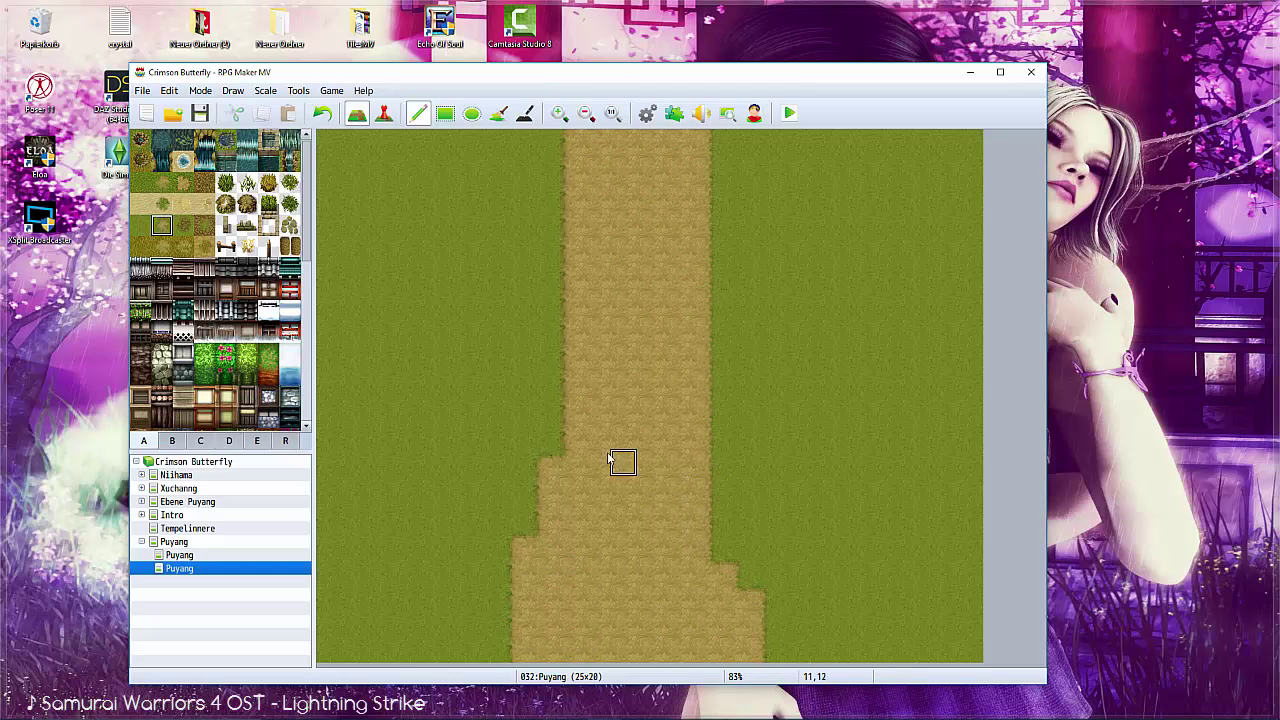
mouse_move(718, 595)
mouse_down()
mouse_move(757, 143)
mouse_move(745, 260)
mouse_up()
mouse_move(545, 140)
mouse_down()
mouse_move(571, 263)
mouse_move(545, 390)
mouse_up()
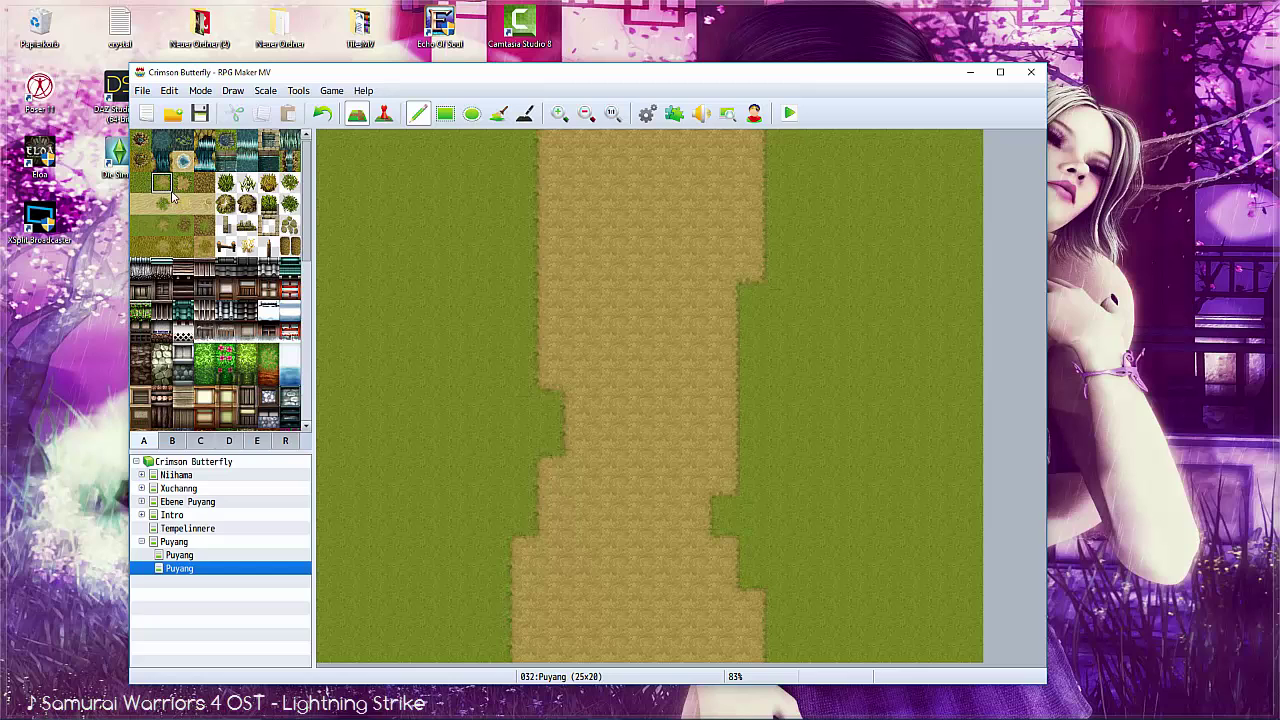
Flood-fill the road with the dirt autotile and both grass sides with darker grass.
click(500, 115)
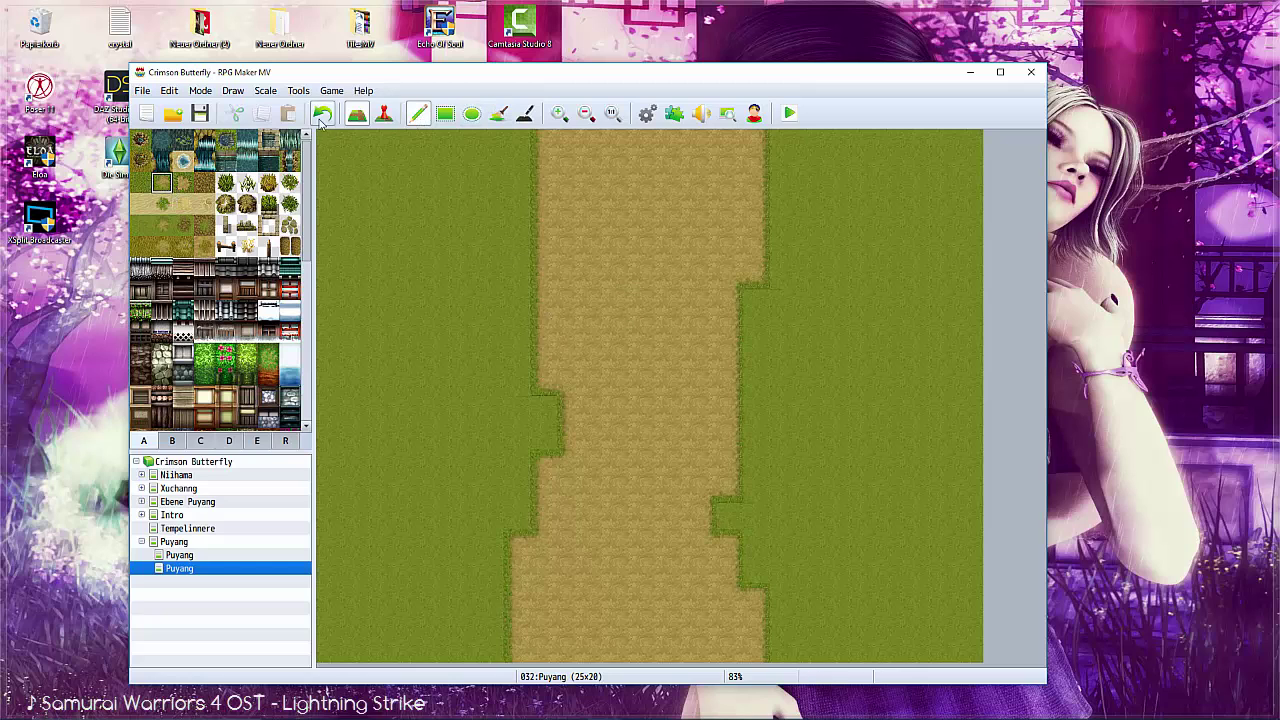
click(182, 183)
click(589, 278)
click(140, 183)
click(405, 300)
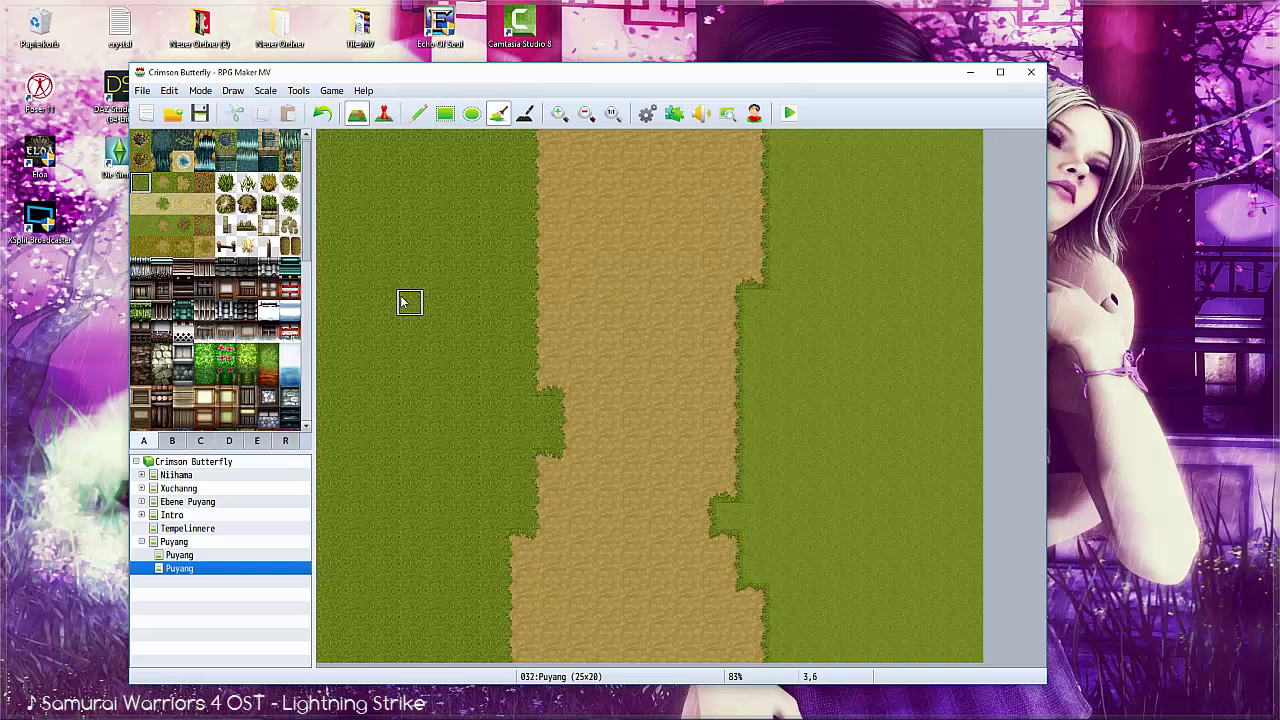
click(888, 385)
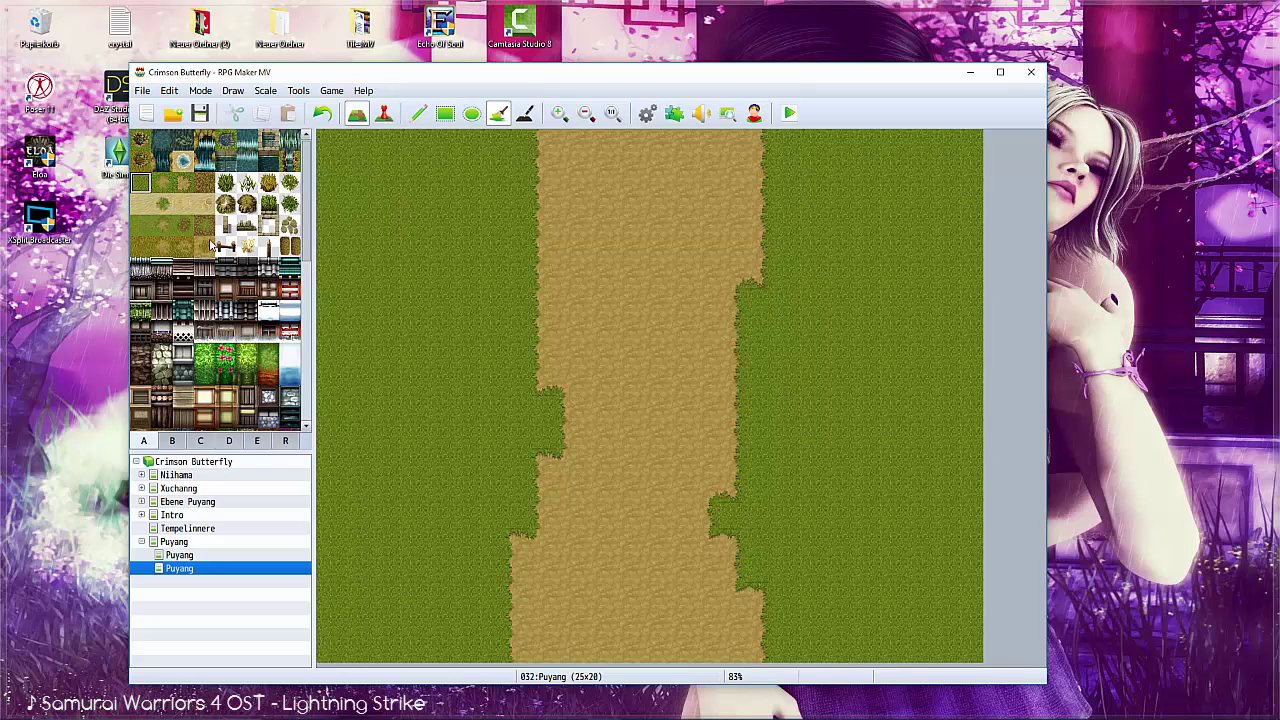
click(408, 116)
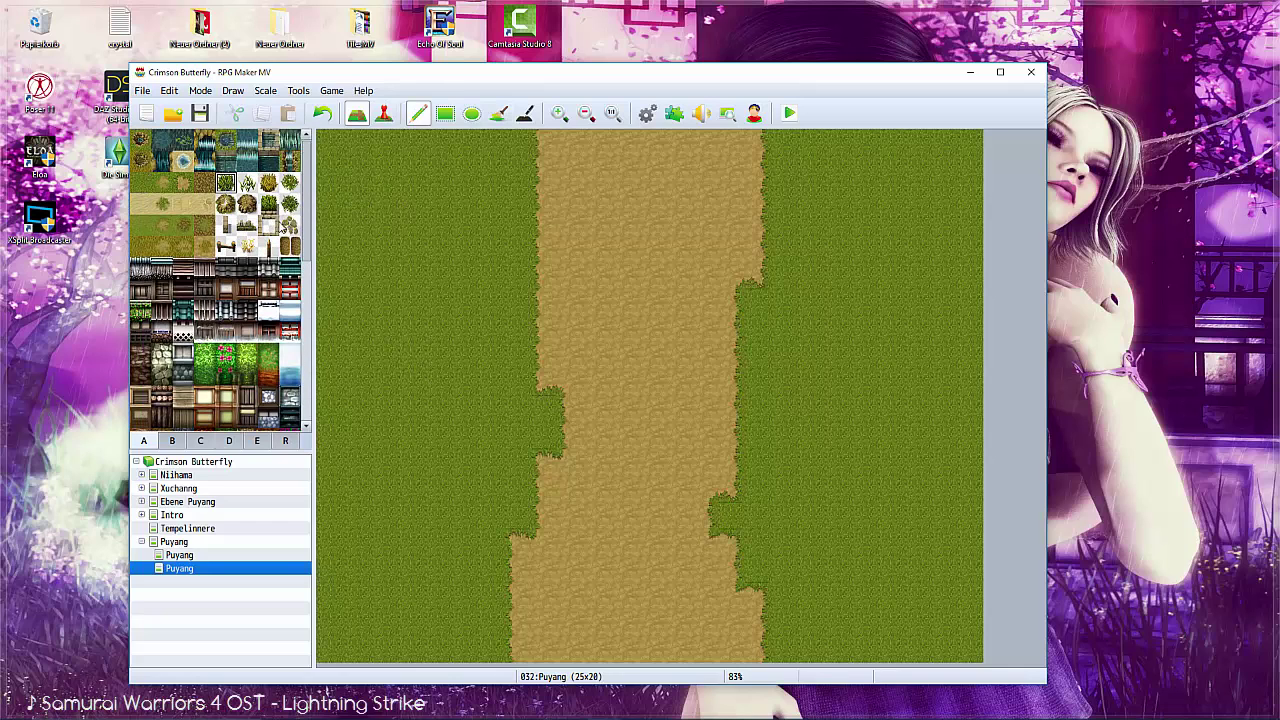
Paint hedge columns along the left and right edges of the dirt road.
drag(544, 162, 516, 655)
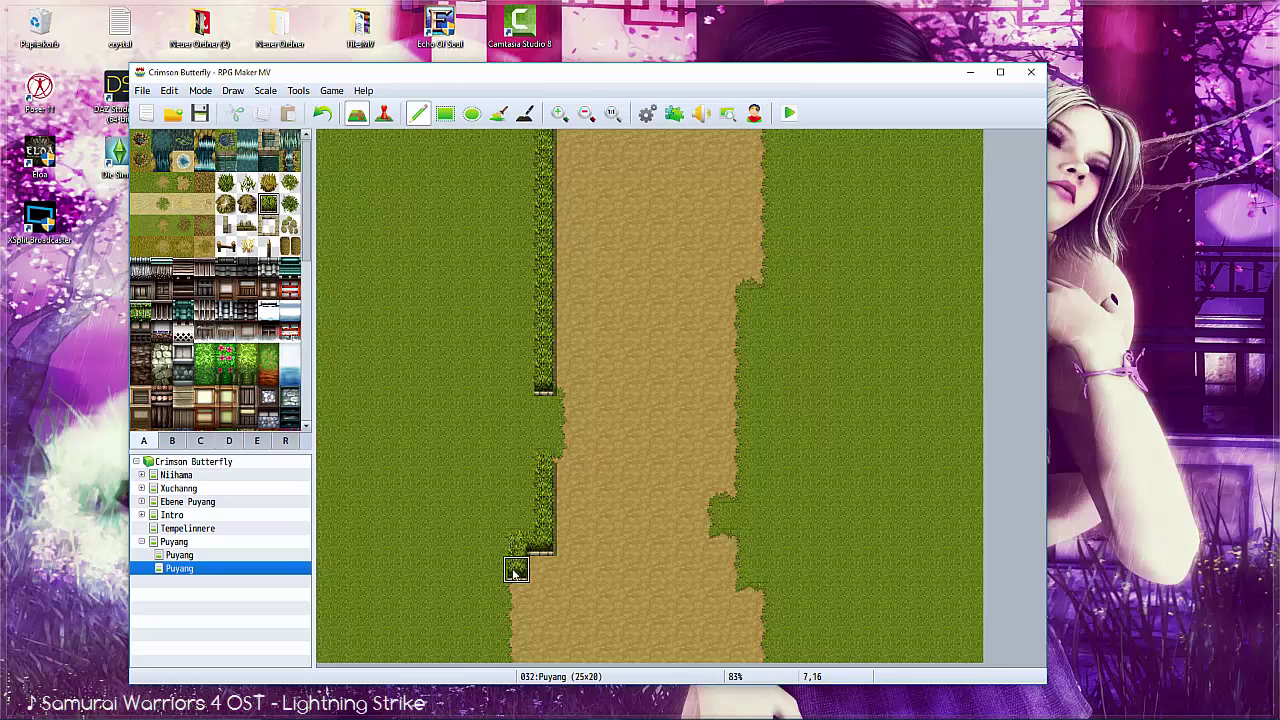
mouse_move(760, 640)
mouse_down()
mouse_move(730, 595)
mouse_move(758, 655)
mouse_up()
click(322, 113)
mouse_move(752, 596)
mouse_down()
mouse_move(731, 400)
mouse_move(756, 140)
mouse_up()
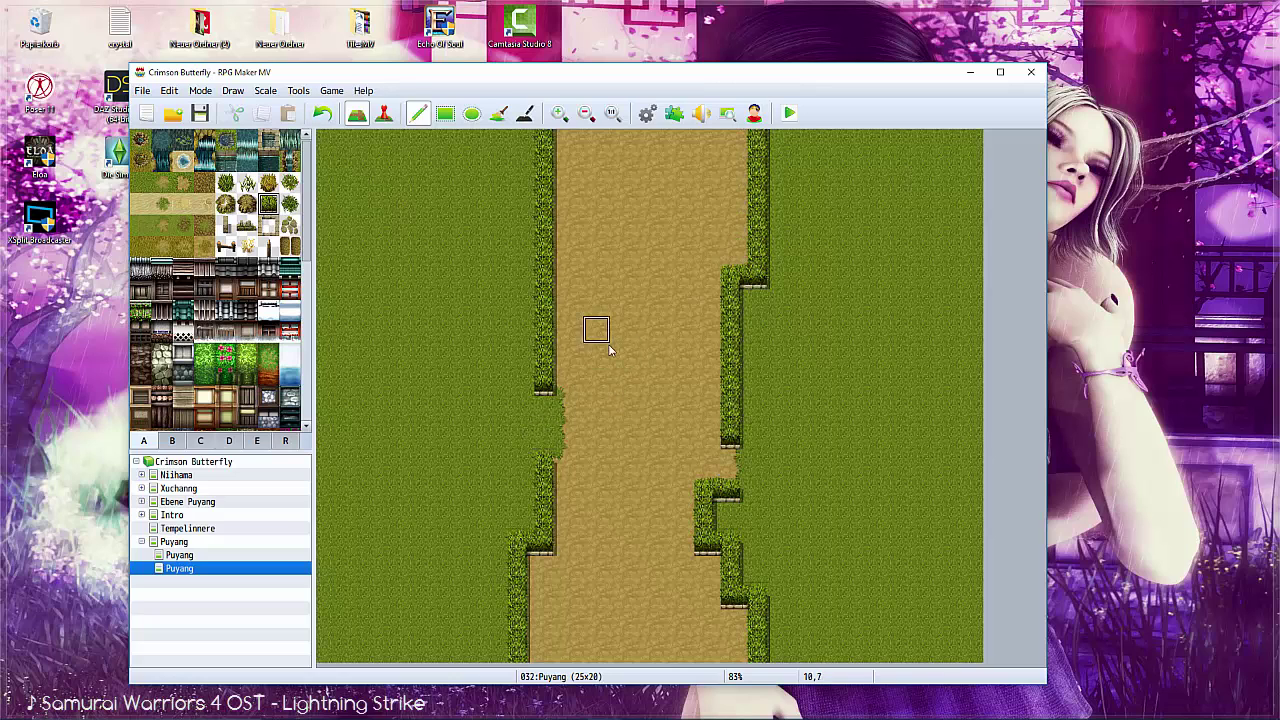
drag(543, 410, 548, 440)
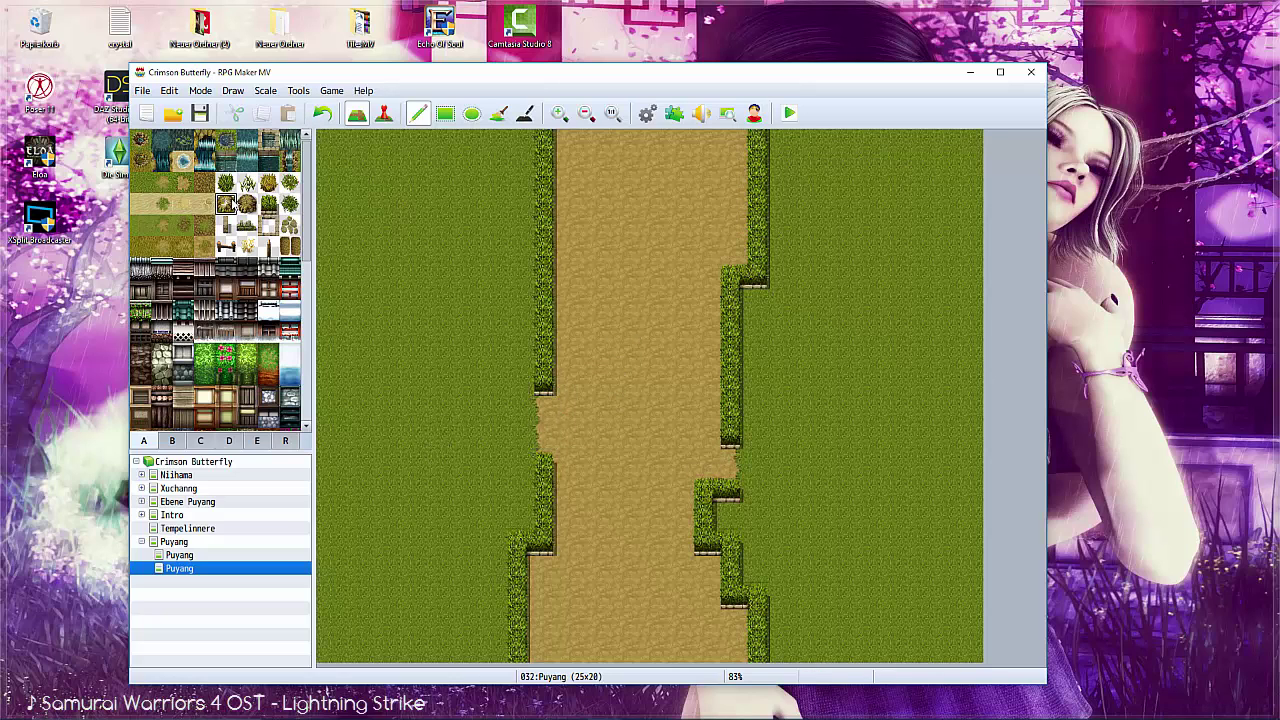
Browse the furniture and tree tile sheets, then return to the ground and water tiles.
click(172, 440)
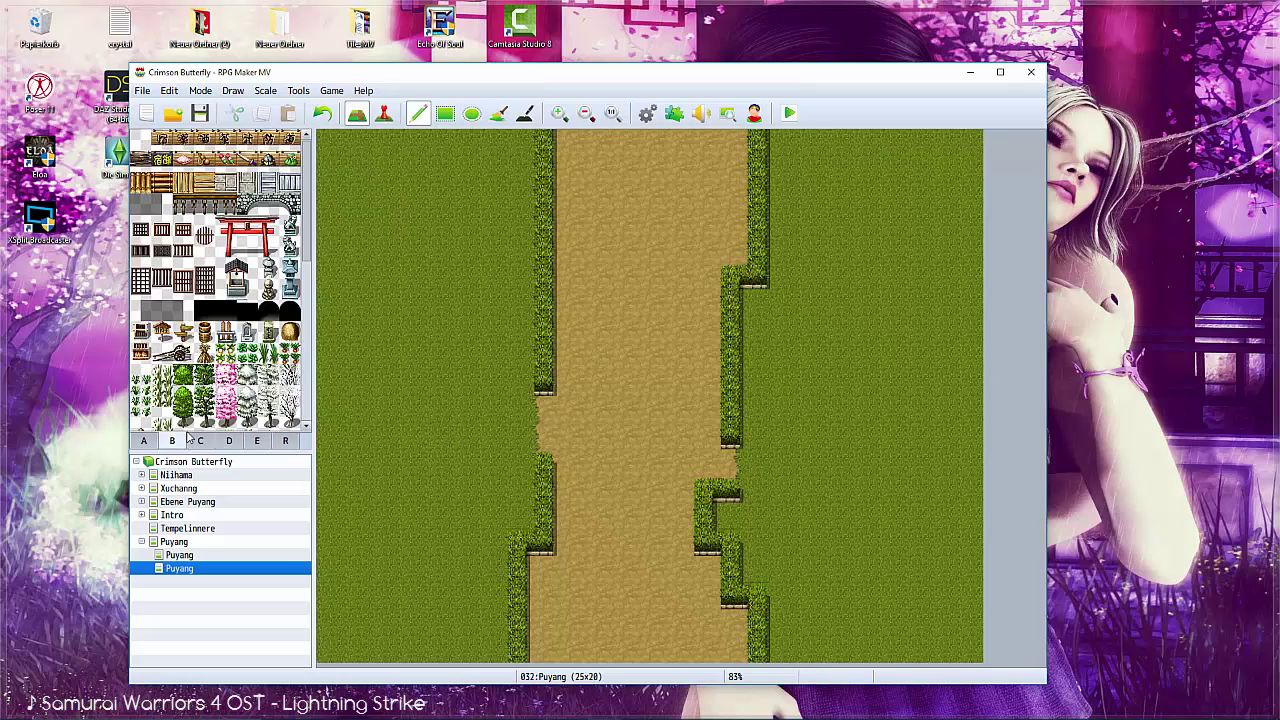
click(200, 440)
click(228, 440)
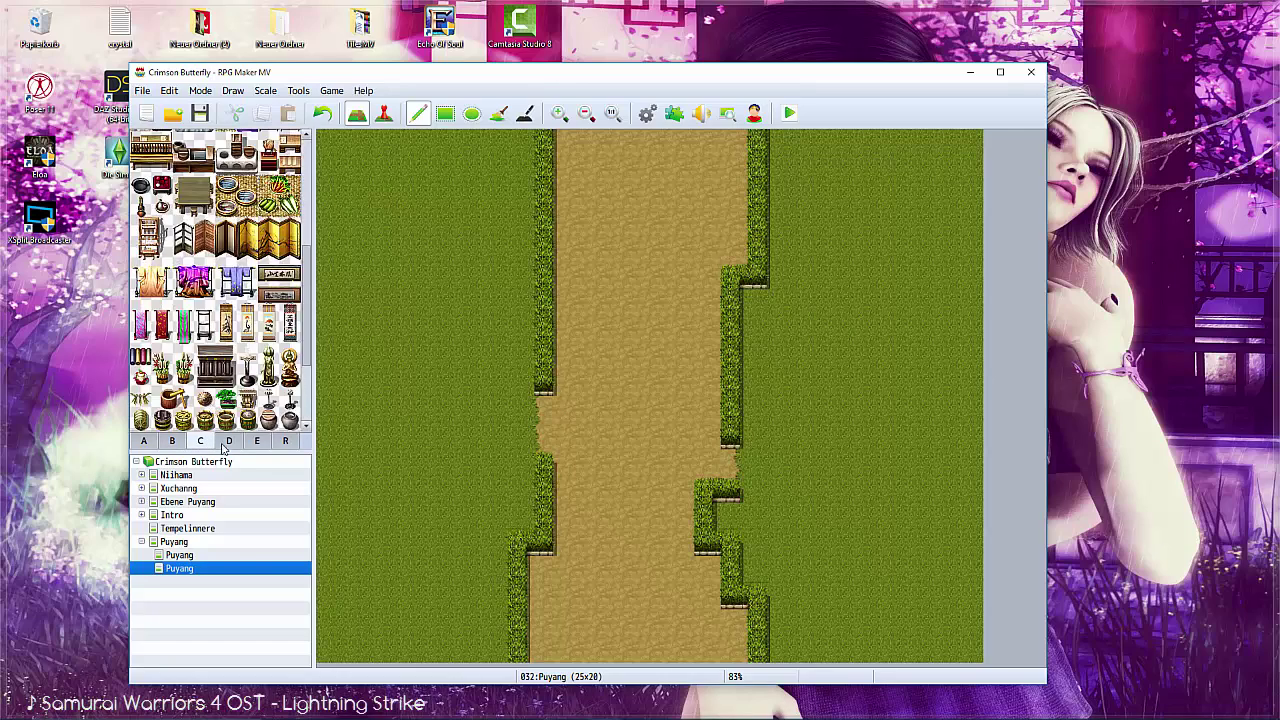
click(256, 440)
scroll(188, 348, down, 2)
scroll(232, 290, down, 2)
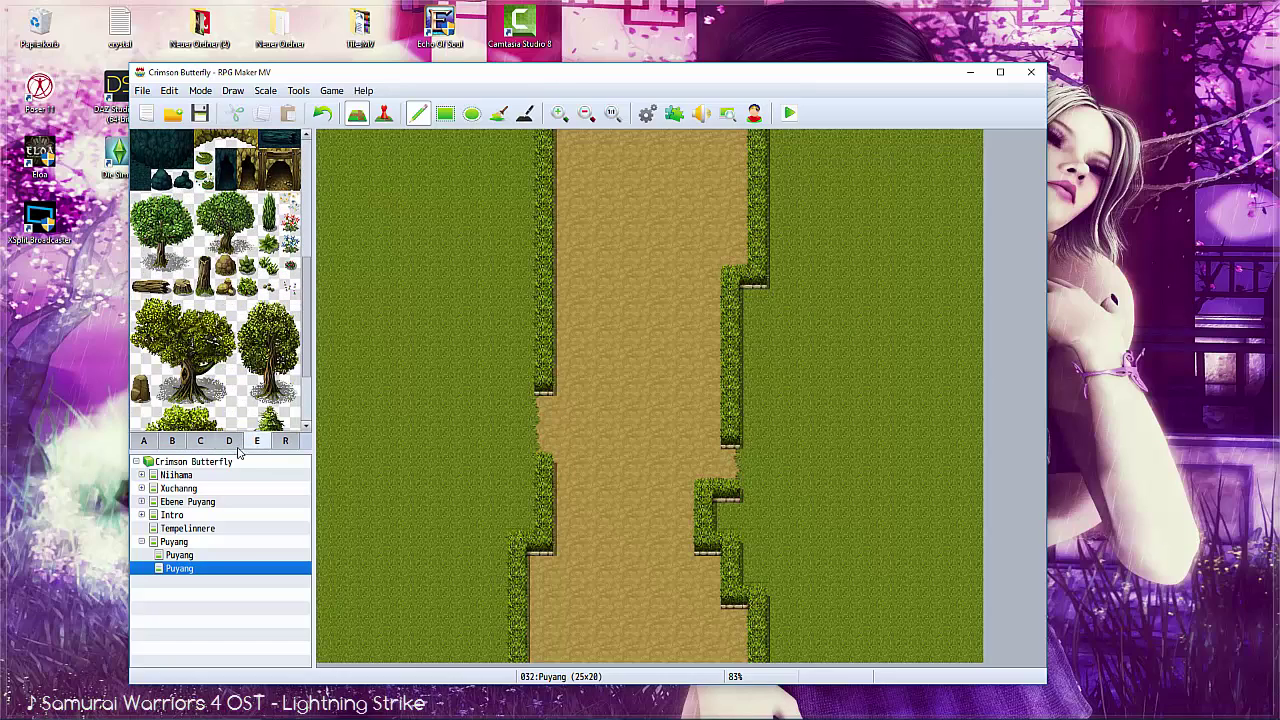
click(144, 440)
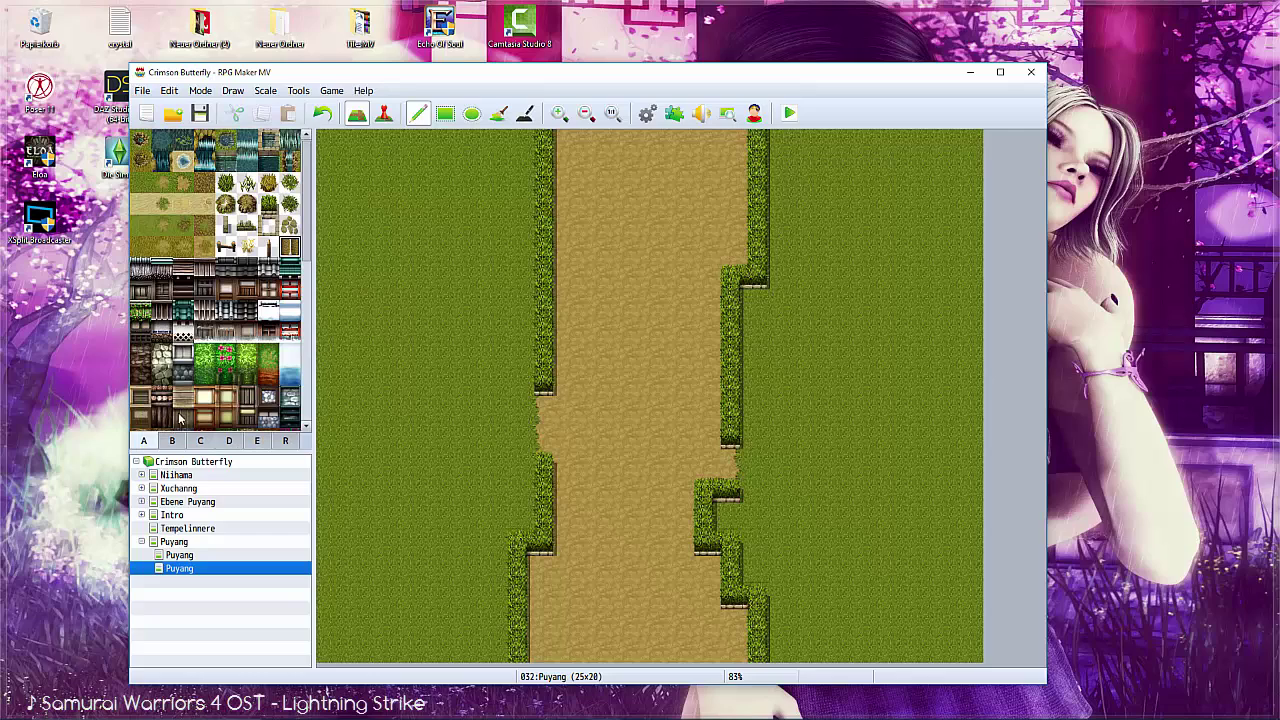
Change the Puyang map's tileset in its map properties.
right_click(190, 568)
click(206, 576)
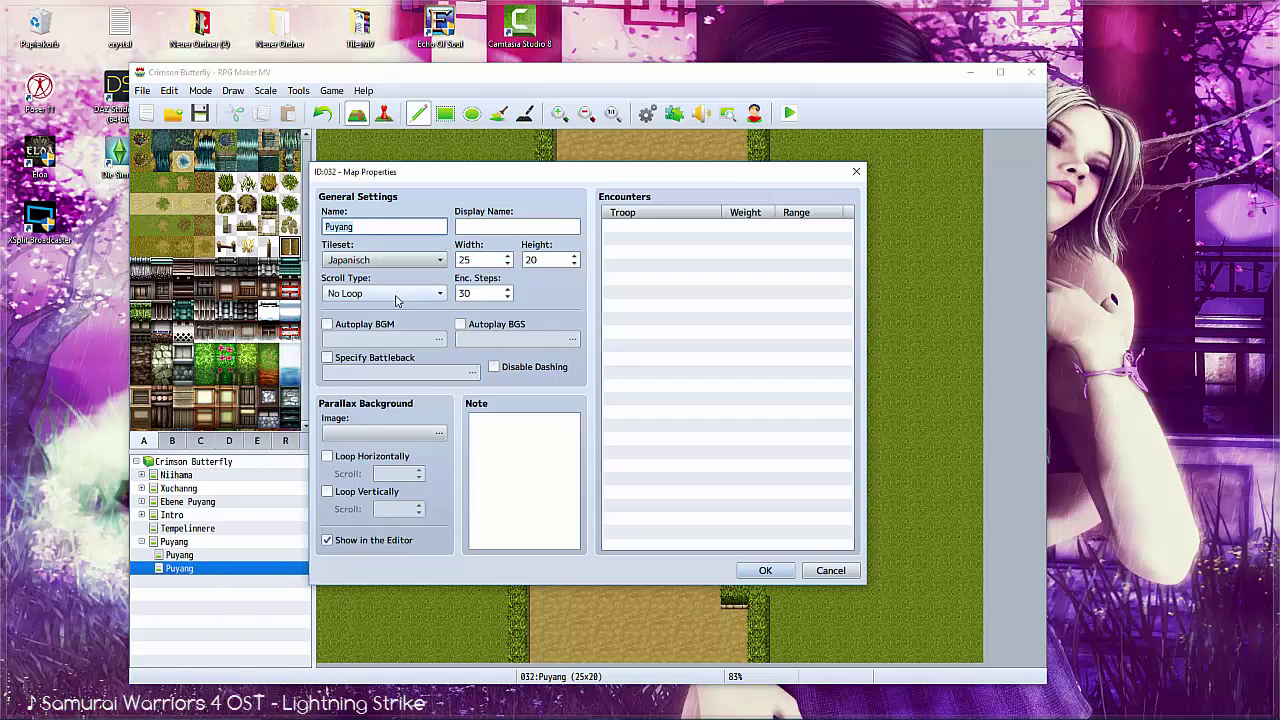
click(385, 257)
click(385, 372)
click(731, 564)
Browse the ground pattern and decorative sheets and pick a decorative object tile.
click(172, 440)
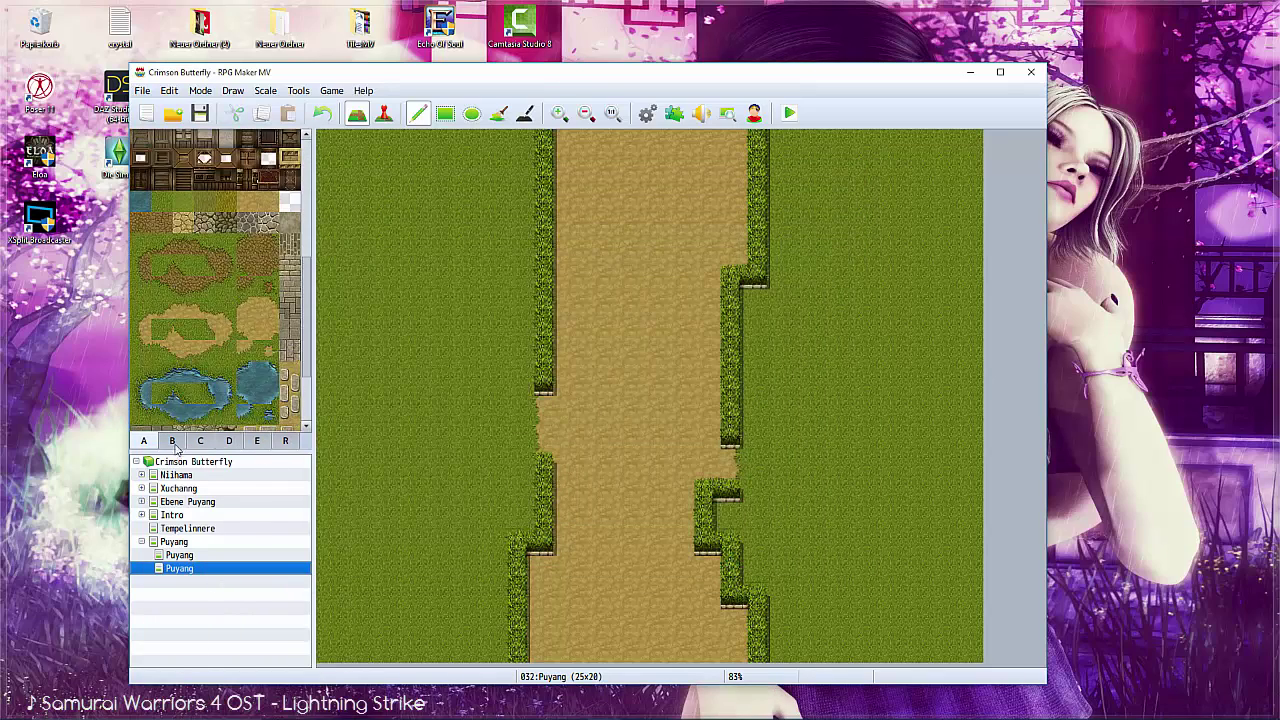
click(200, 440)
click(200, 440)
scroll(187, 384, down, 5)
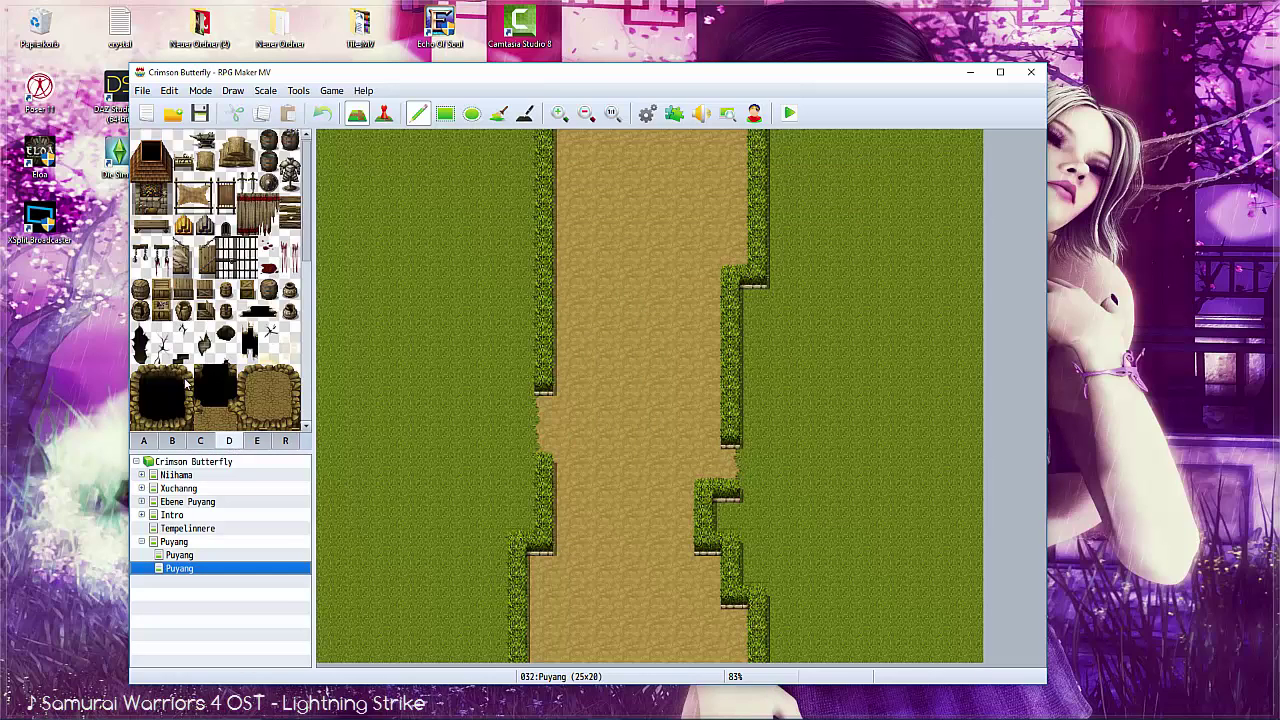
scroll(187, 384, up, 5)
scroll(220, 280, up, 2)
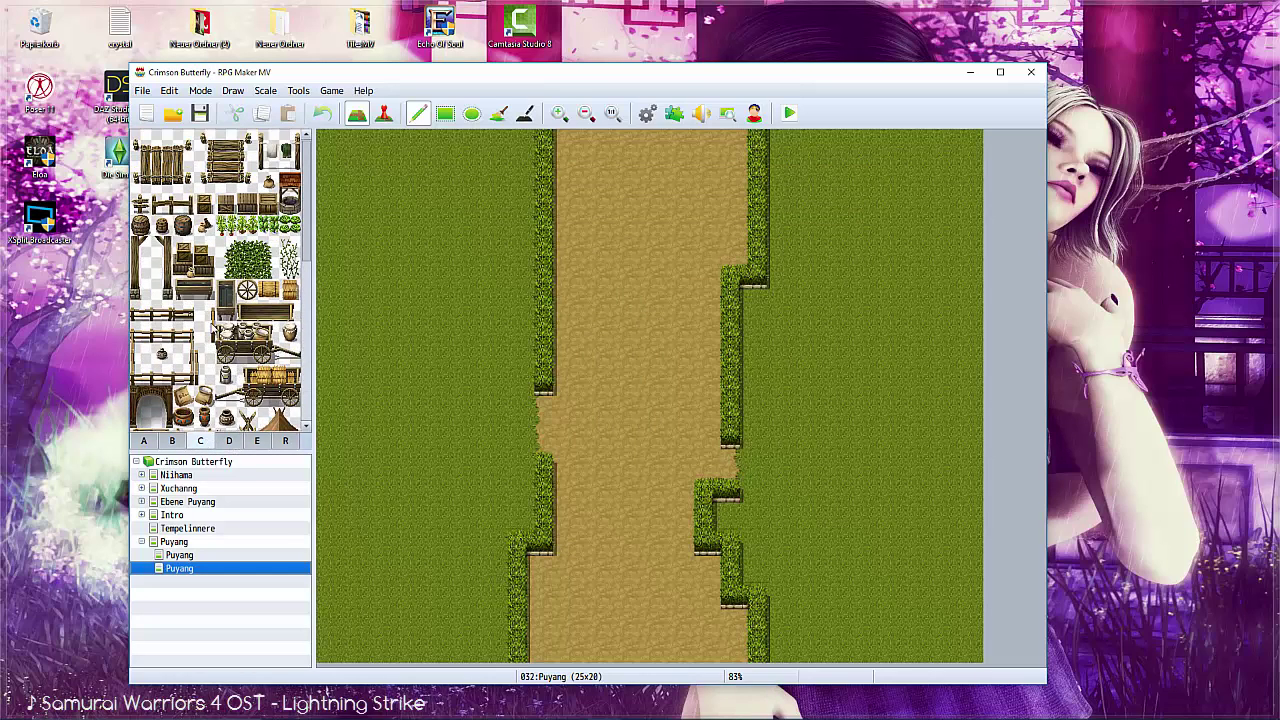
click(183, 248)
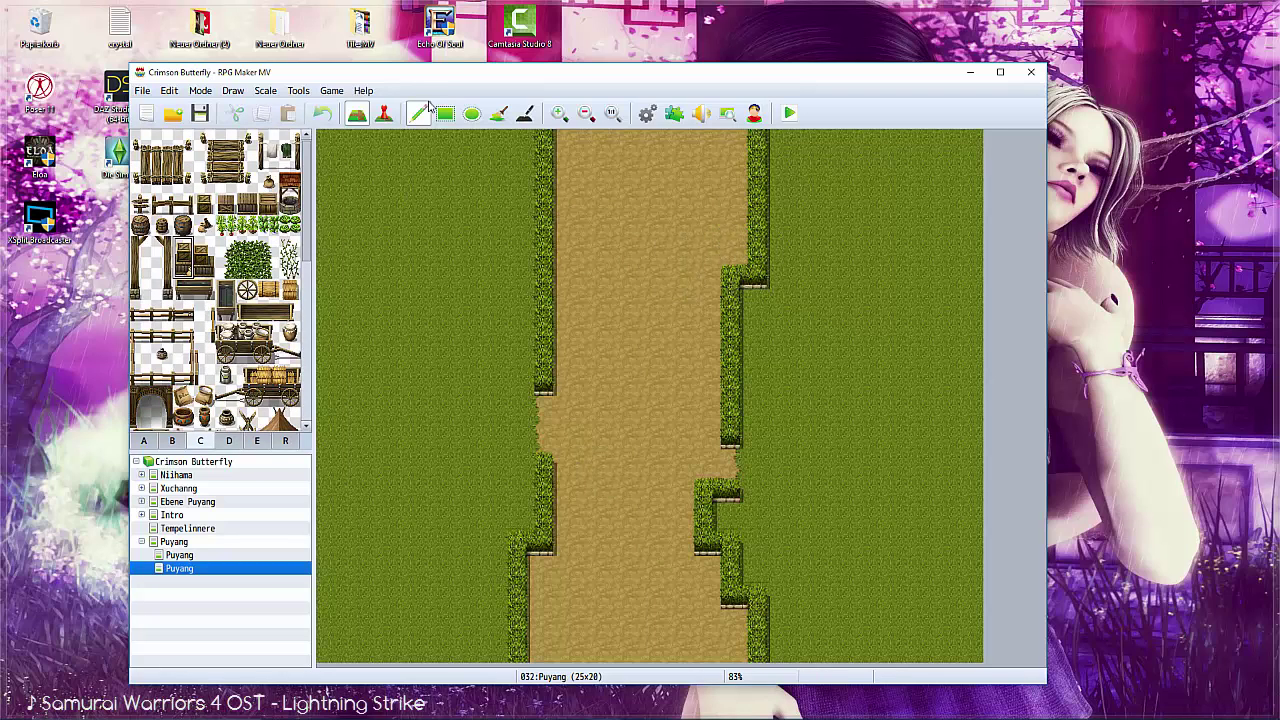
Replace the left hedges with dirt and the right hedges with grass.
mouse_move(545, 140)
mouse_down()
mouse_move(545, 490)
mouse_move(518, 655)
mouse_up()
click(498, 112)
click(754, 240)
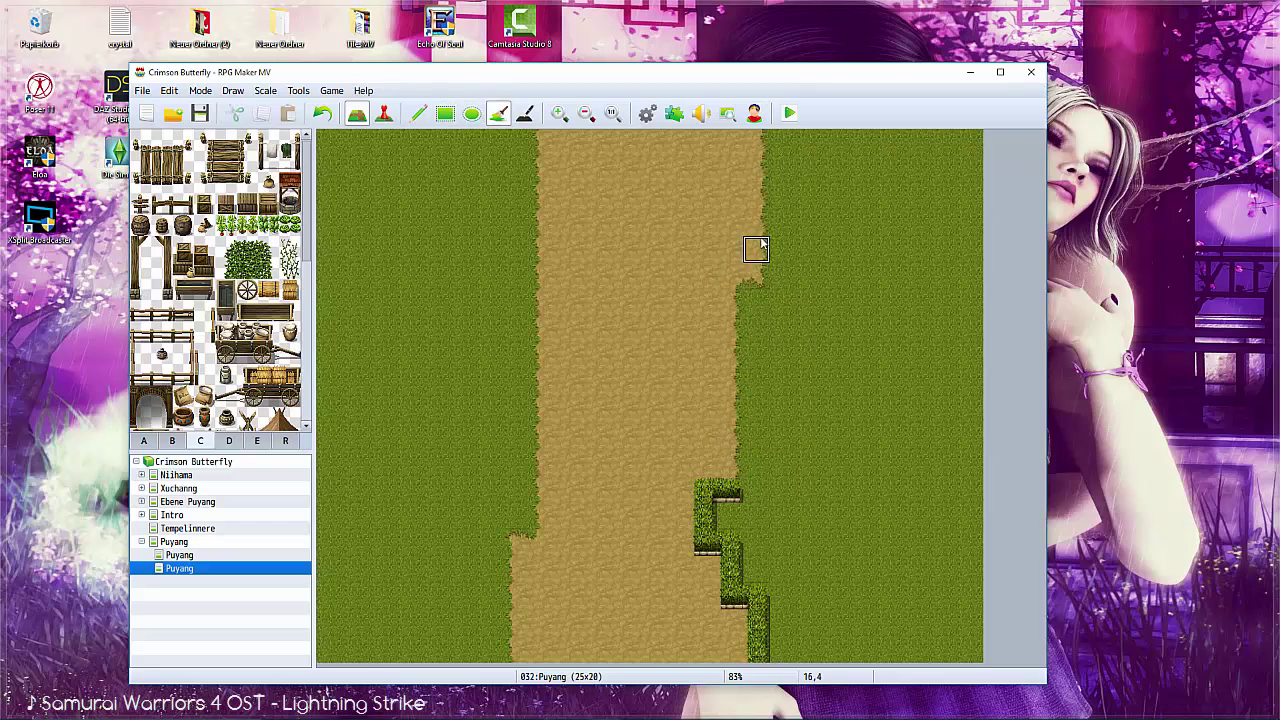
click(705, 495)
click(418, 112)
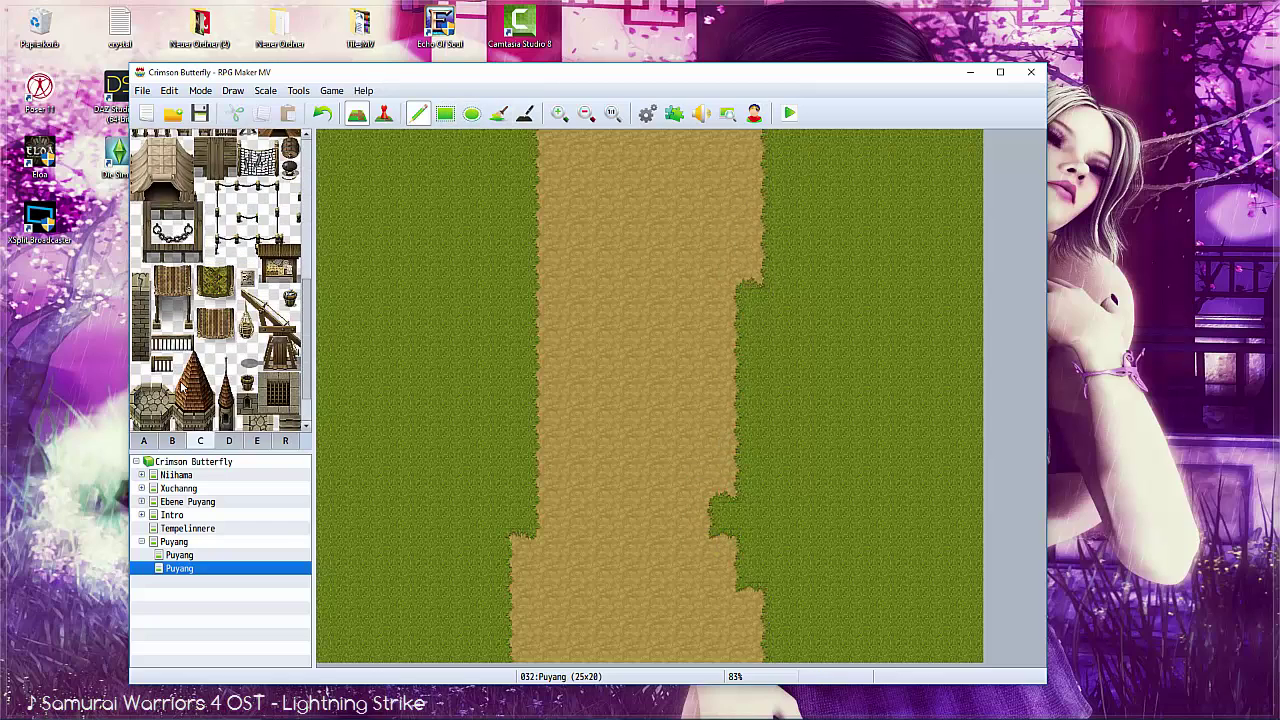
Look through the tile sheets on tabs D and E.
scroll(182, 388, down, 1)
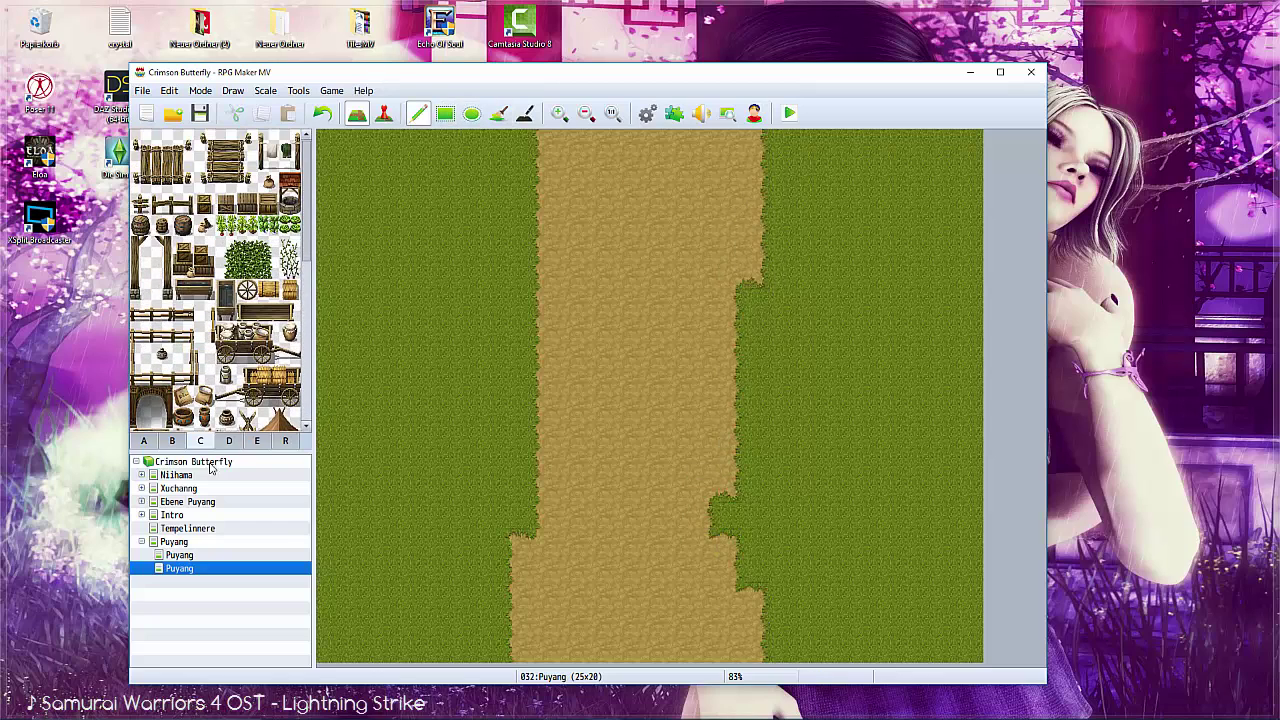
click(228, 441)
scroll(173, 385, down, 3)
click(254, 441)
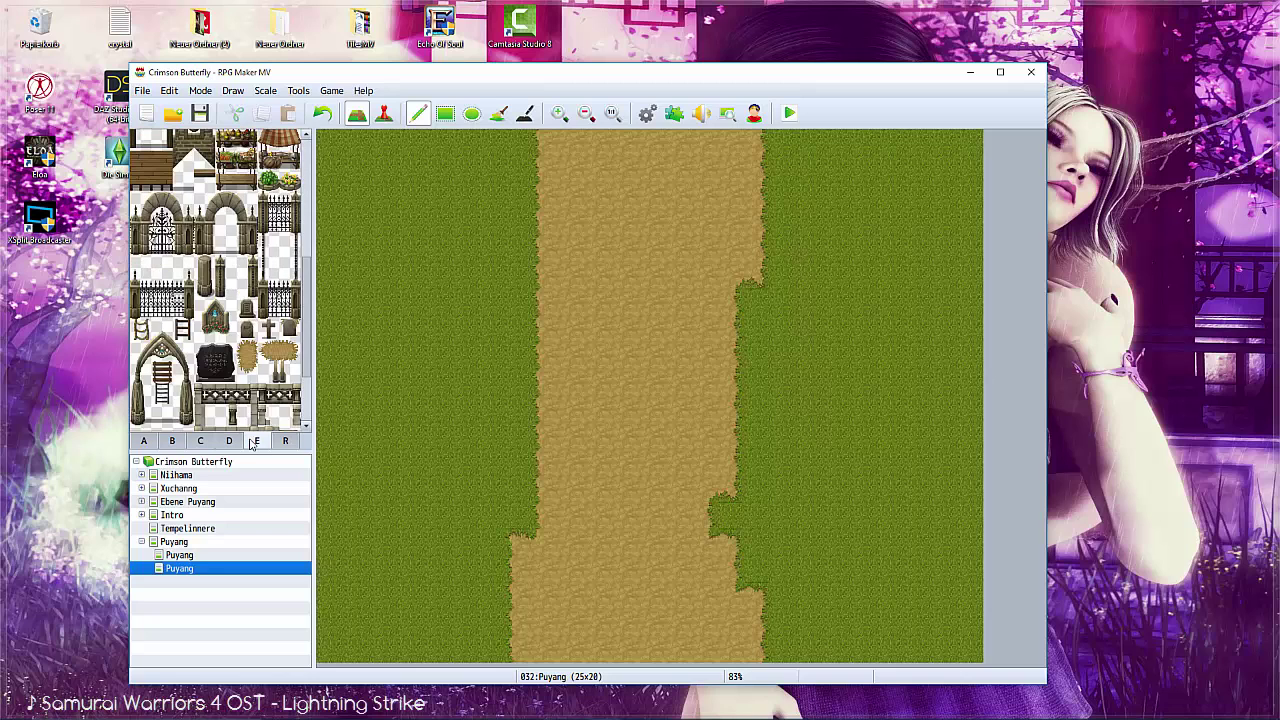
scroll(181, 357, up, 2)
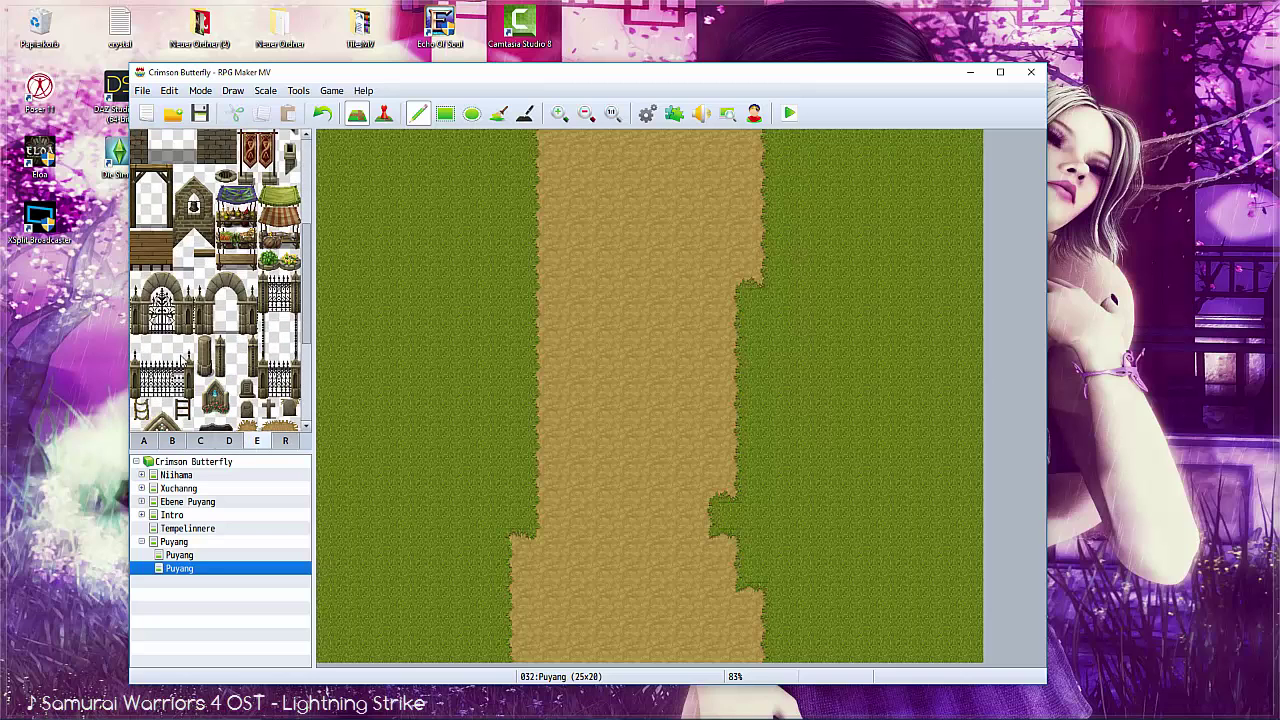
scroll(181, 358, up, 3)
Browse the tree and wooden object tiles, then return to the water, grass and wall tiles.
click(172, 441)
scroll(200, 400, down, 3)
scroll(222, 385, down, 3)
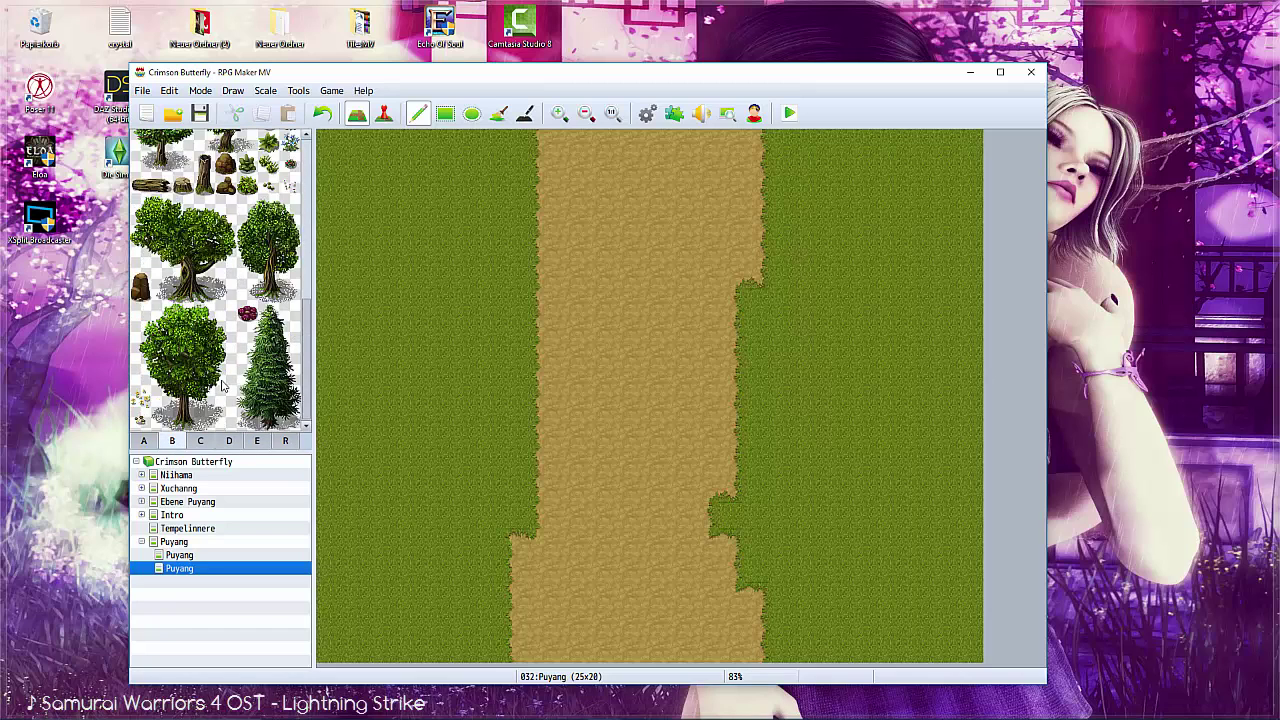
scroll(222, 385, up, 5)
click(200, 441)
scroll(197, 372, down, 3)
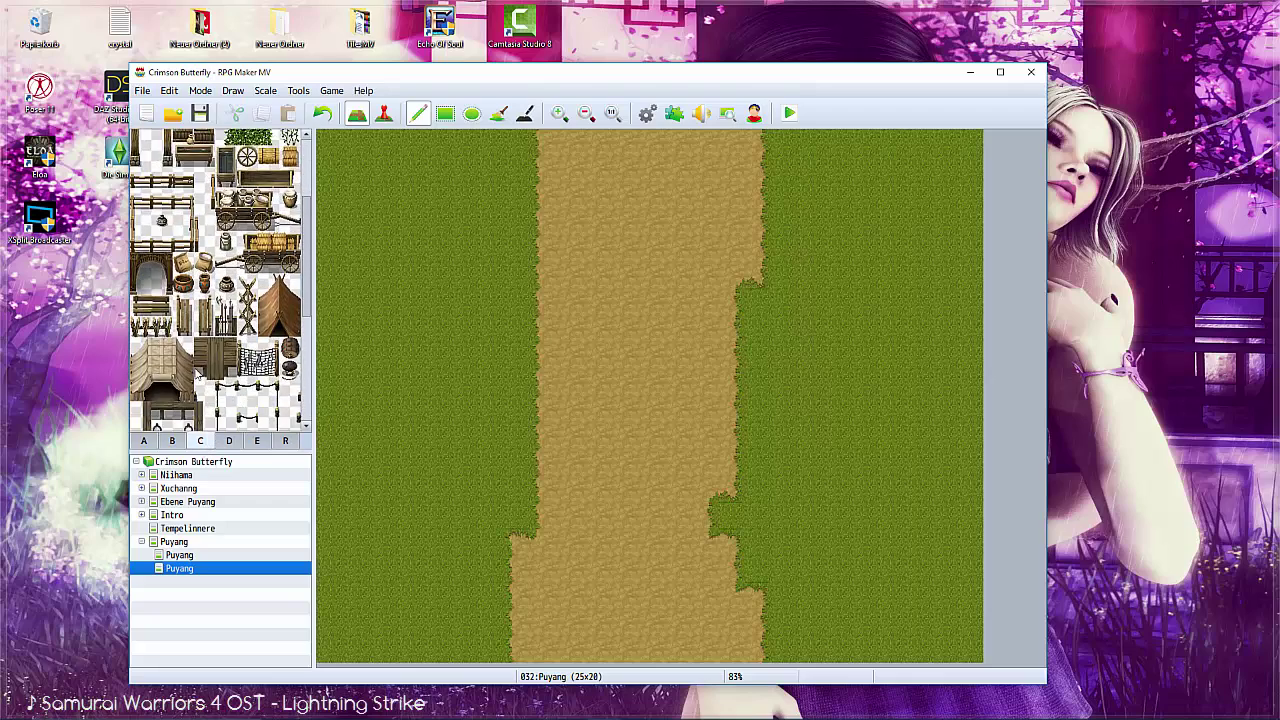
scroll(197, 373, up, 4)
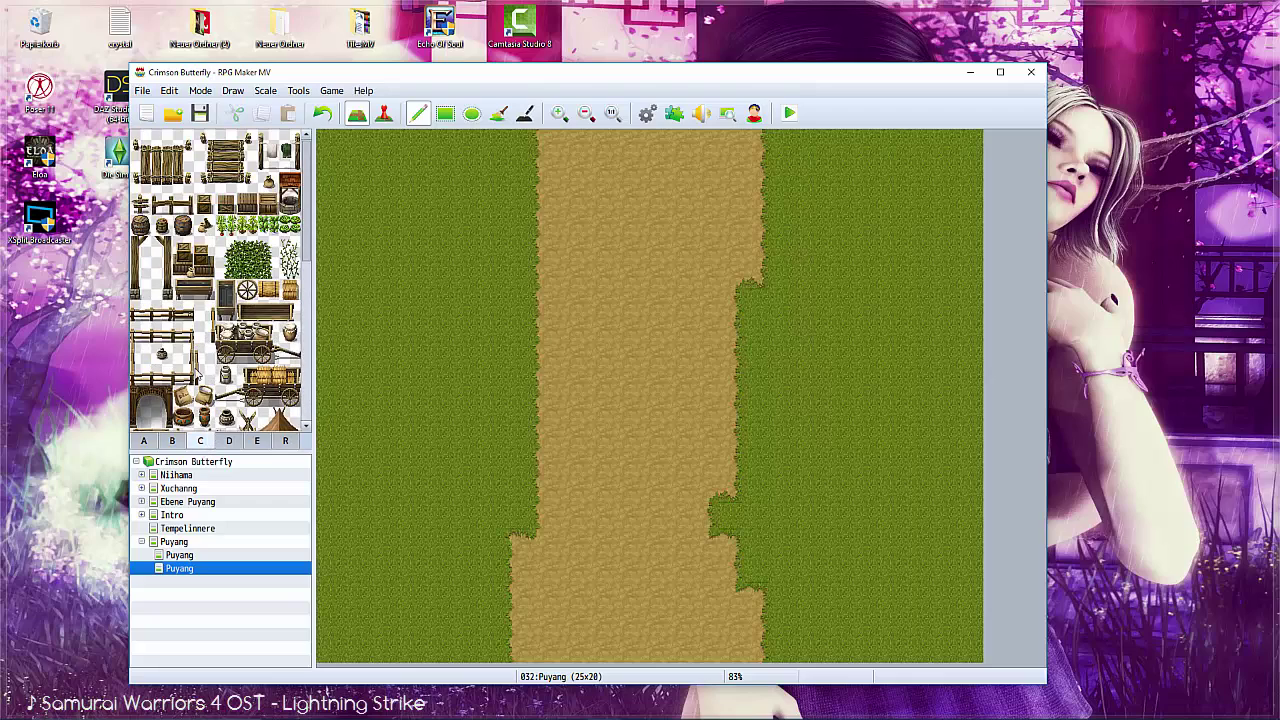
click(143, 441)
scroll(185, 300, up, 5)
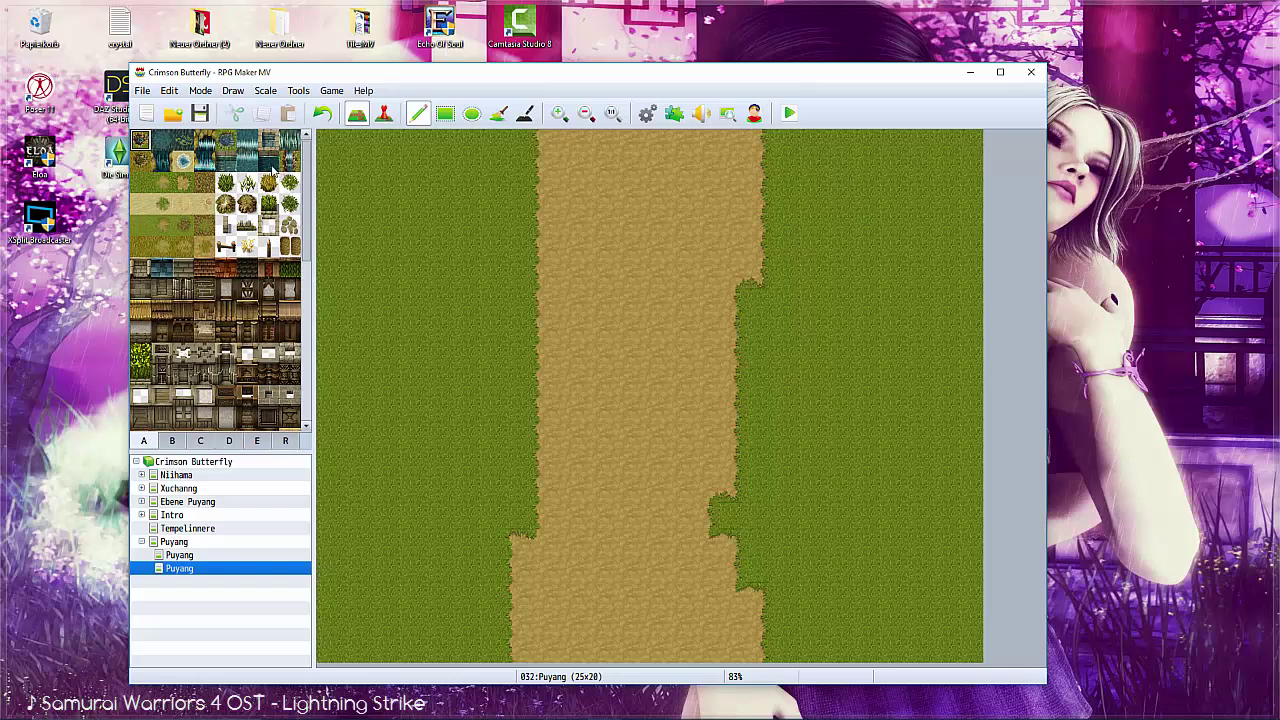
Paint a winding river across the map's top and bushes along both road edges.
mouse_move(334, 272)
mouse_down()
mouse_move(645, 180)
mouse_move(432, 172)
mouse_move(298, 228)
mouse_up()
mouse_move(828, 188)
mouse_down()
mouse_move(576, 218)
mouse_move(731, 166)
mouse_move(843, 214)
mouse_move(650, 262)
mouse_move(760, 303)
mouse_move(489, 354)
mouse_move(891, 294)
mouse_move(941, 355)
mouse_up()
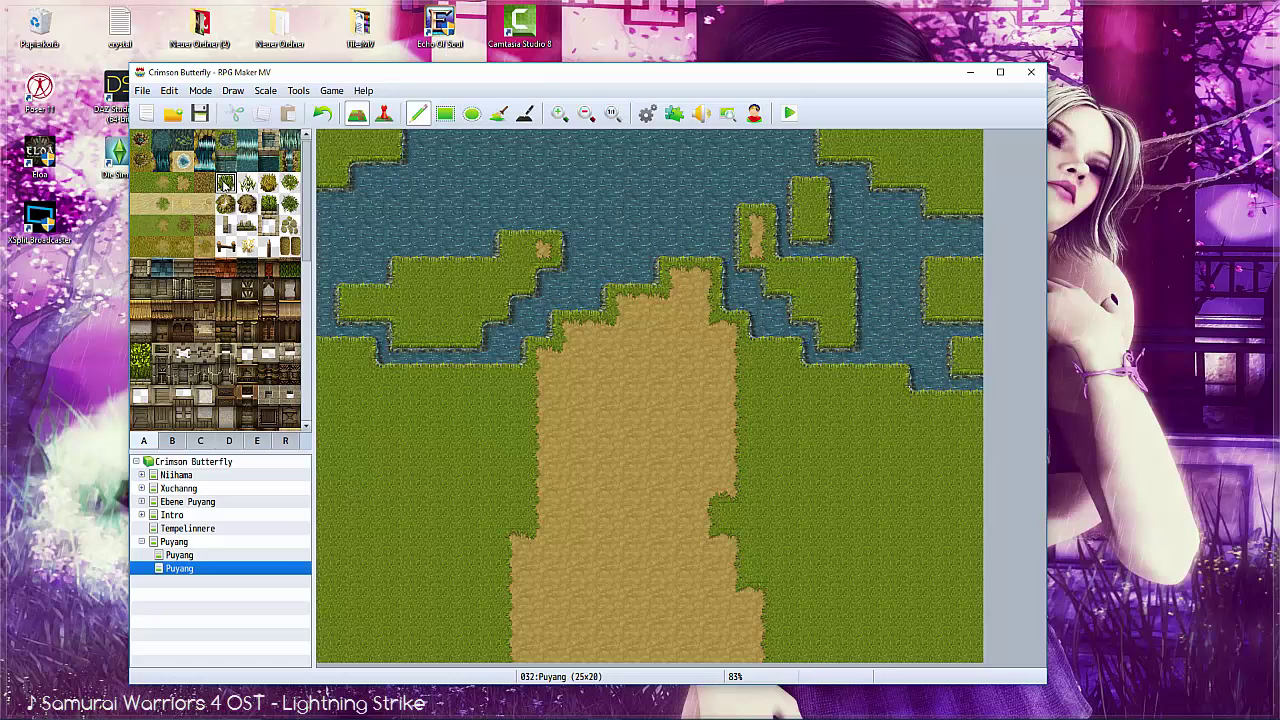
click(268, 204)
mouse_move(542, 358)
mouse_down()
mouse_move(542, 384)
mouse_move(385, 384)
mouse_up()
click(322, 113)
drag(543, 410, 543, 440)
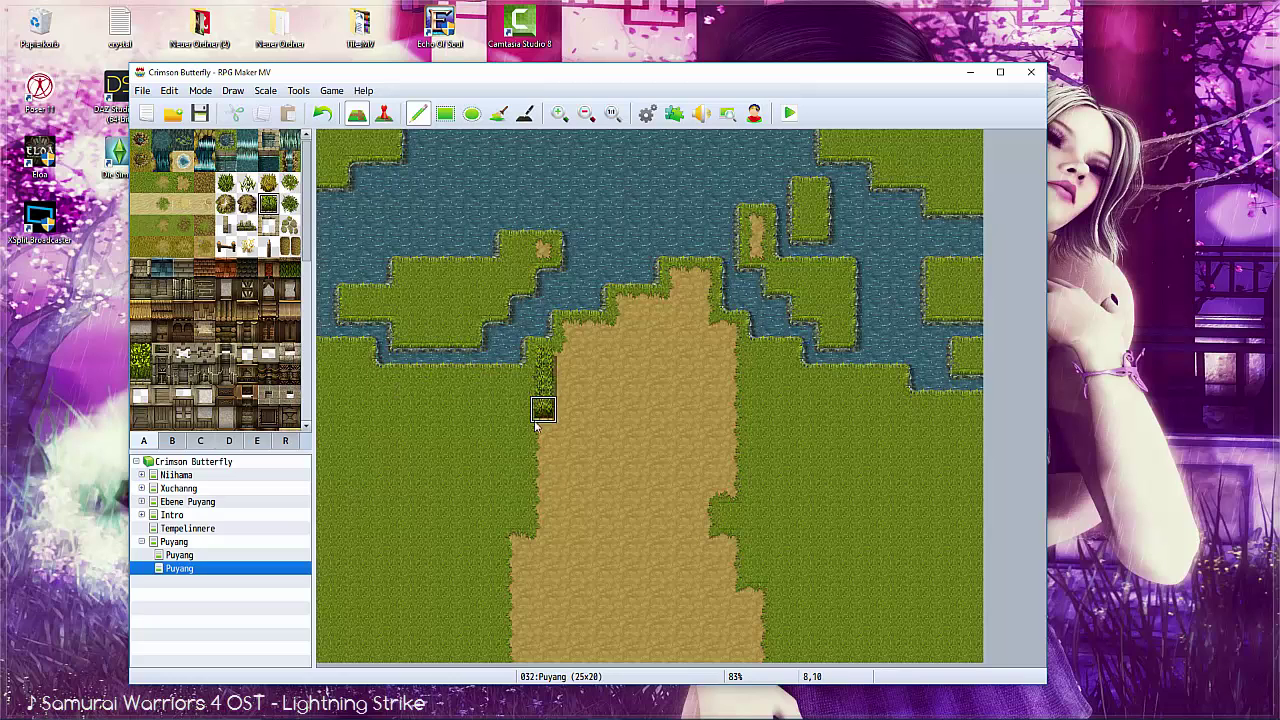
drag(543, 490, 517, 660)
drag(730, 535, 757, 655)
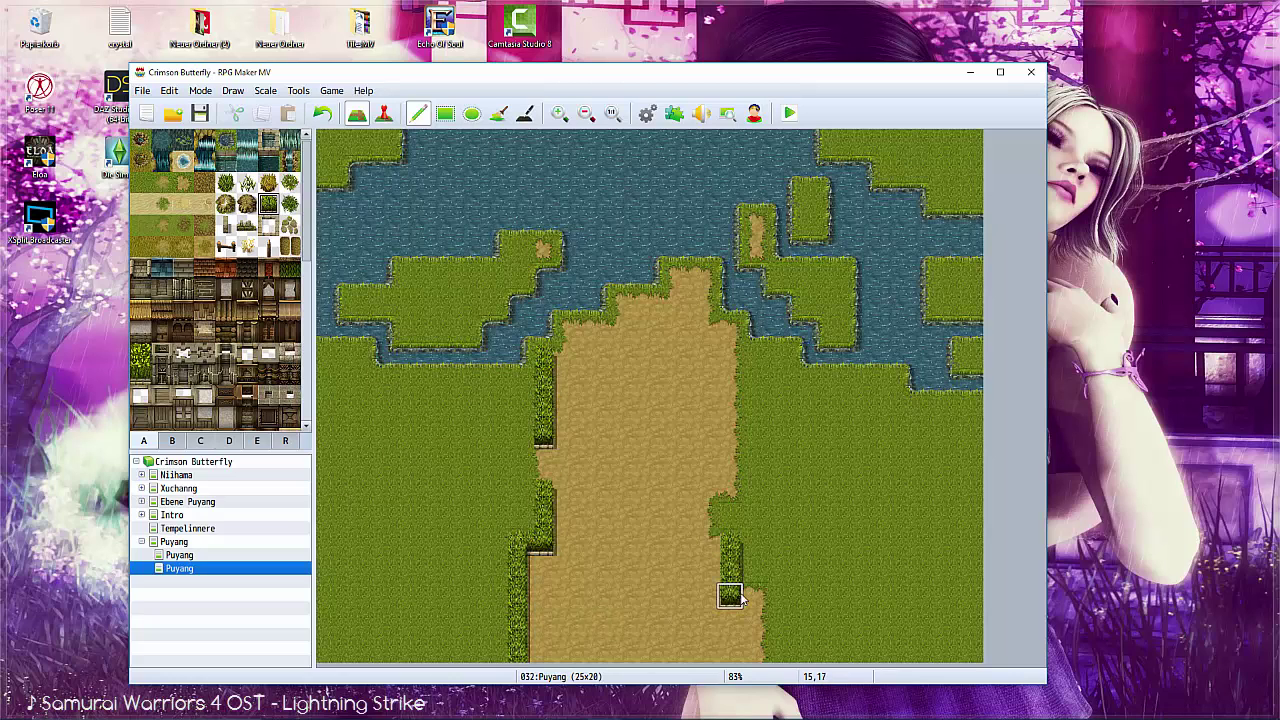
drag(730, 490, 730, 322)
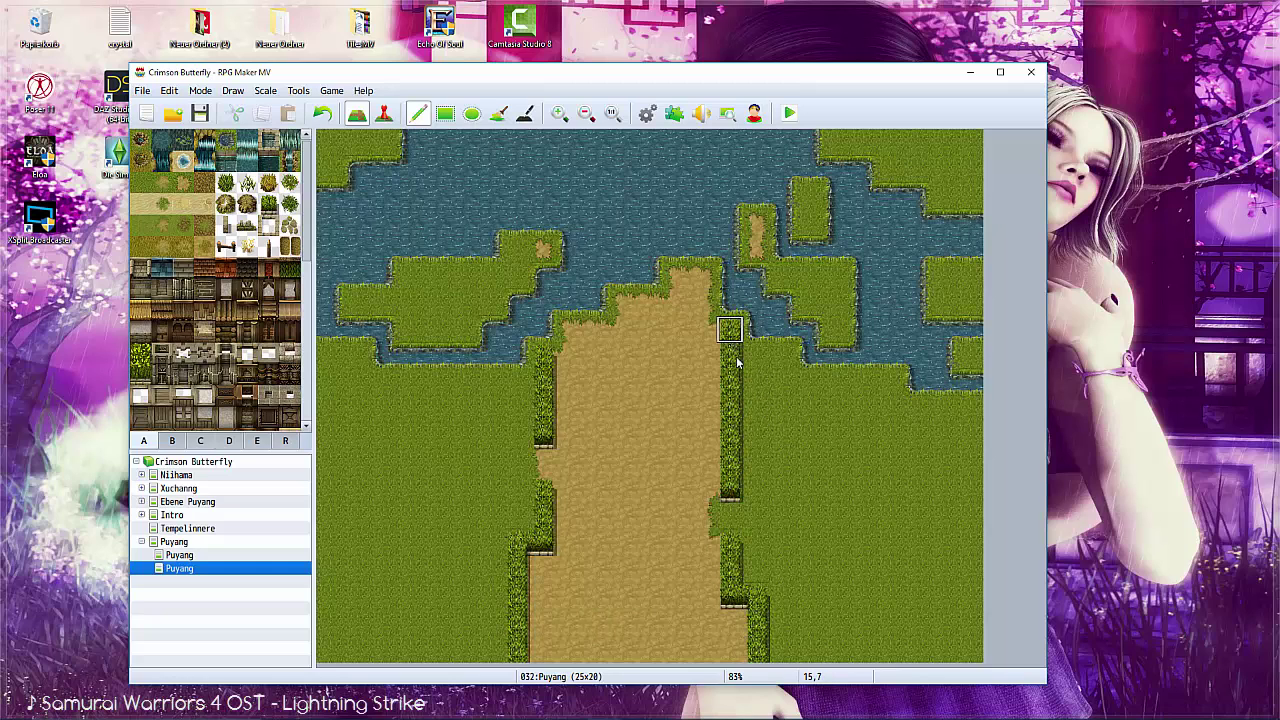
scroll(230, 300, down, 2)
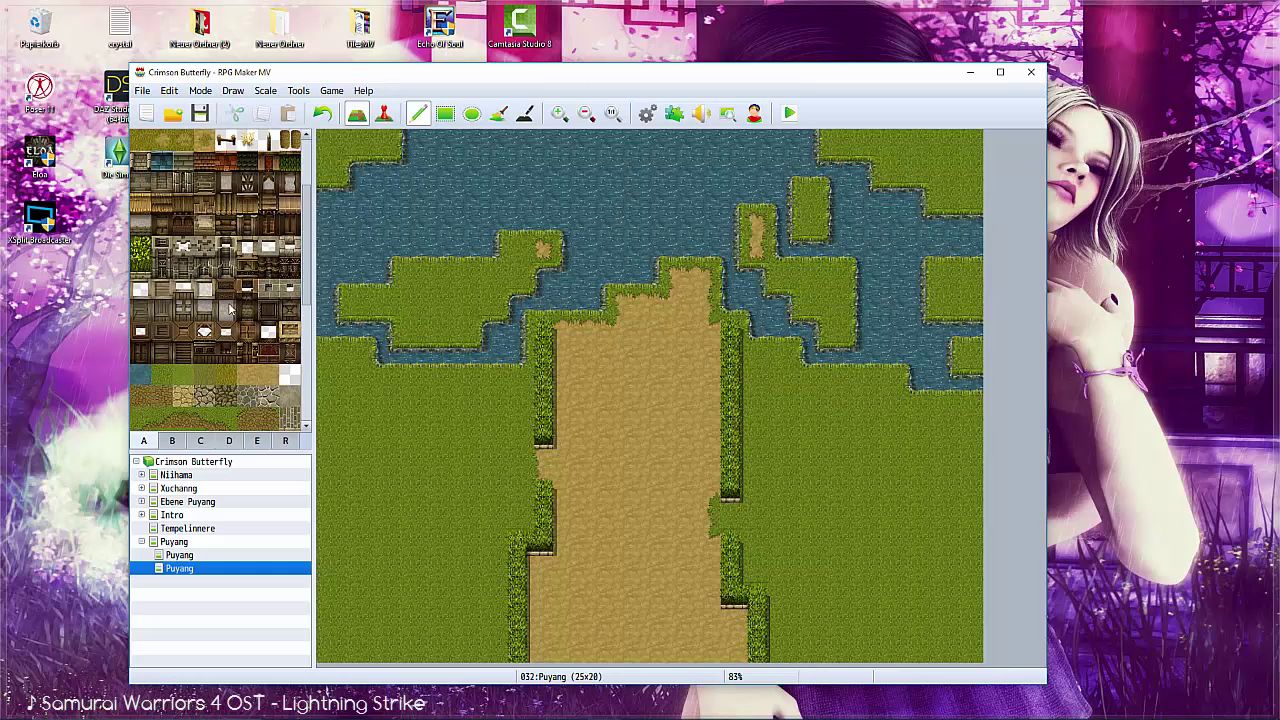
Draw a stone-walled house with a blue roof left of the road, reaching the map edge.
click(445, 113)
drag(357, 458, 384, 488)
drag(411, 432, 440, 468)
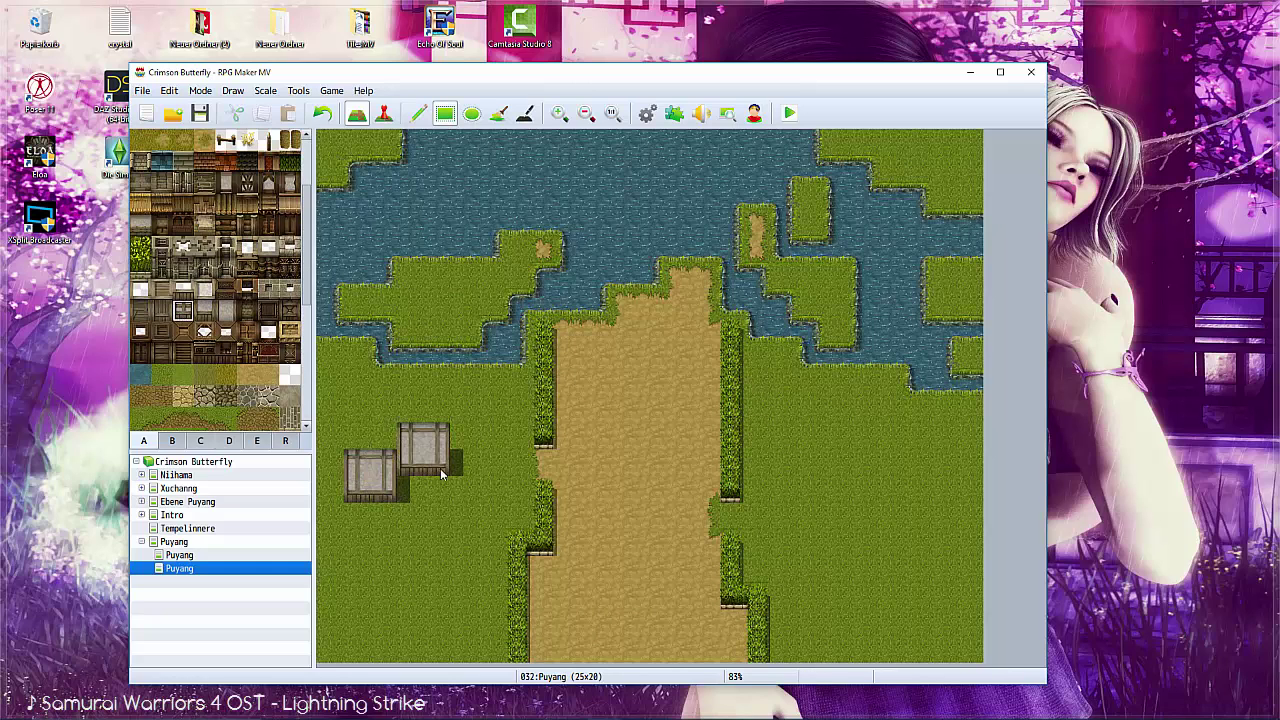
scroll(181, 288, up, 4)
click(161, 254)
drag(357, 405, 357, 399)
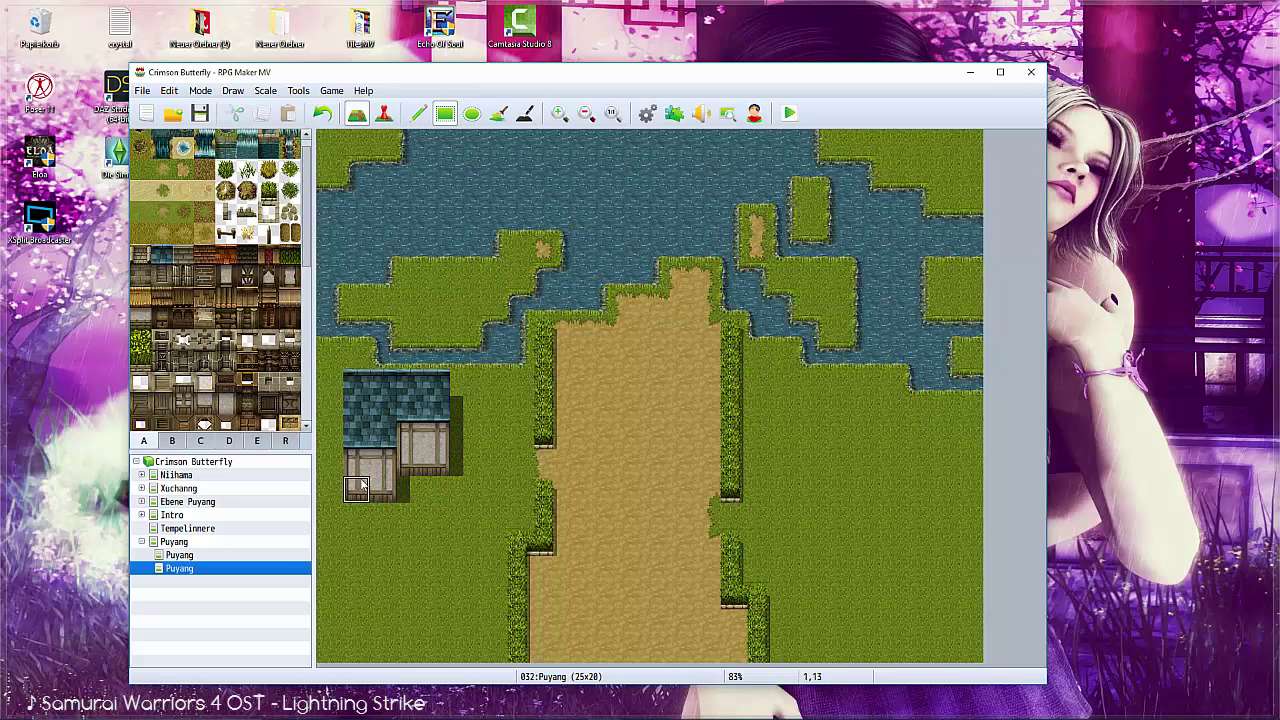
drag(330, 460, 330, 490)
drag(330, 385, 330, 440)
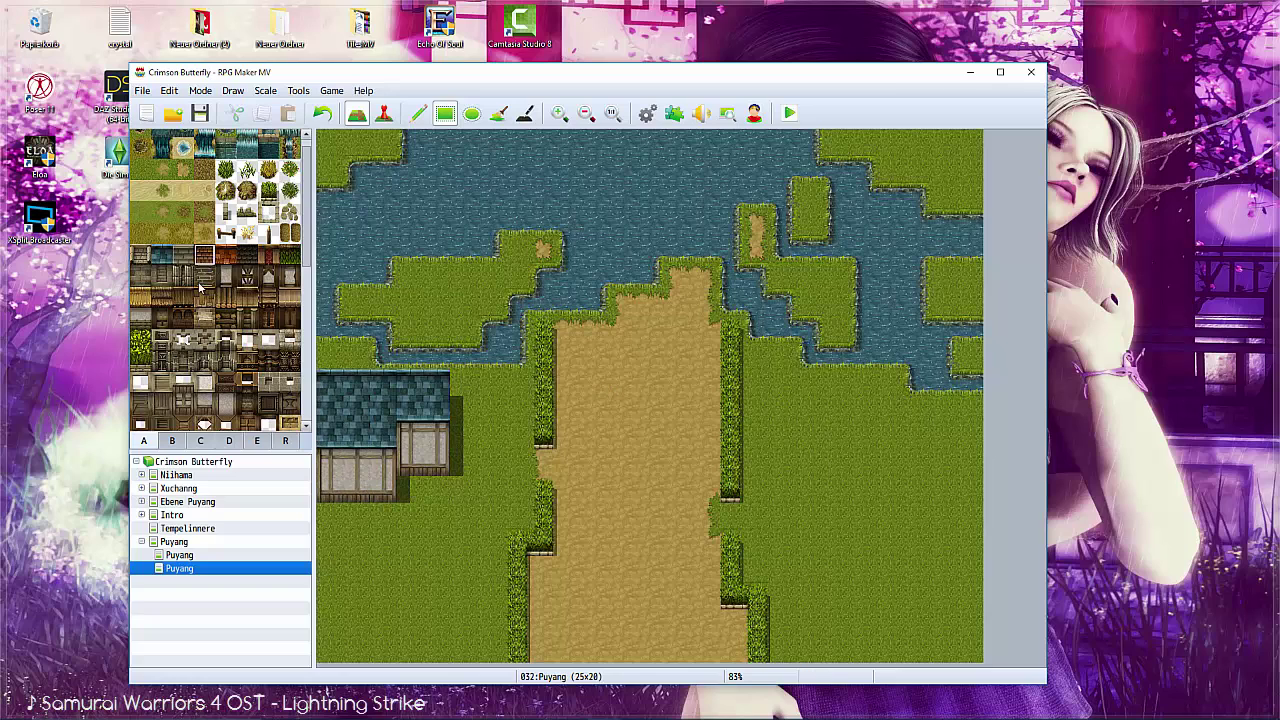
Draw a row of stone walls right of the road topped with a dark roof.
drag(811, 436, 943, 461)
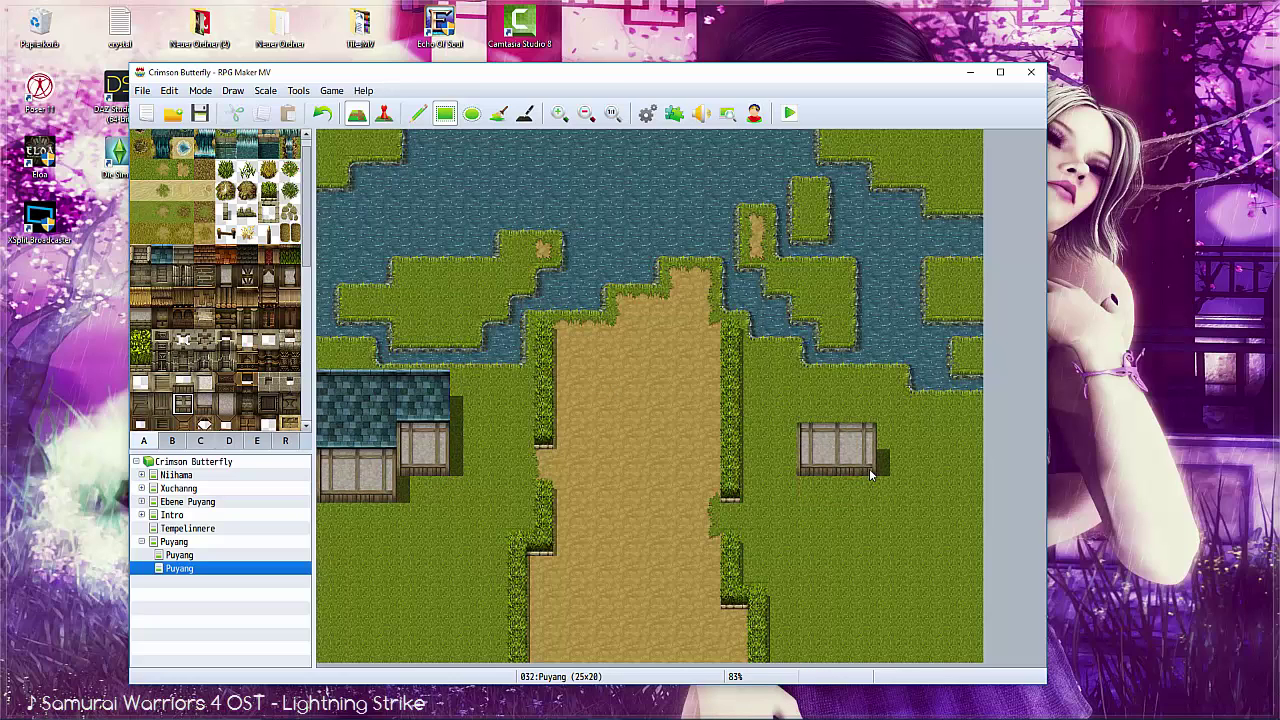
click(970, 437)
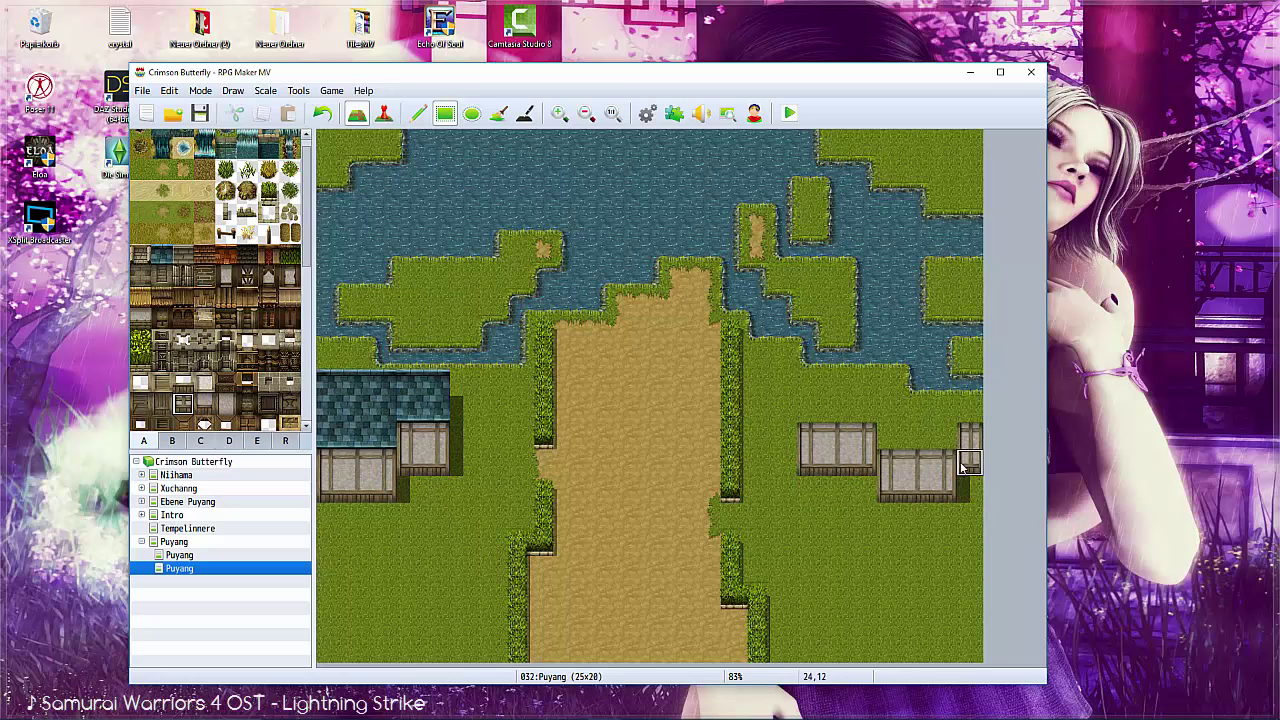
drag(776, 437, 950, 475)
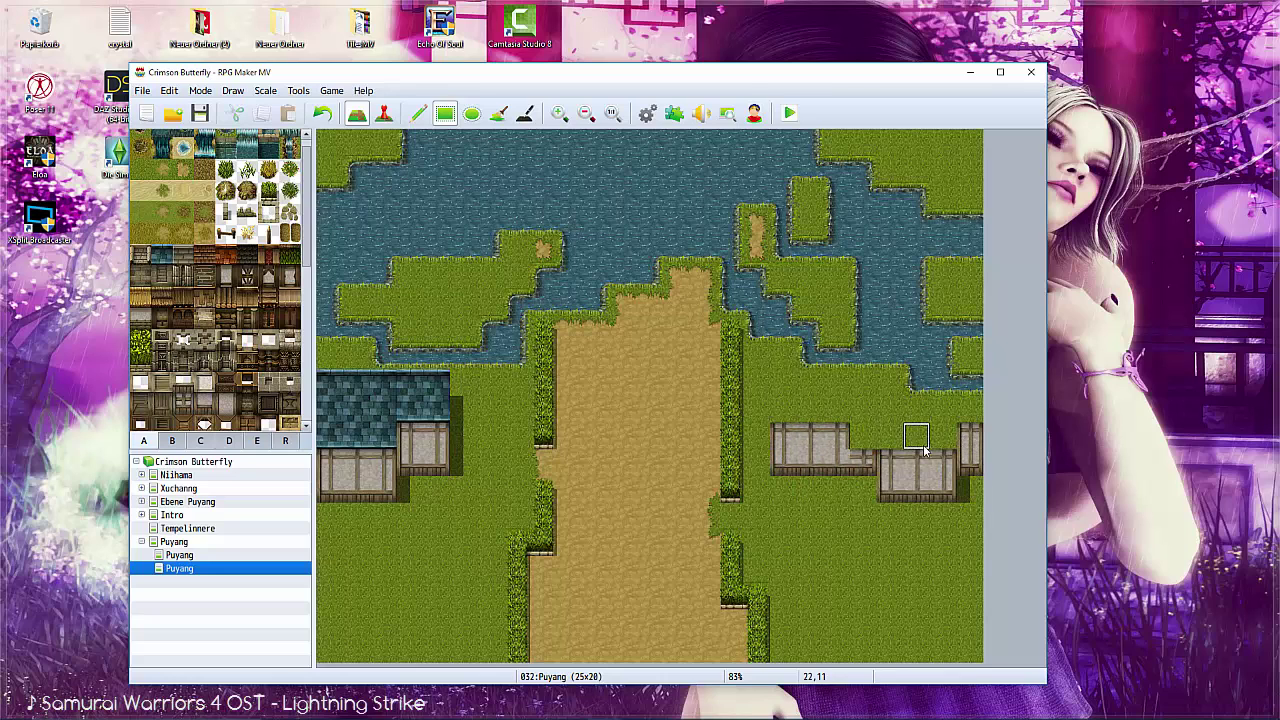
key(ctrl+z)
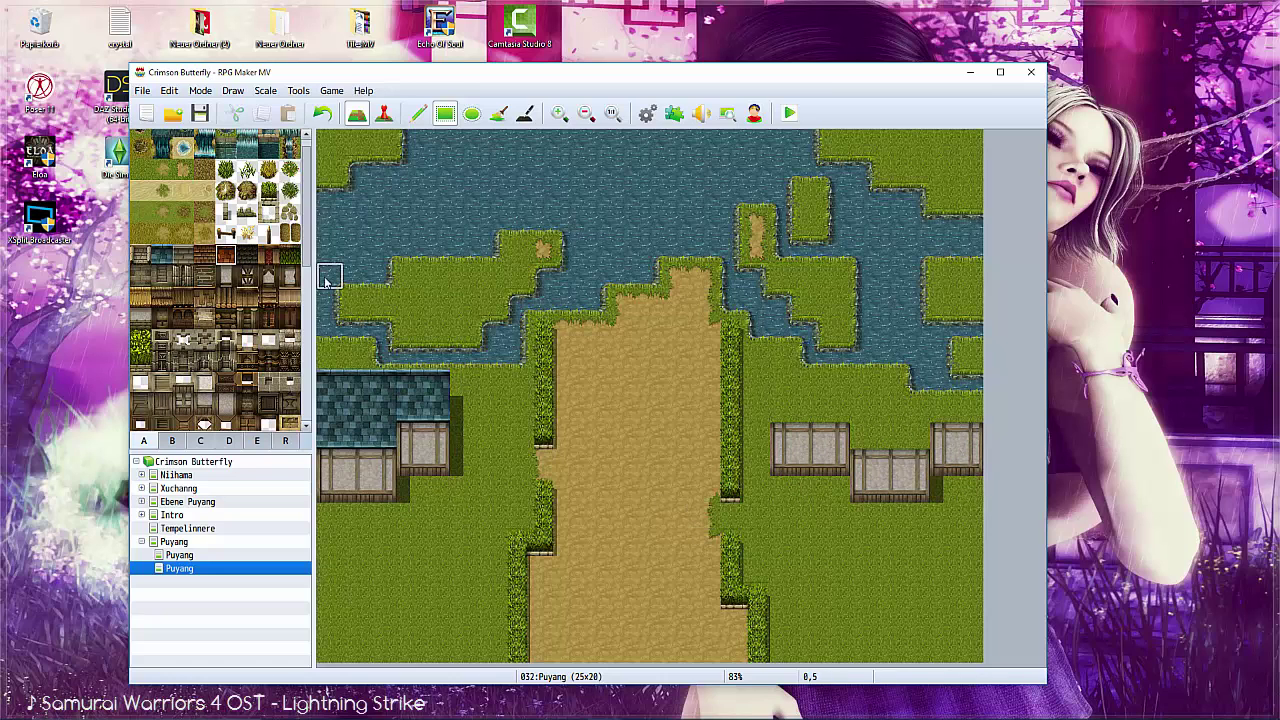
click(247, 262)
mouse_move(784, 410)
mouse_down()
mouse_move(924, 425)
mouse_move(987, 400)
mouse_up()
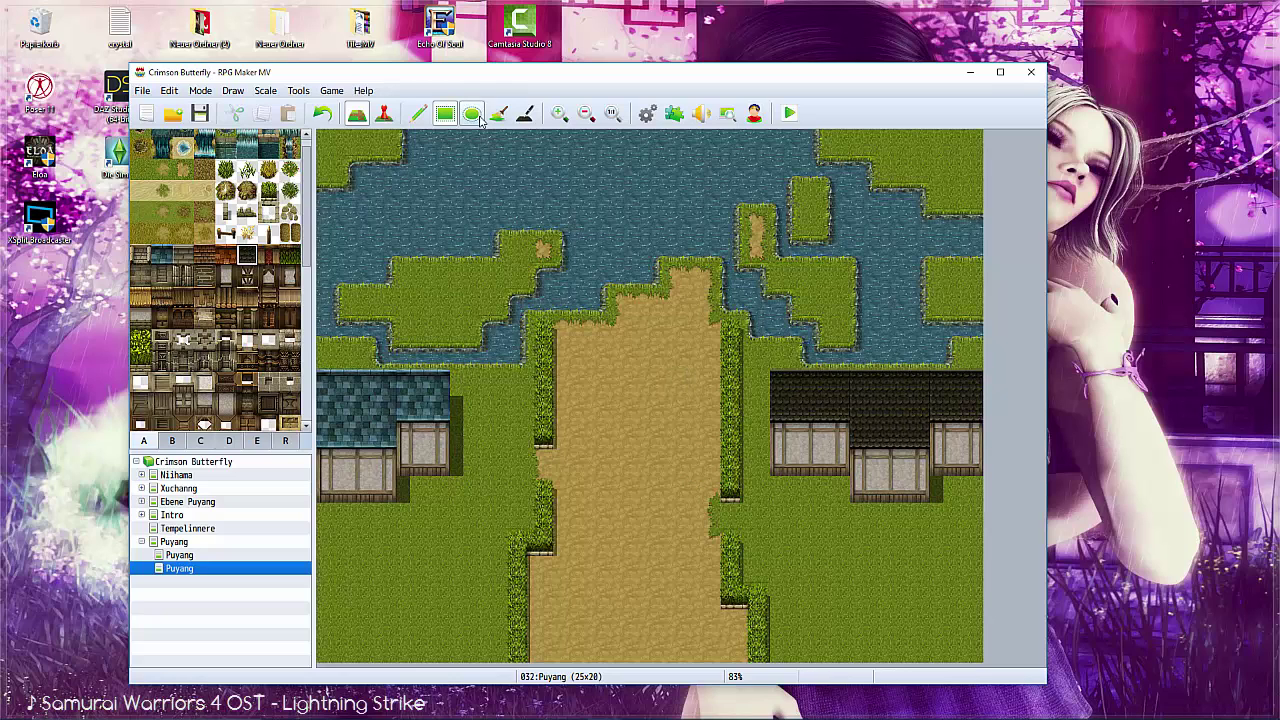
click(418, 113)
Add short hedge rows beside the blue house and along the path edges.
scroll(243, 333, up, 5)
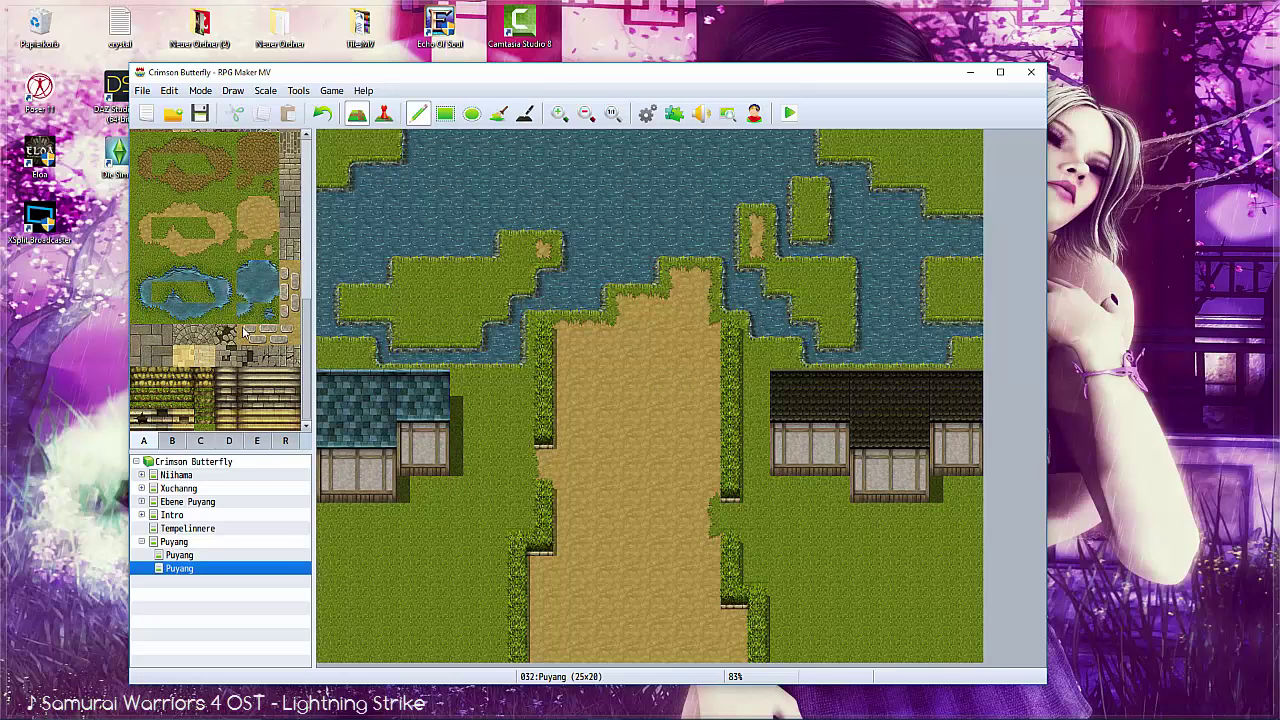
scroll(243, 333, up, 2)
scroll(173, 347, up, 2)
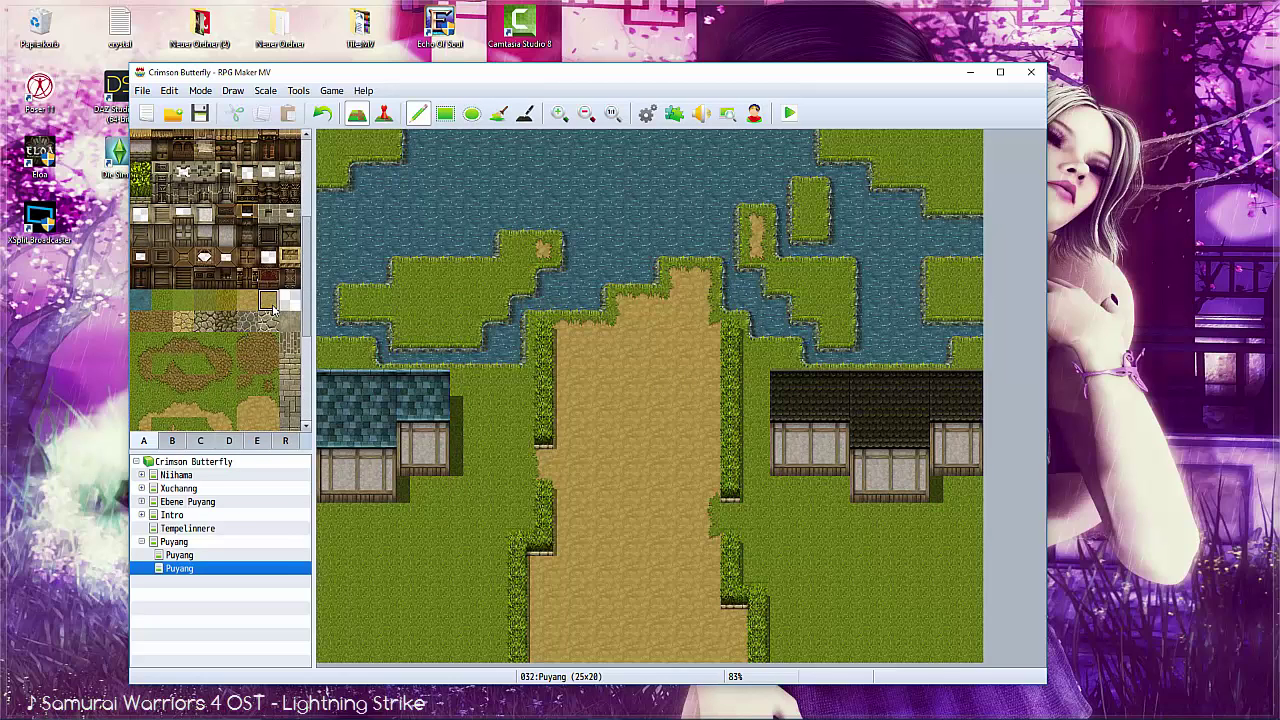
scroll(270, 308, up, 2)
scroll(270, 306, up, 2)
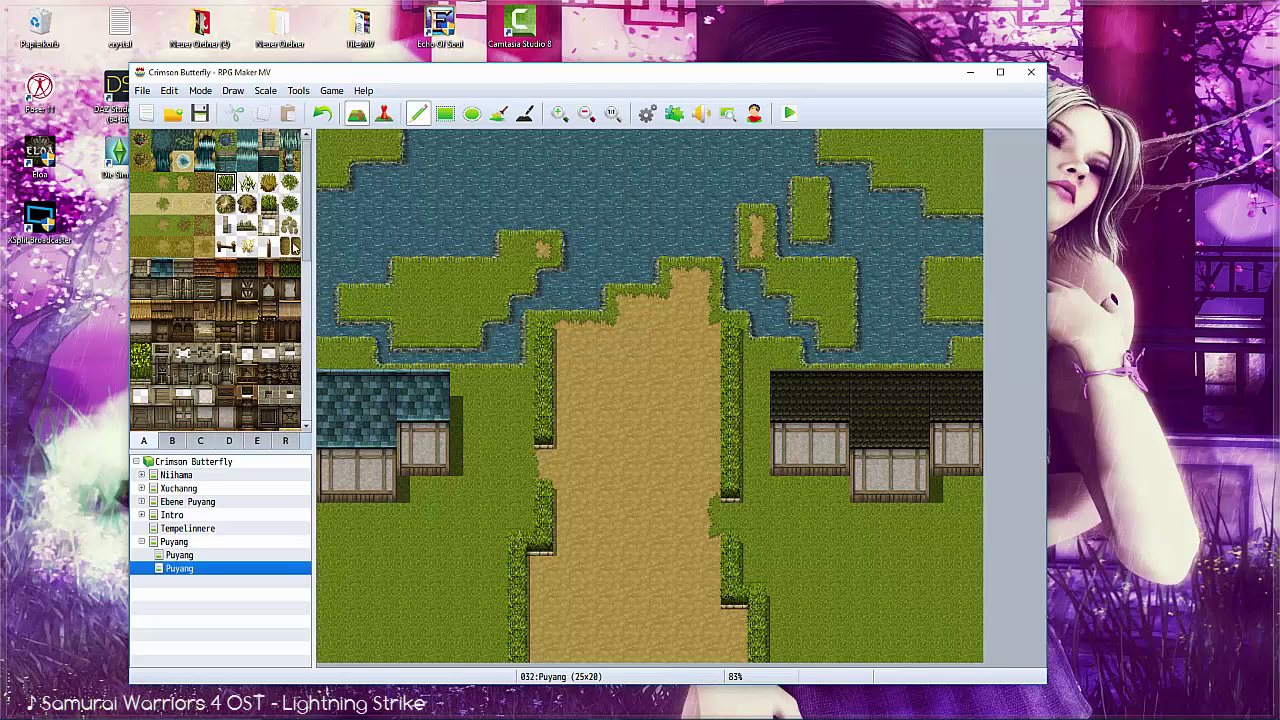
click(268, 204)
drag(530, 437, 490, 437)
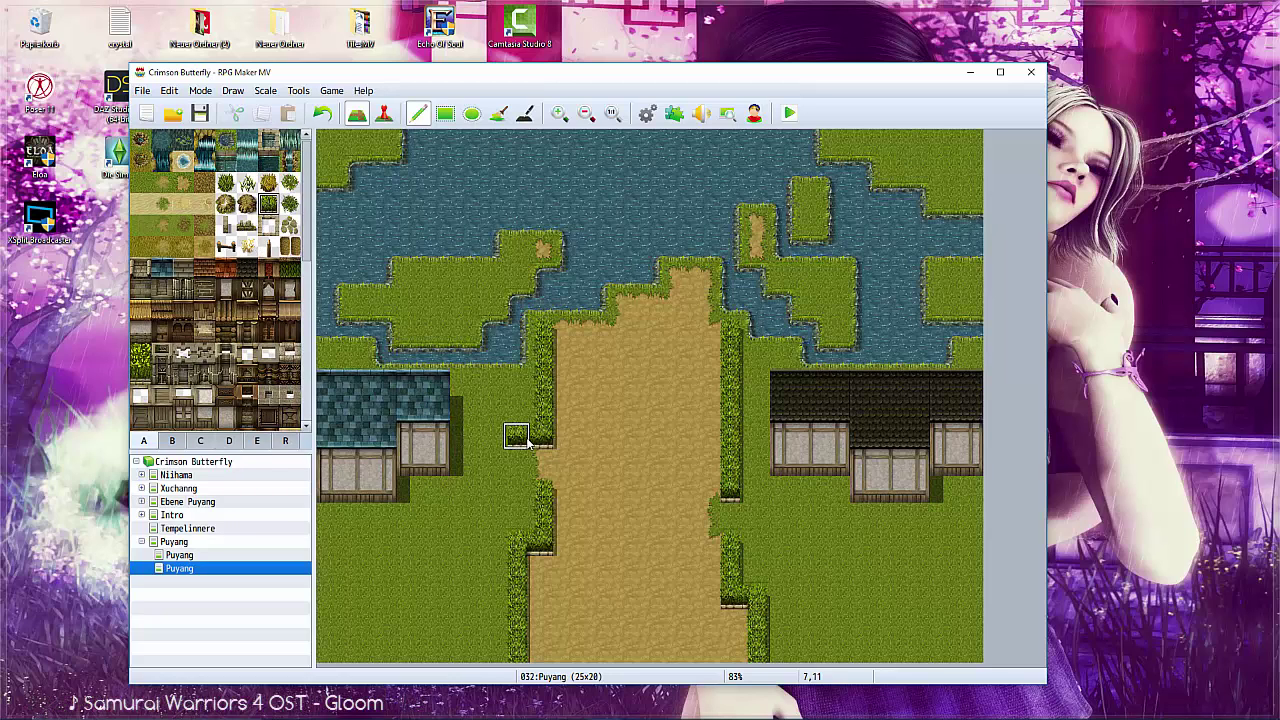
click(504, 494)
drag(750, 545, 771, 550)
Lay stone footpaths from each house to the dirt road.
click(262, 230)
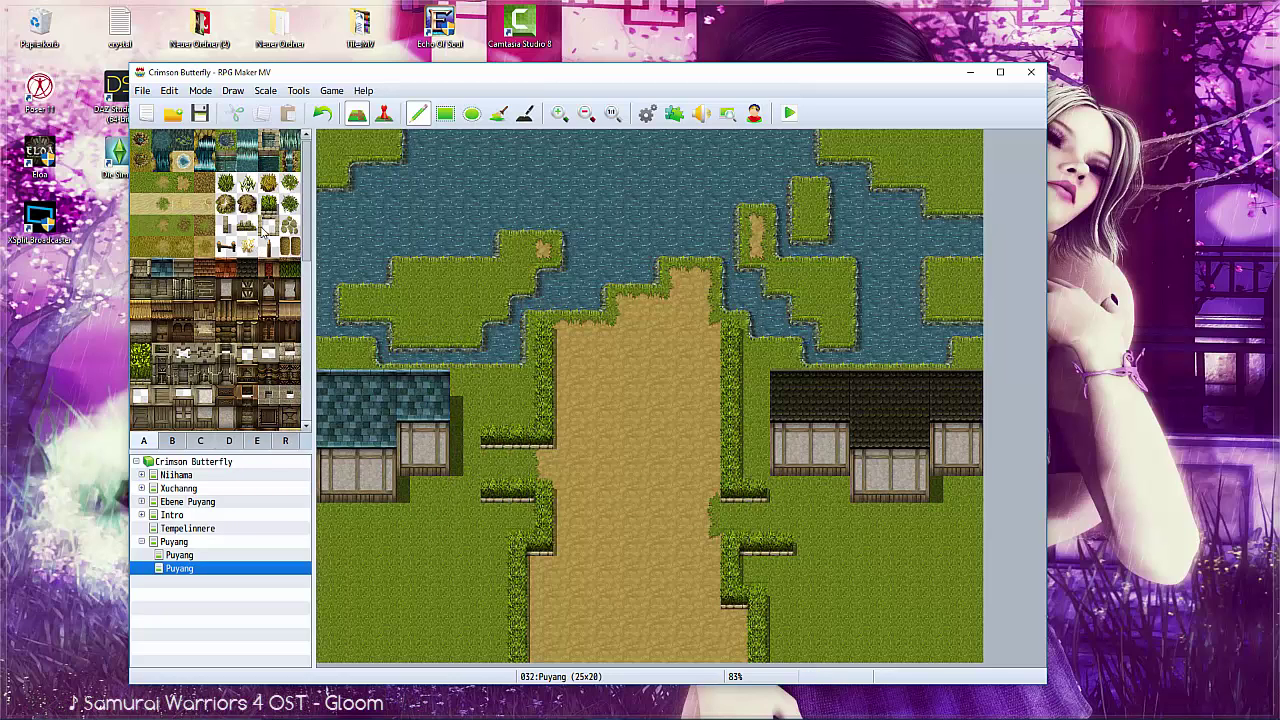
drag(516, 465, 357, 540)
drag(730, 515, 890, 545)
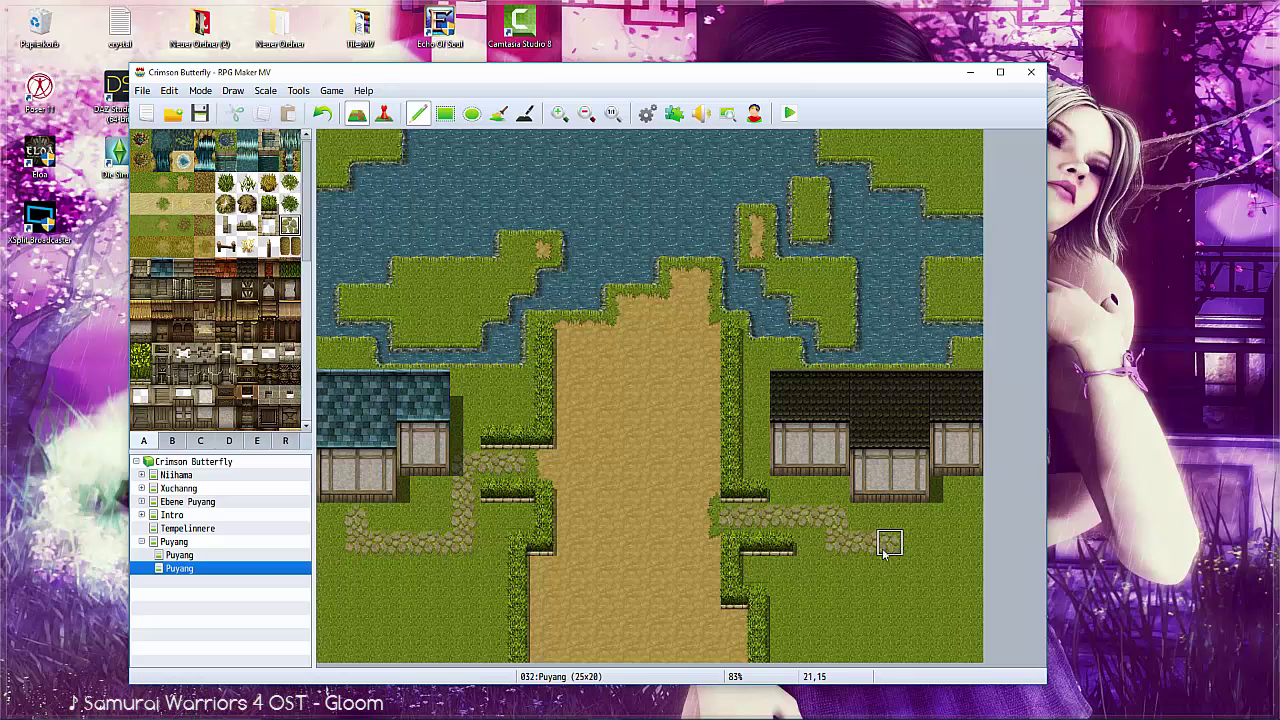
Scatter grass tufts over the left, right and lower-right lawns.
click(289, 182)
mouse_move(450, 482)
mouse_down()
mouse_move(434, 514)
mouse_move(486, 566)
mouse_move(388, 620)
mouse_move(330, 622)
mouse_up()
drag(488, 380, 515, 410)
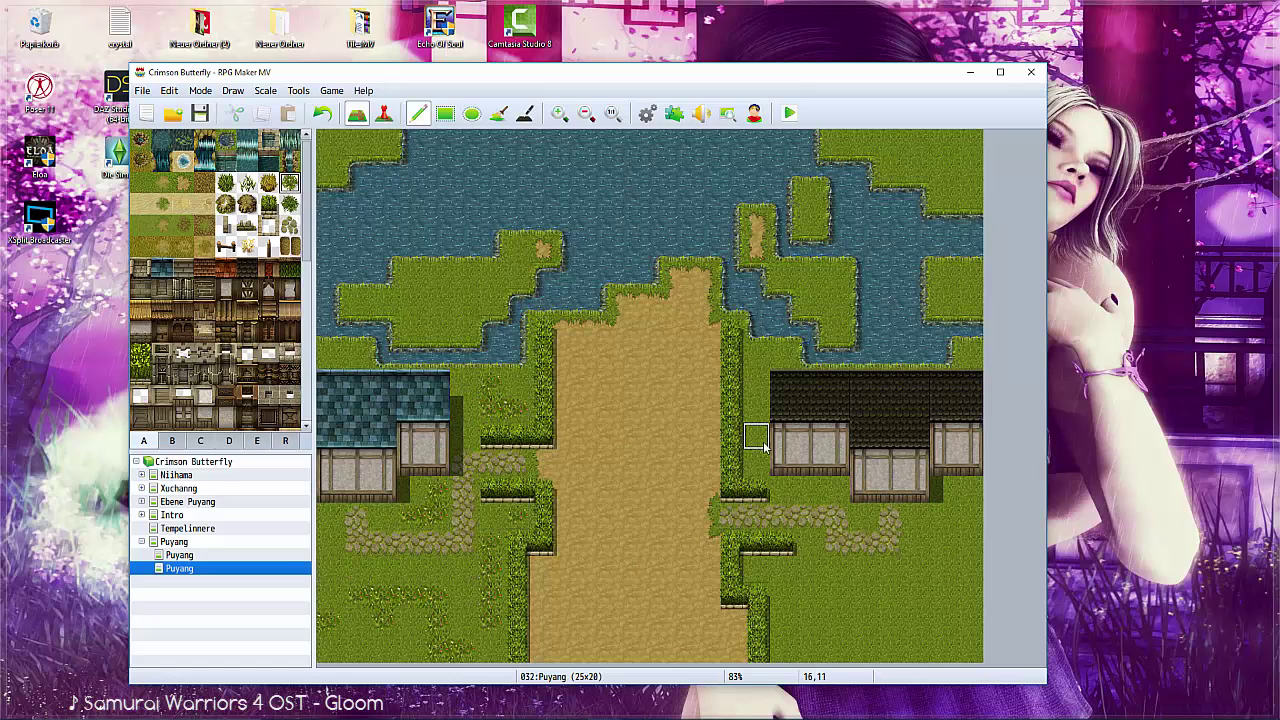
drag(756, 350, 795, 490)
mouse_move(810, 570)
mouse_down()
mouse_move(829, 623)
mouse_move(943, 557)
mouse_move(893, 620)
mouse_up()
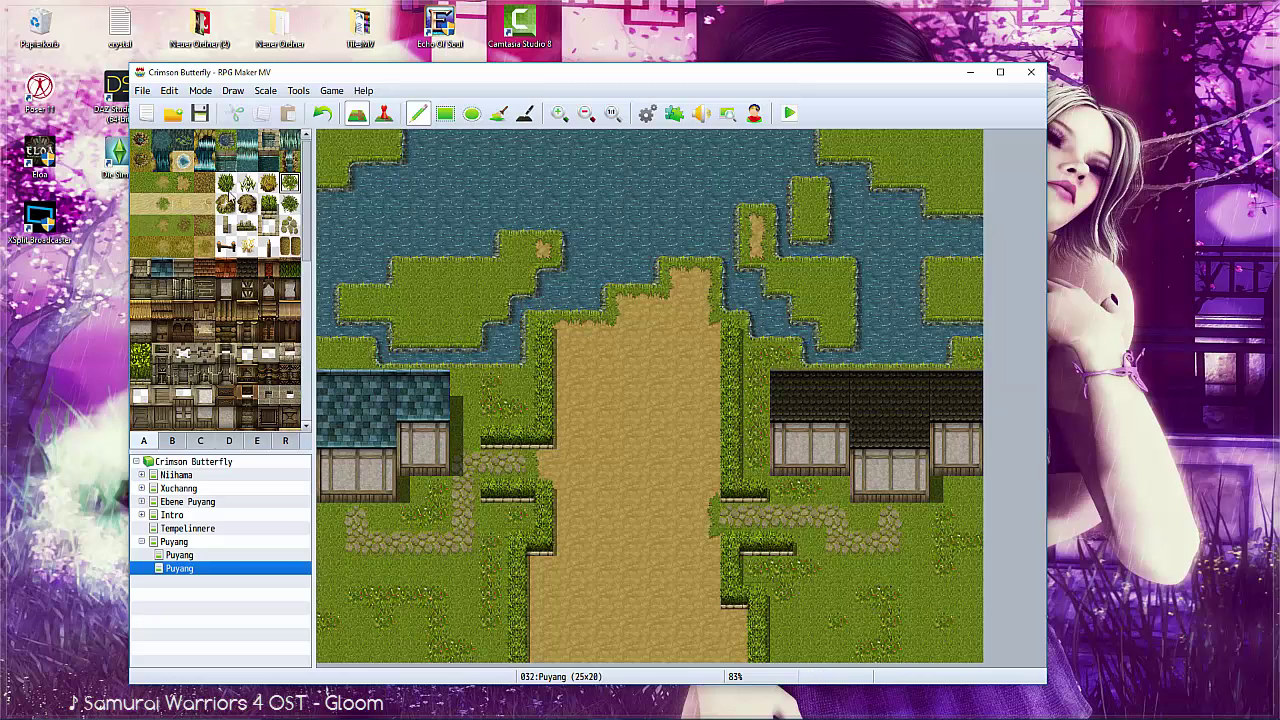
Paint tall grass patches on the lower lawns, beside the blue house and along the right edge.
click(225, 183)
drag(529, 614, 360, 625)
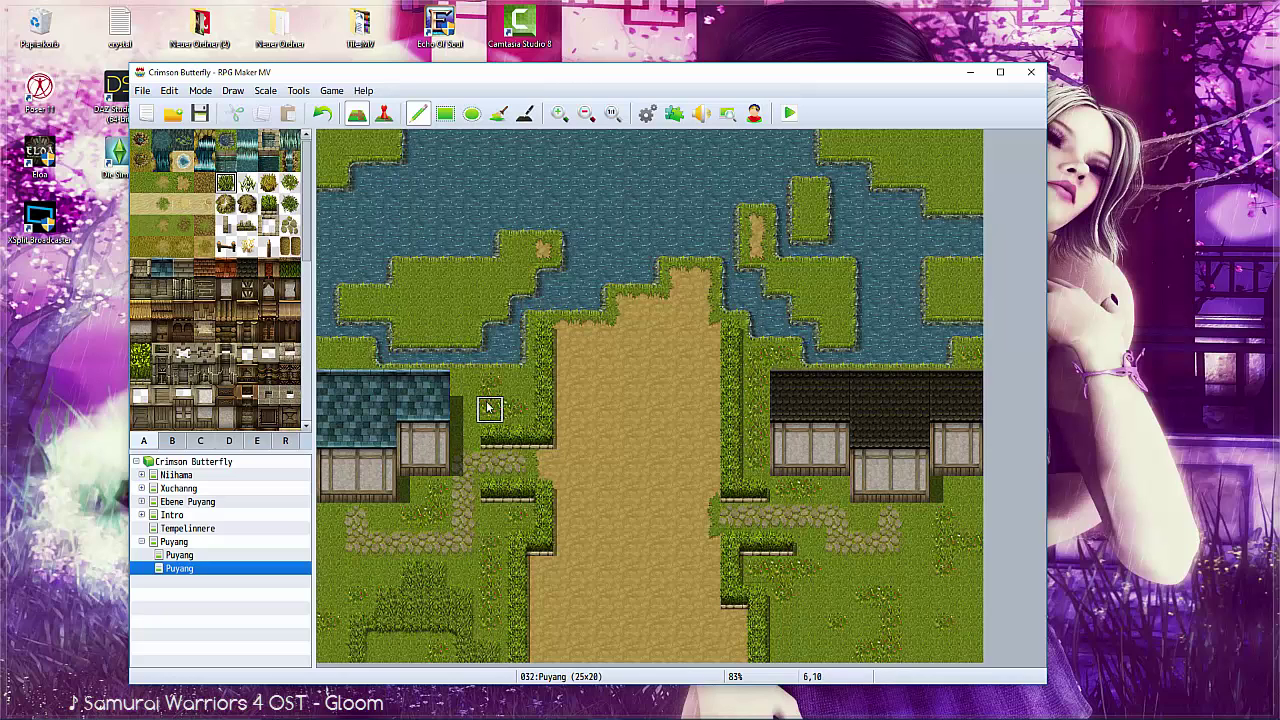
drag(486, 409, 470, 395)
drag(838, 604, 786, 598)
mouse_move(943, 624)
mouse_down()
mouse_move(965, 545)
mouse_move(945, 652)
mouse_up()
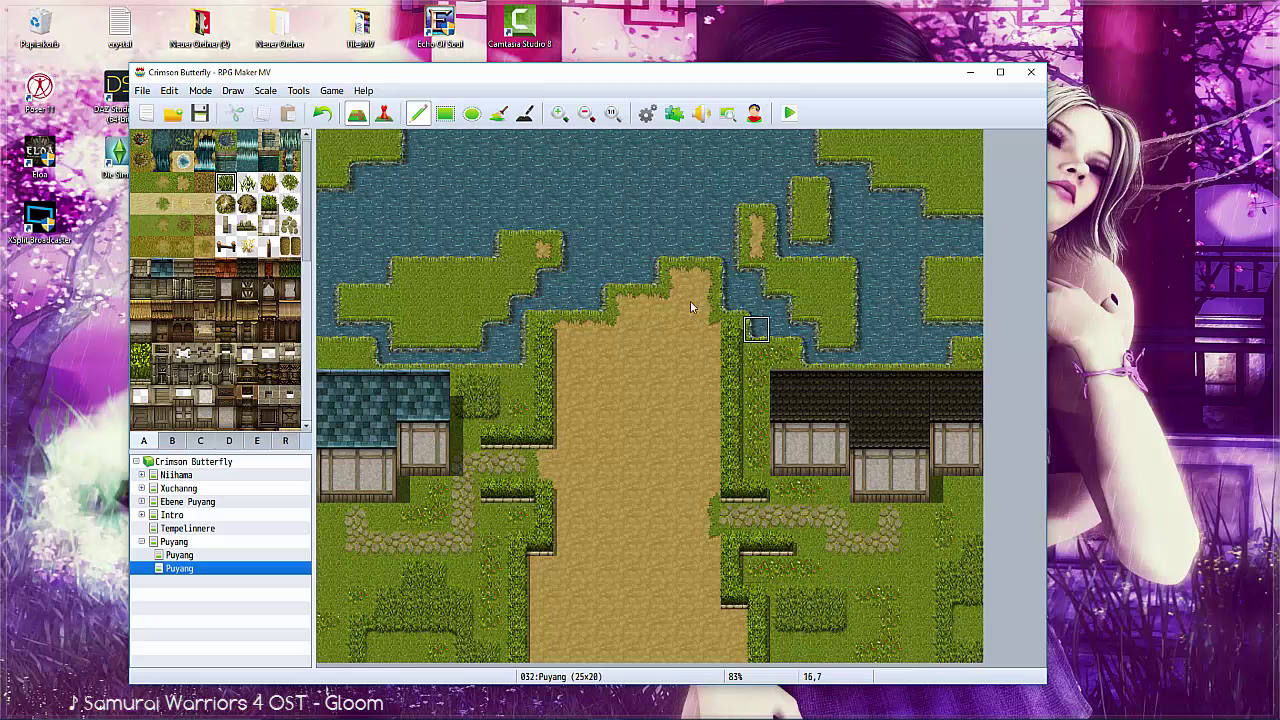
Place four cypress trees beside the road, by the blue-roof house and on the right lawn.
scroll(146, 375, down, 3)
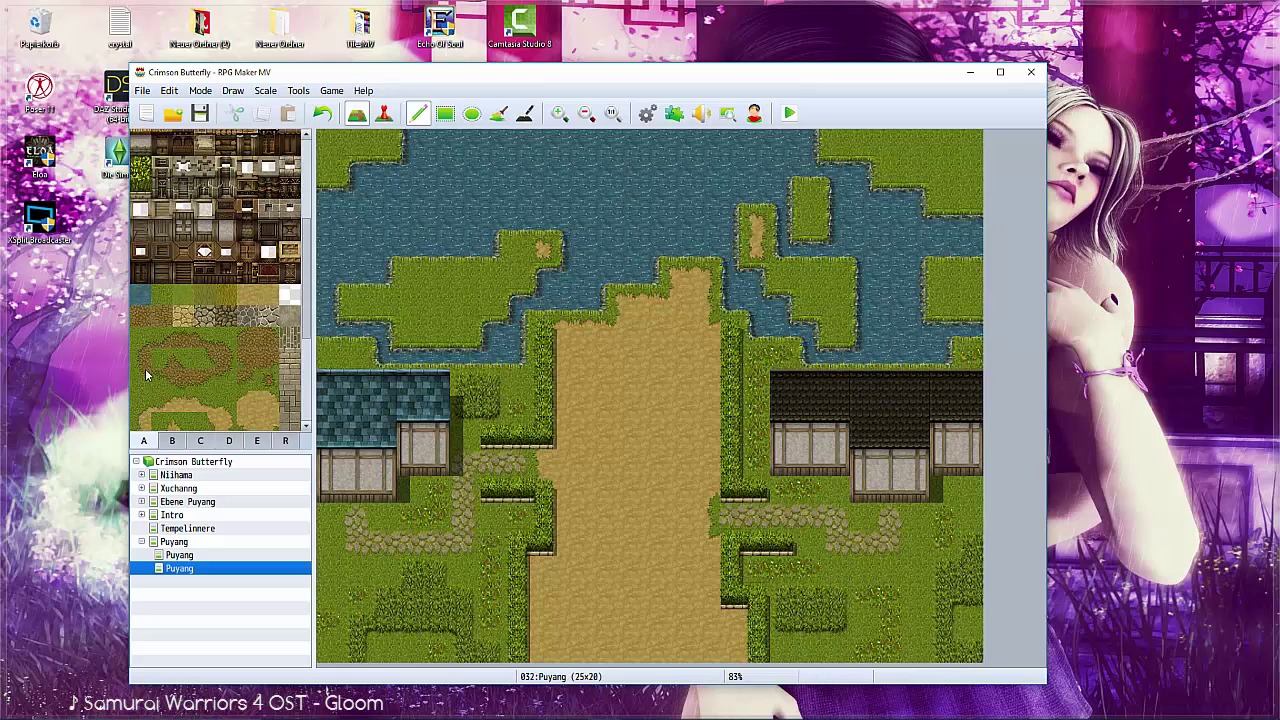
drag(571, 309, 600, 312)
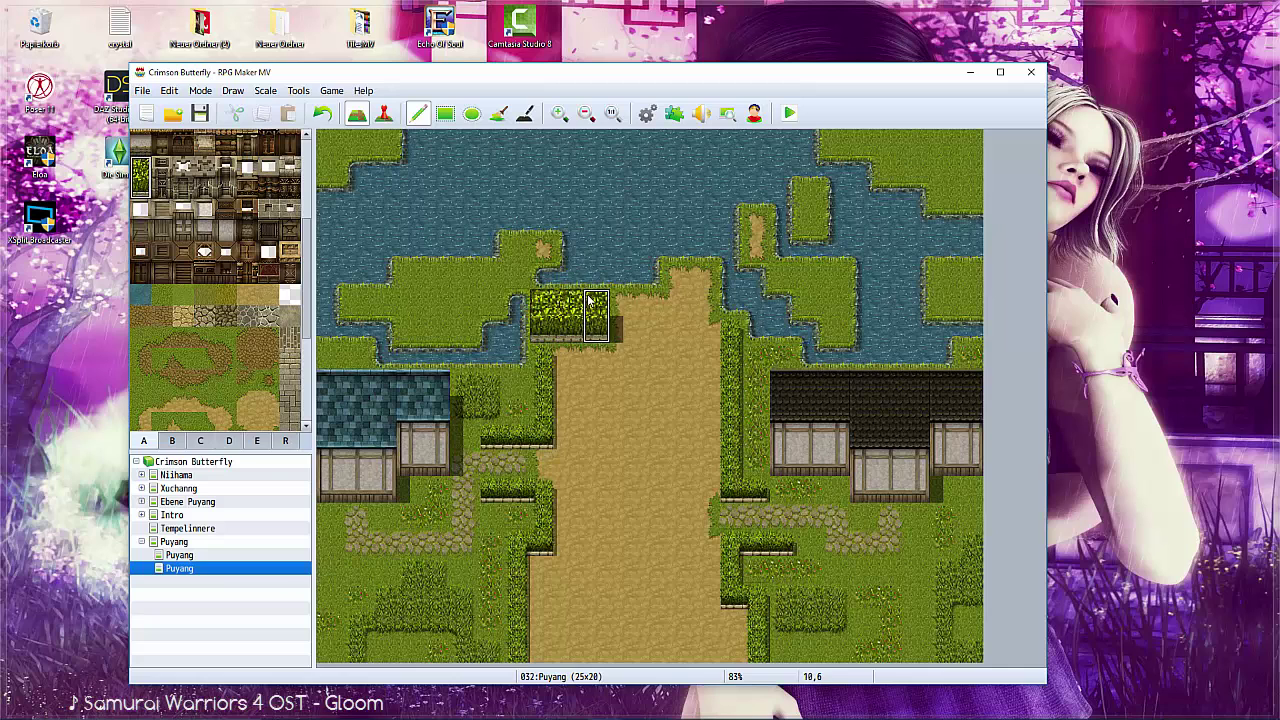
click(332, 116)
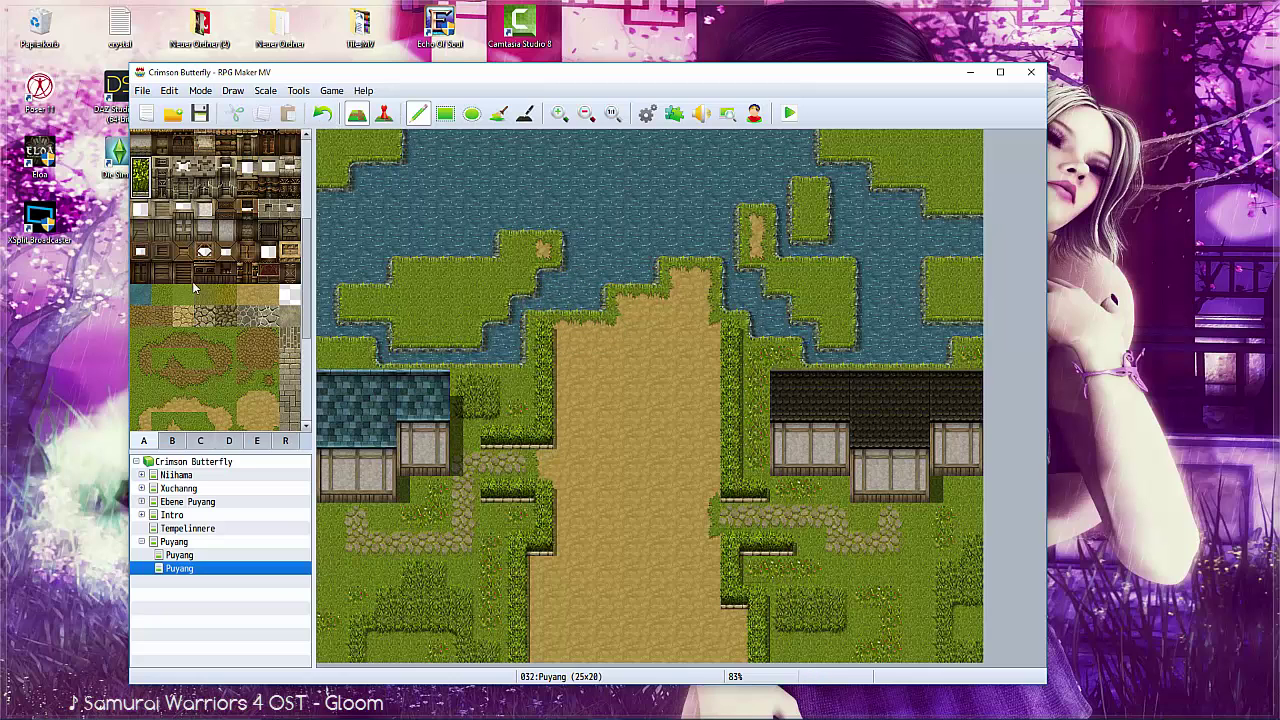
scroll(195, 288, down, 3)
click(172, 440)
scroll(217, 396, down, 2)
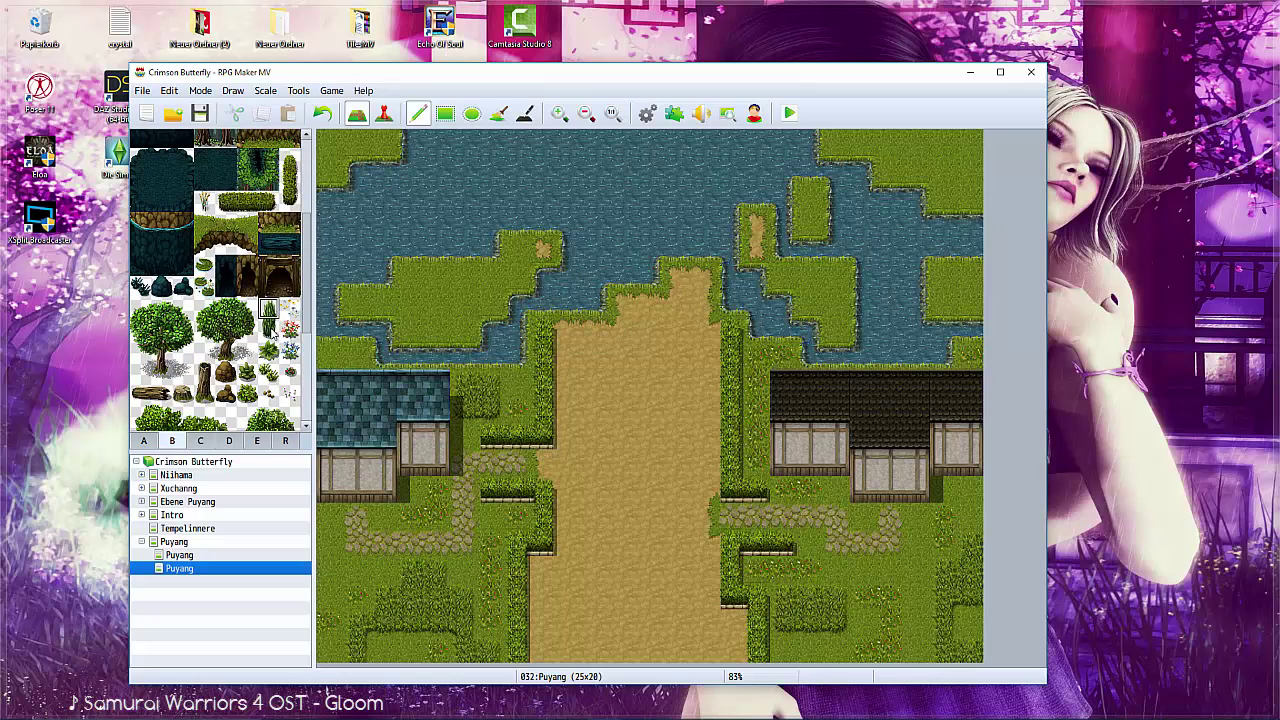
click(517, 357)
click(410, 462)
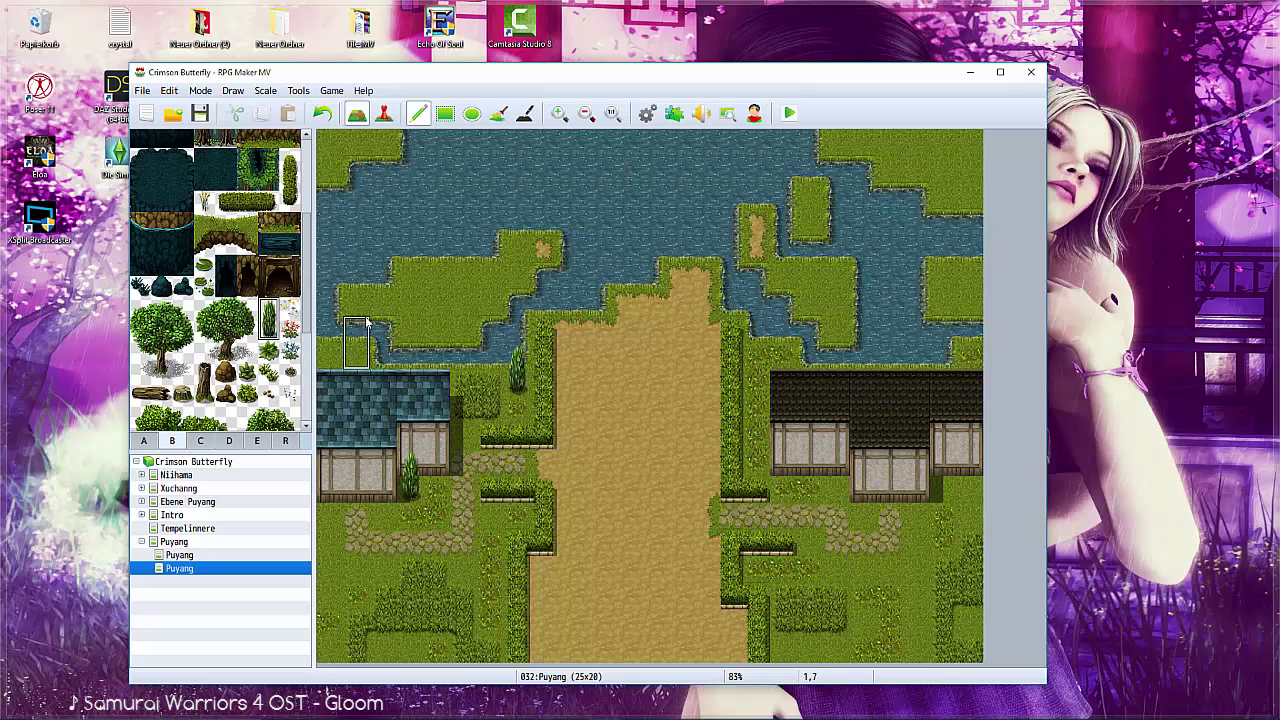
click(515, 490)
click(760, 540)
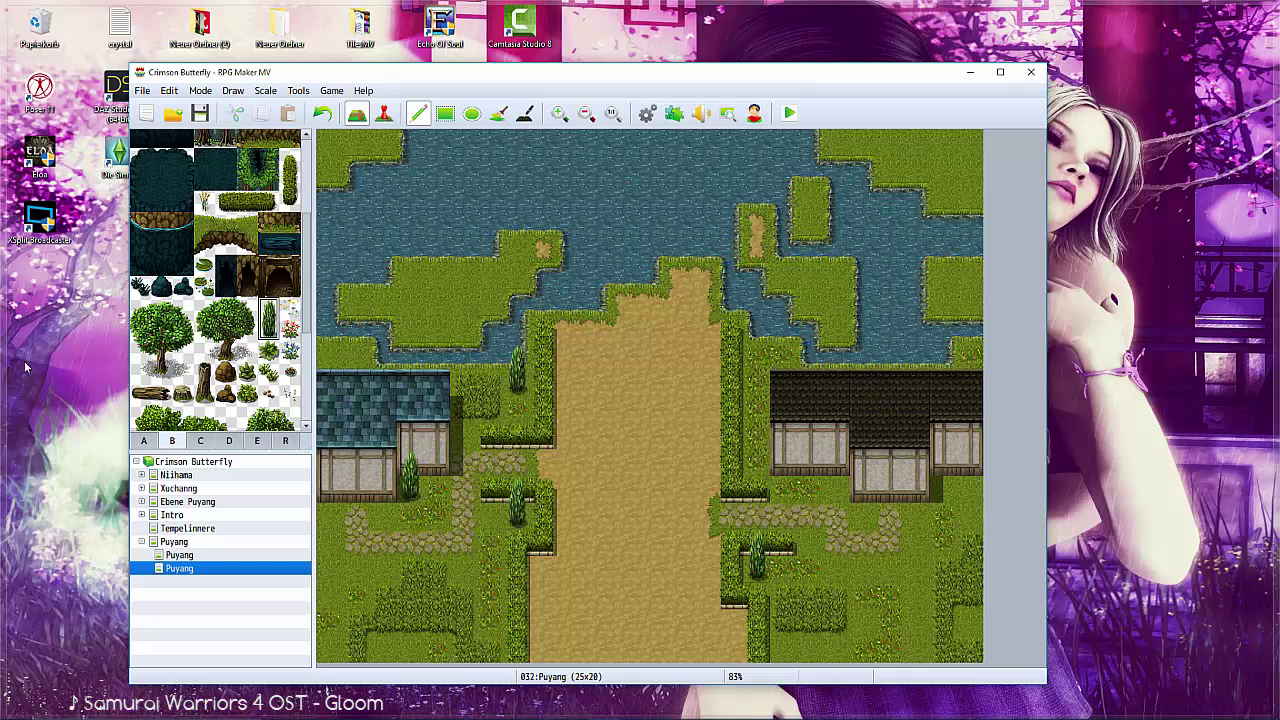
Add big tree canopies above the right-hand house and the blue-roof house.
scroll(270, 320, down, 1)
drag(148, 332, 218, 332)
click(845, 342)
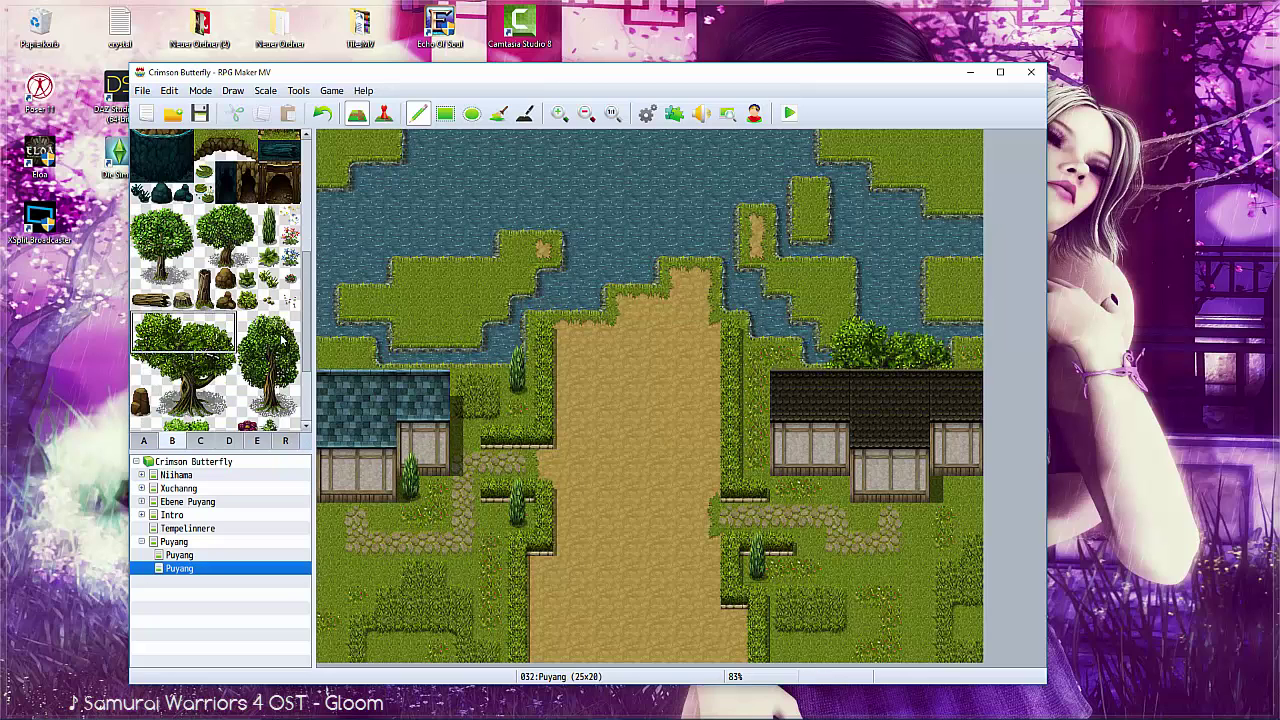
click(340, 338)
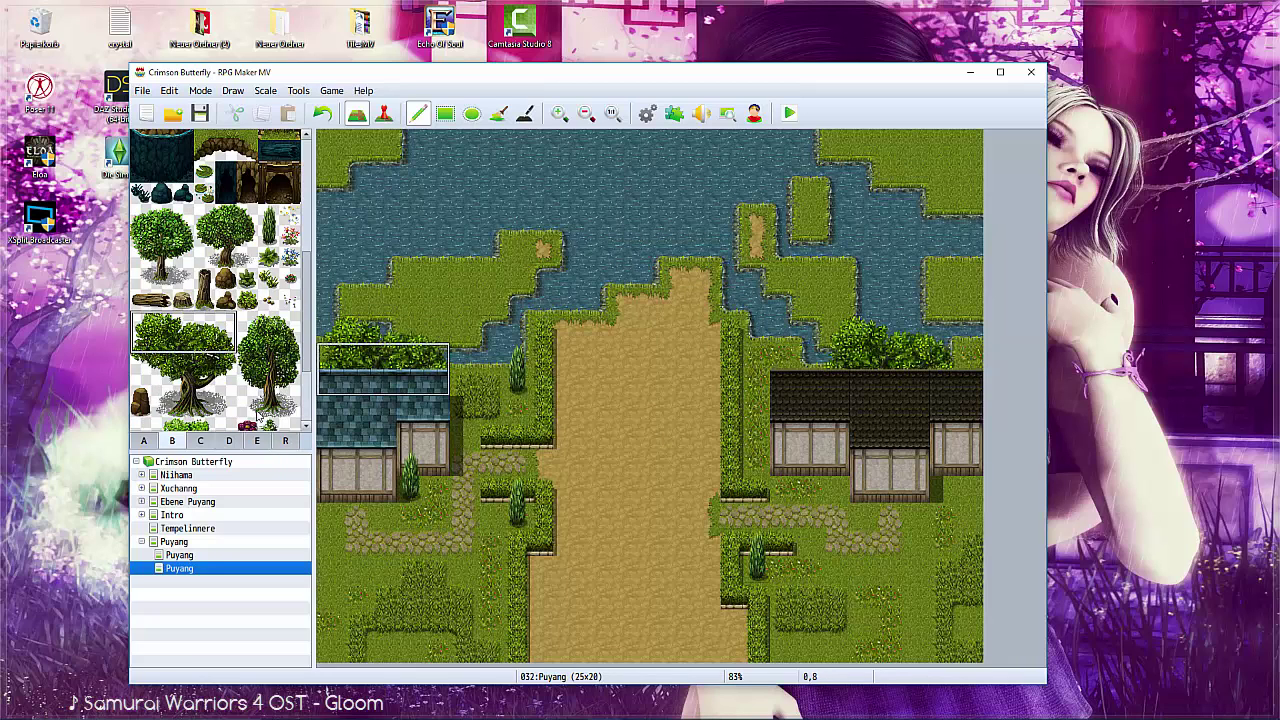
Stamp red flowers on the left and right lawns.
scroll(220, 300, down, 2)
click(247, 315)
click(490, 597)
click(810, 597)
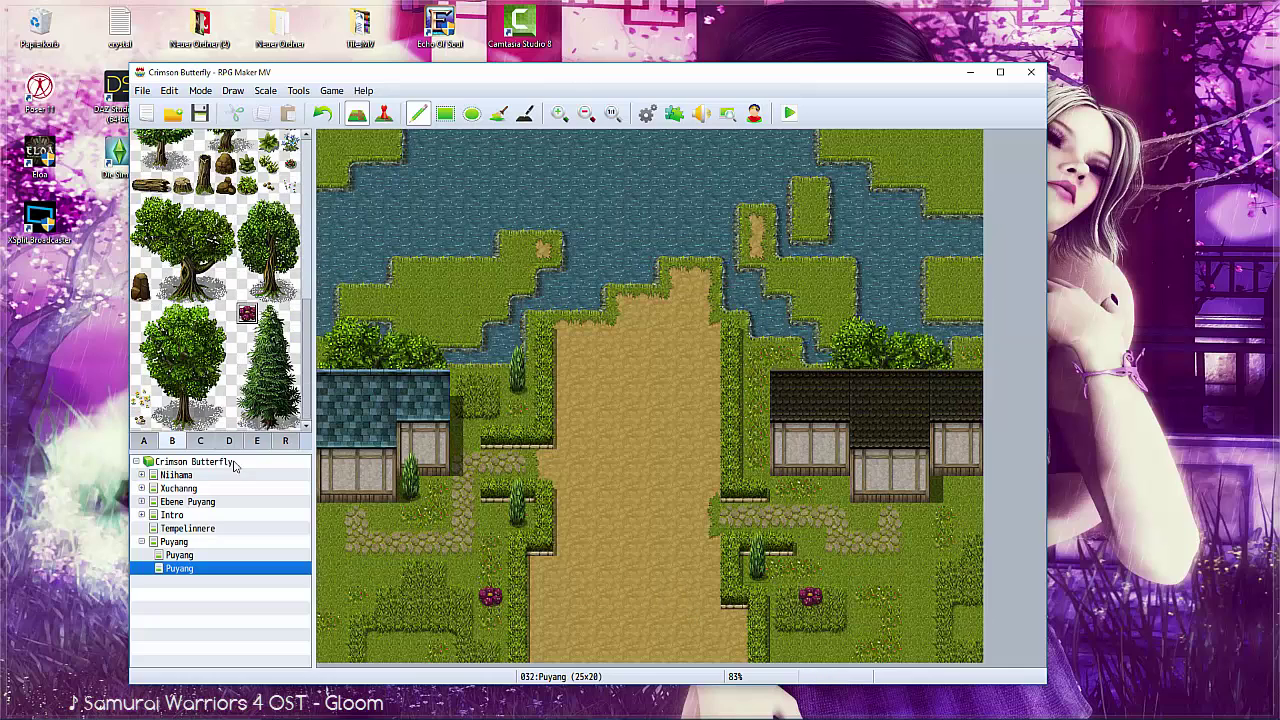
Paint hedge rows along the bottom-right and bottom-left of the map.
right_click(756, 622)
drag(770, 622, 980, 622)
drag(505, 622, 330, 637)
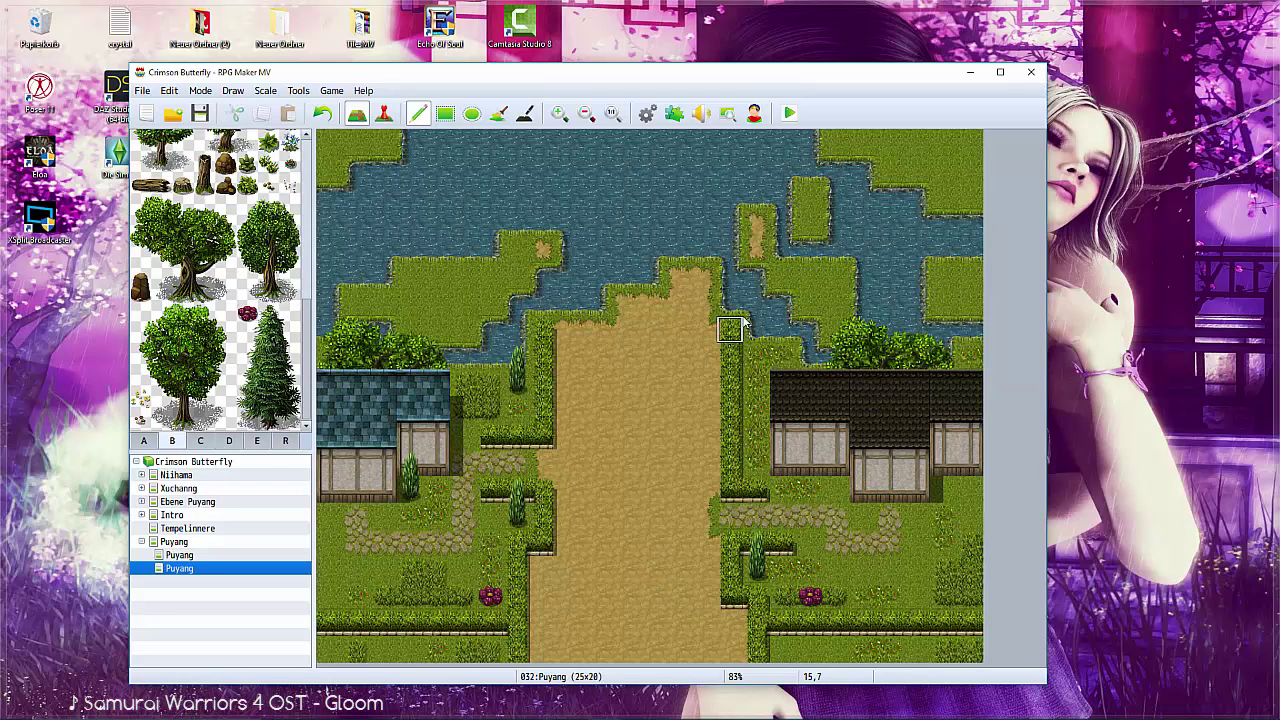
Paint rooftops along the bottom-left and bottom-right map edge.
scroll(270, 300, up, 1)
right_click(356, 385)
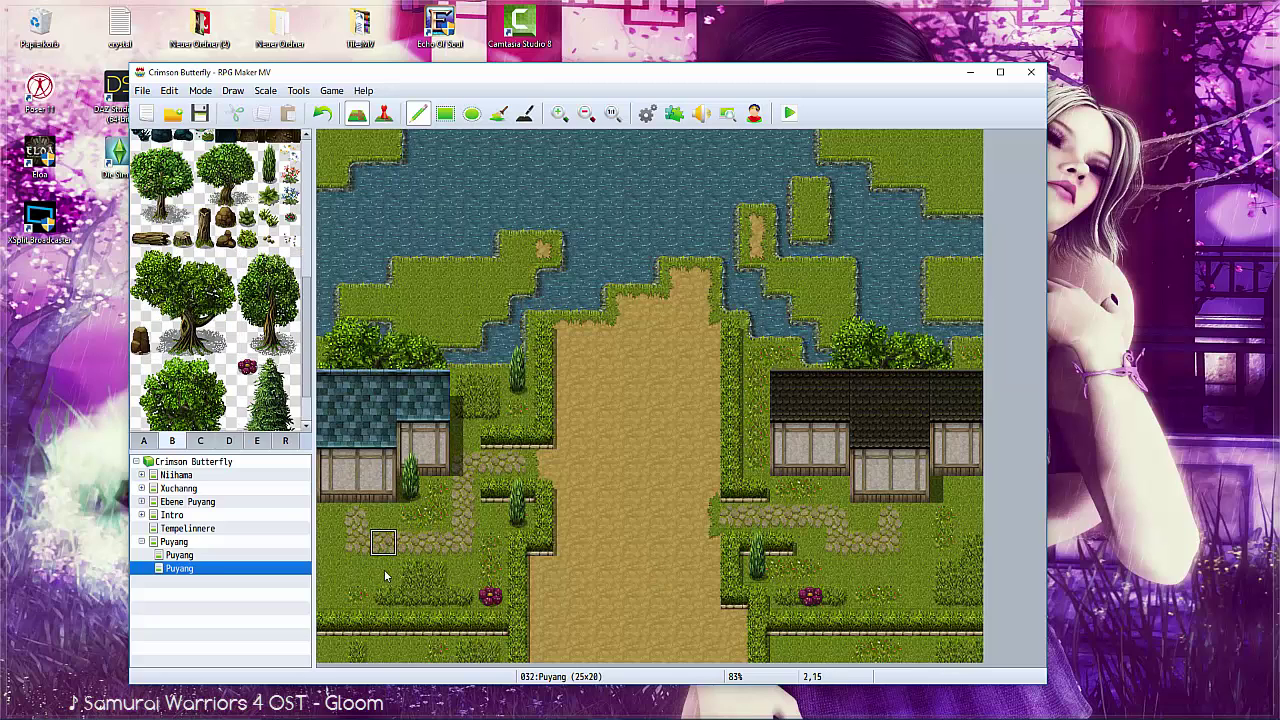
drag(330, 650, 460, 662)
drag(830, 648, 972, 648)
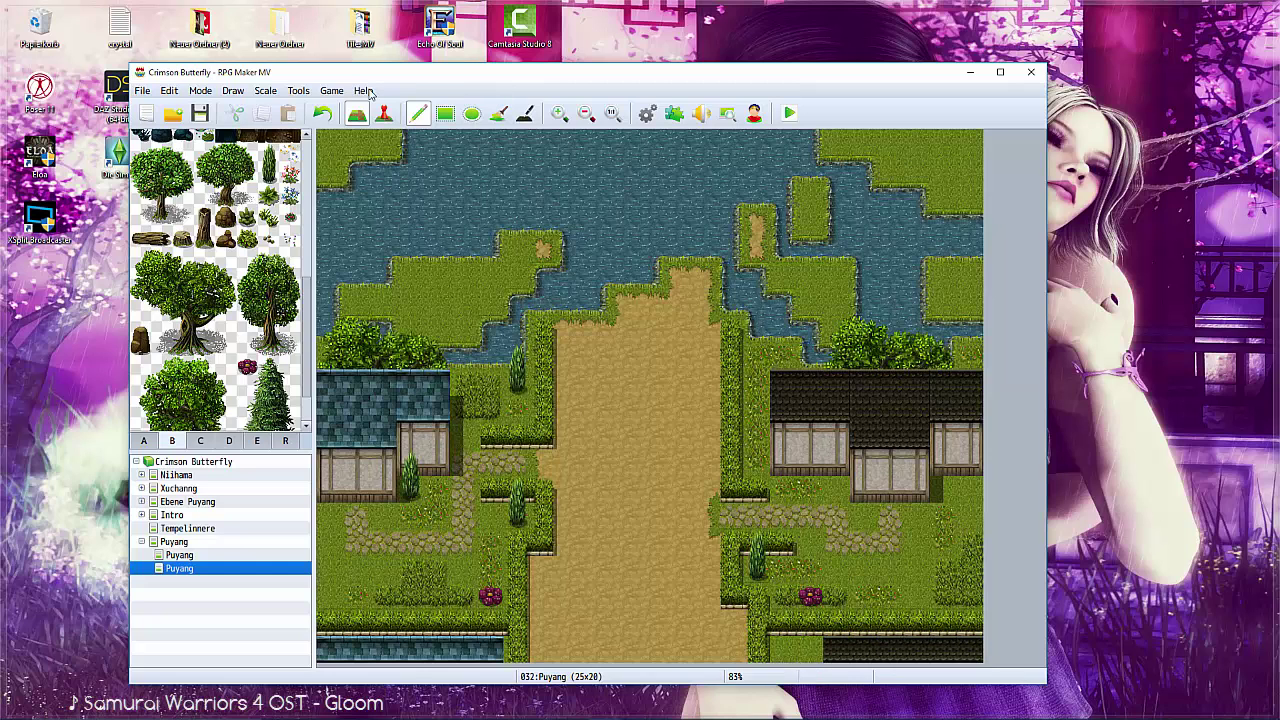
scroll(155, 305, up, 3)
Place four reeds in the river, including one near the right riverbank.
scroll(155, 305, up, 3)
scroll(155, 305, up, 3)
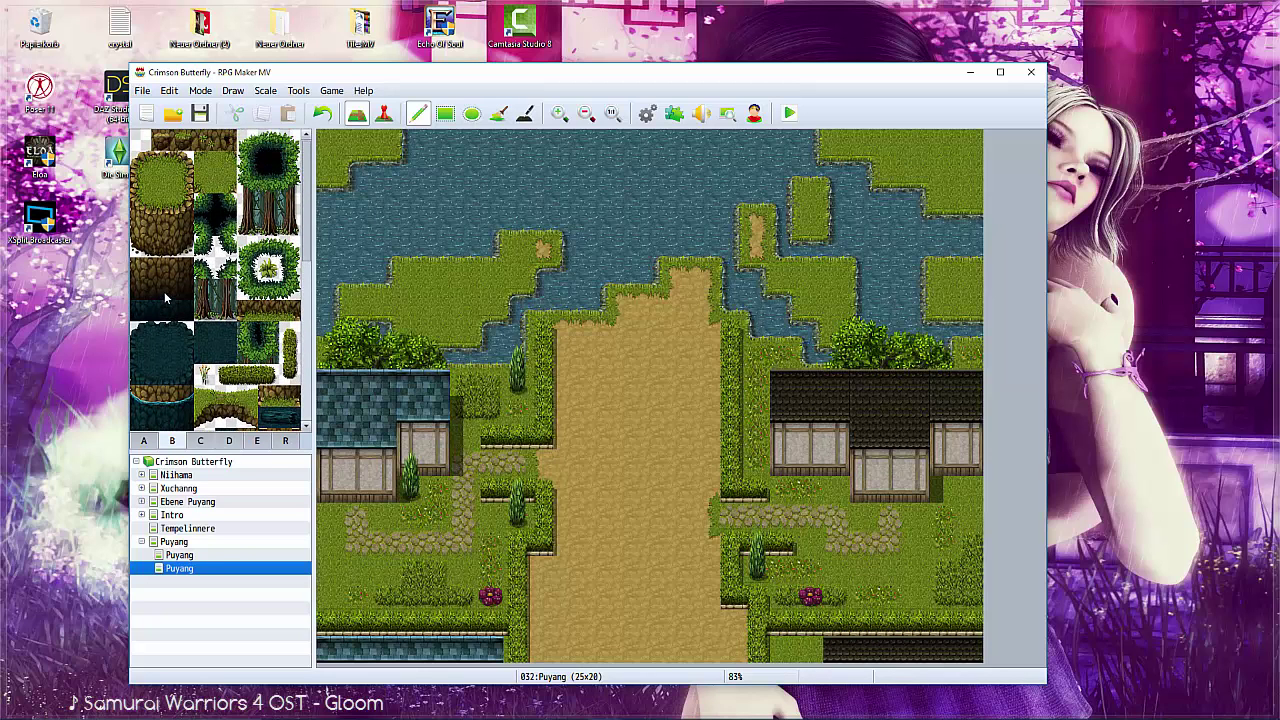
scroll(164, 291, down, 3)
scroll(164, 291, down, 3)
scroll(164, 291, down, 3)
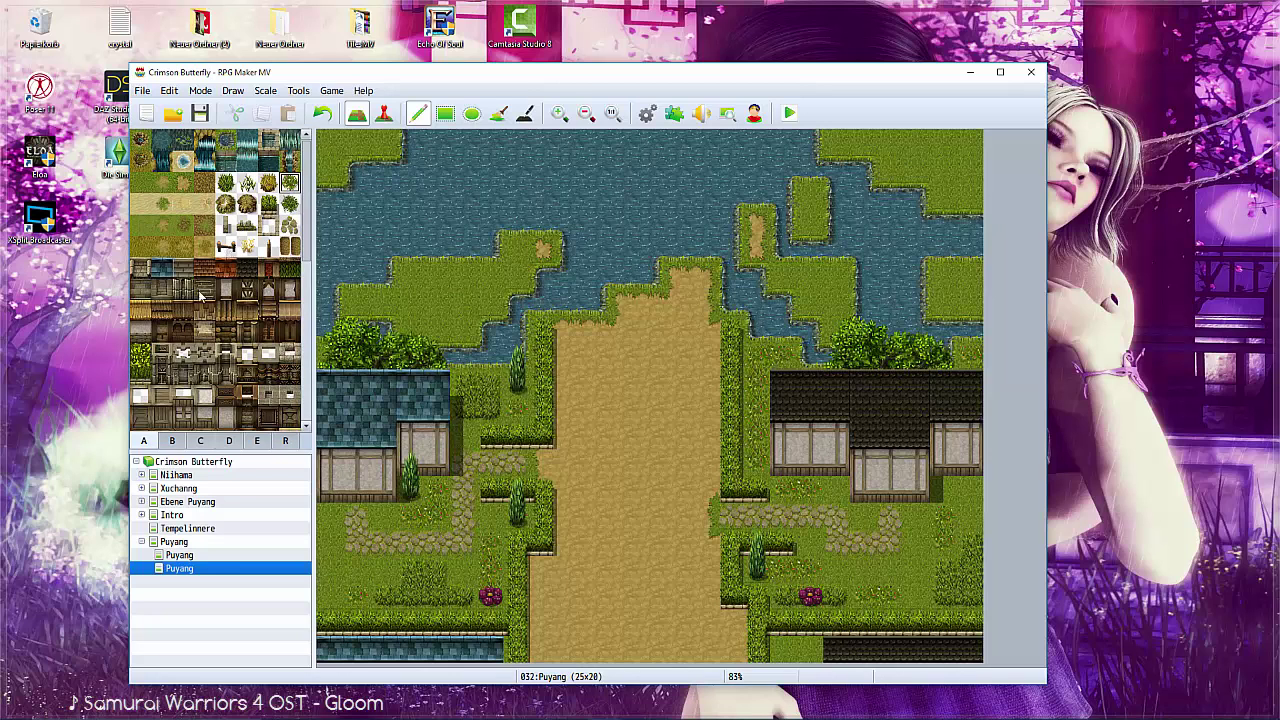
click(172, 440)
scroll(190, 350, down, 5)
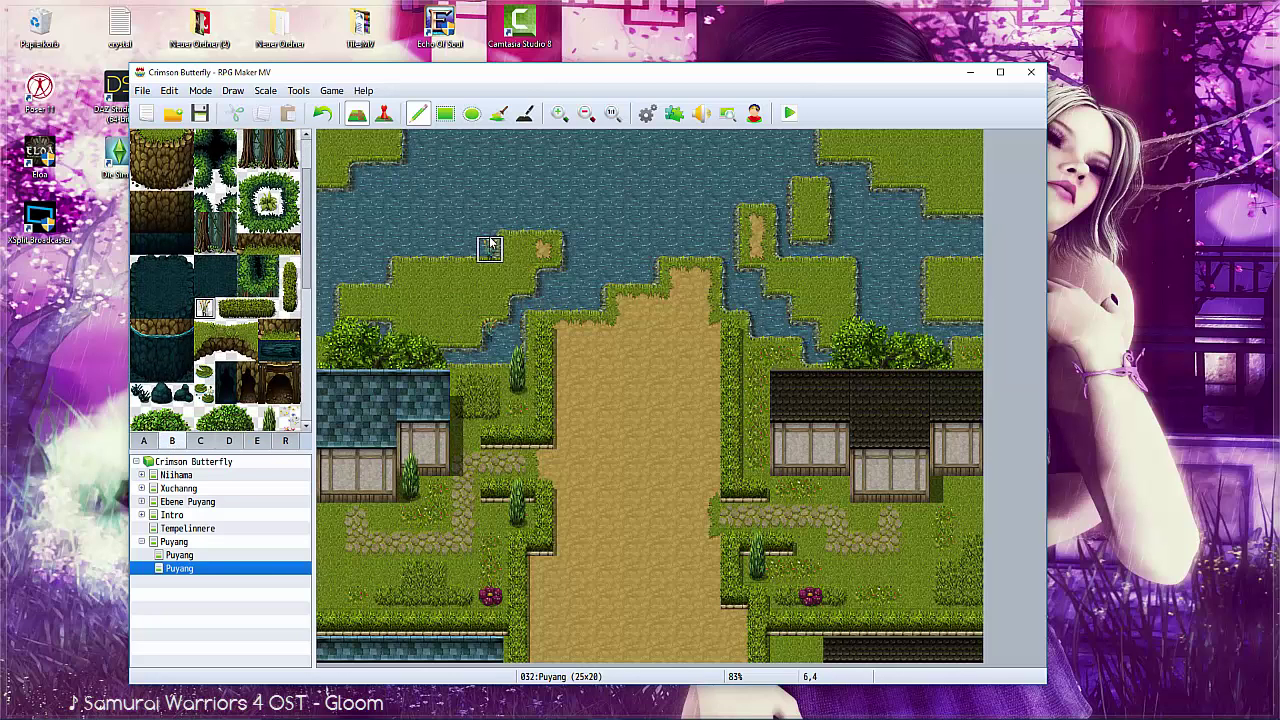
click(490, 250)
click(729, 276)
click(783, 250)
click(969, 250)
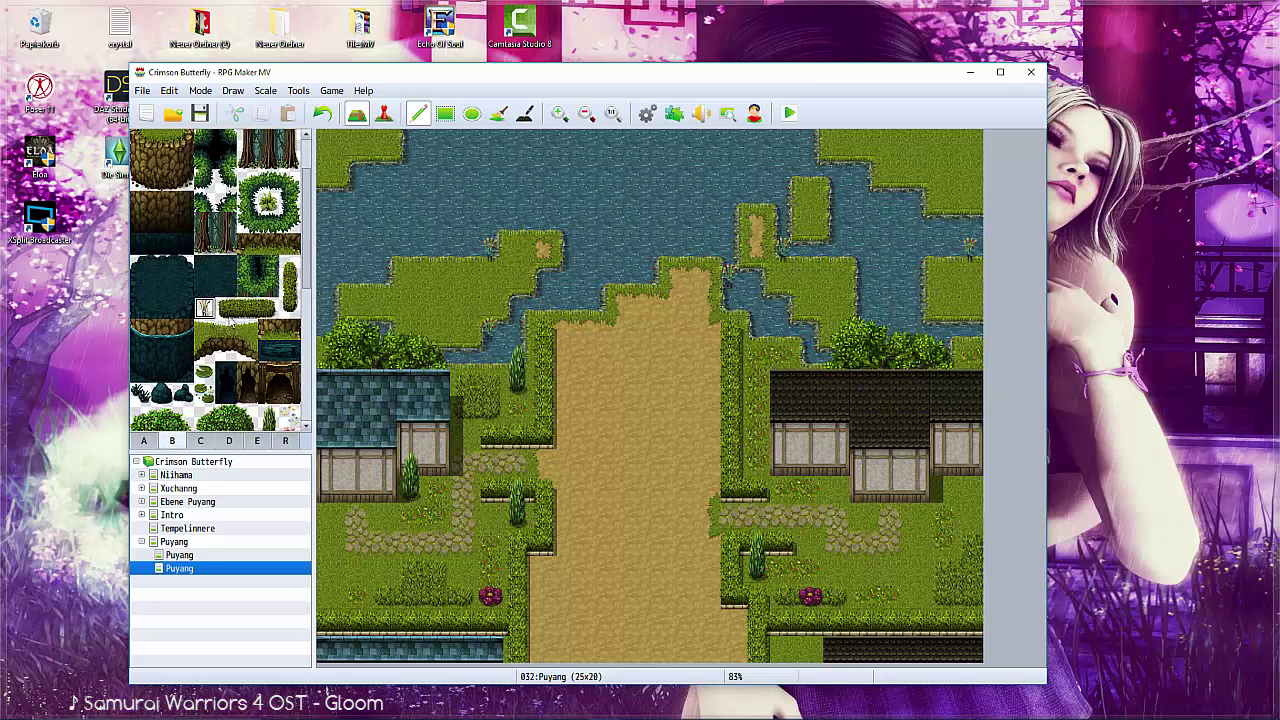
Scatter four lily pads across the river.
scroll(230, 322, down, 2)
click(204, 313)
click(516, 170)
click(358, 222)
click(866, 222)
click(652, 142)
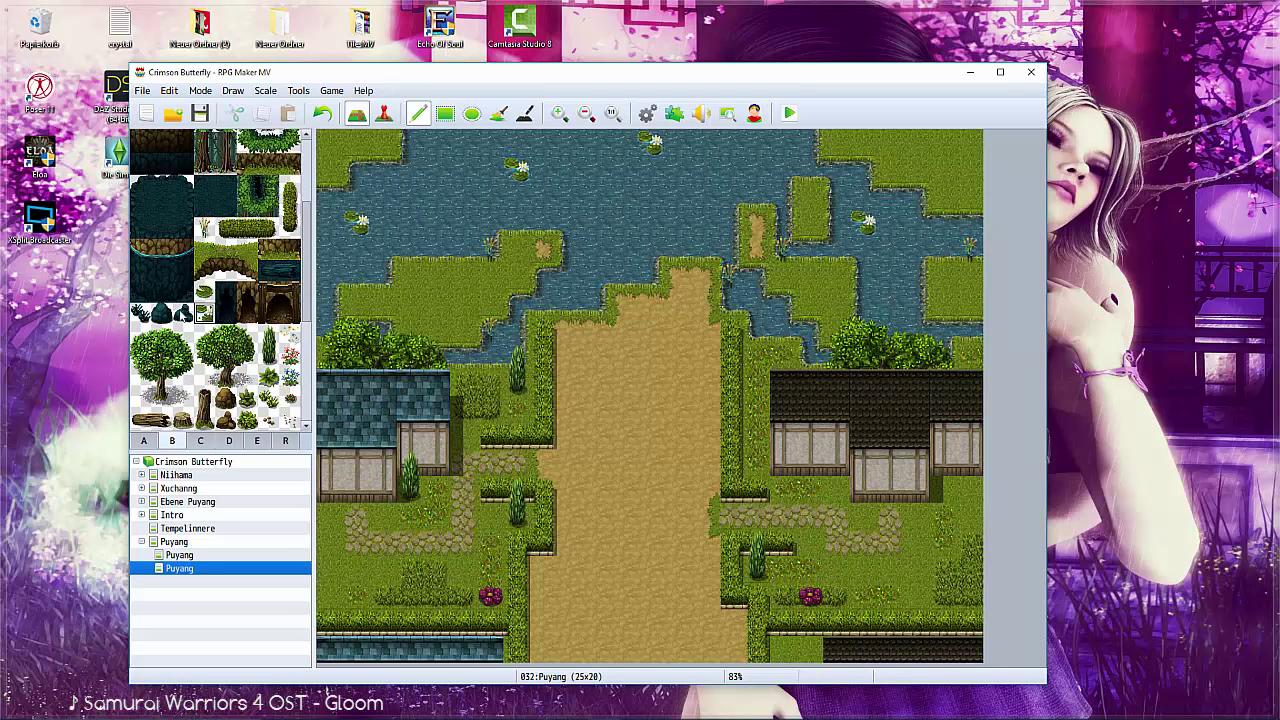
Add a dark rock in the river and three more lily pads, undoing misplaced rocks.
click(163, 313)
click(677, 222)
click(410, 169)
click(322, 113)
click(322, 113)
click(140, 313)
click(624, 223)
click(204, 291)
click(703, 168)
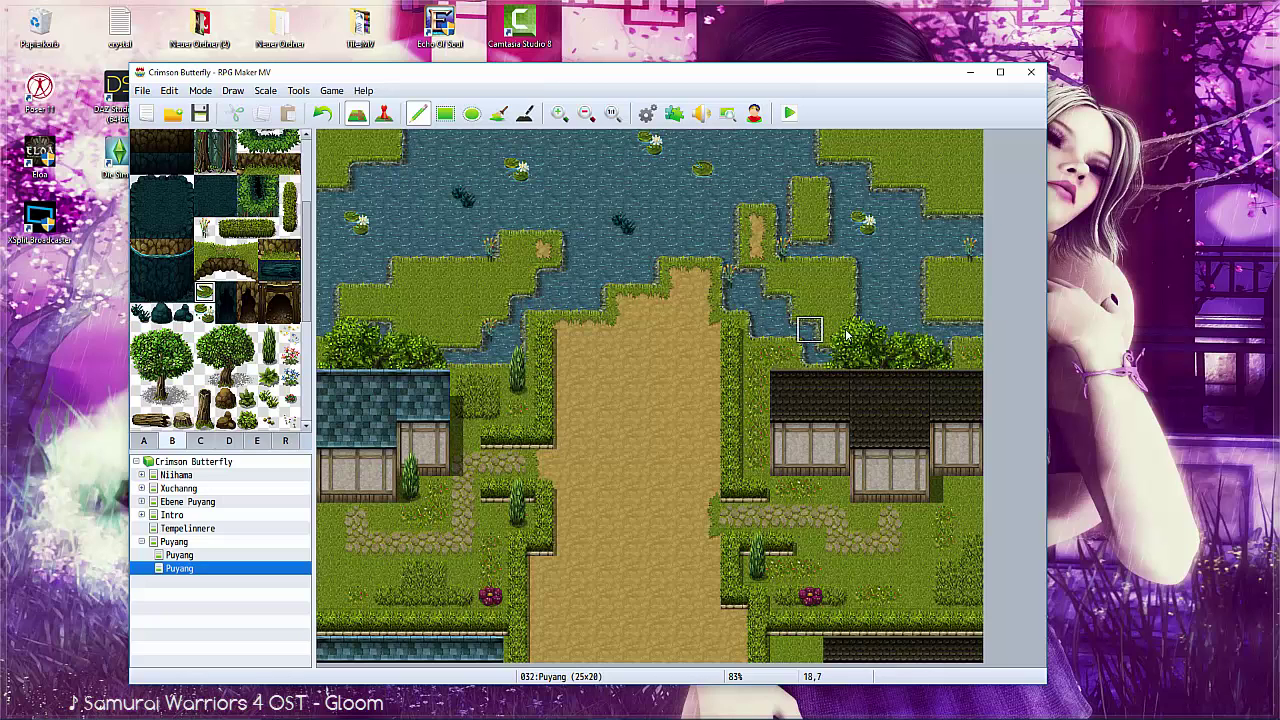
click(409, 221)
click(462, 141)
Place flowers beside the blue-roof house, the right-hand house and the right lawns.
scroll(215, 280, down, 2)
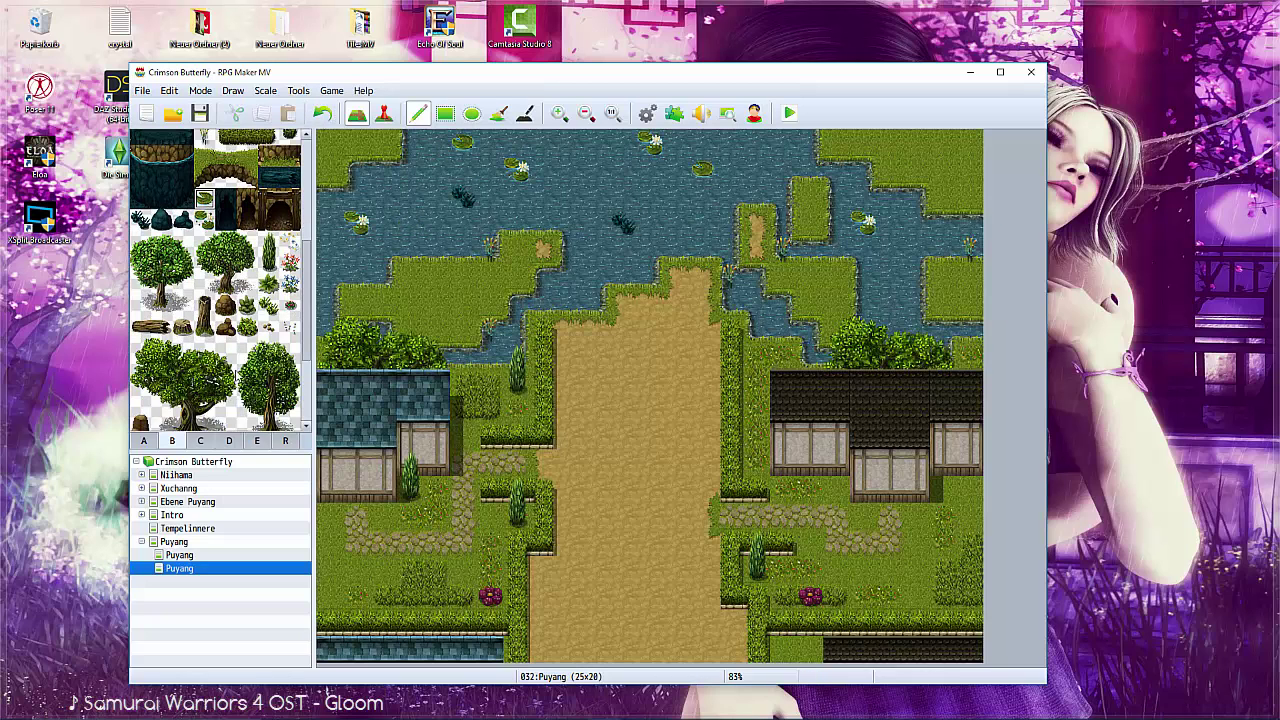
click(490, 408)
click(890, 569)
click(968, 515)
click(783, 356)
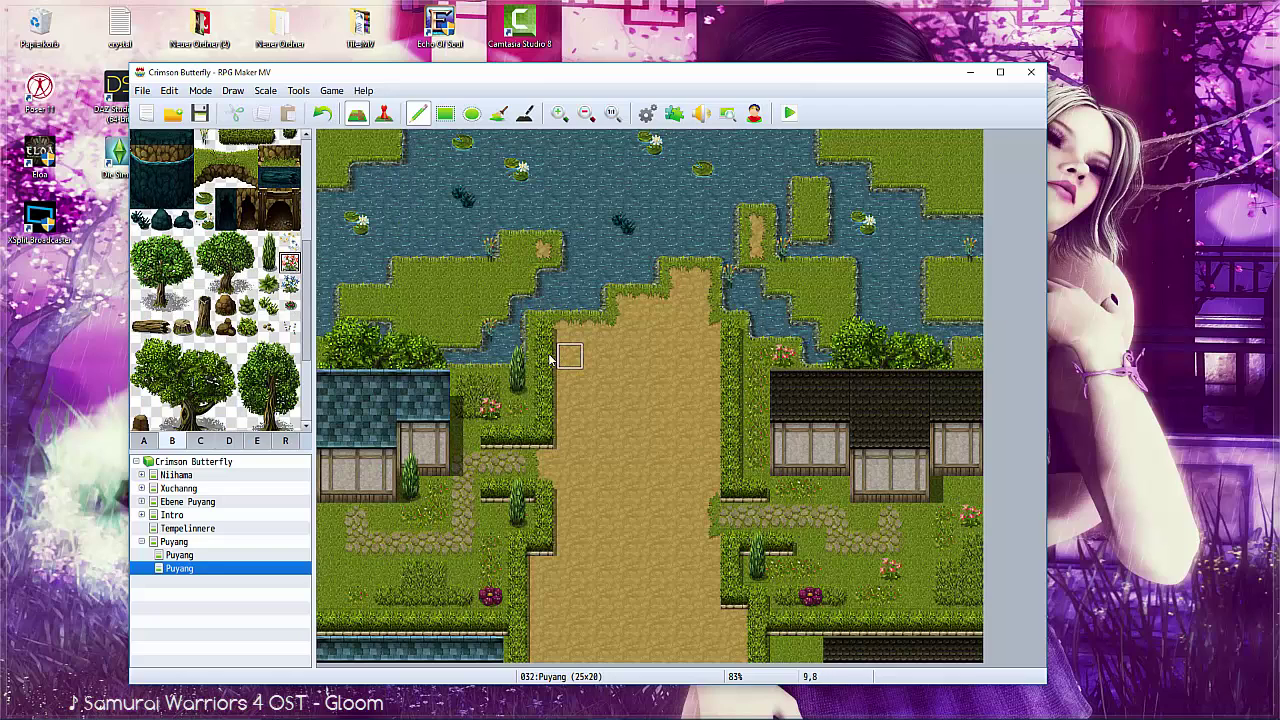
Scatter small flowers across the lawns and along the river's right bank.
click(290, 327)
click(356, 568)
click(836, 300)
click(970, 300)
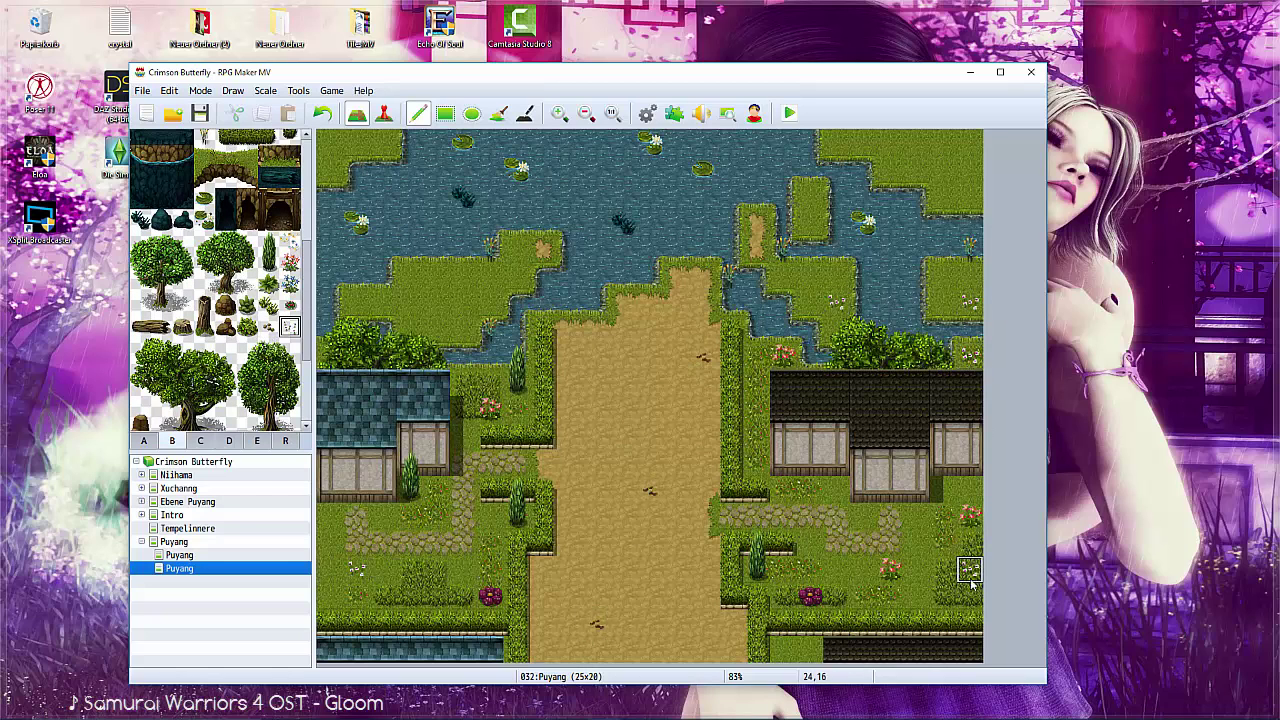
click(290, 242)
click(440, 300)
click(810, 222)
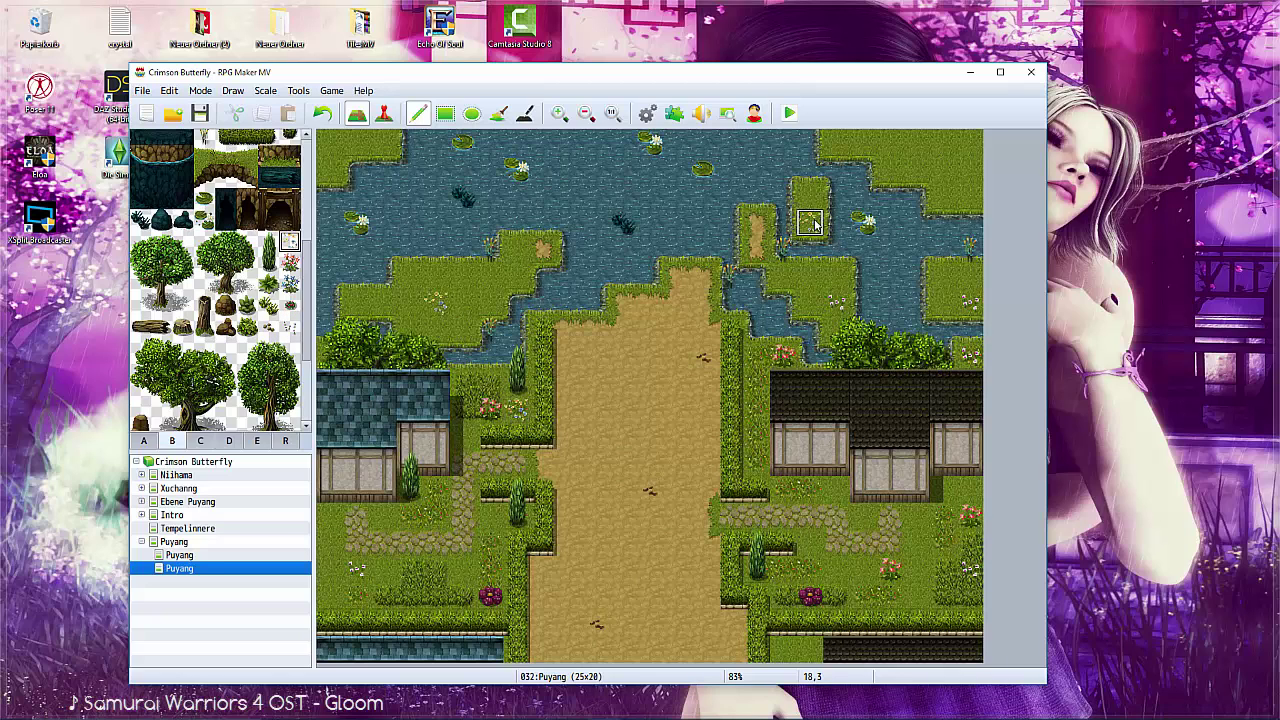
click(943, 170)
click(729, 570)
click(810, 650)
click(490, 568)
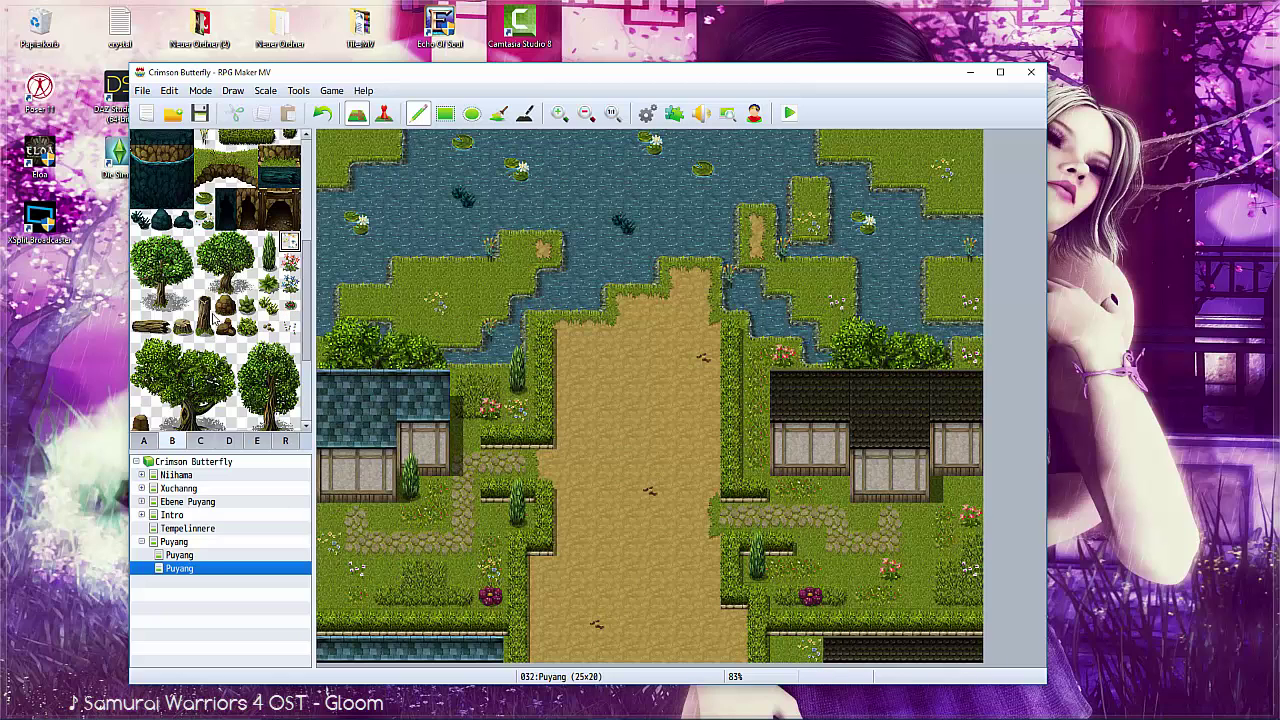
Place four tree stumps on the grass and river islands.
scroll(187, 236, down, 2)
click(183, 235)
click(408, 570)
click(836, 570)
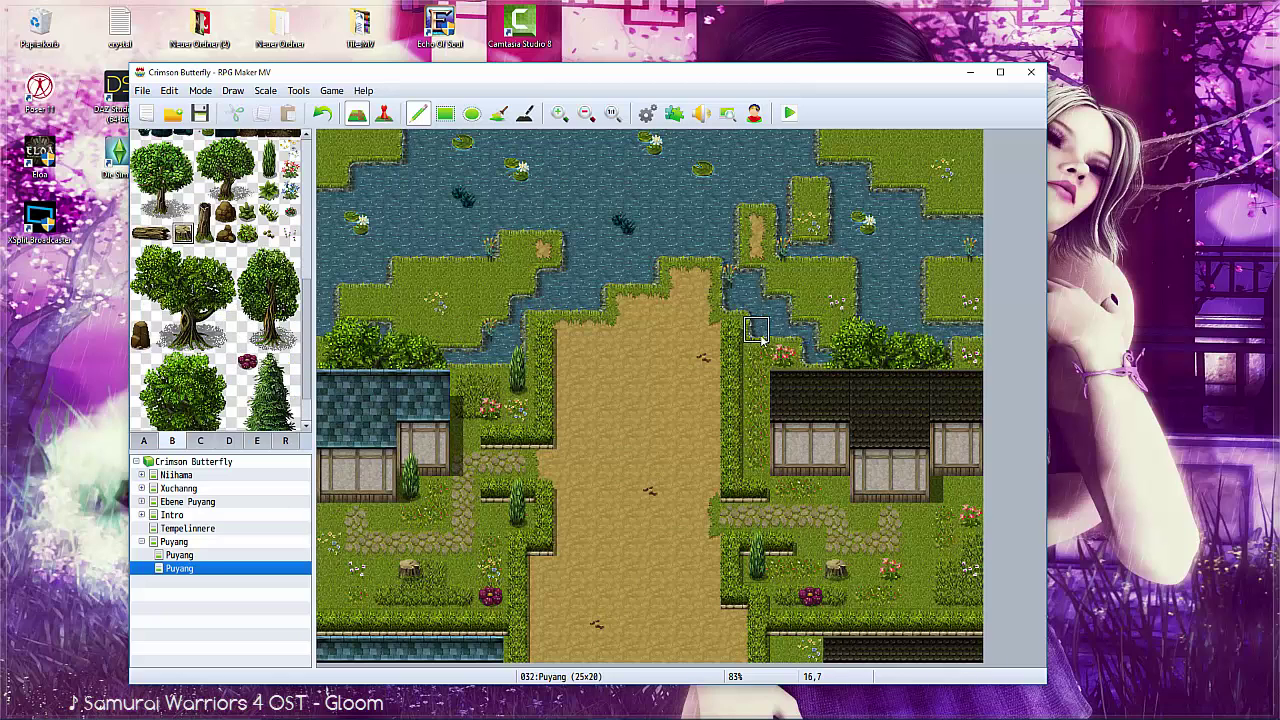
click(810, 276)
click(943, 276)
Add small ground details to the left and right village grass.
click(290, 211)
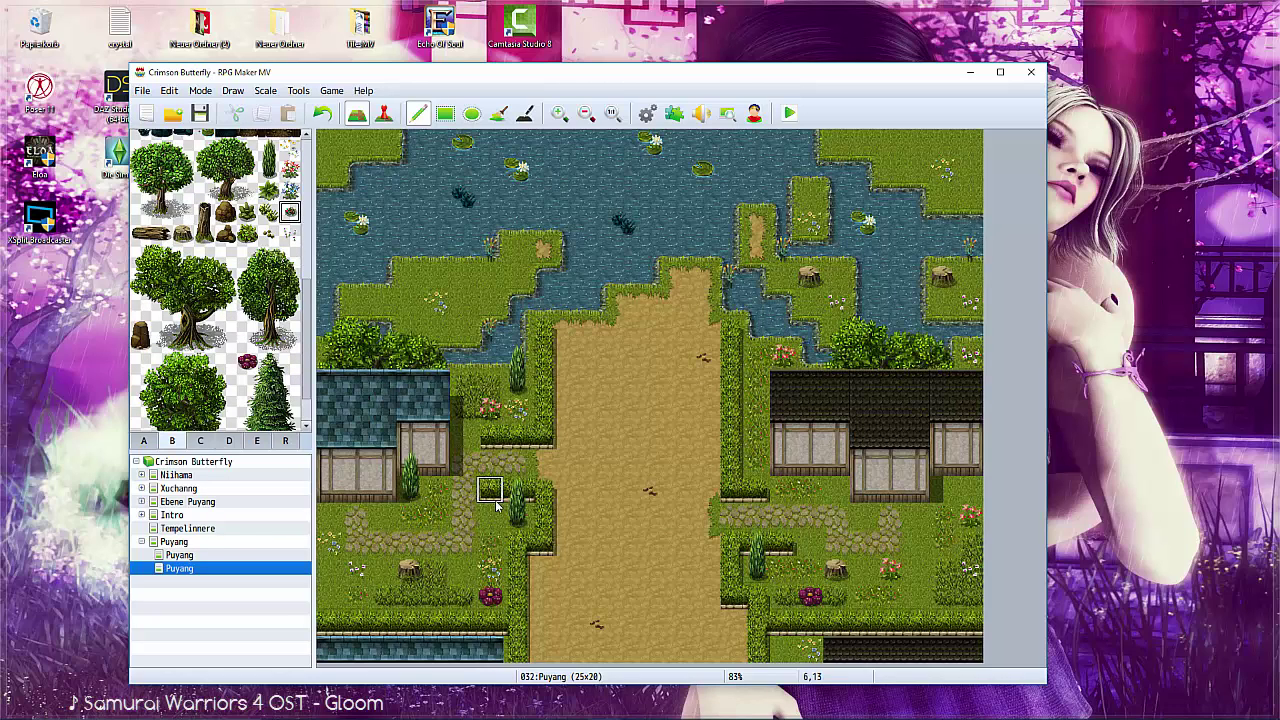
click(490, 516)
click(465, 328)
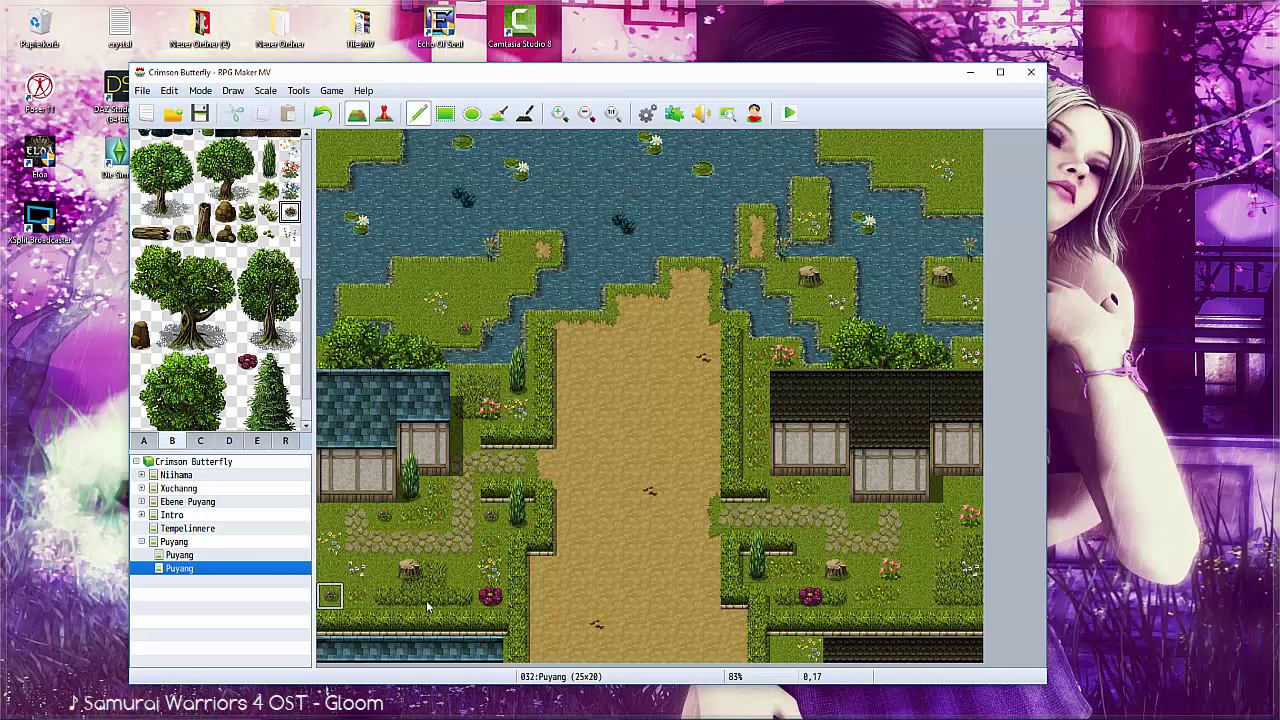
click(916, 569)
click(836, 490)
Plant leafy trees on the left river island, removing misplaced right-side trees.
scroll(205, 284, up, 3)
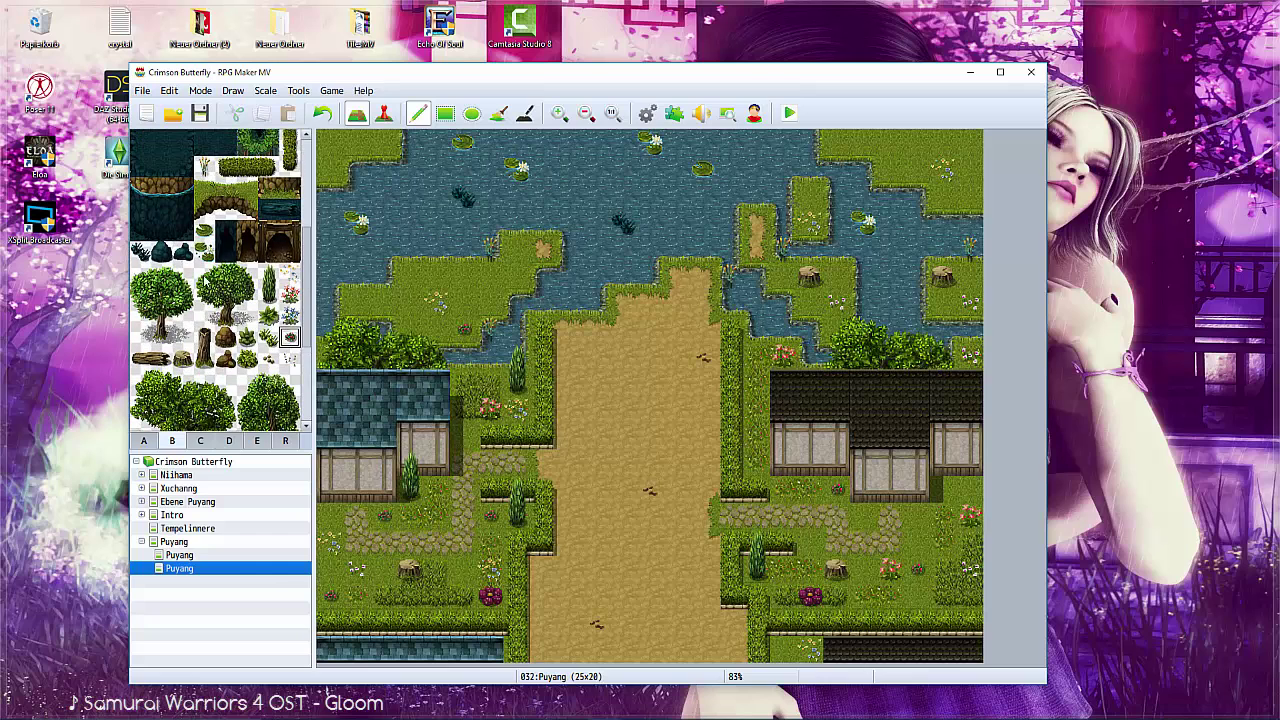
drag(205, 275, 245, 315)
click(420, 228)
click(472, 225)
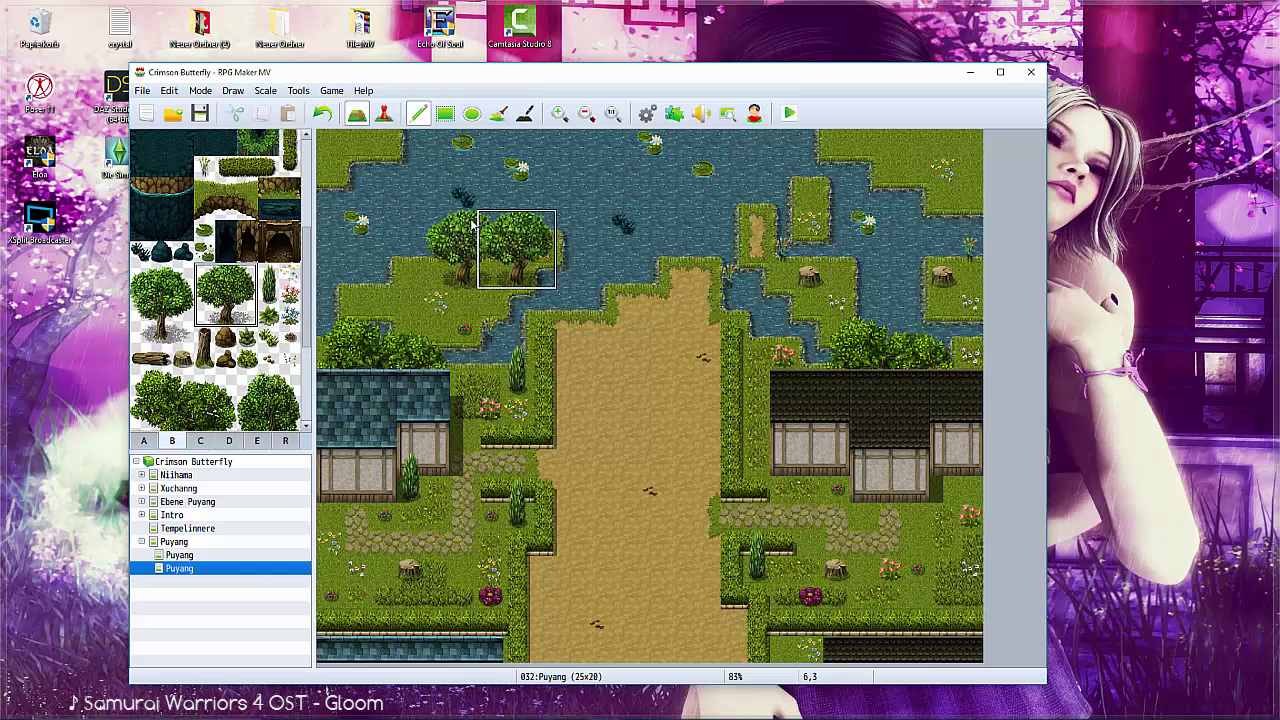
key(ctrl+z)
click(358, 250)
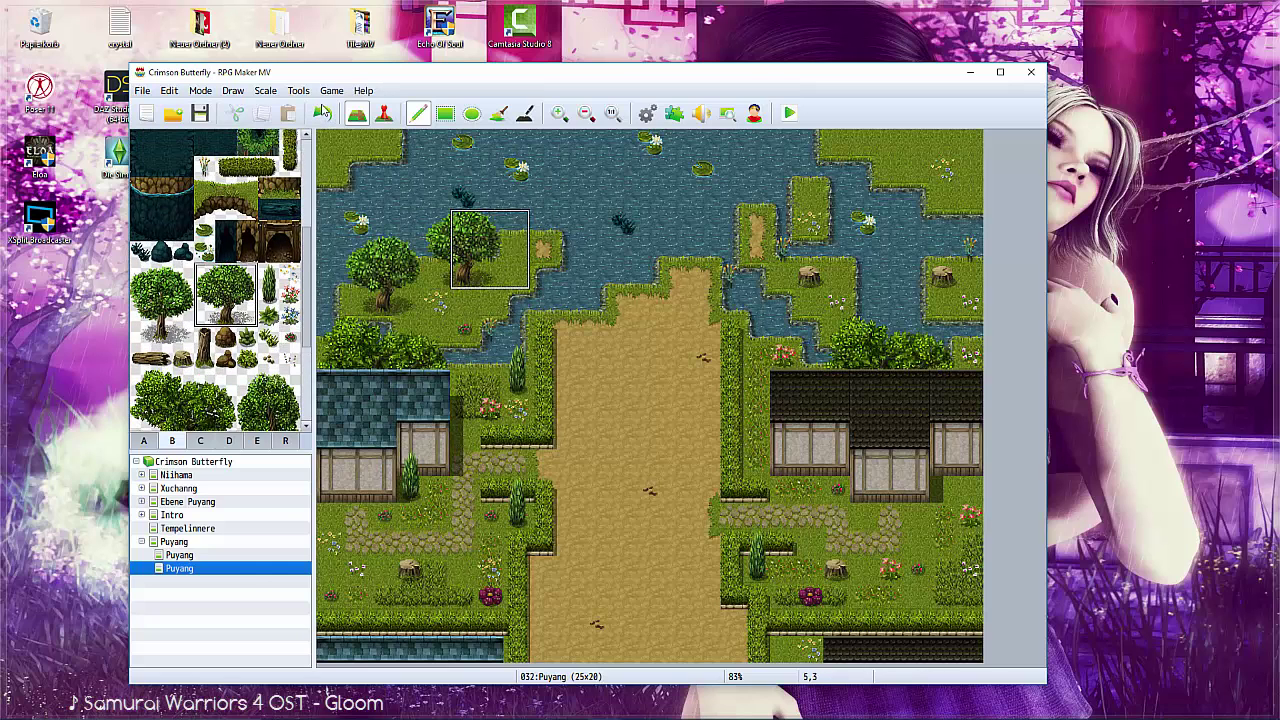
click(803, 259)
click(935, 258)
click(325, 113)
click(325, 113)
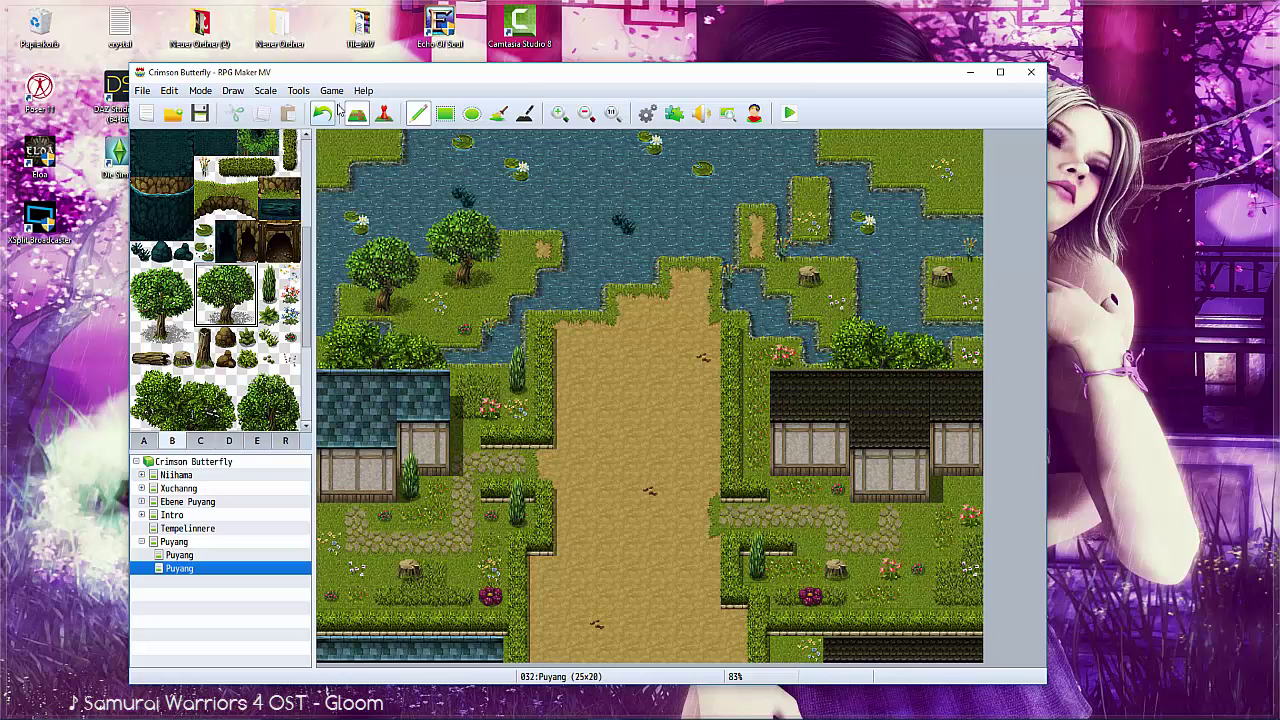
Plant a different tree on the right river islands, right map edge and left island.
click(160, 300)
click(737, 180)
click(817, 232)
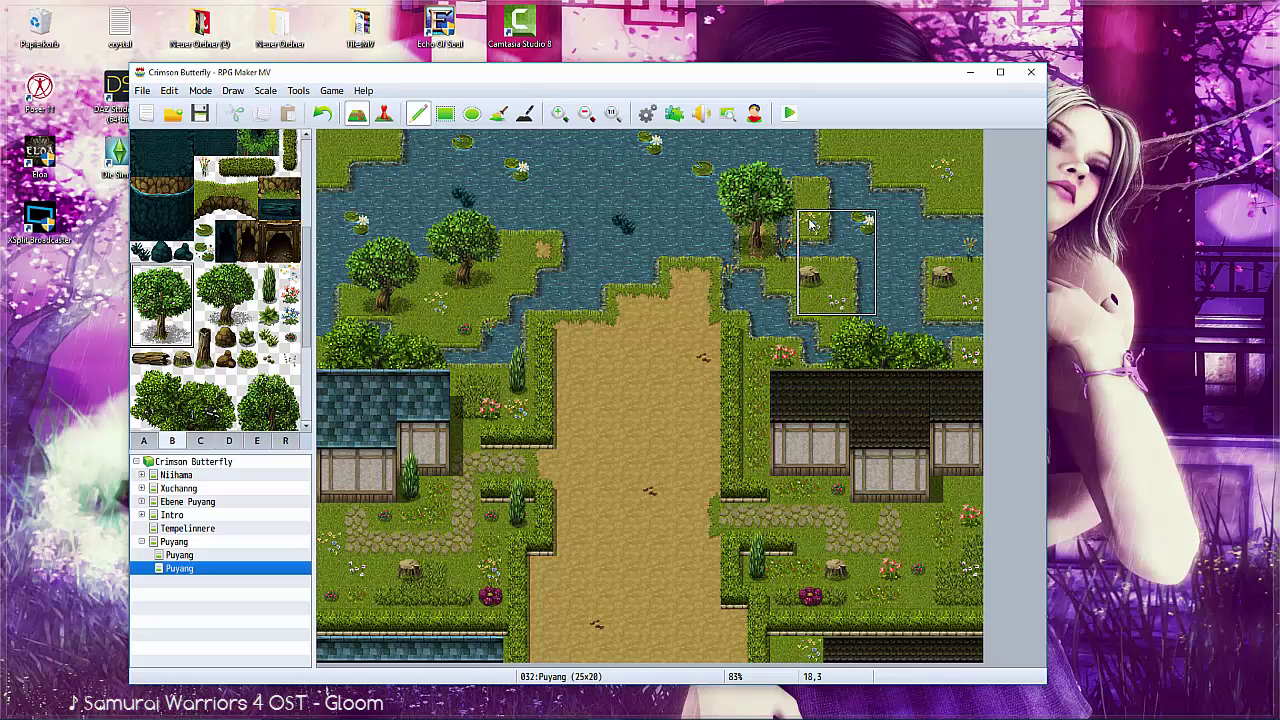
click(970, 196)
click(410, 252)
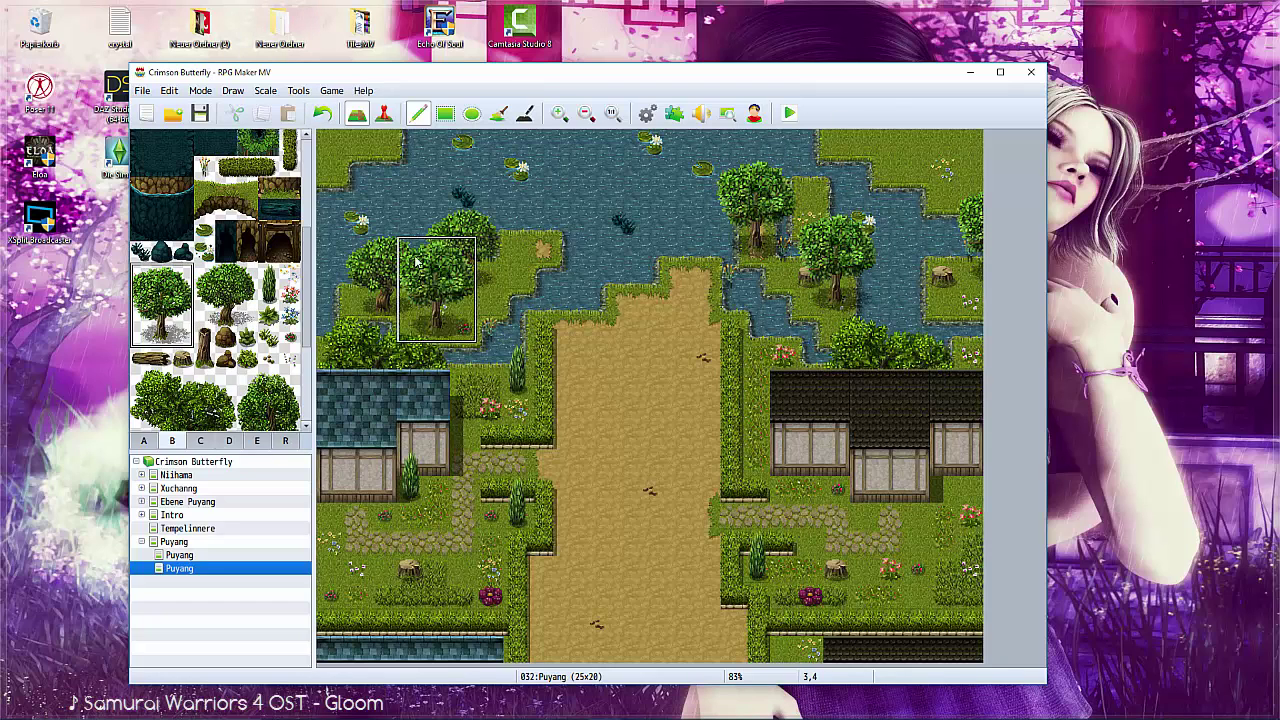
click(492, 198)
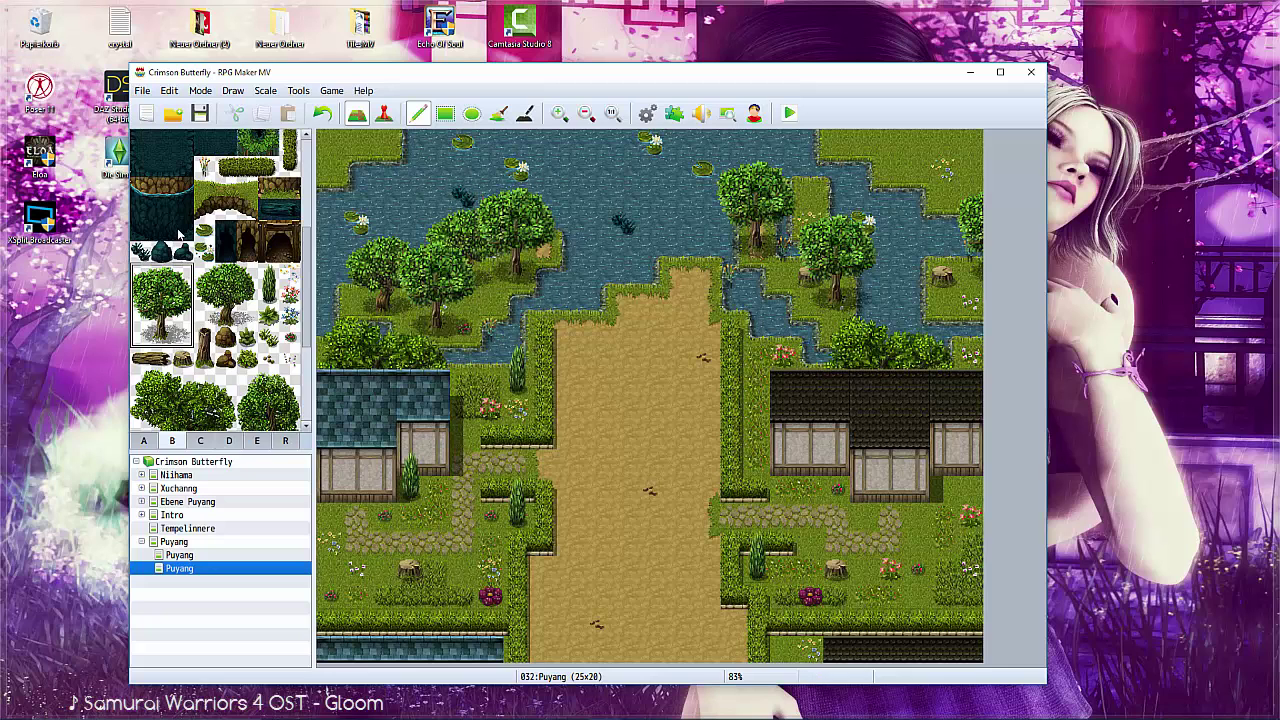
Plant small trees beside the left stone path and around the right-hand house.
scroll(180, 235, down, 1)
scroll(180, 235, down, 1)
drag(245, 272, 290, 360)
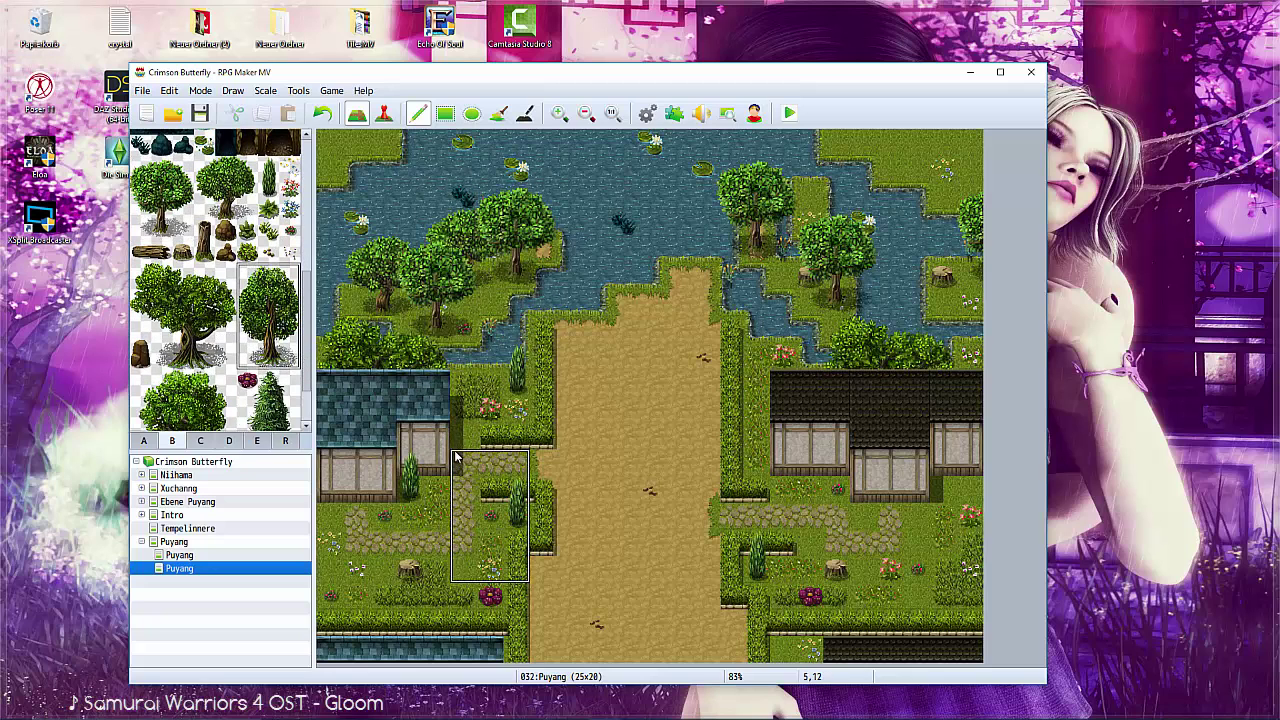
click(455, 457)
click(322, 113)
click(403, 458)
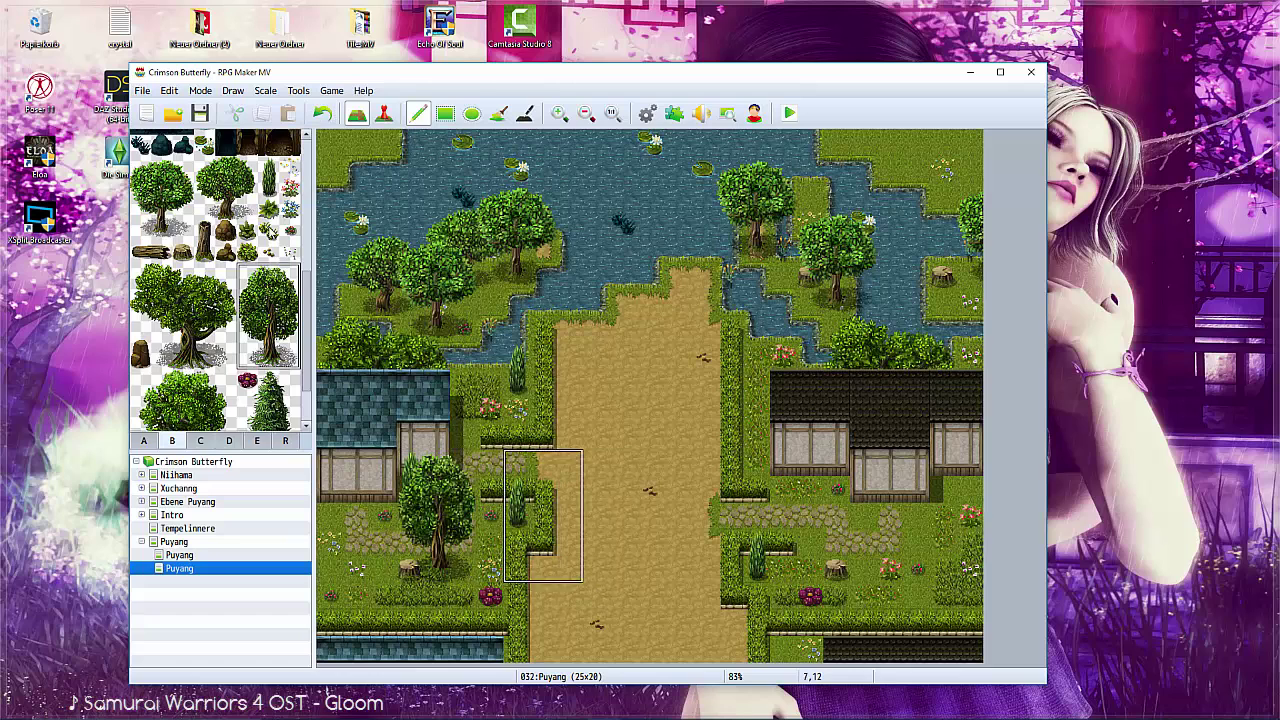
click(322, 113)
scroll(215, 280, down, 1)
drag(205, 152, 248, 198)
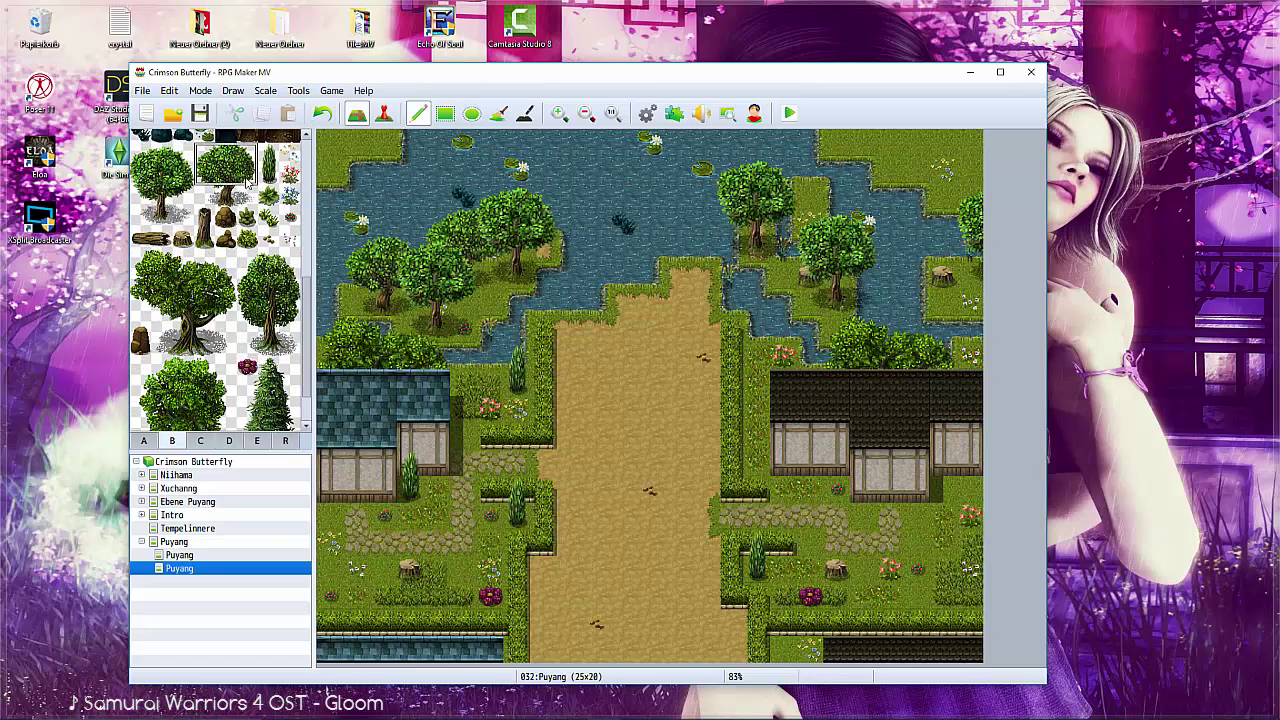
click(444, 516)
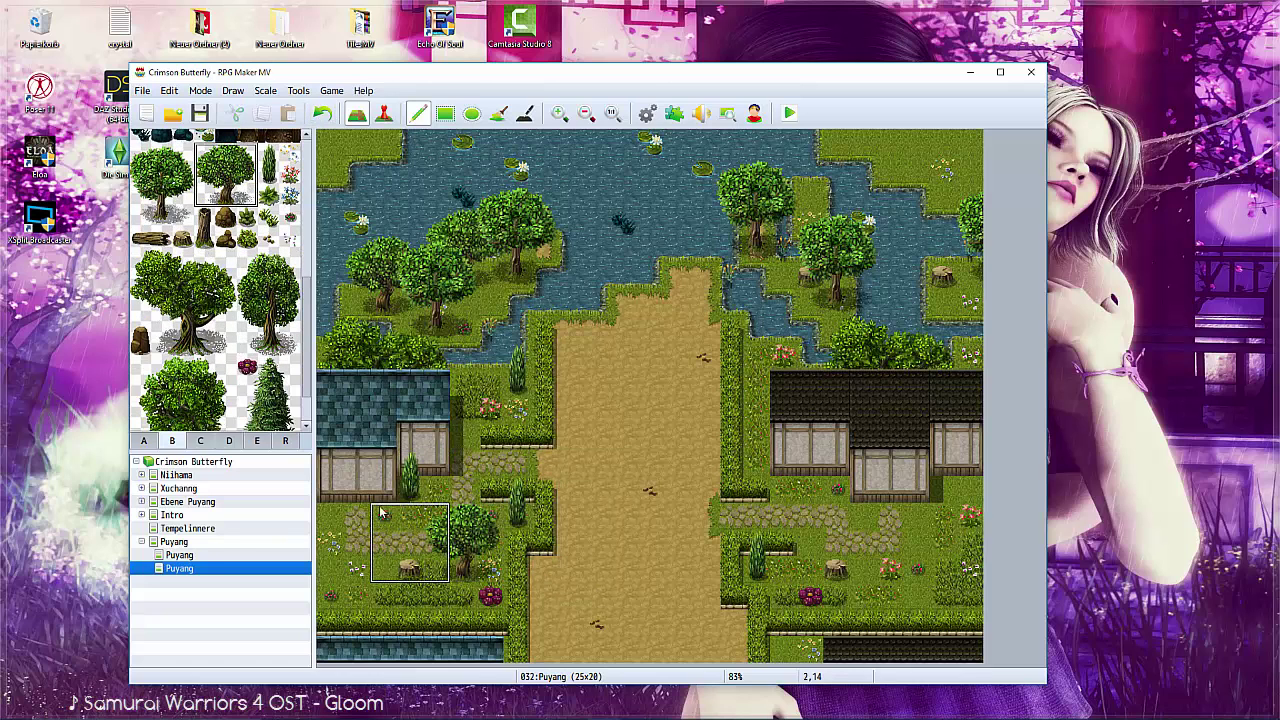
click(940, 450)
click(890, 545)
Line the lower grass with tree canopy and add tall stumps at lower left and by the right house.
drag(138, 258, 230, 286)
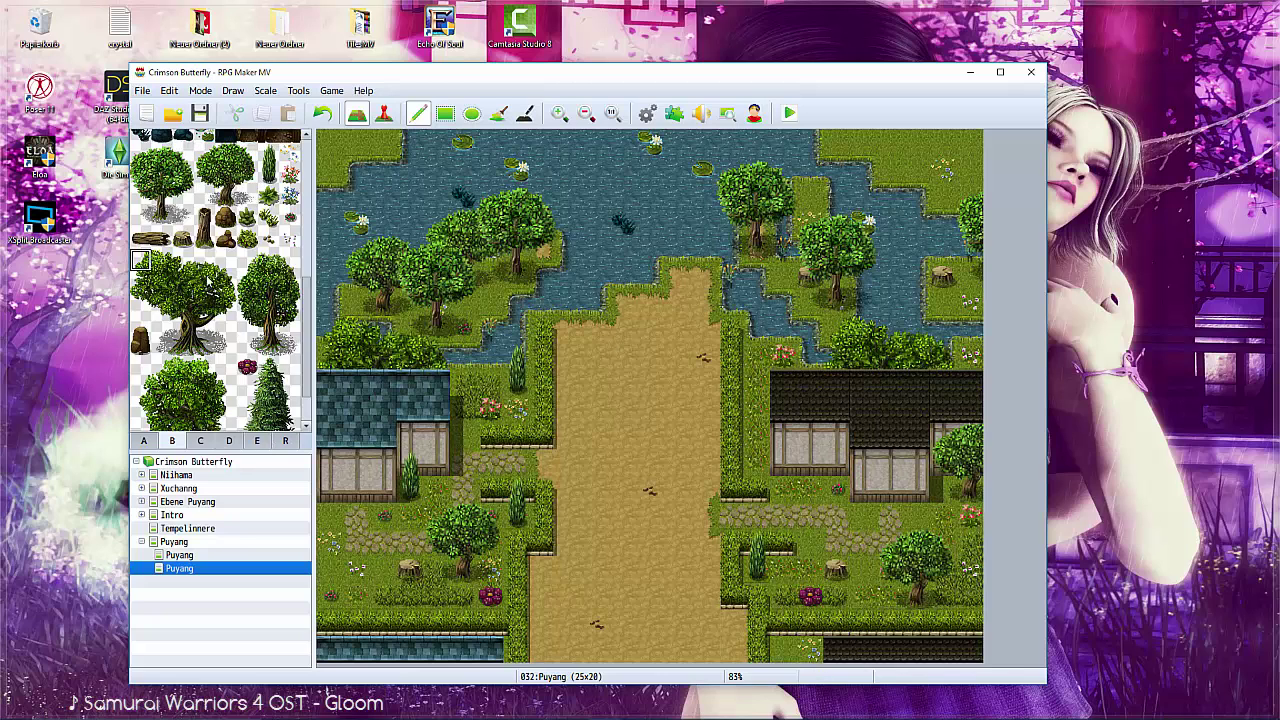
click(358, 572)
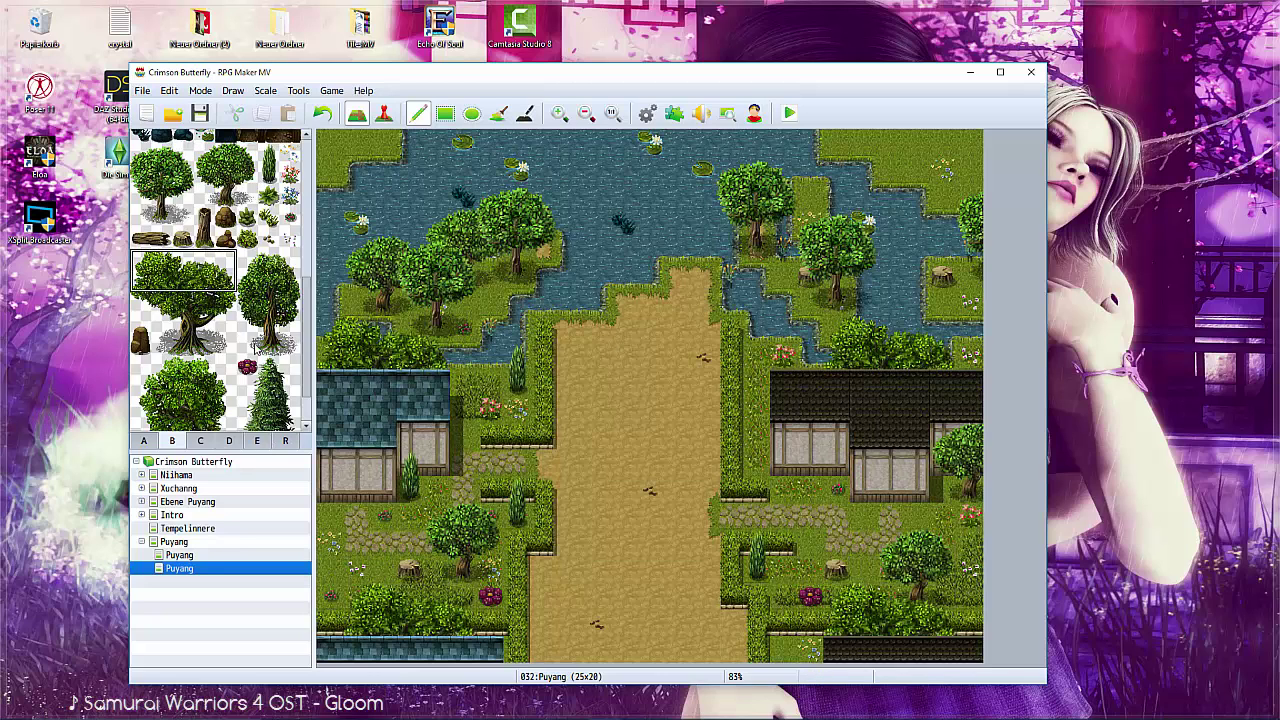
click(247, 238)
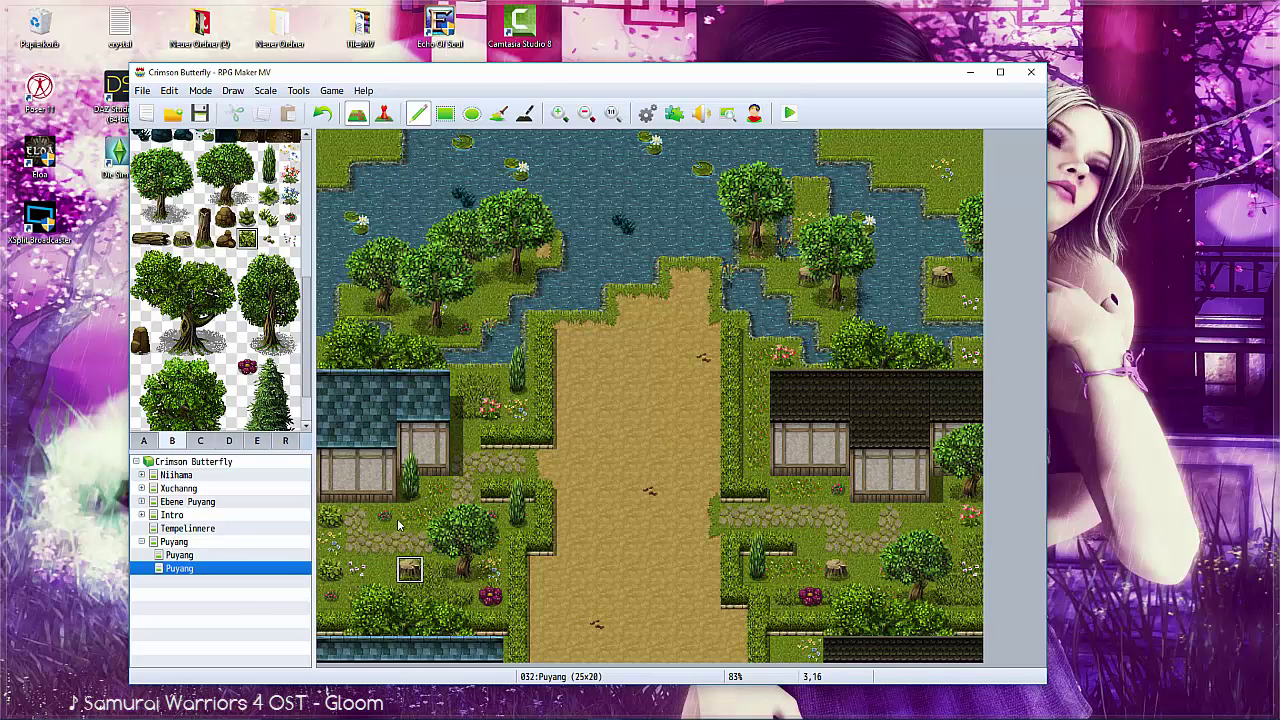
drag(140, 326, 140, 346)
click(387, 553)
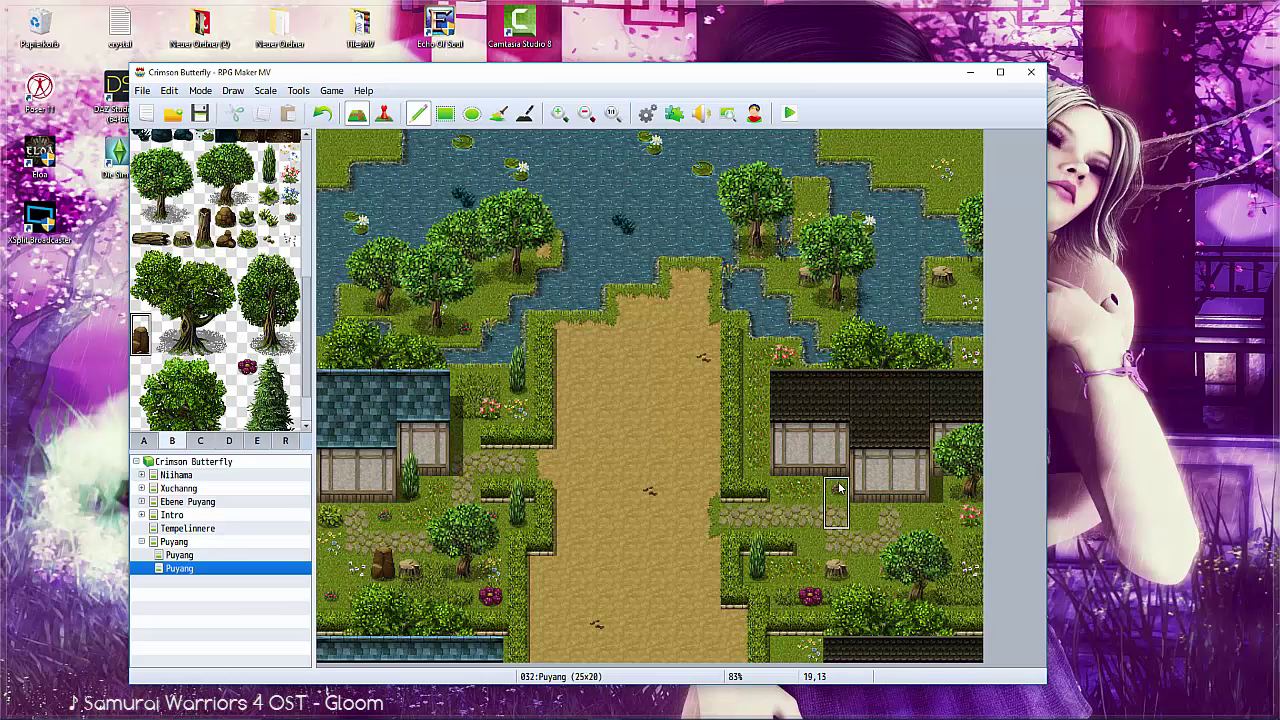
click(864, 505)
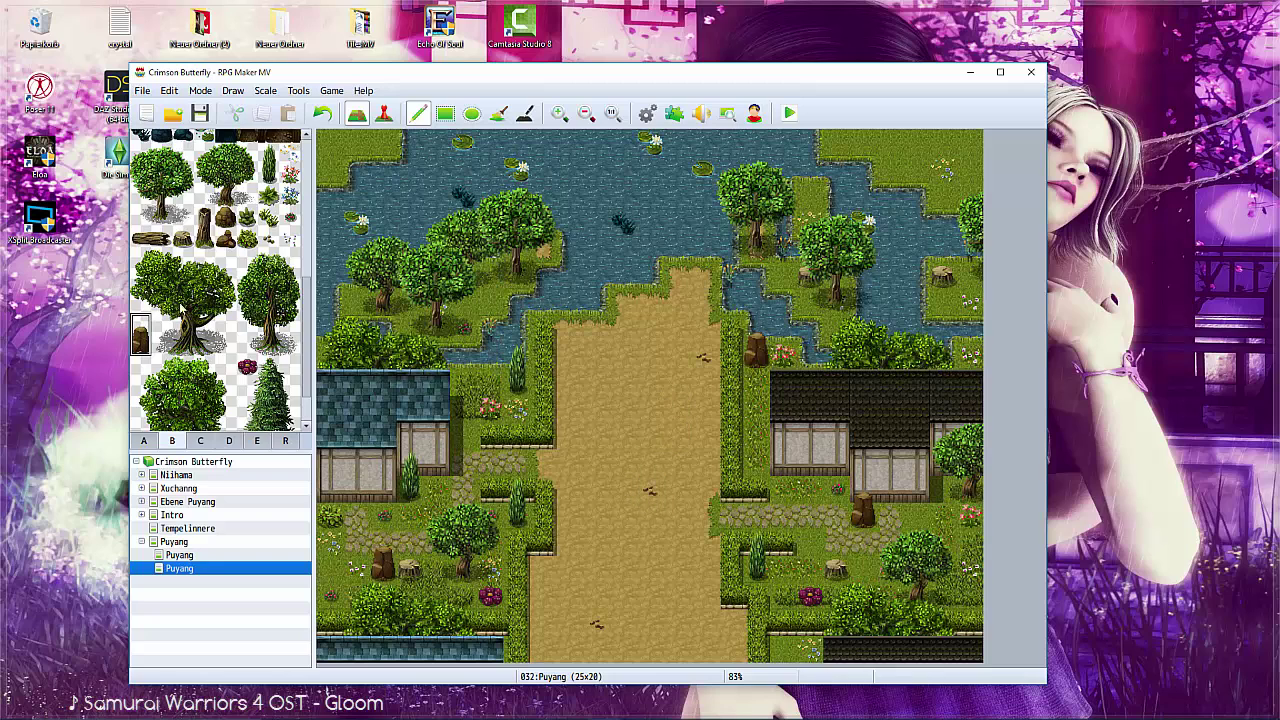
scroll(262, 357, up, 1)
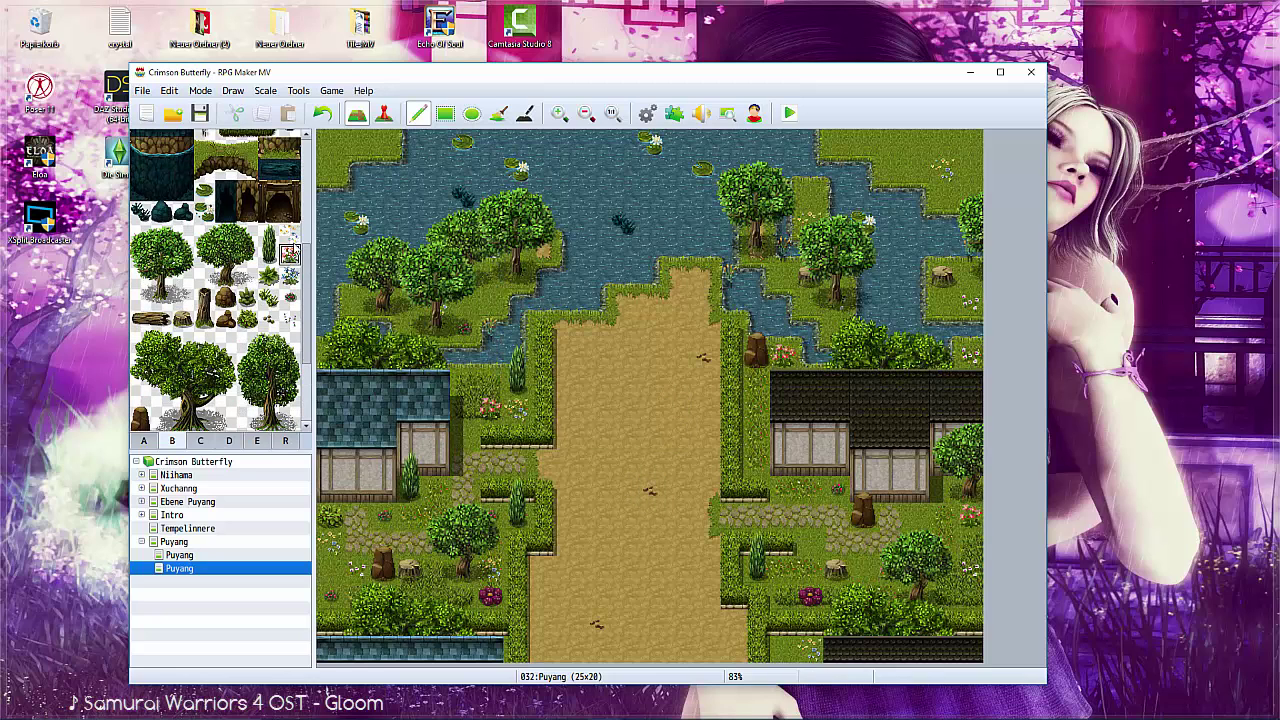
Straighten the road's top edge with water and plant a dark pine on the top-right riverbank.
drag(700, 285, 601, 295)
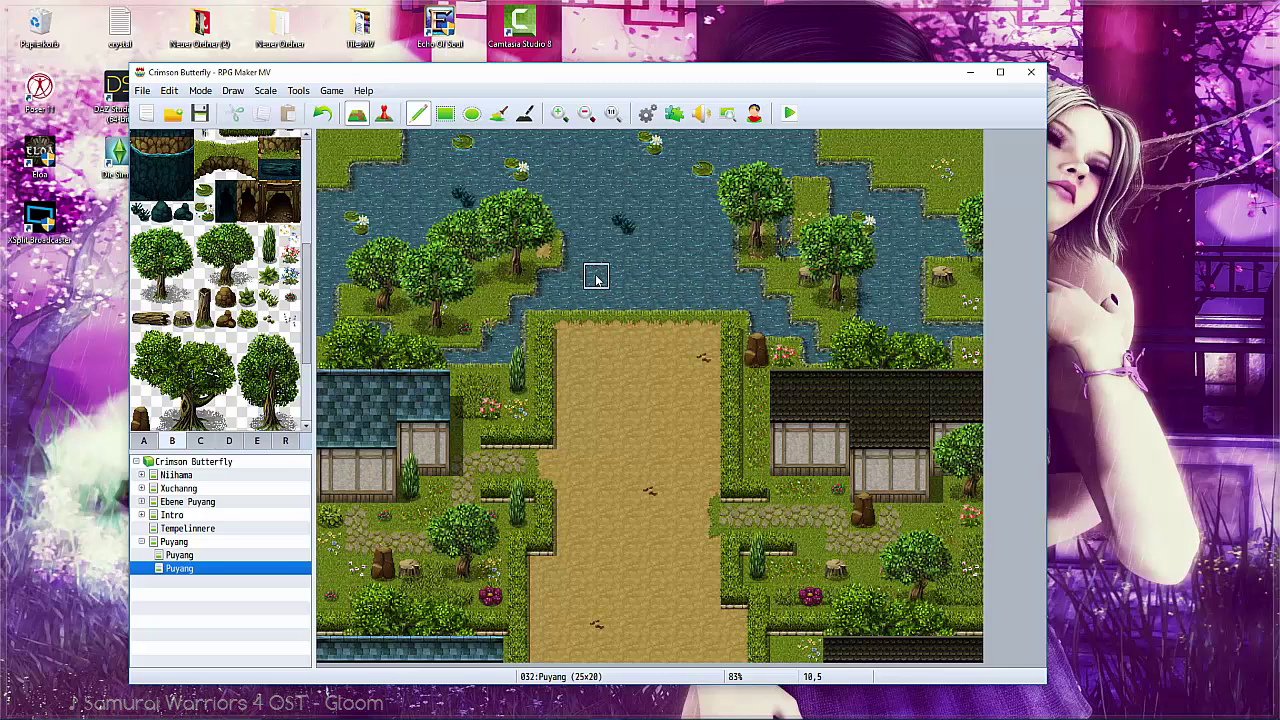
scroll(232, 362, down, 2)
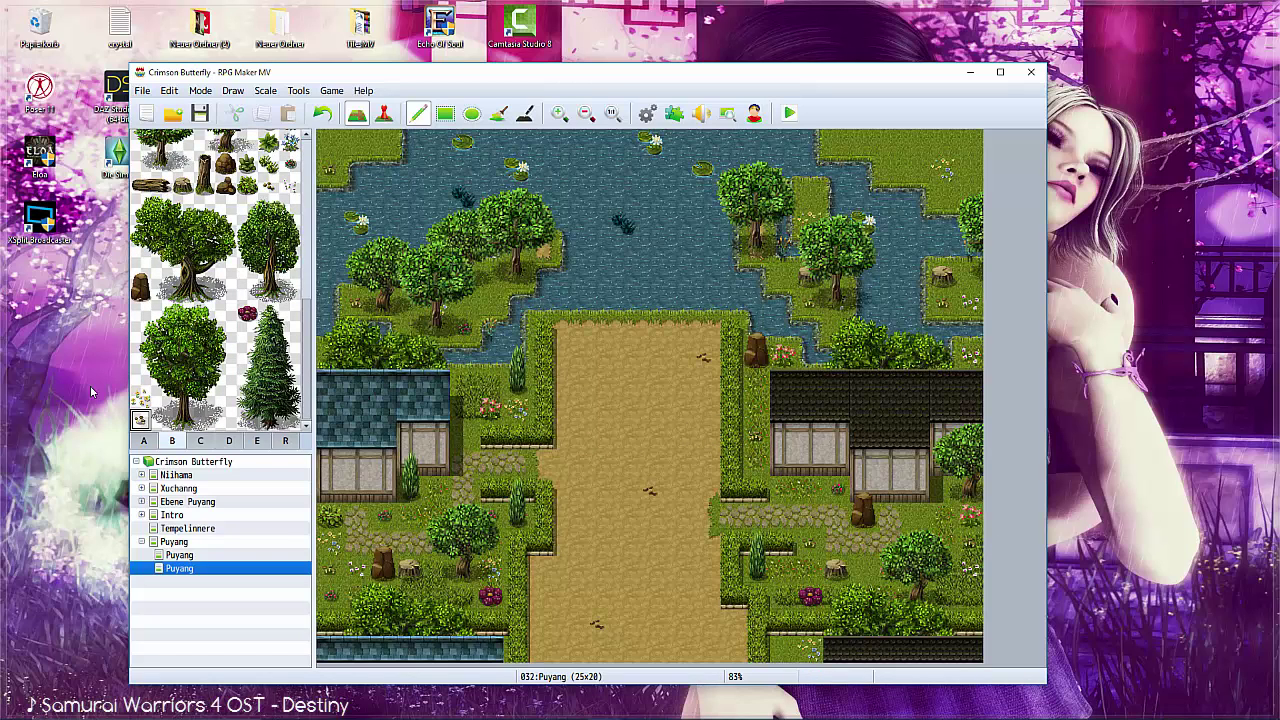
drag(243, 372, 295, 424)
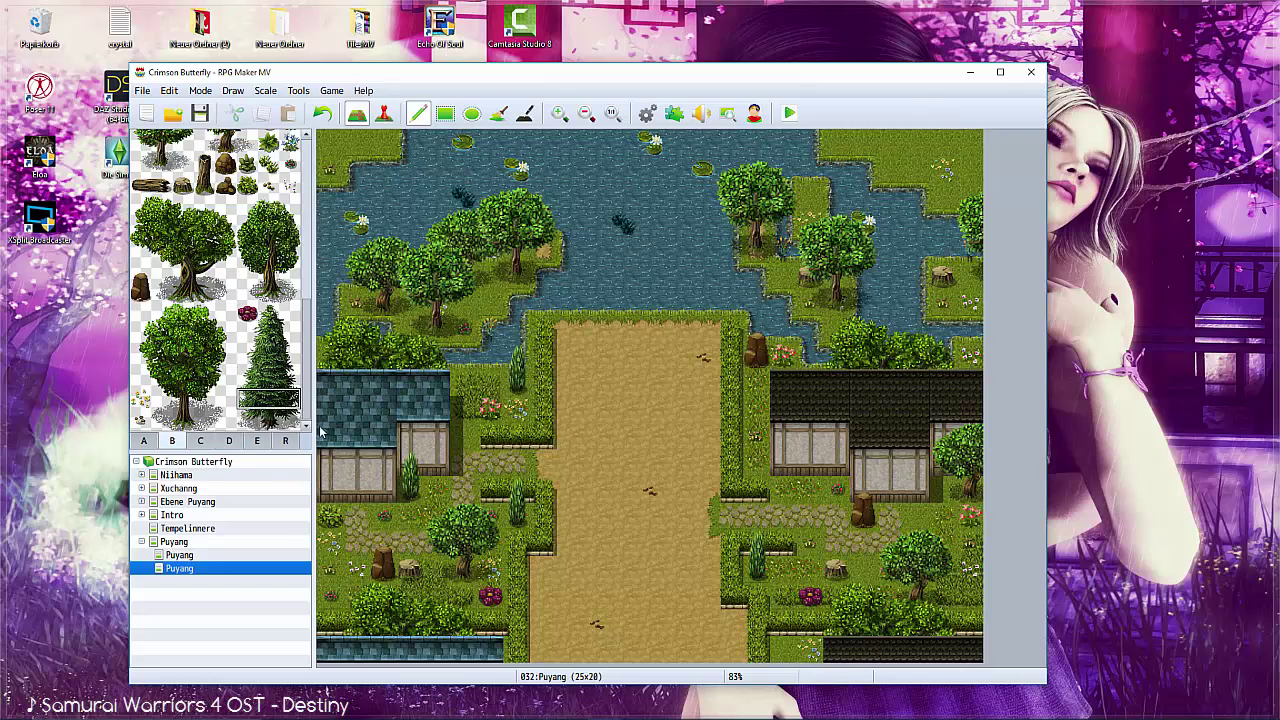
click(918, 142)
drag(243, 412, 295, 424)
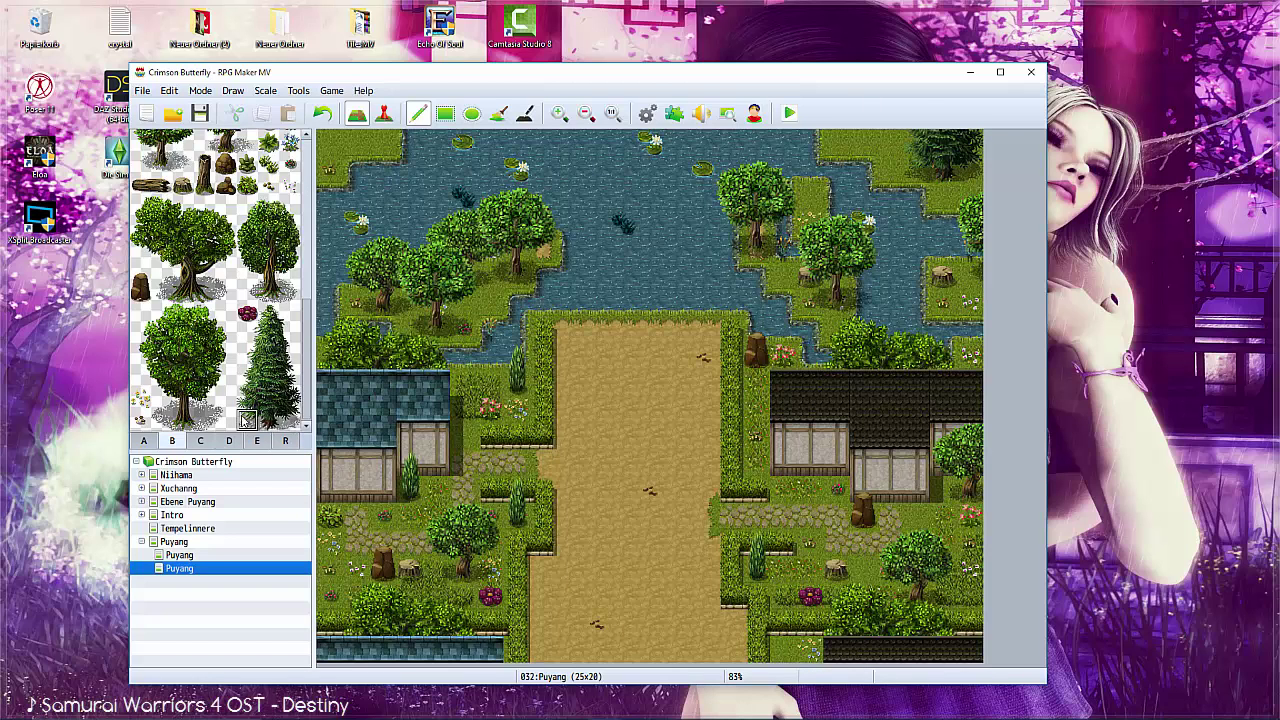
click(890, 142)
Select a small bush tile, then a wider tile block from the palette.
click(269, 187)
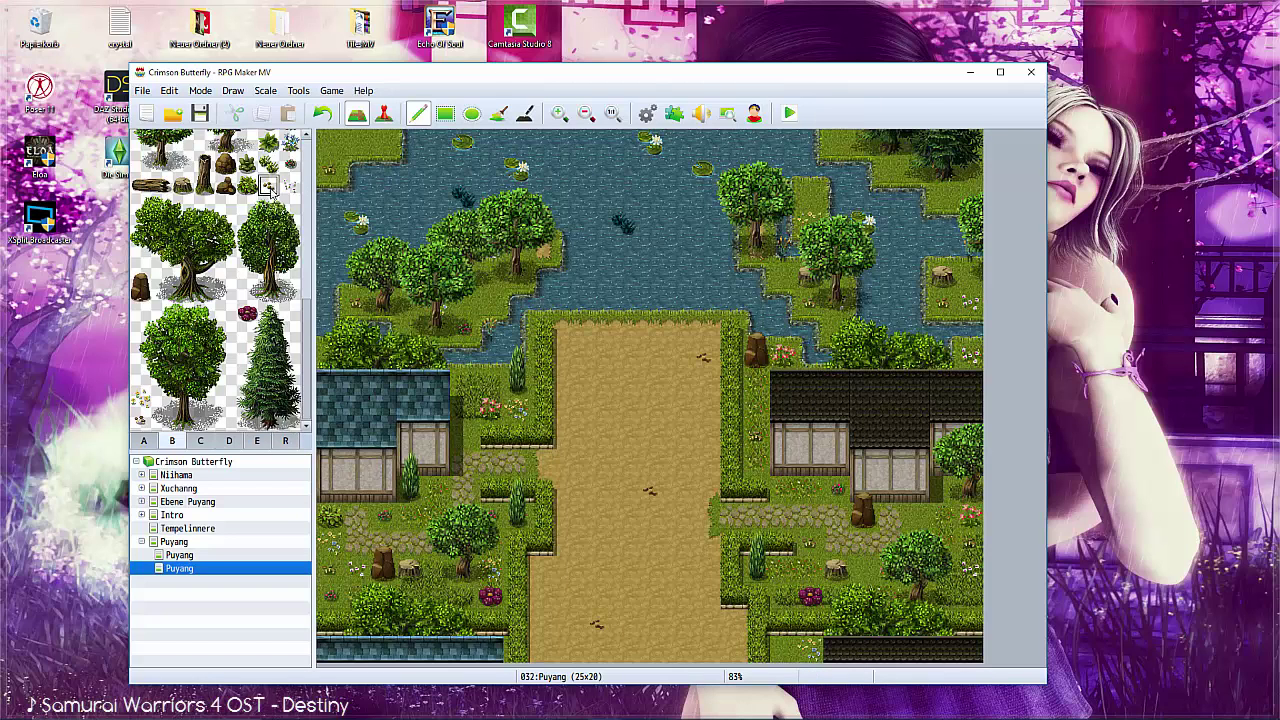
scroll(200, 300, up, 3)
drag(141, 265, 182, 287)
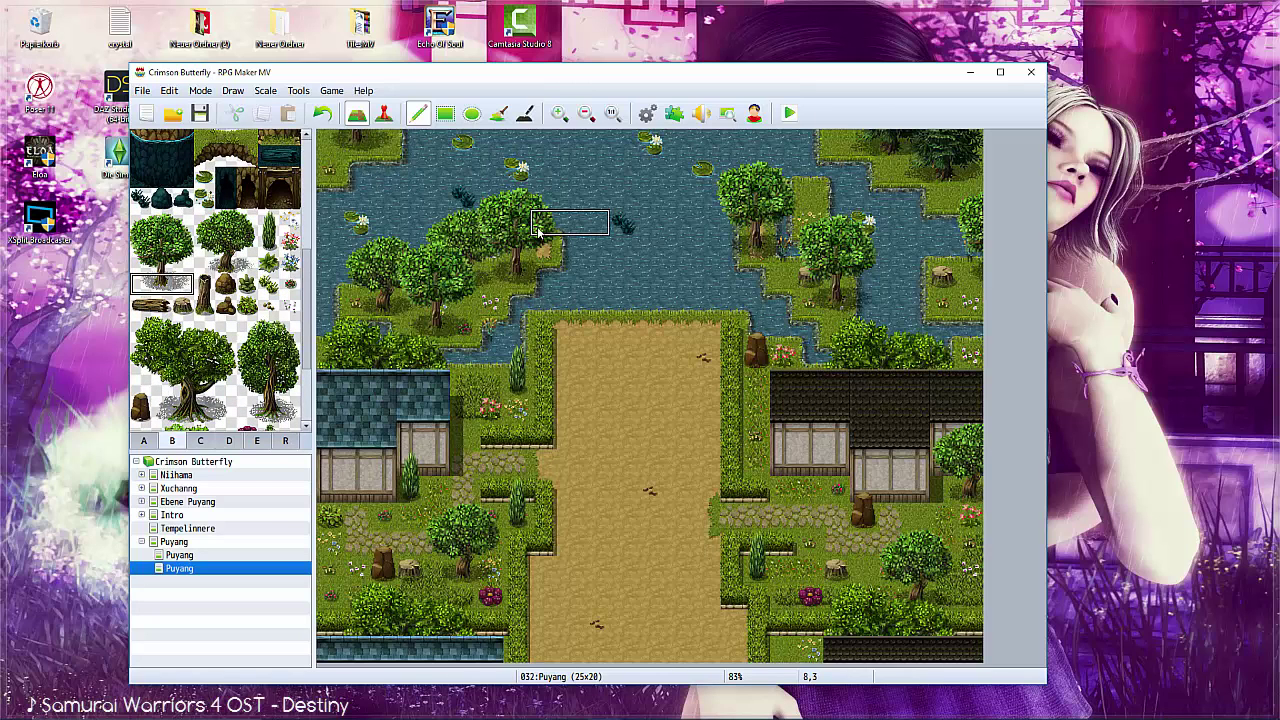
Place a cloth-draped laundry post beside the left house.
click(204, 443)
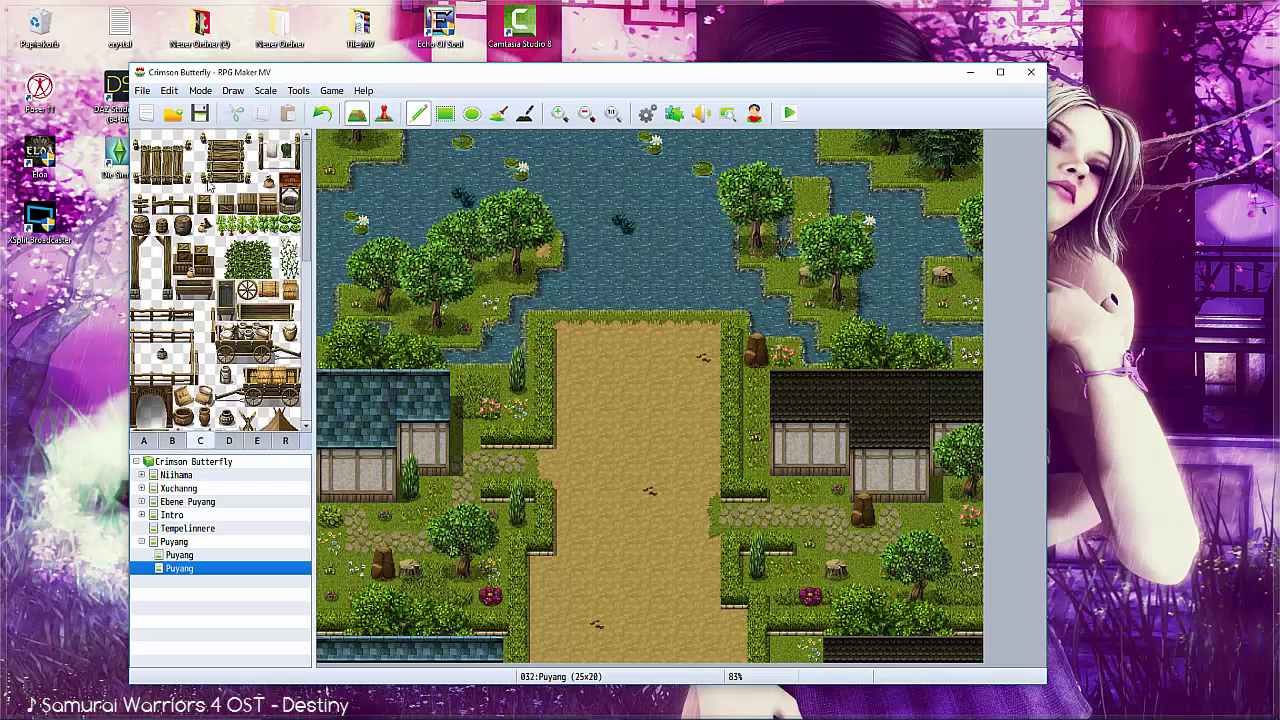
click(283, 149)
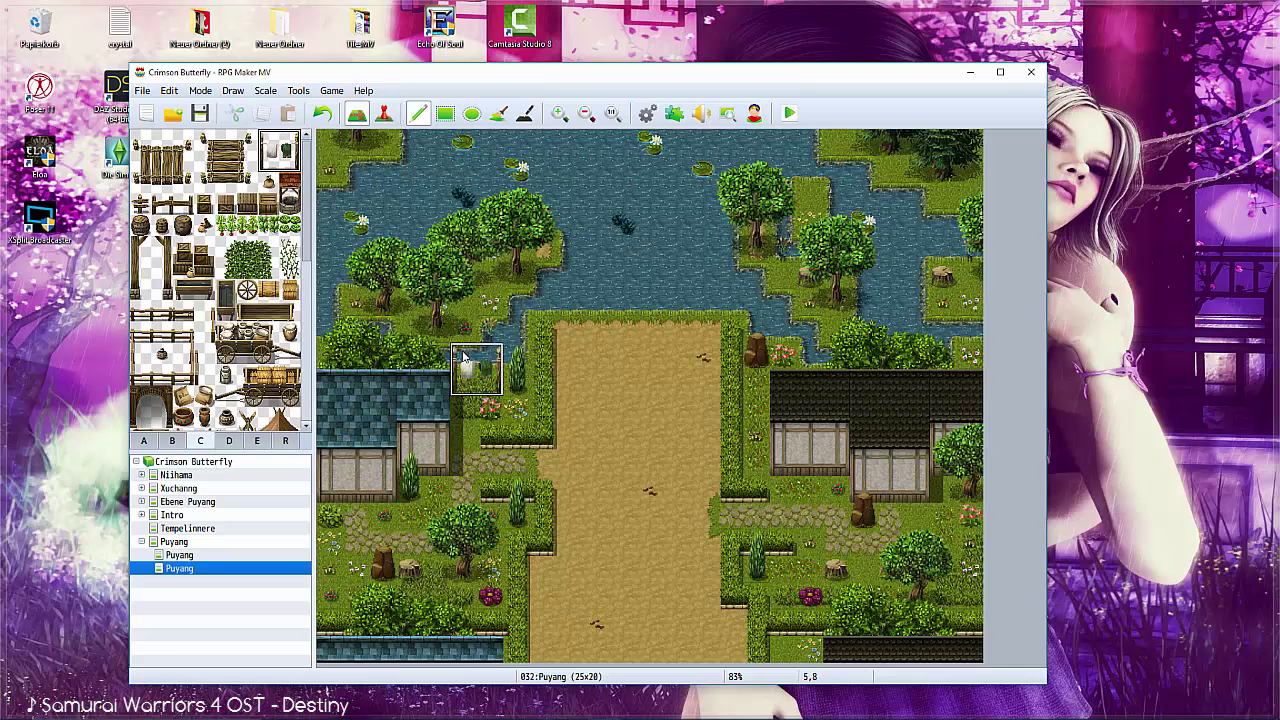
click(462, 354)
Place four wooden benches along both edges of the dirt road.
scroll(157, 204, down, 2)
scroll(170, 240, down, 3)
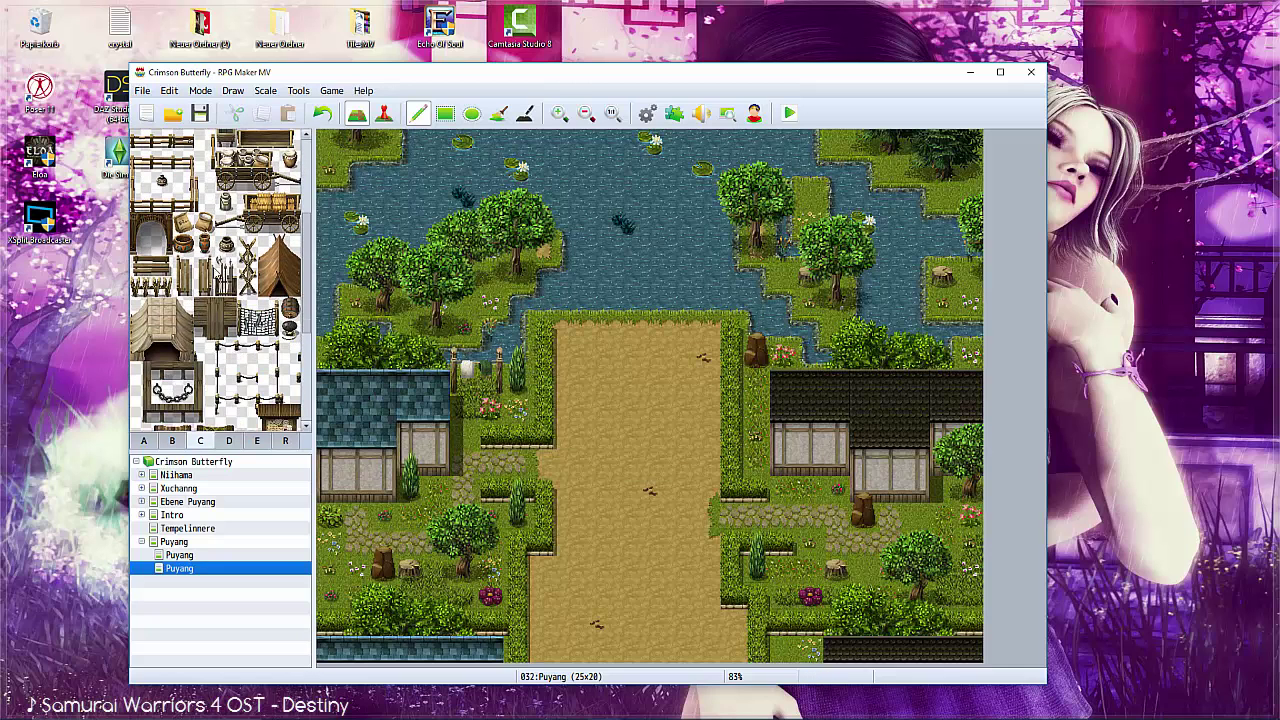
click(712, 478)
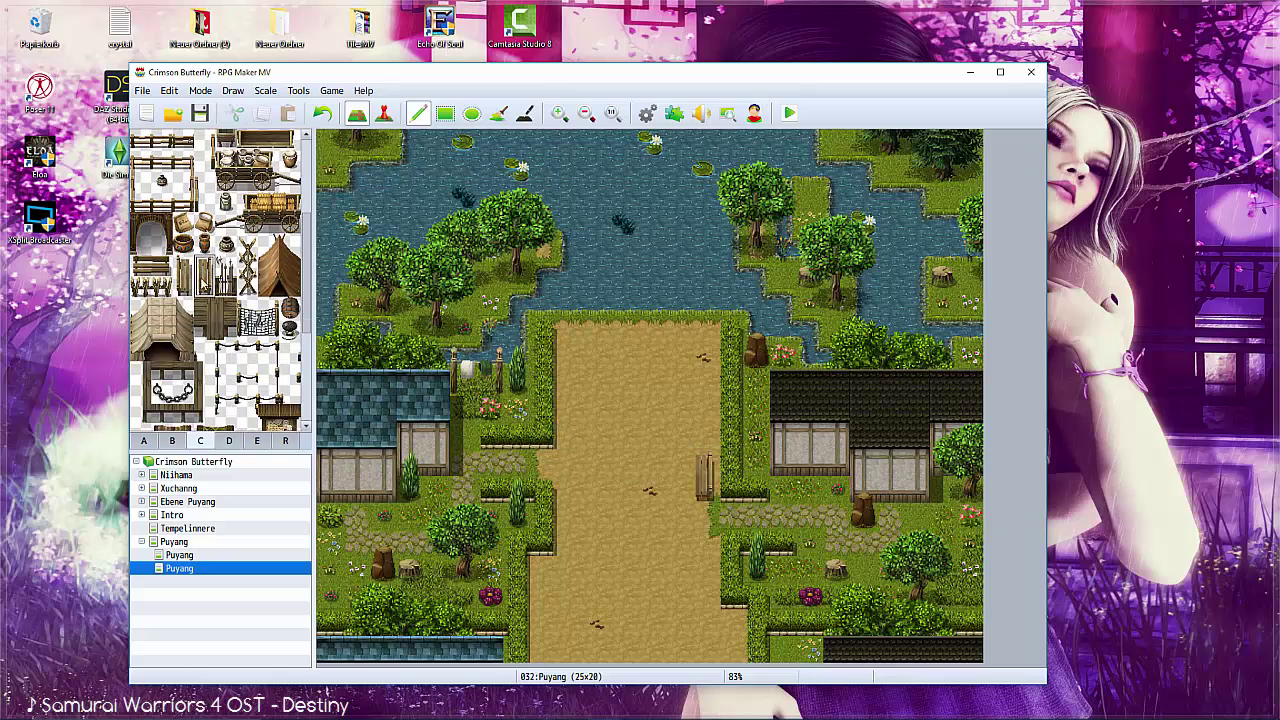
click(572, 398)
scroll(251, 352, down, 3)
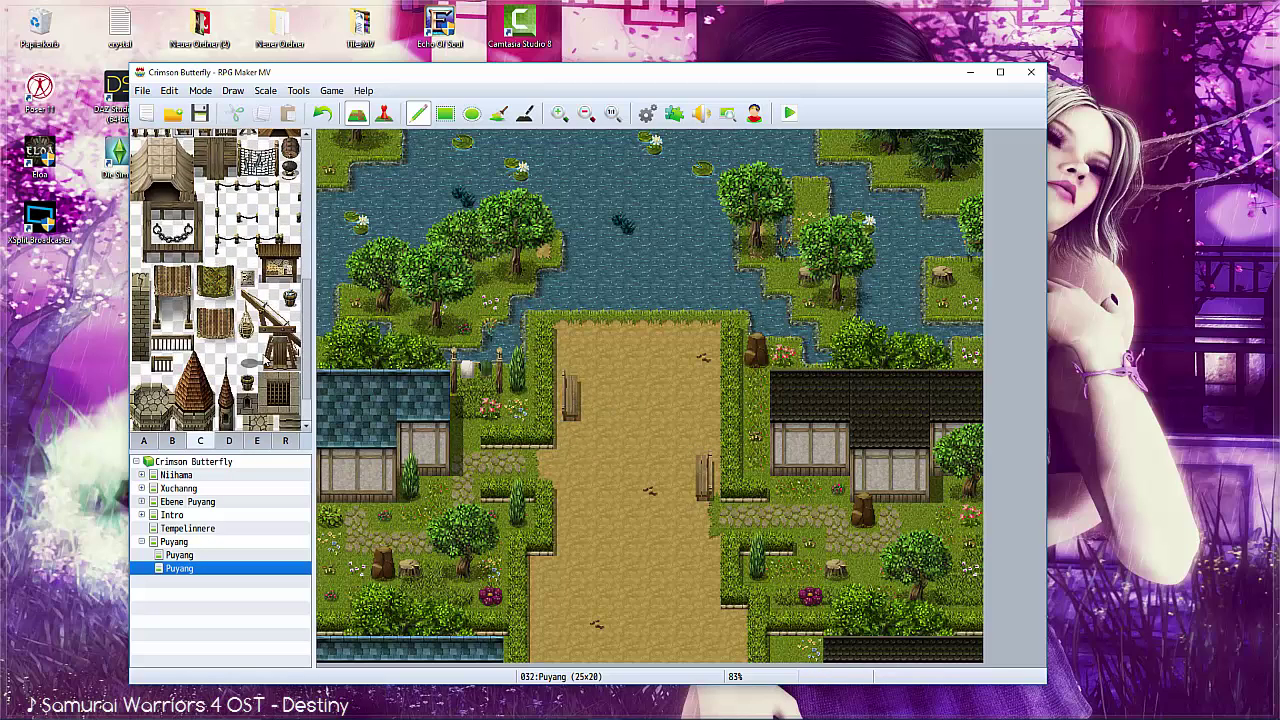
scroll(251, 352, down, 1)
scroll(251, 352, up, 1)
click(543, 582)
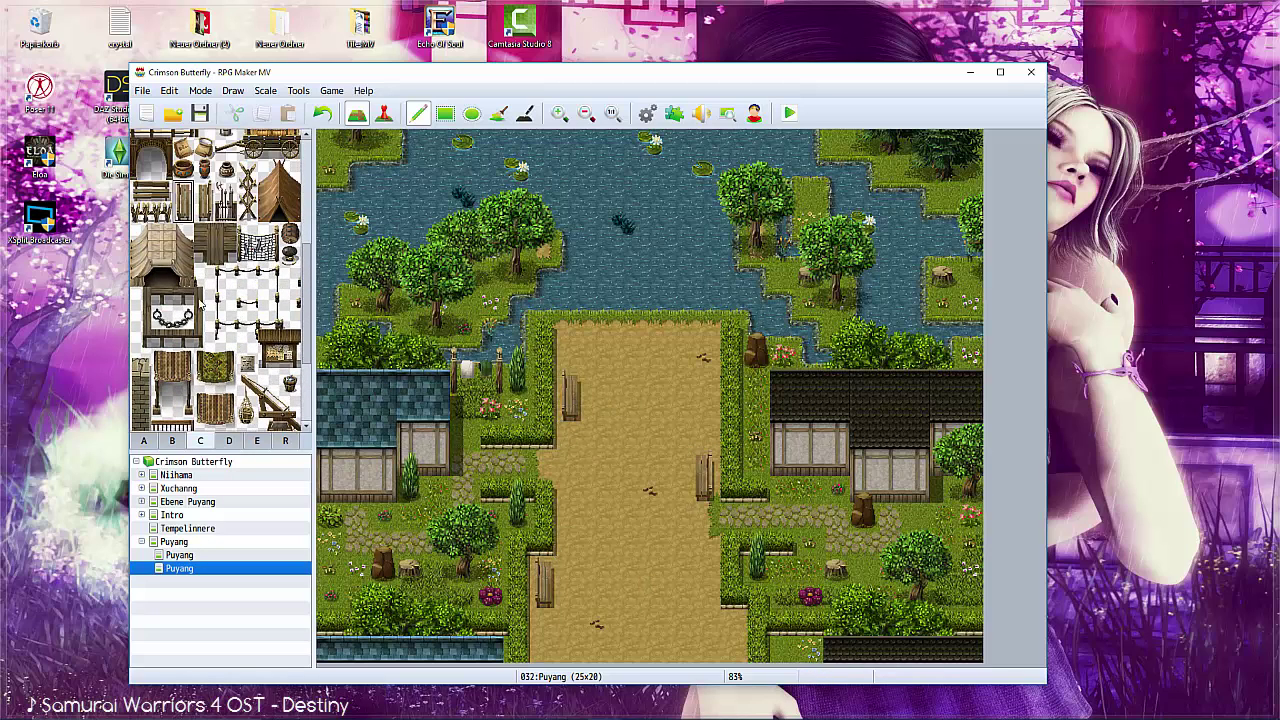
scroll(290, 384, up, 4)
click(731, 625)
scroll(185, 300, up, 2)
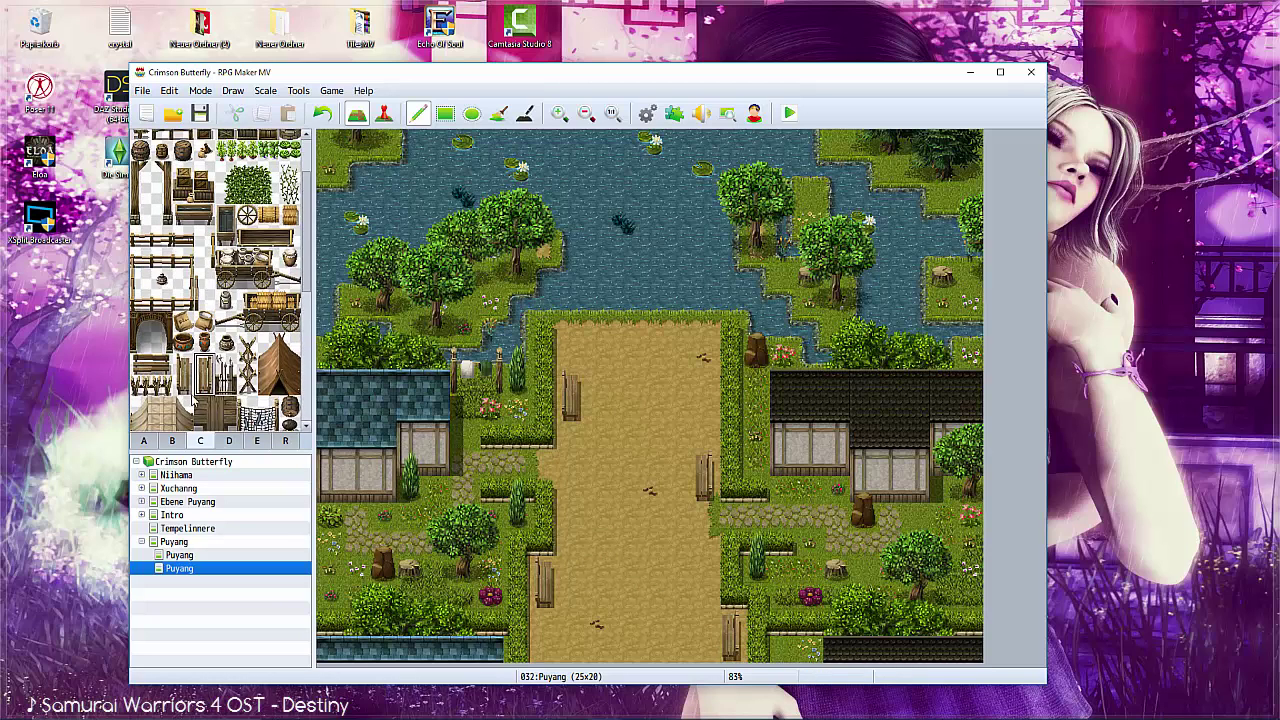
Grow a climbing vine on the left house's wall and set crates beside both houses.
click(289, 257)
click(440, 445)
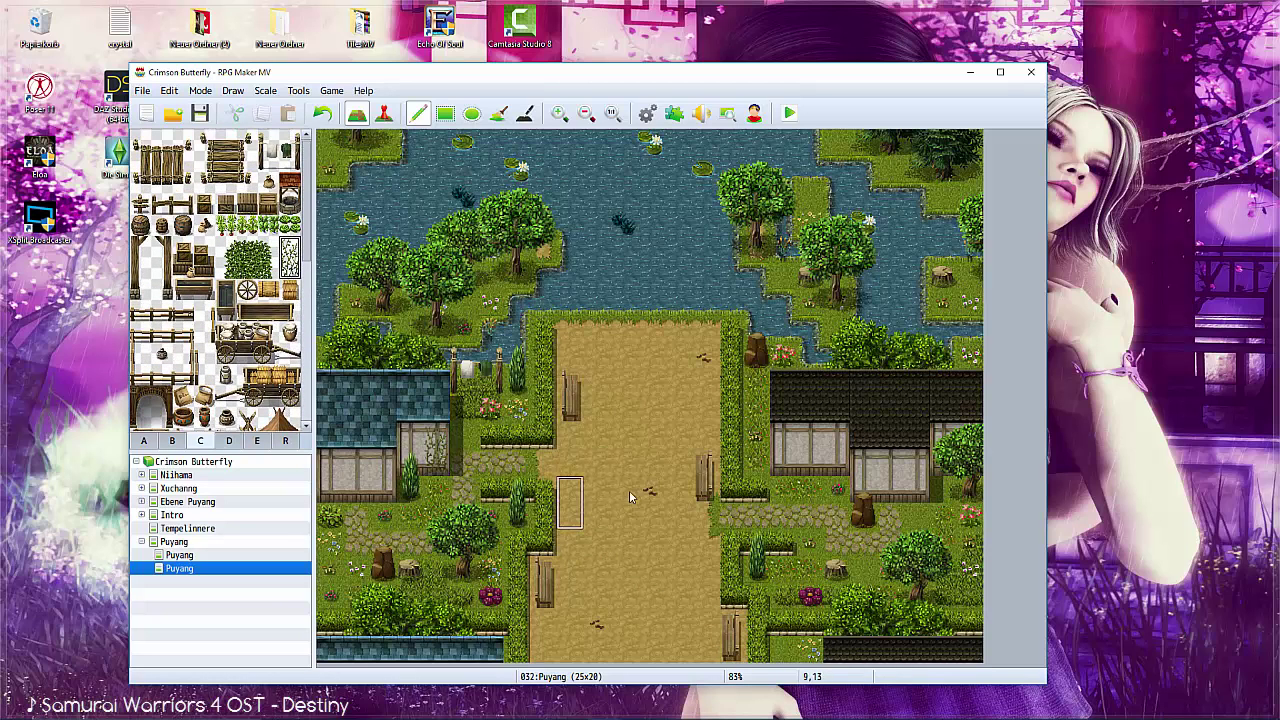
click(183, 258)
click(465, 430)
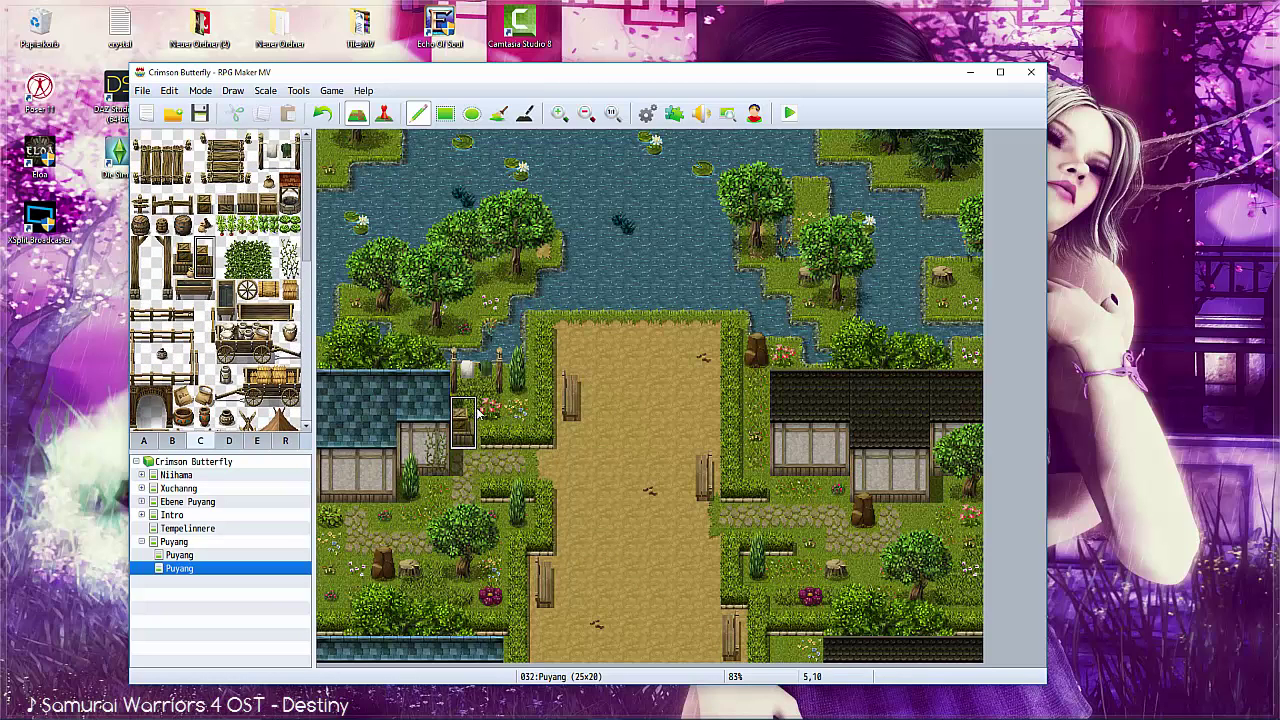
click(757, 432)
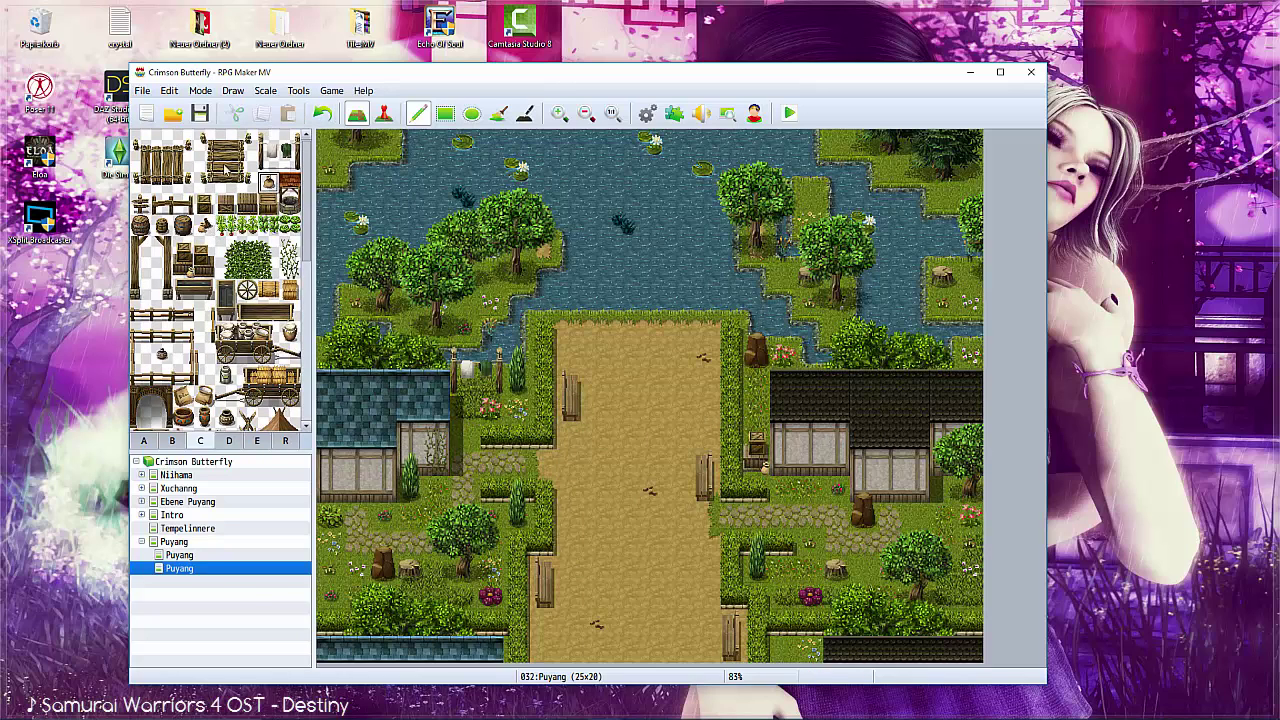
scroll(250, 396, down, 5)
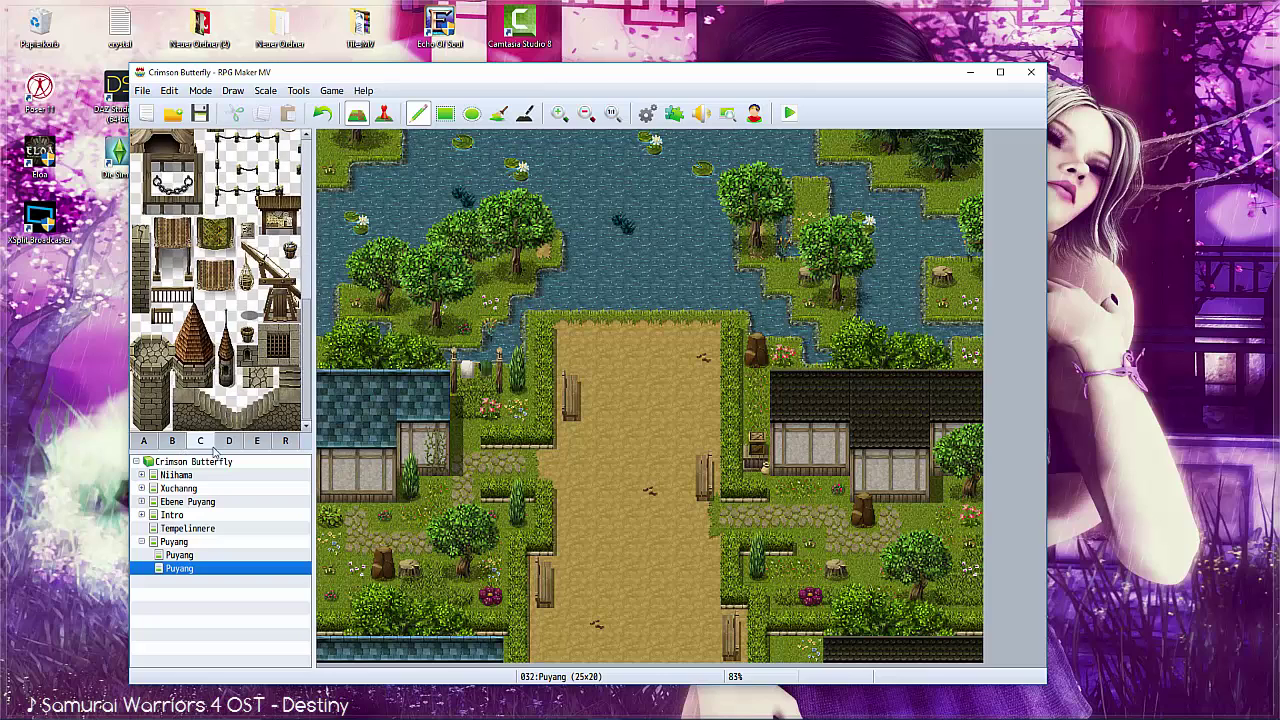
Set stone bridge posts at both water edges with steps between, and run the left railing north.
click(257, 441)
click(597, 300)
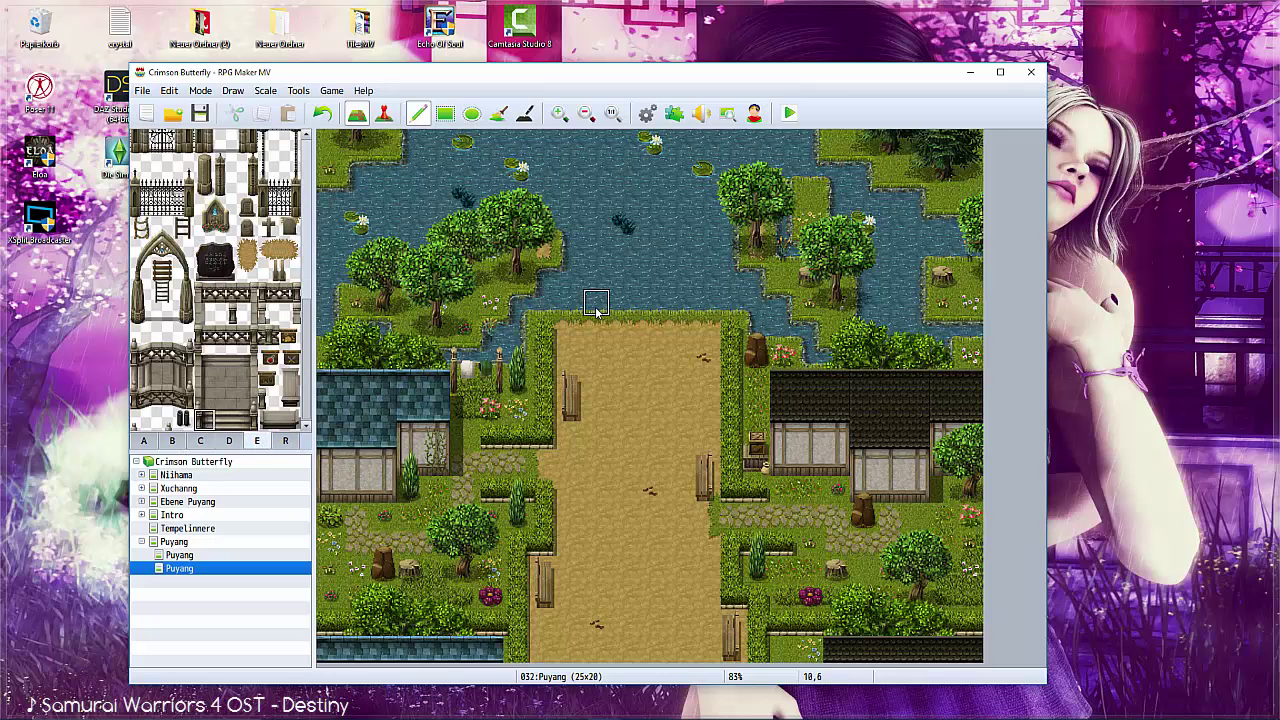
click(245, 420)
click(703, 300)
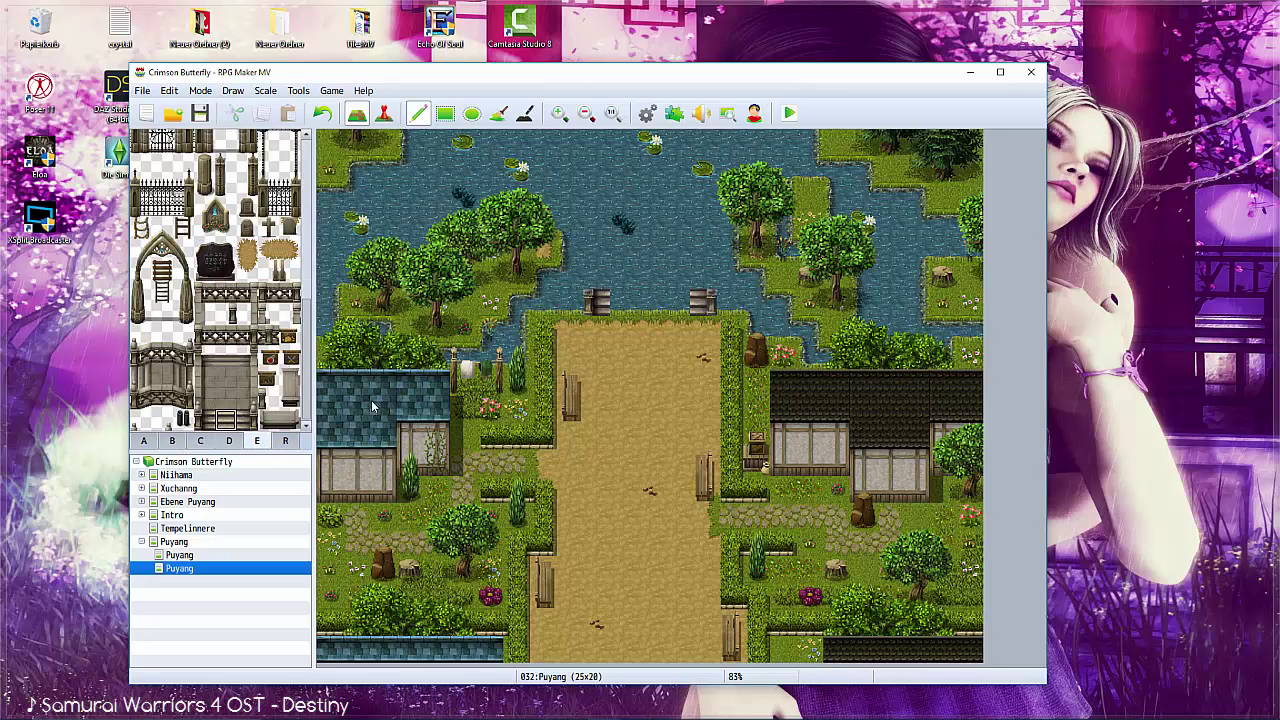
drag(622, 302, 690, 302)
click(596, 278)
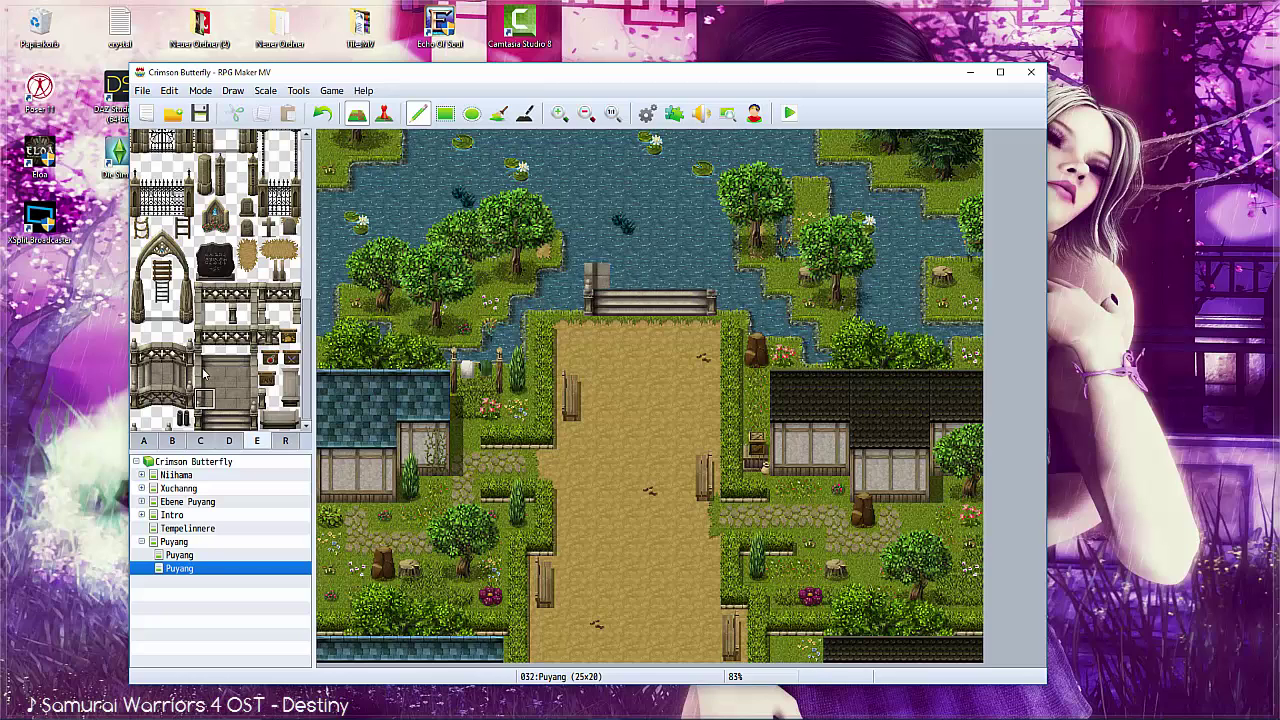
drag(596, 248, 596, 140)
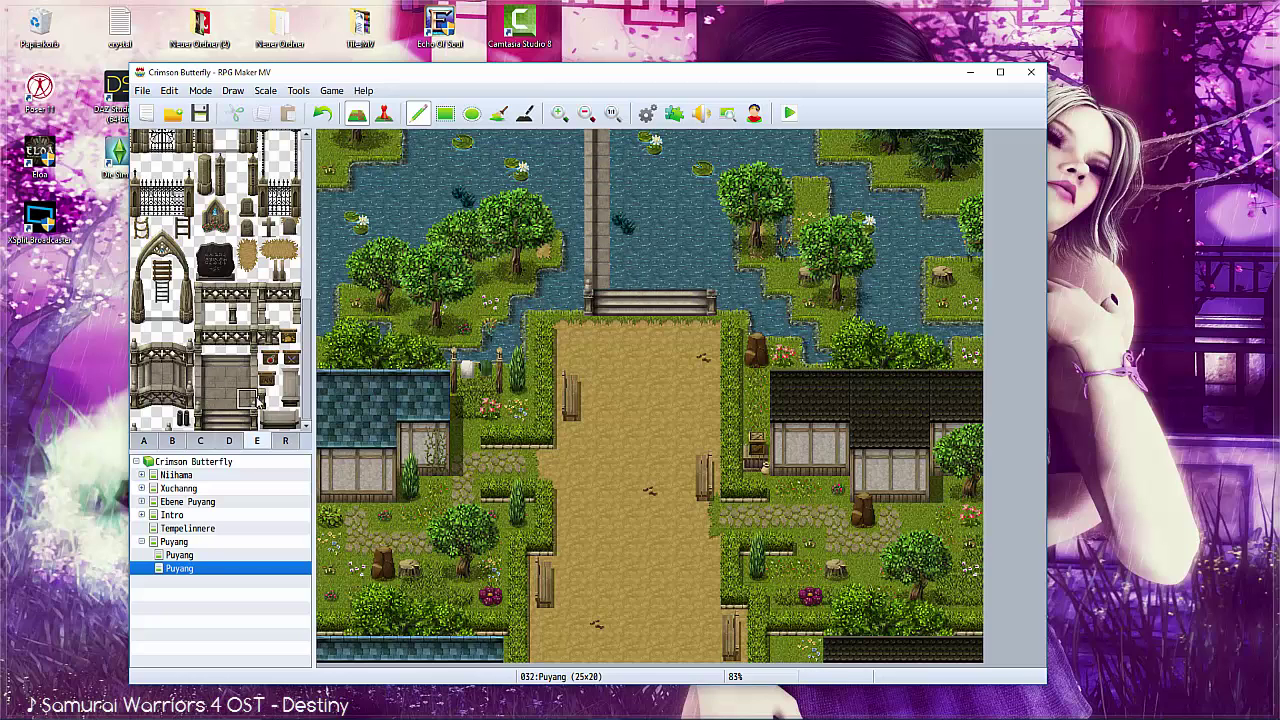
Run the bridge's right railing north and pave the deck over the water with stone.
click(247, 376)
drag(702, 250, 702, 142)
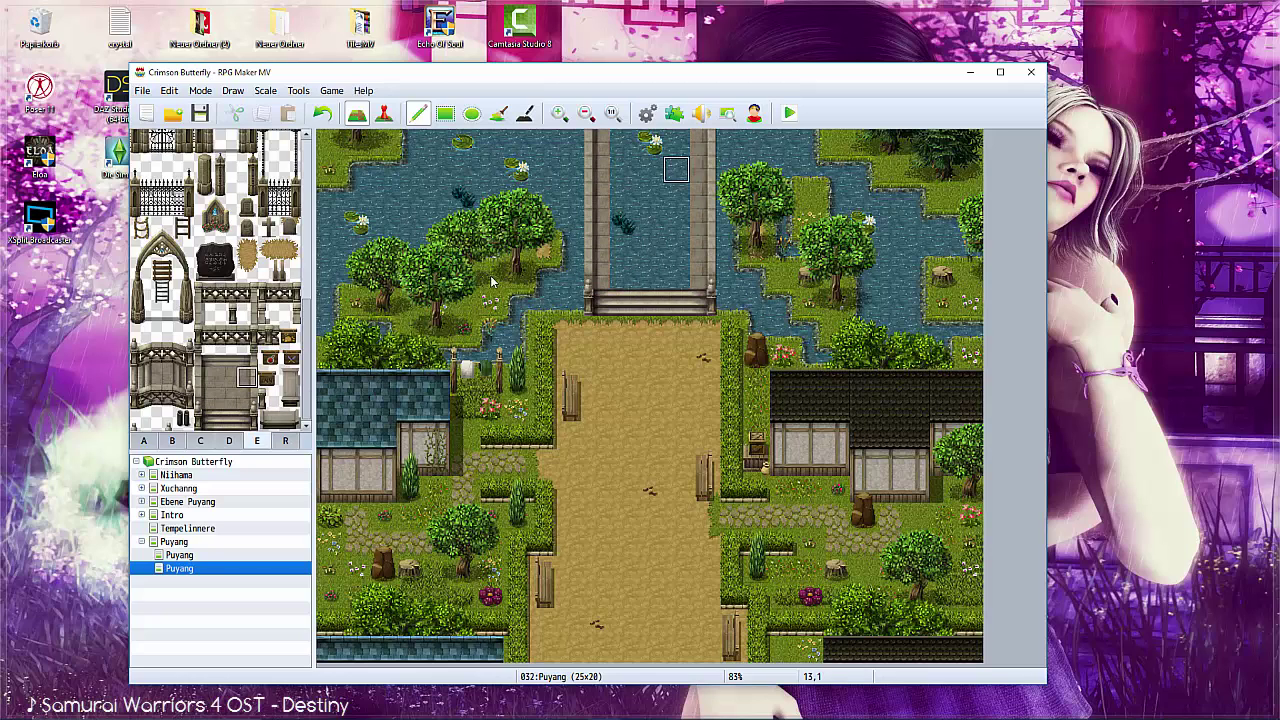
click(225, 376)
click(445, 113)
drag(622, 142, 677, 276)
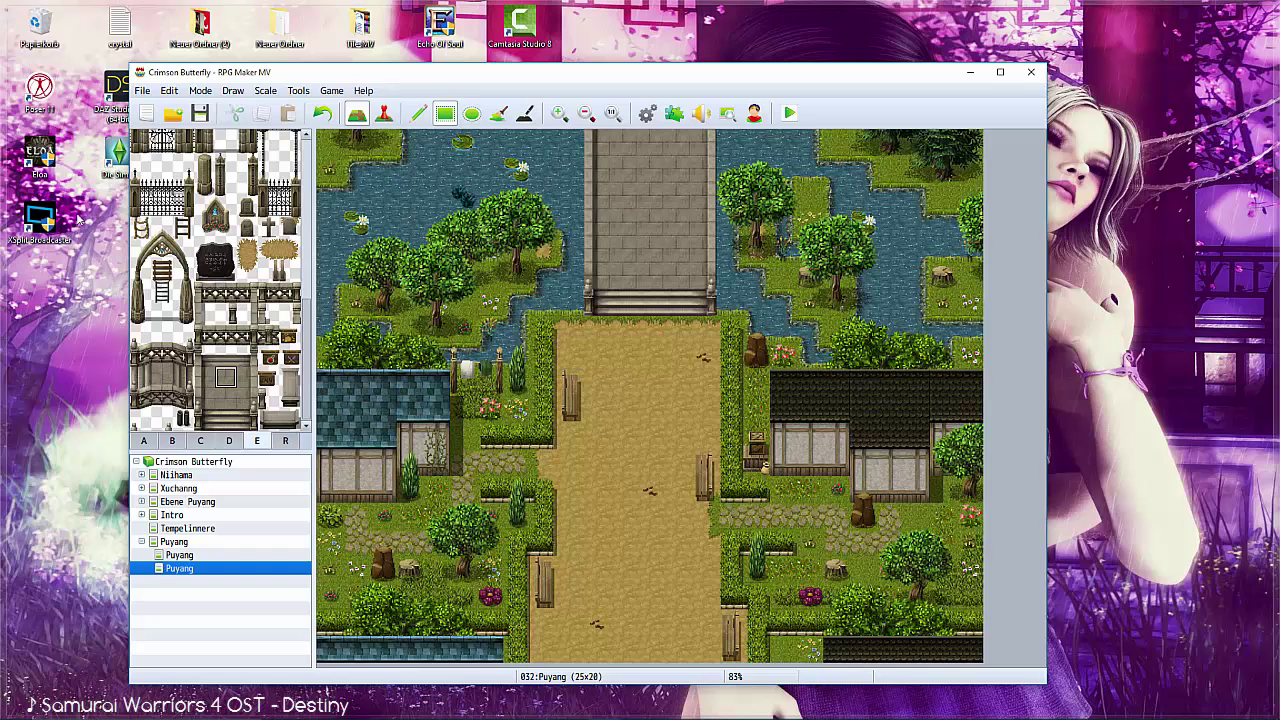
scroll(296, 330, up, 3)
scroll(296, 330, up, 3)
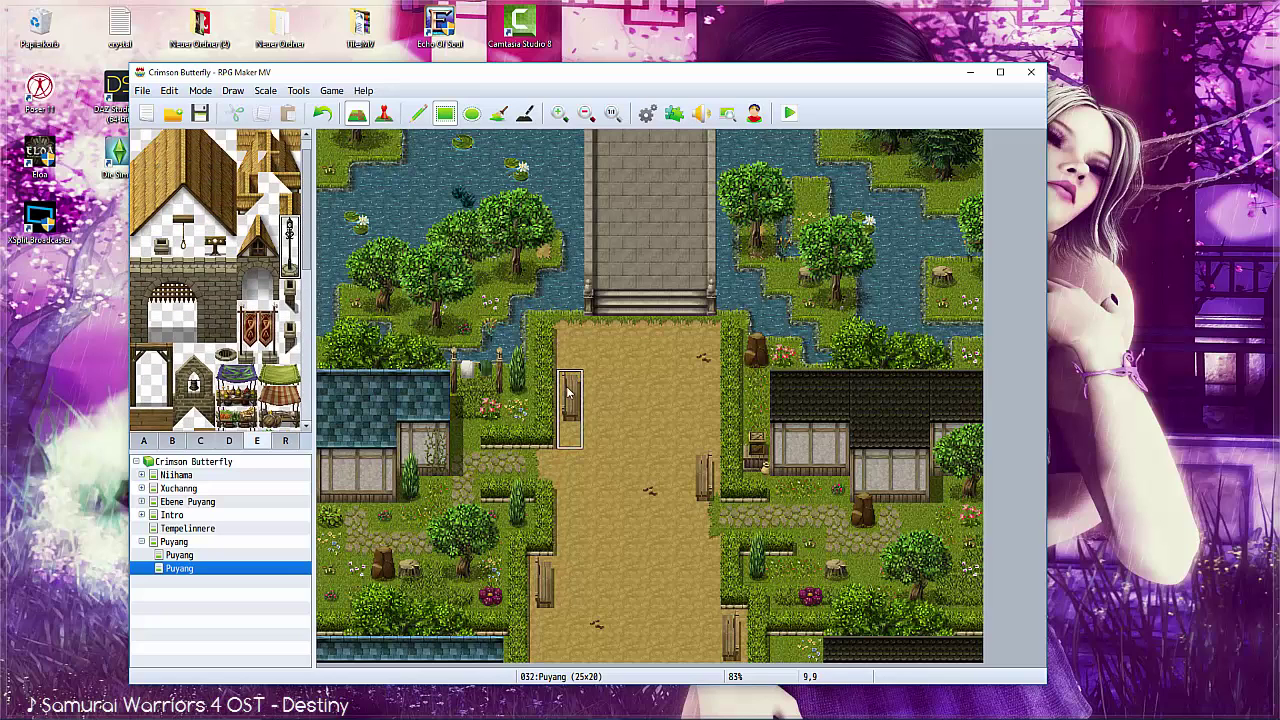
Place three lamp posts along the road, replacing the upper-left bench.
click(418, 113)
click(570, 385)
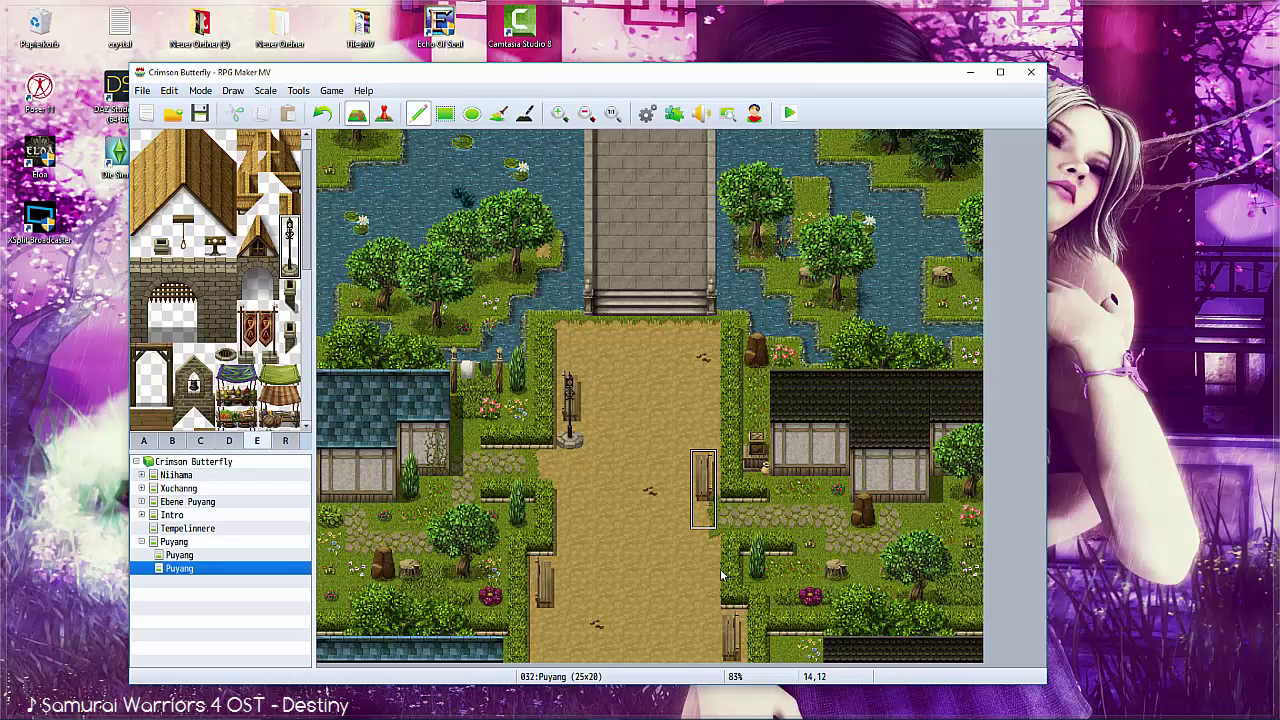
click(730, 620)
click(543, 580)
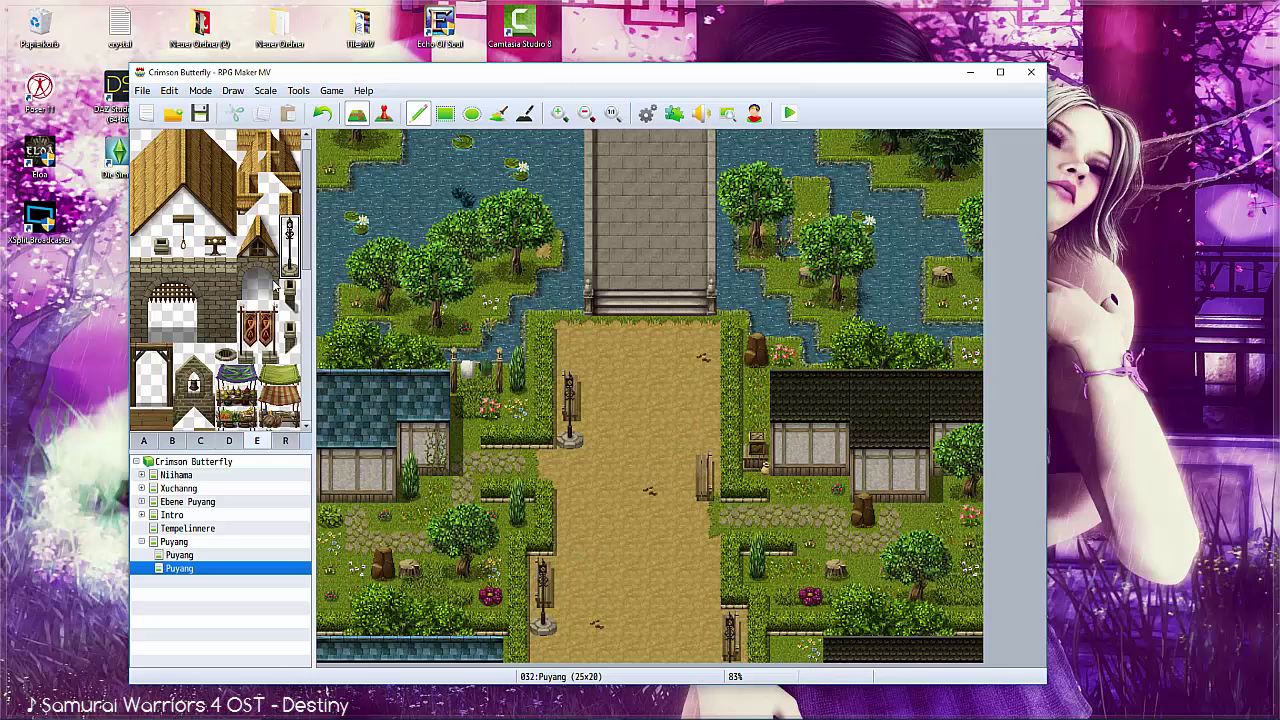
Add a small fixture to the right house's roof.
click(170, 242)
click(916, 383)
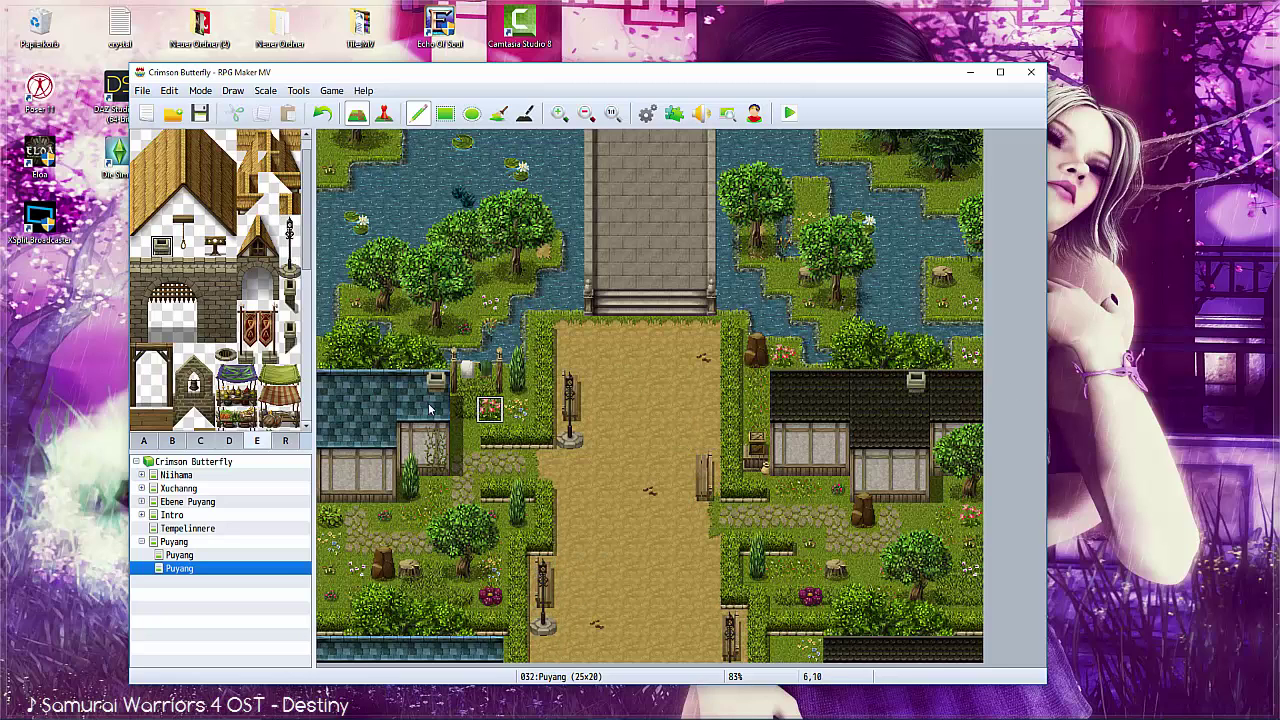
scroll(227, 393, down, 2)
scroll(227, 393, down, 1)
scroll(227, 393, down, 2)
scroll(227, 393, down, 2)
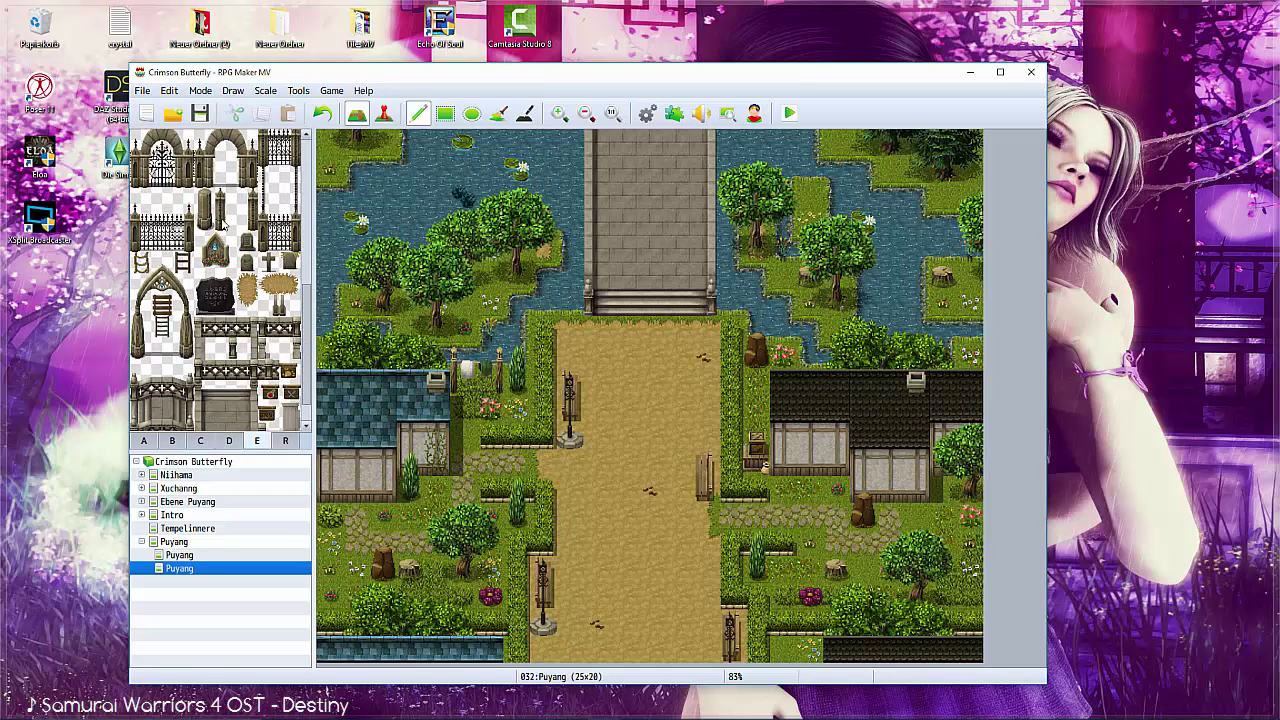
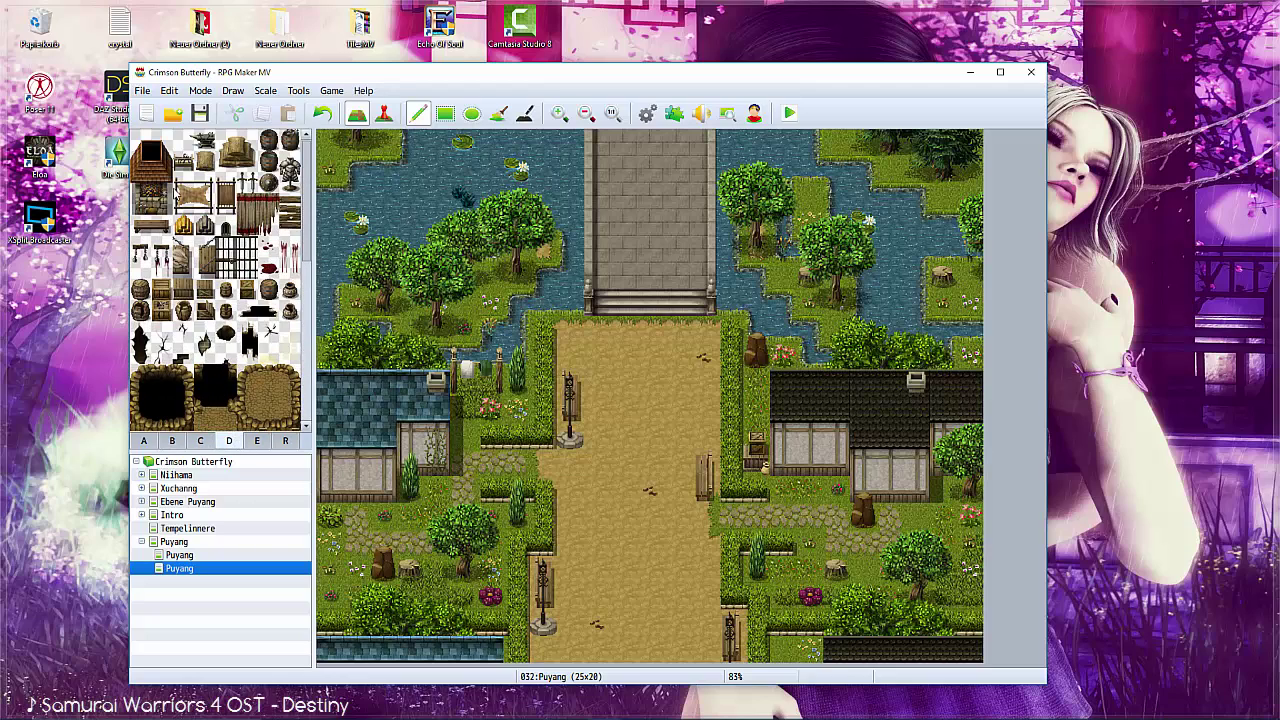
Place a barrel beside the lamp post and a pot on the path.
scroll(200, 400, down, 3)
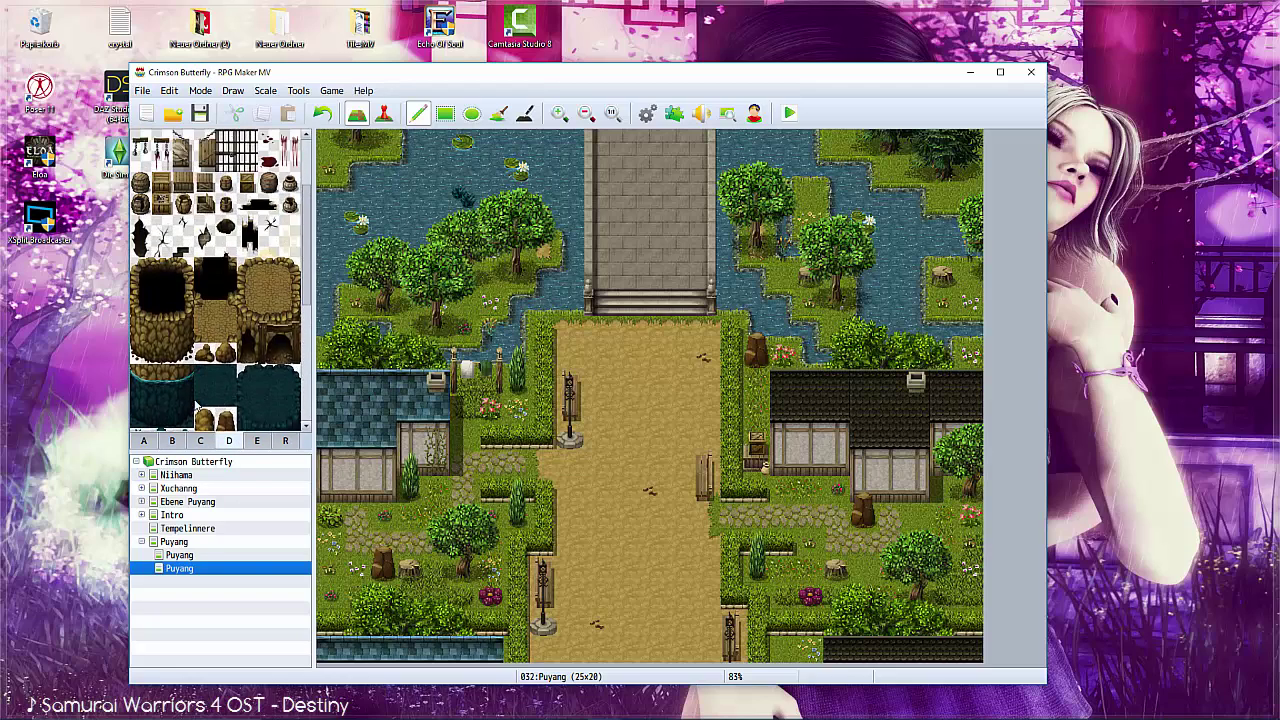
scroll(197, 407, up, 3)
click(198, 446)
scroll(162, 370, down, 2)
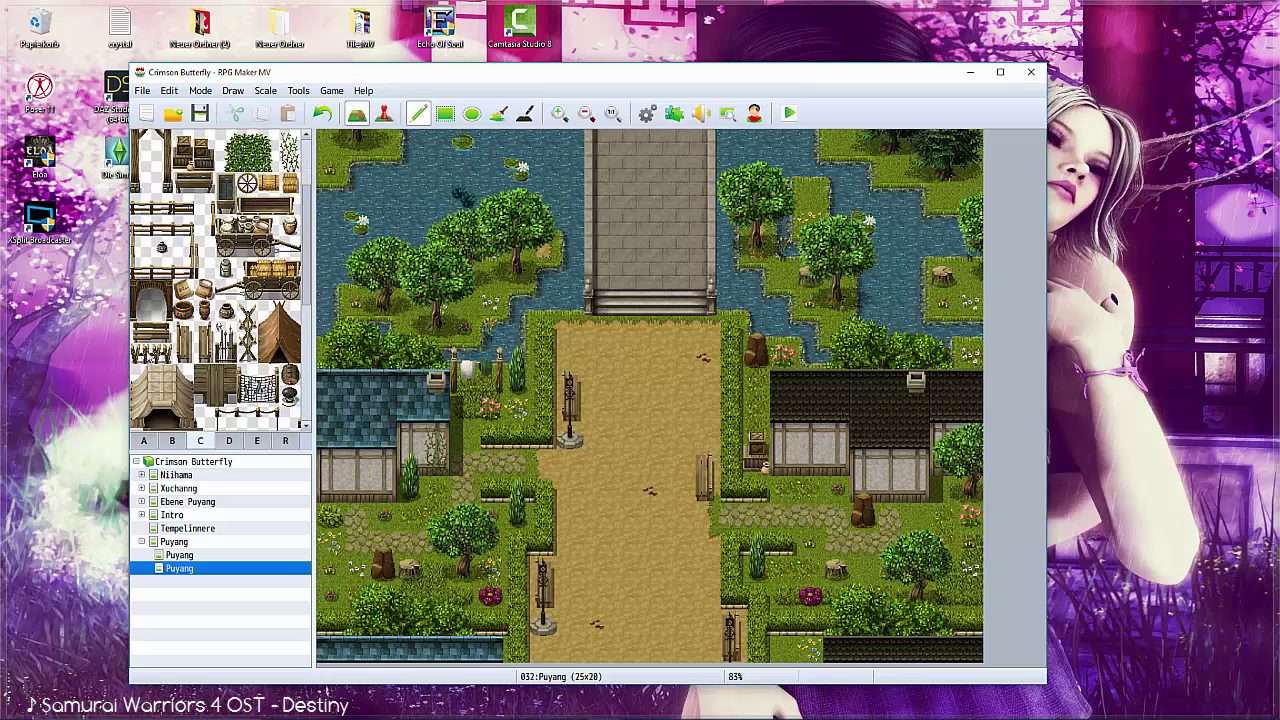
scroll(135, 322, up, 3)
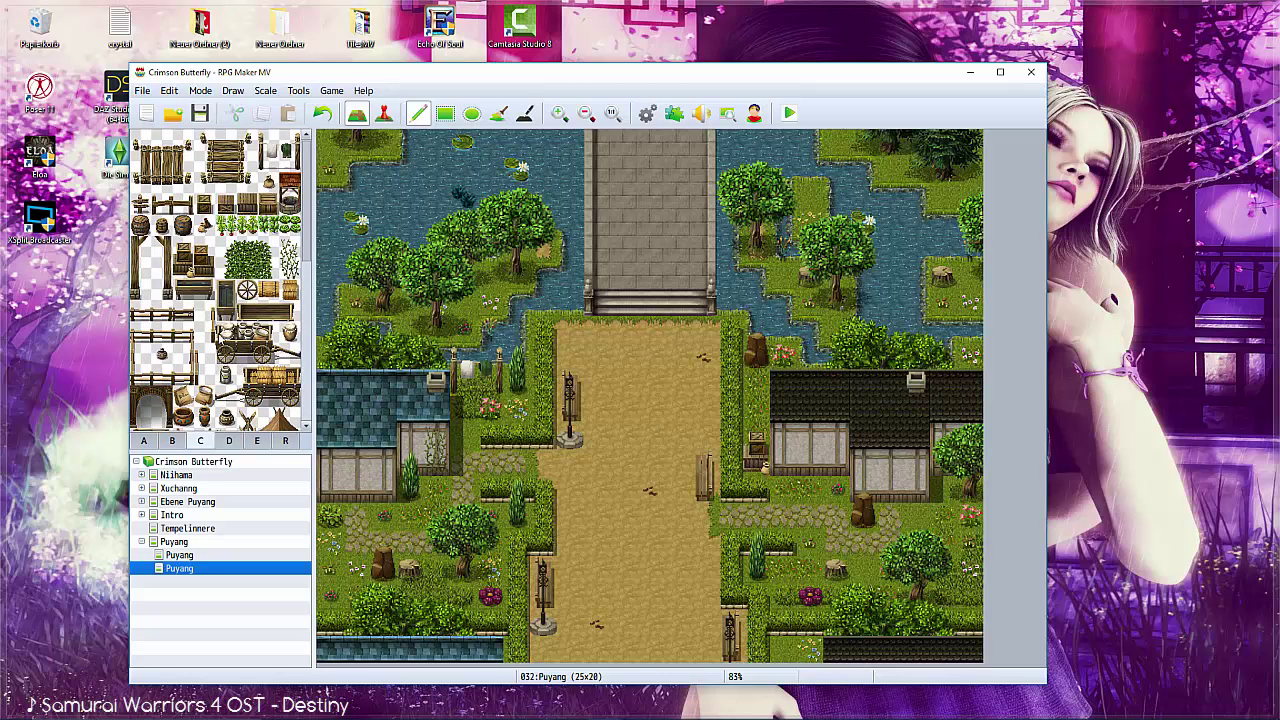
click(465, 411)
click(321, 113)
click(542, 410)
click(268, 183)
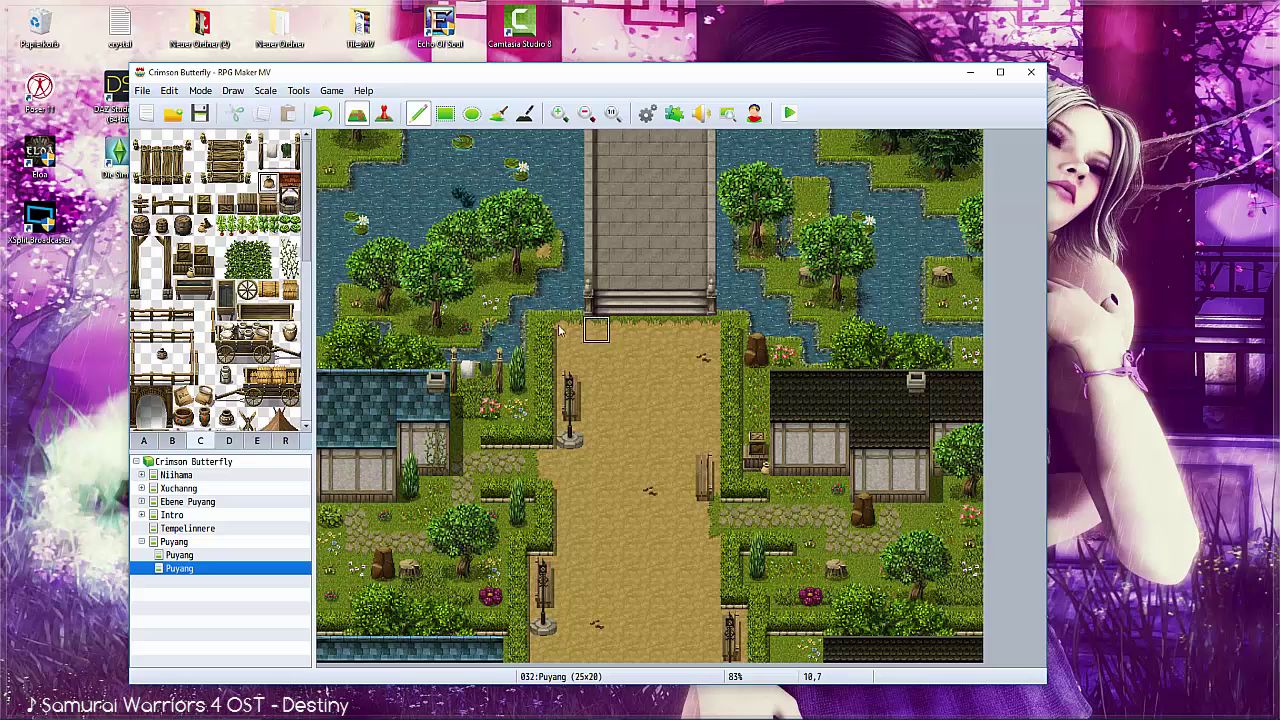
click(516, 410)
Place the market stall tile at the foot of the bridge.
scroll(190, 312, down, 3)
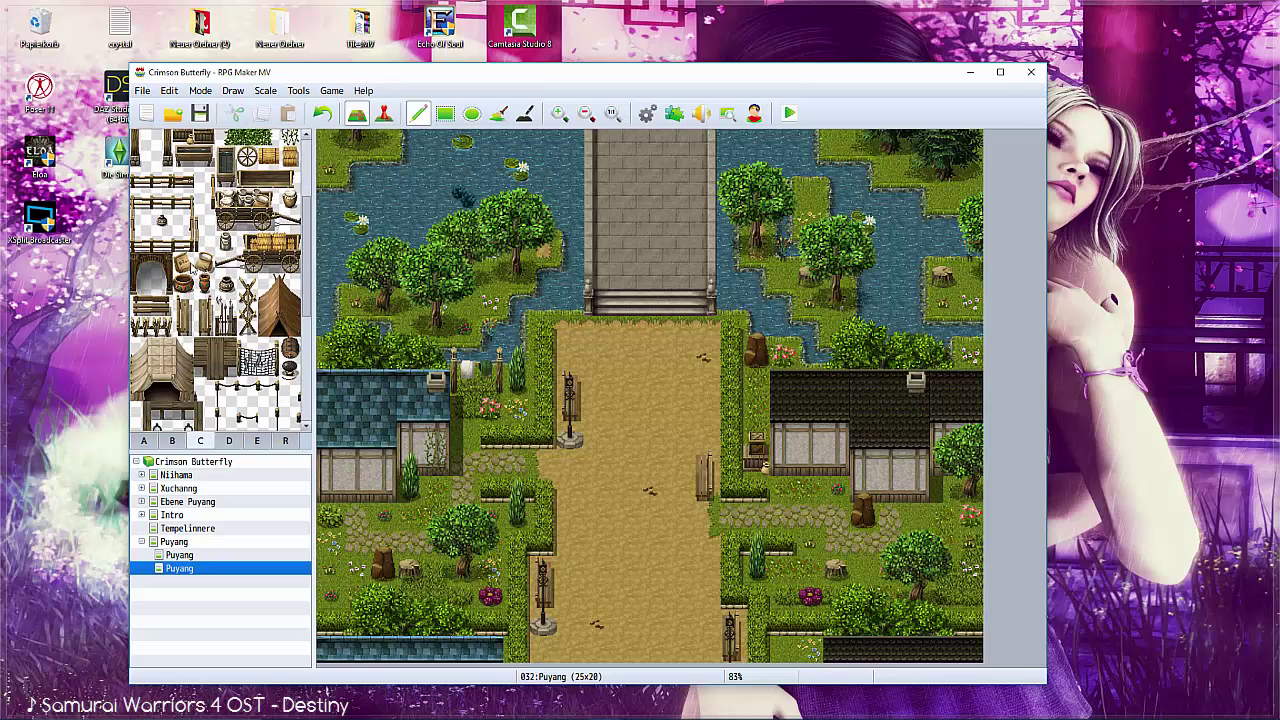
scroll(212, 346, down, 2)
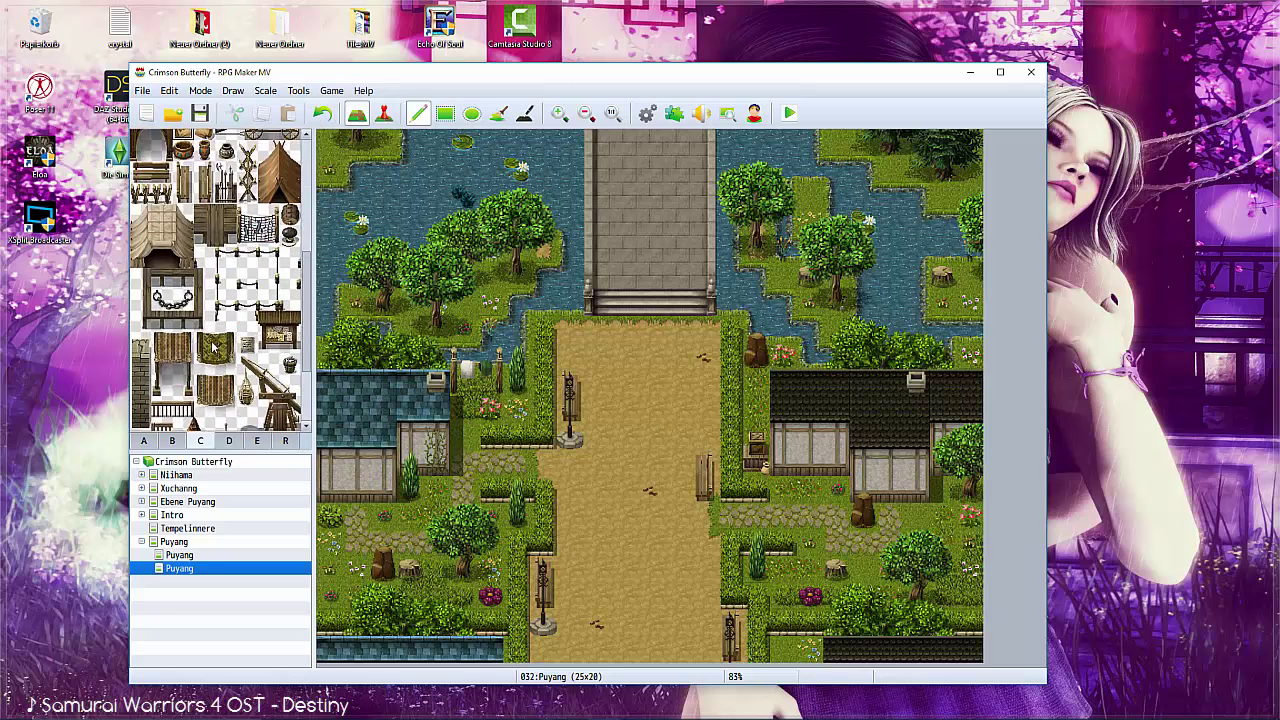
scroll(212, 346, down, 2)
click(279, 222)
click(583, 316)
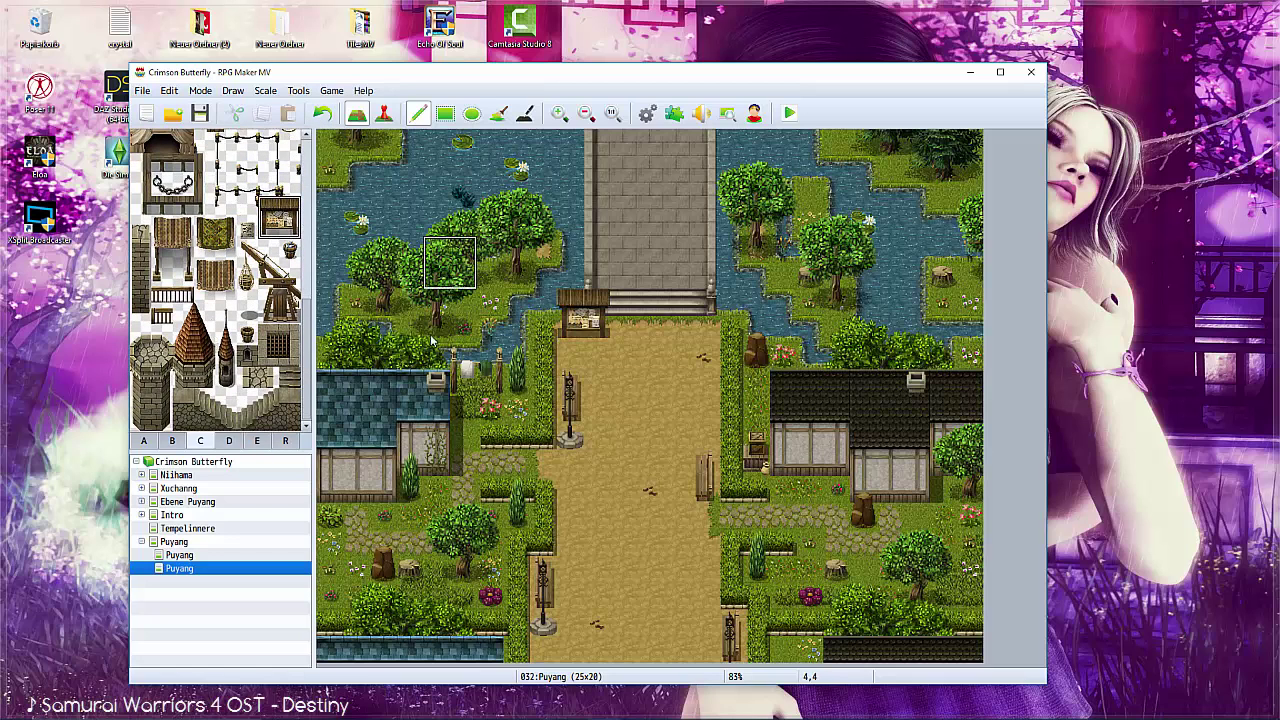
scroll(224, 397, up, 1)
scroll(224, 397, up, 2)
scroll(224, 397, up, 1)
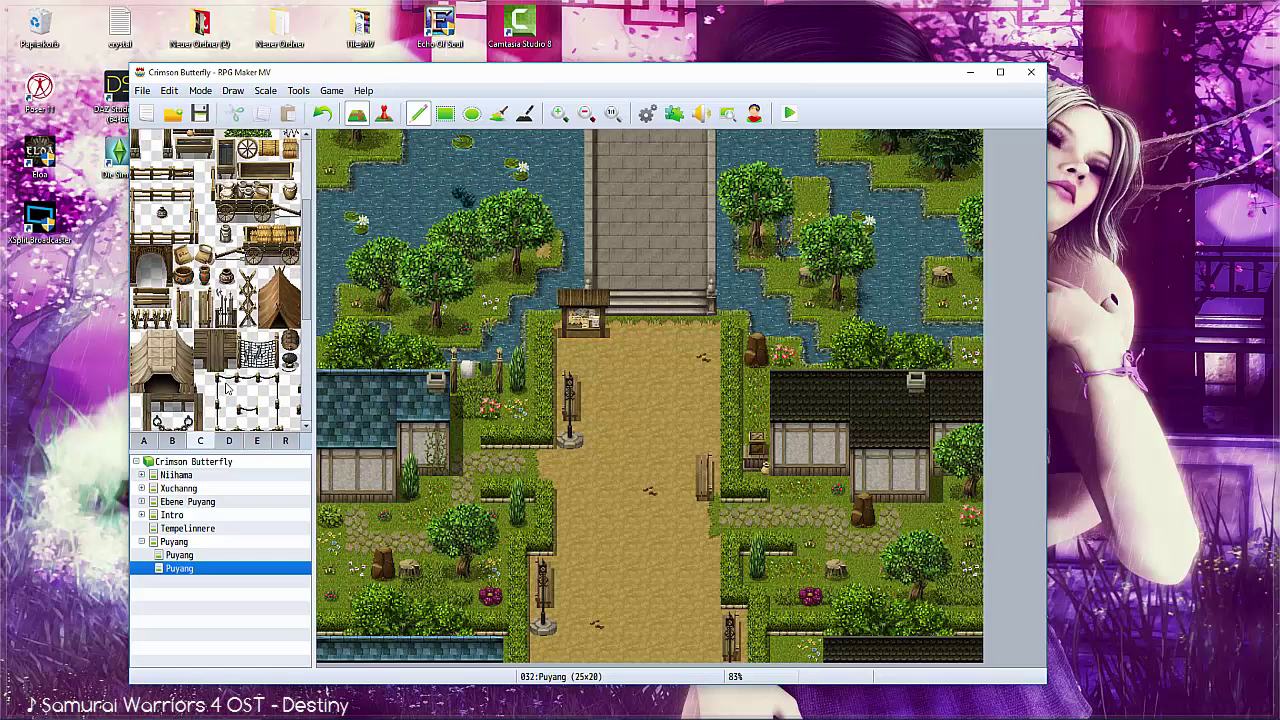
scroll(226, 390, up, 3)
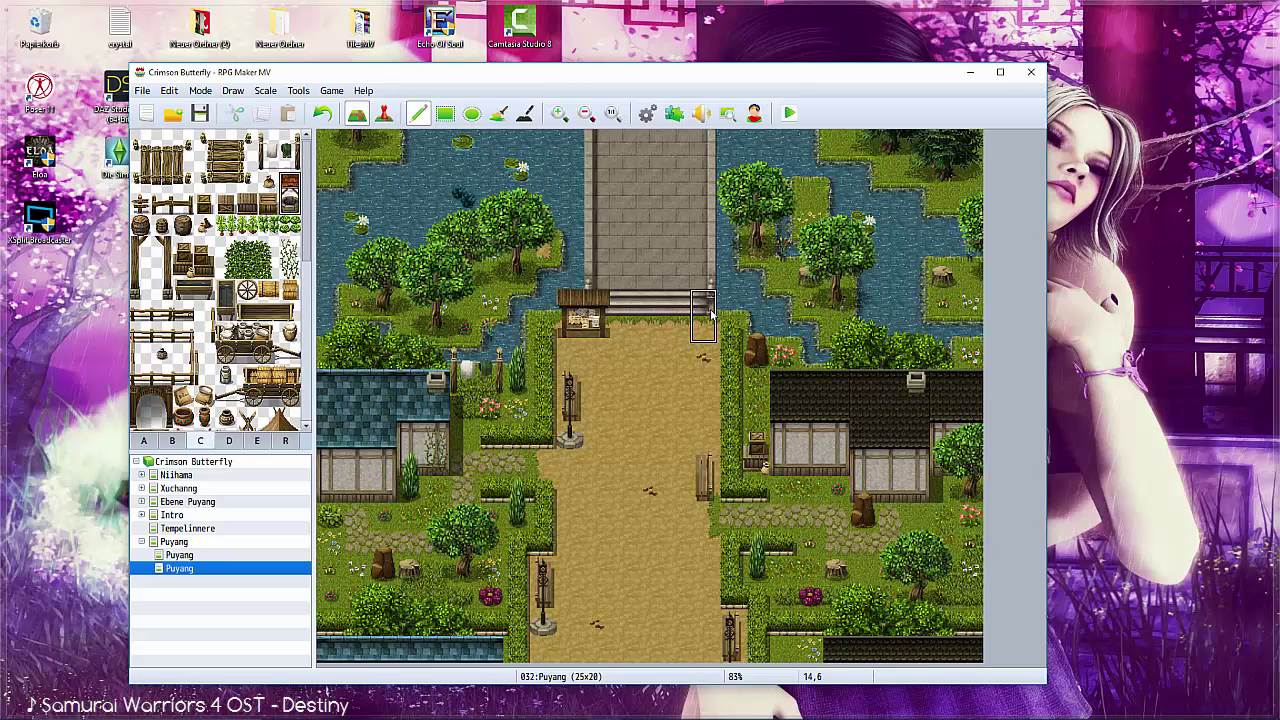
Add lily-pad and small plant tiles from the nature set, then switch to Event mode.
click(174, 441)
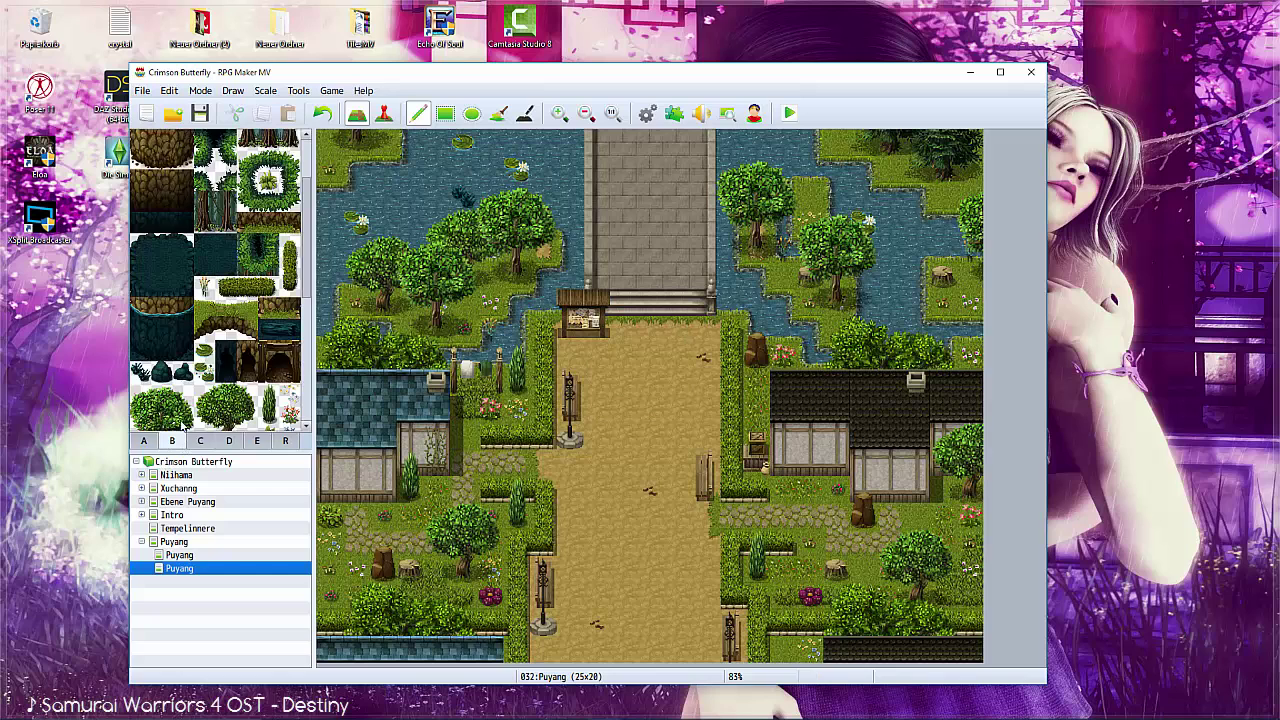
scroll(190, 400, down, 2)
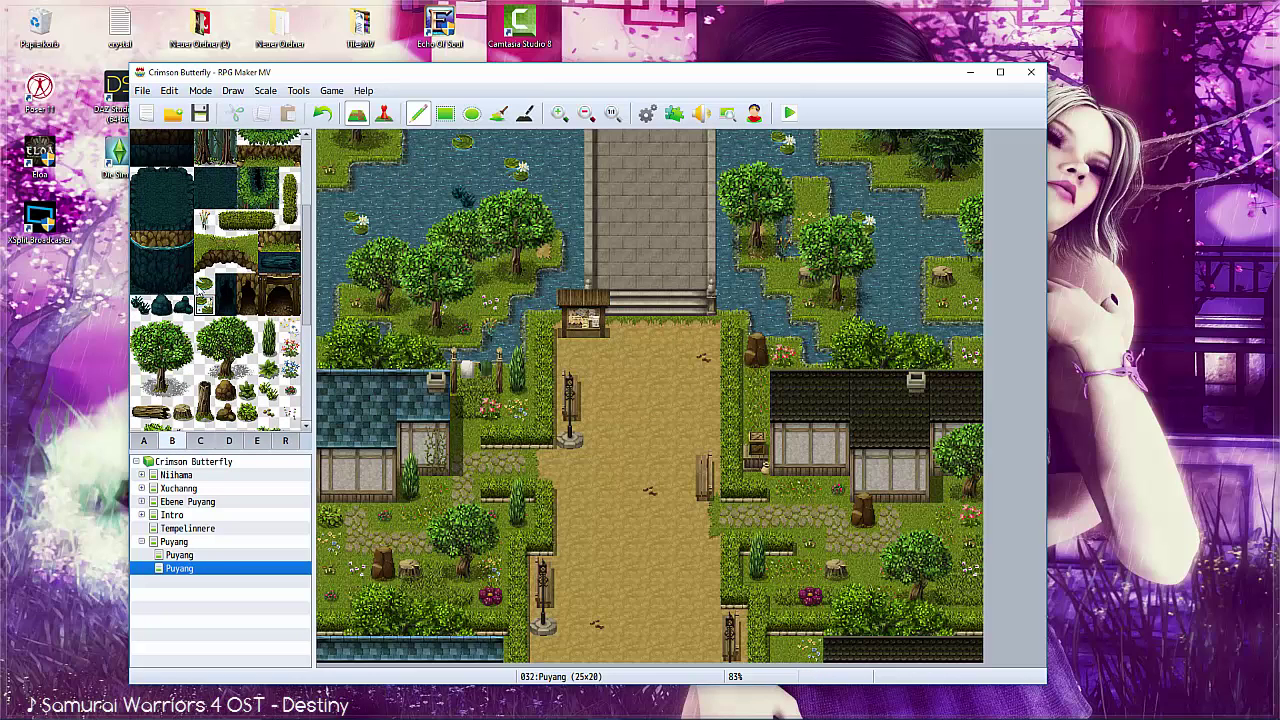
click(204, 284)
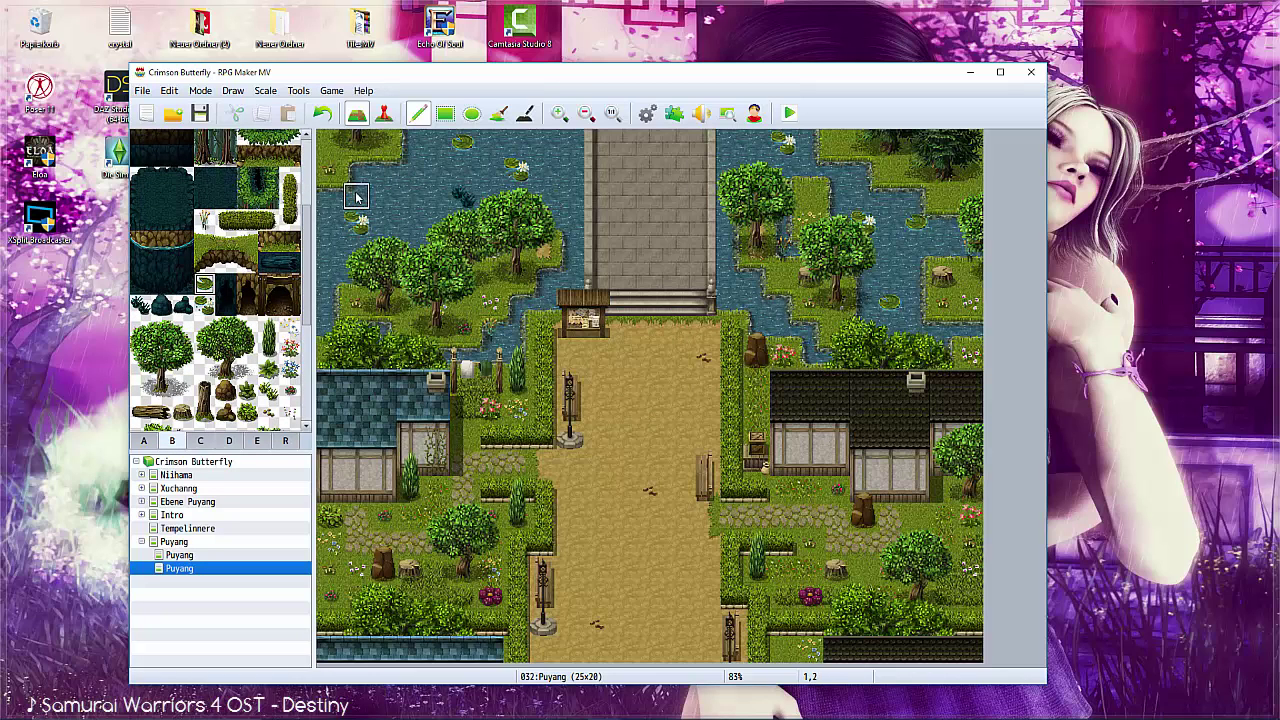
click(268, 390)
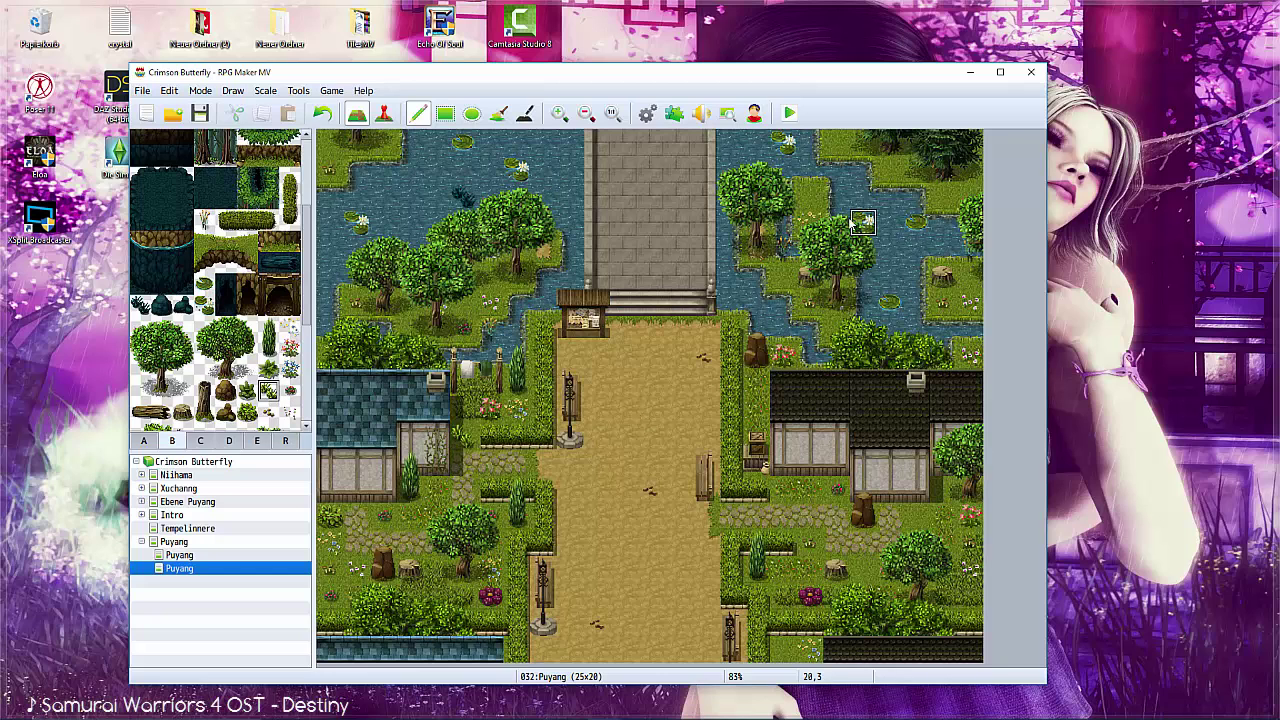
scroll(190, 400, down, 5)
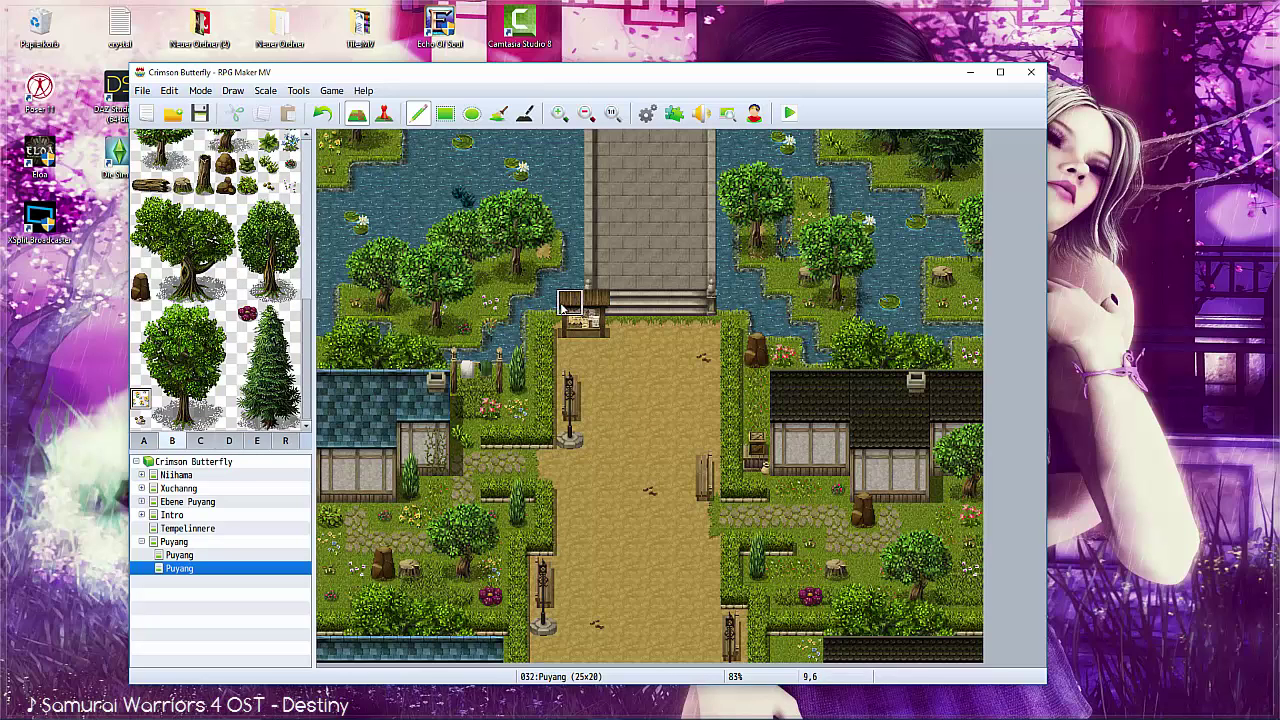
scroll(215, 300, up, 1)
scroll(215, 300, up, 1)
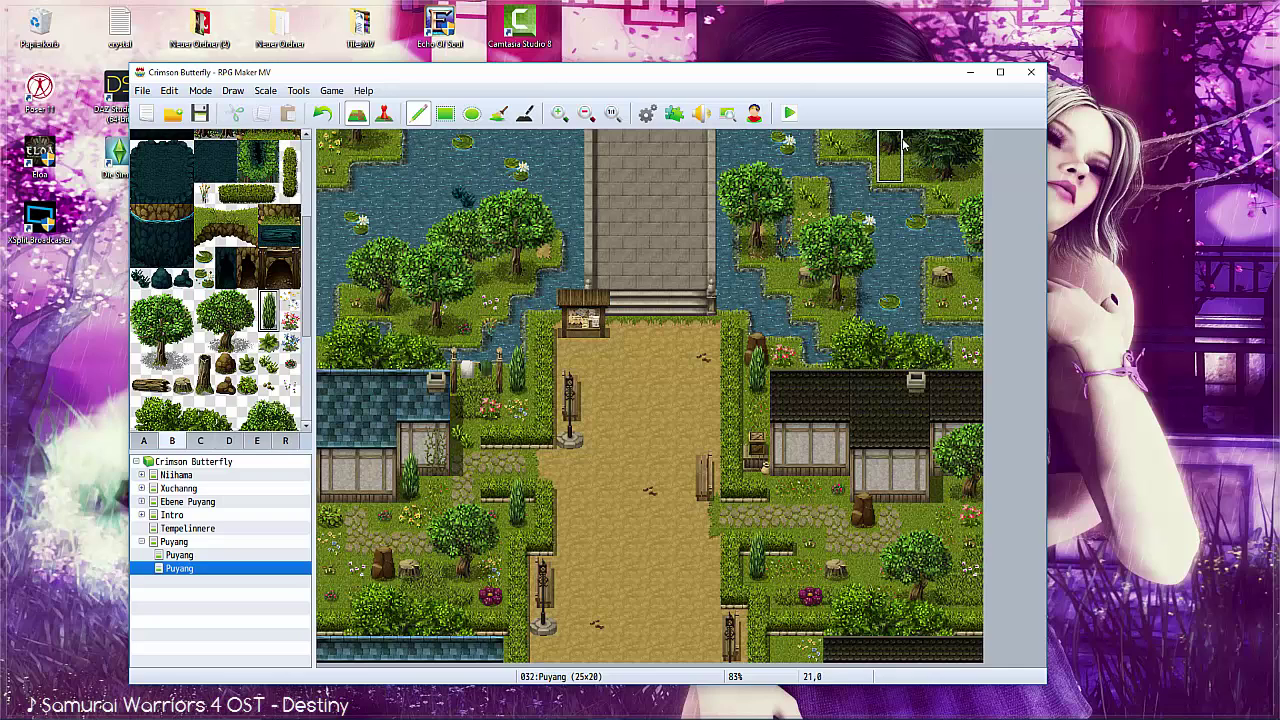
key(F6)
Quick-create a door event at the house entrance using the grey LgFL343 door graphic.
right_click(357, 490)
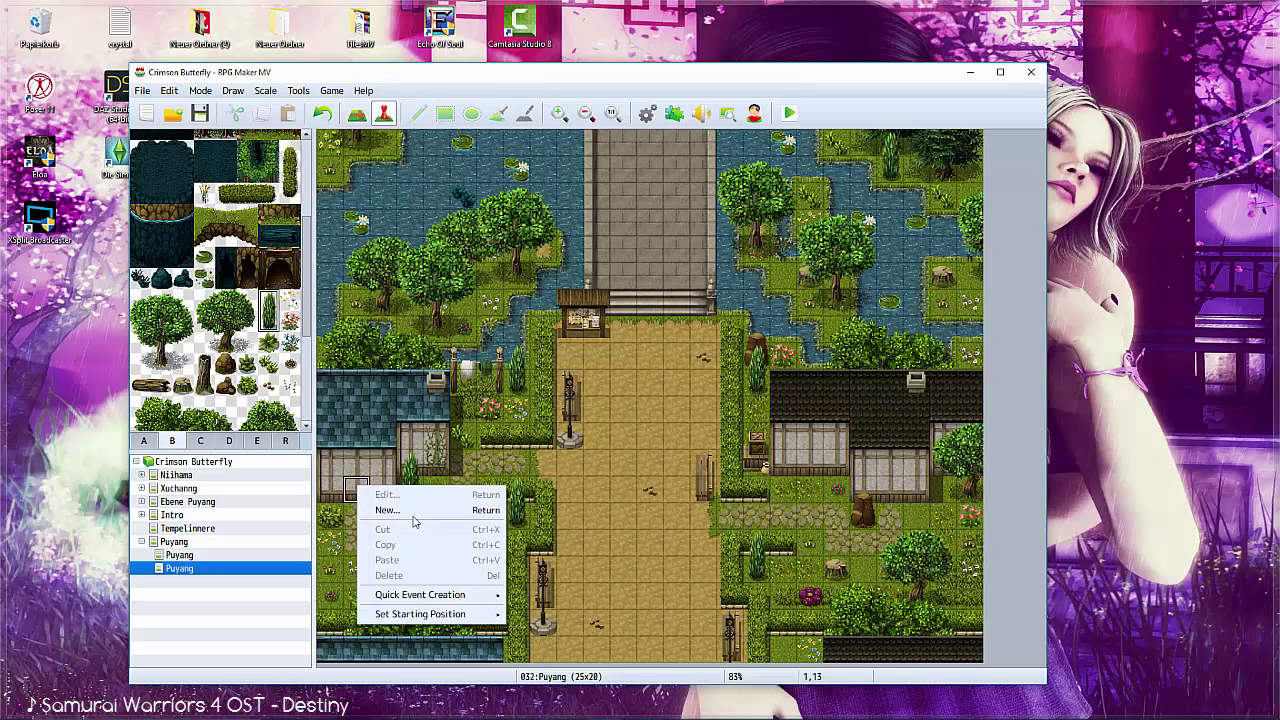
mouse_move(488, 598)
click(537, 610)
double_click(517, 380)
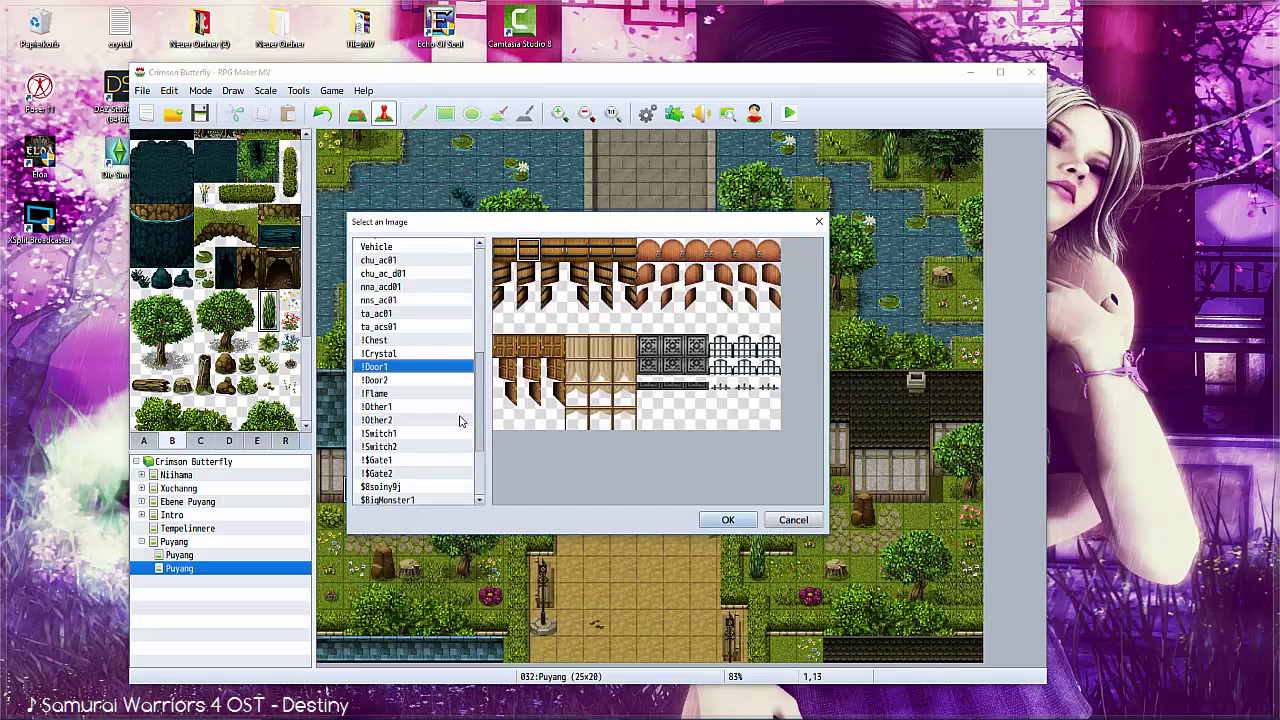
scroll(452, 433, up, 3)
scroll(452, 433, up, 3)
click(392, 378)
scroll(528, 363, down, 2)
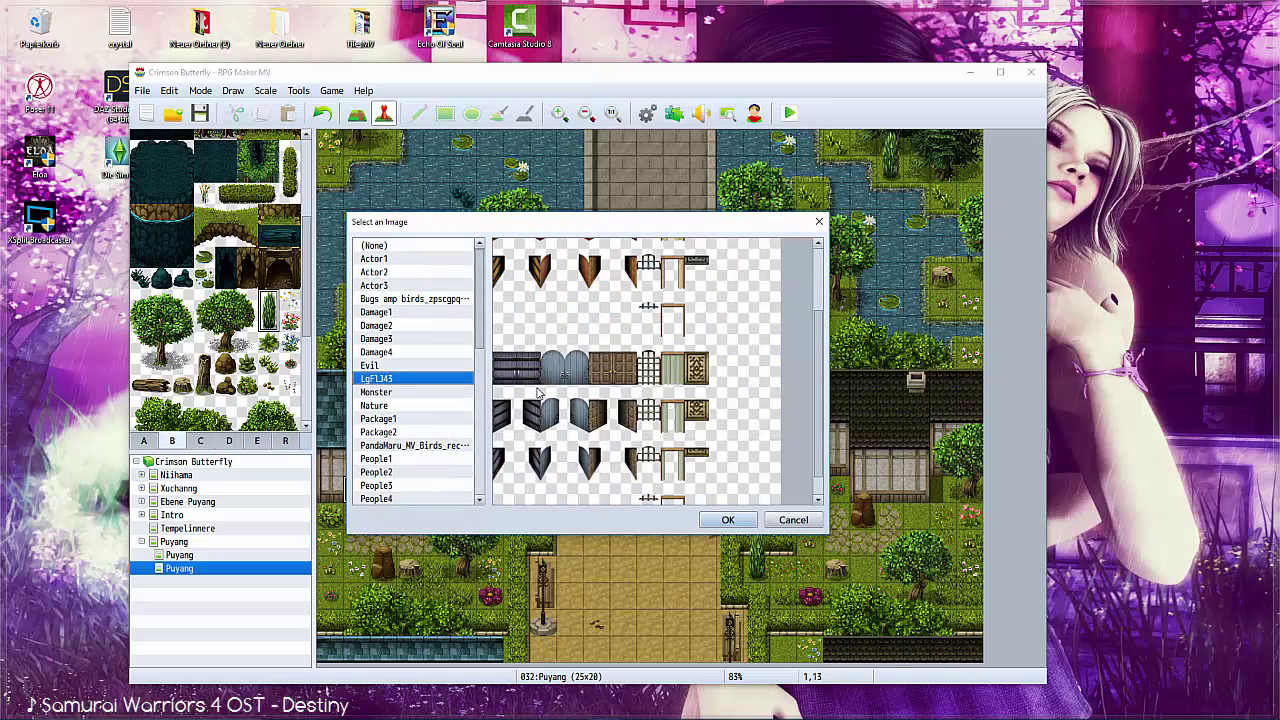
scroll(531, 248, up, 2)
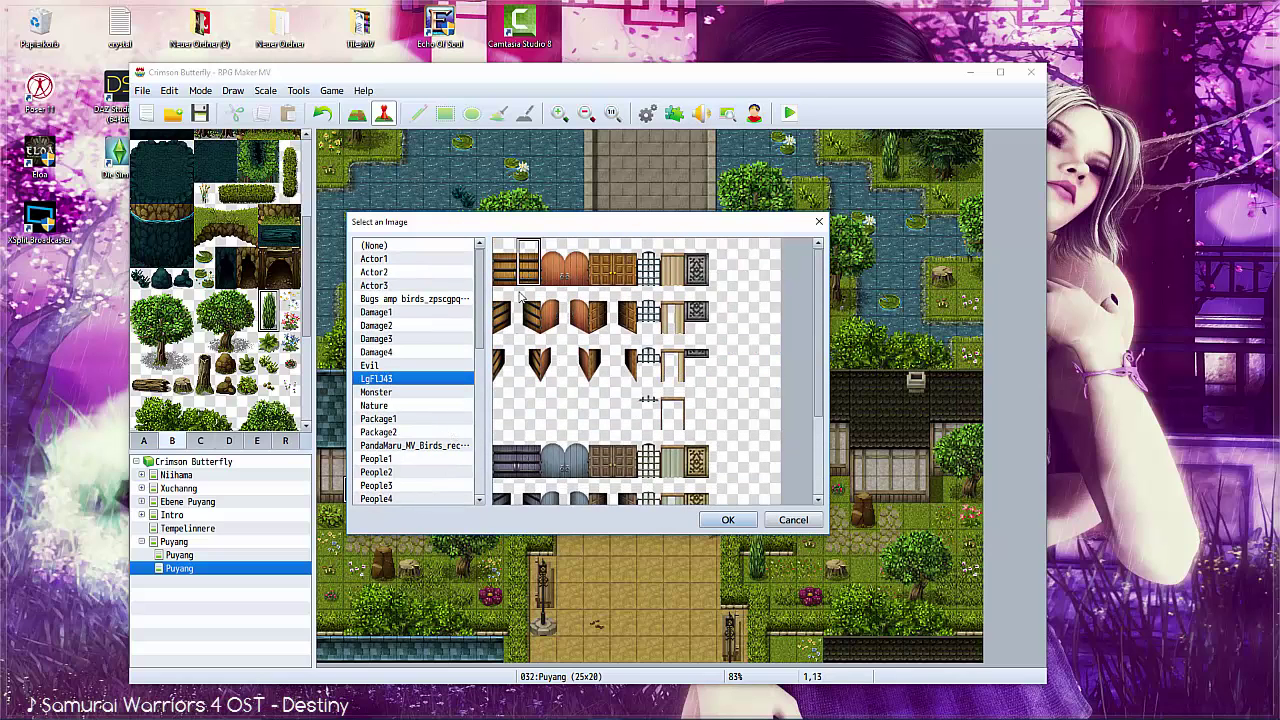
scroll(519, 295, down, 2)
click(527, 372)
double_click(527, 372)
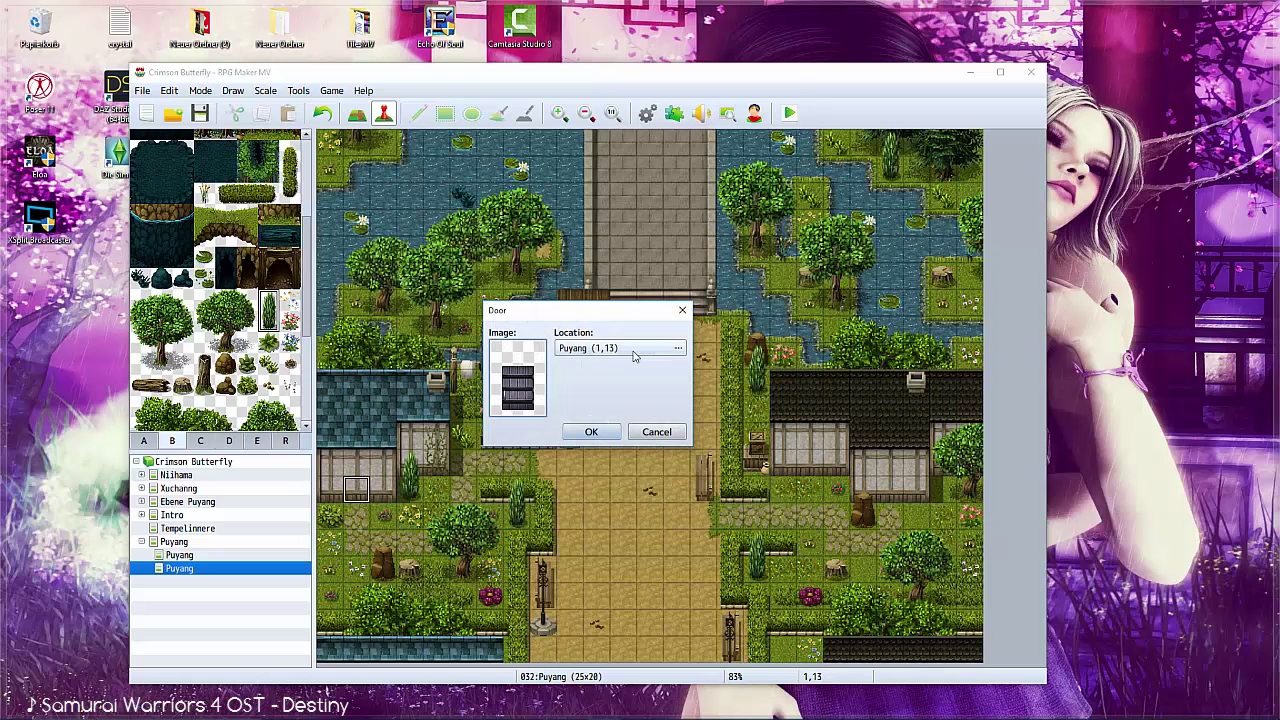
click(586, 430)
Paste a copy of the door event at the second house door.
right_click(358, 494)
right_click(888, 491)
click(916, 563)
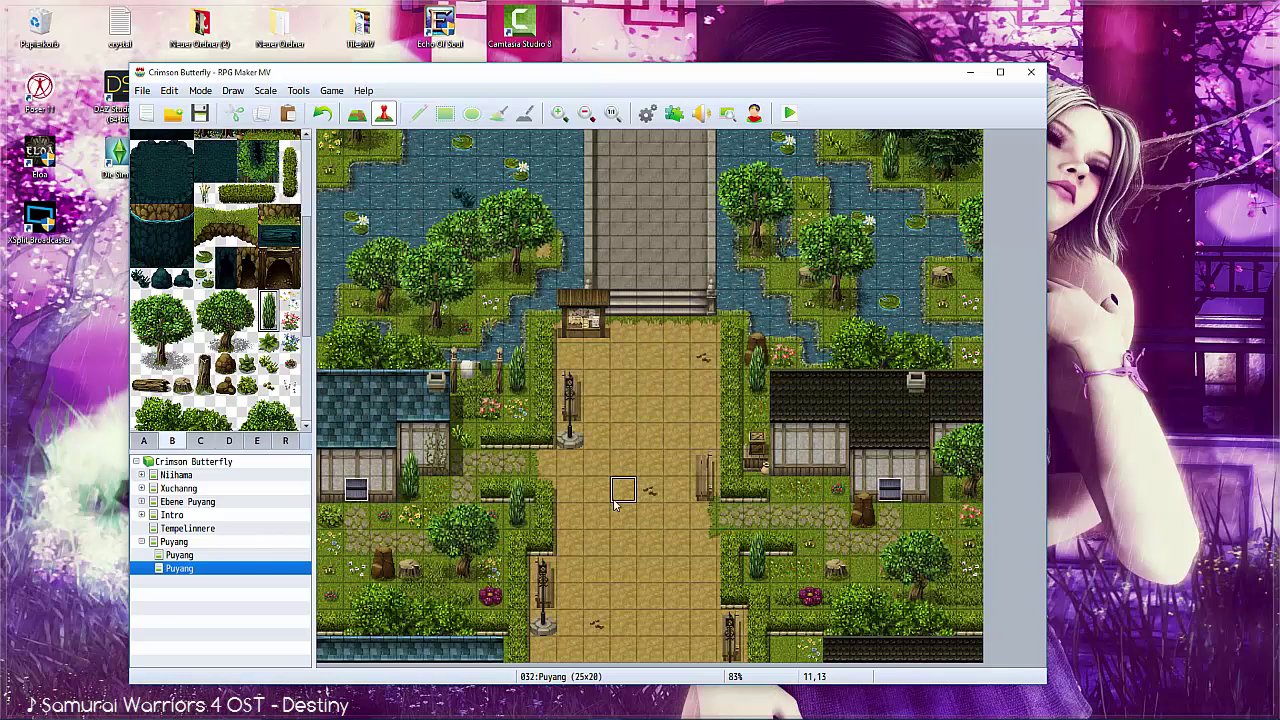
Create a butterfly event on the path, shown above characters with stepping animation.
double_click(434, 380)
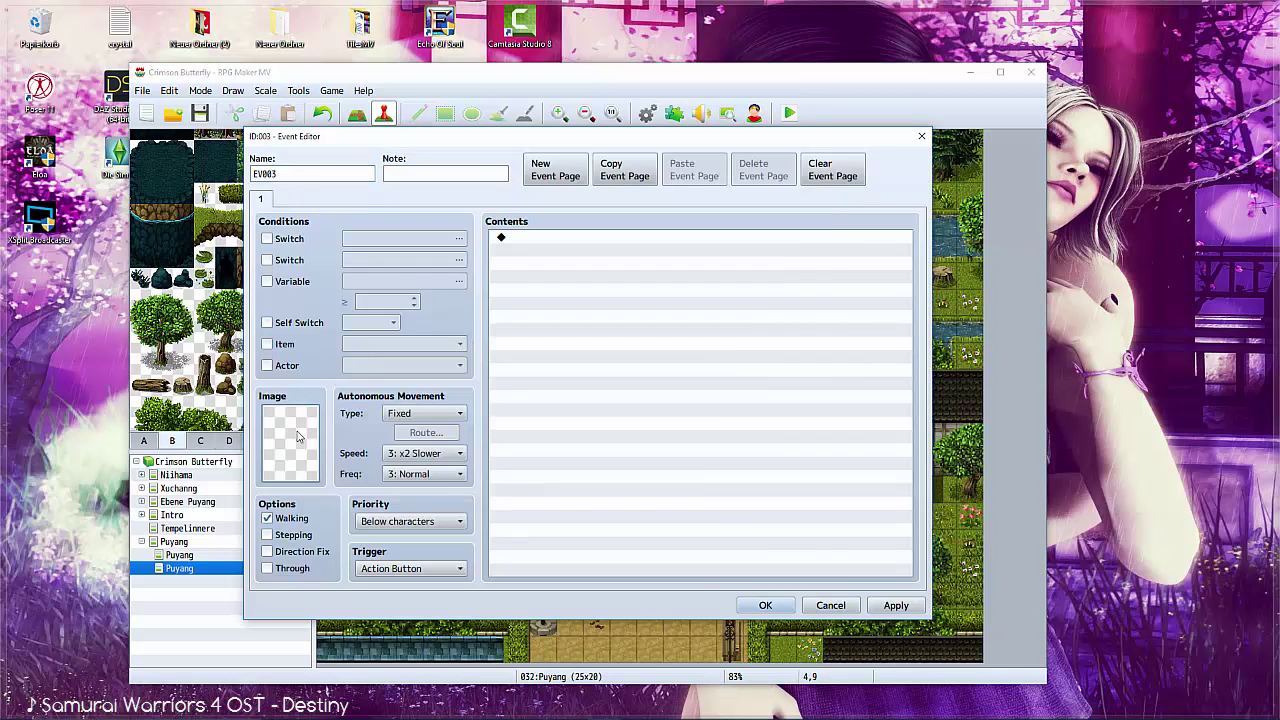
double_click(300, 435)
drag(480, 310, 480, 450)
click(430, 432)
key(Up)
key(Up)
key(Up)
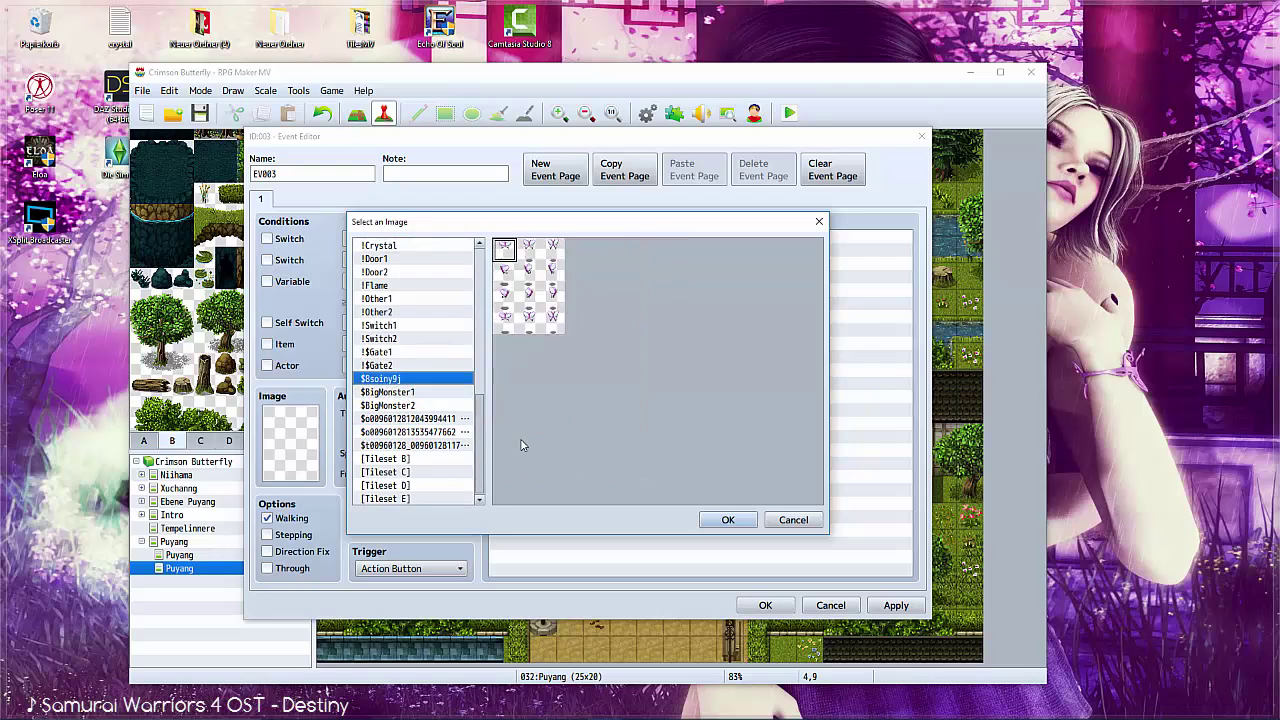
key(Up)
key(Up)
key(Up)
key(Up)
key(Up)
double_click(671, 454)
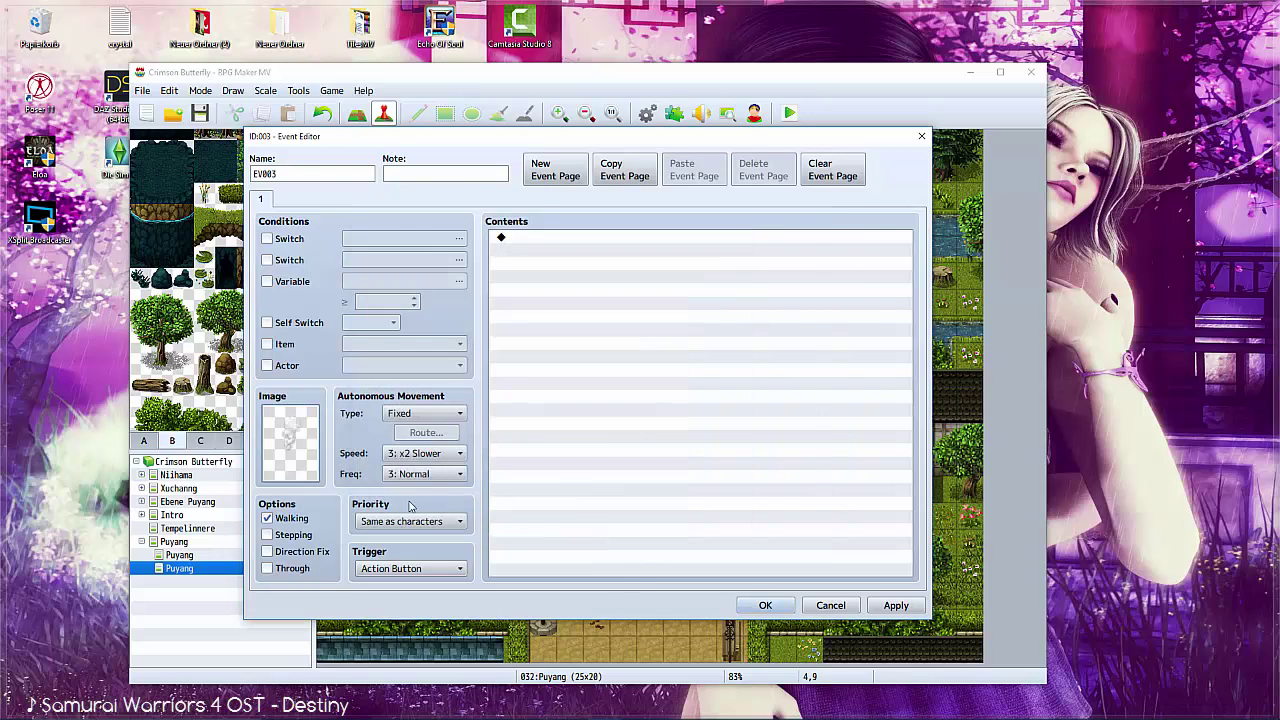
click(409, 521)
click(400, 566)
click(267, 535)
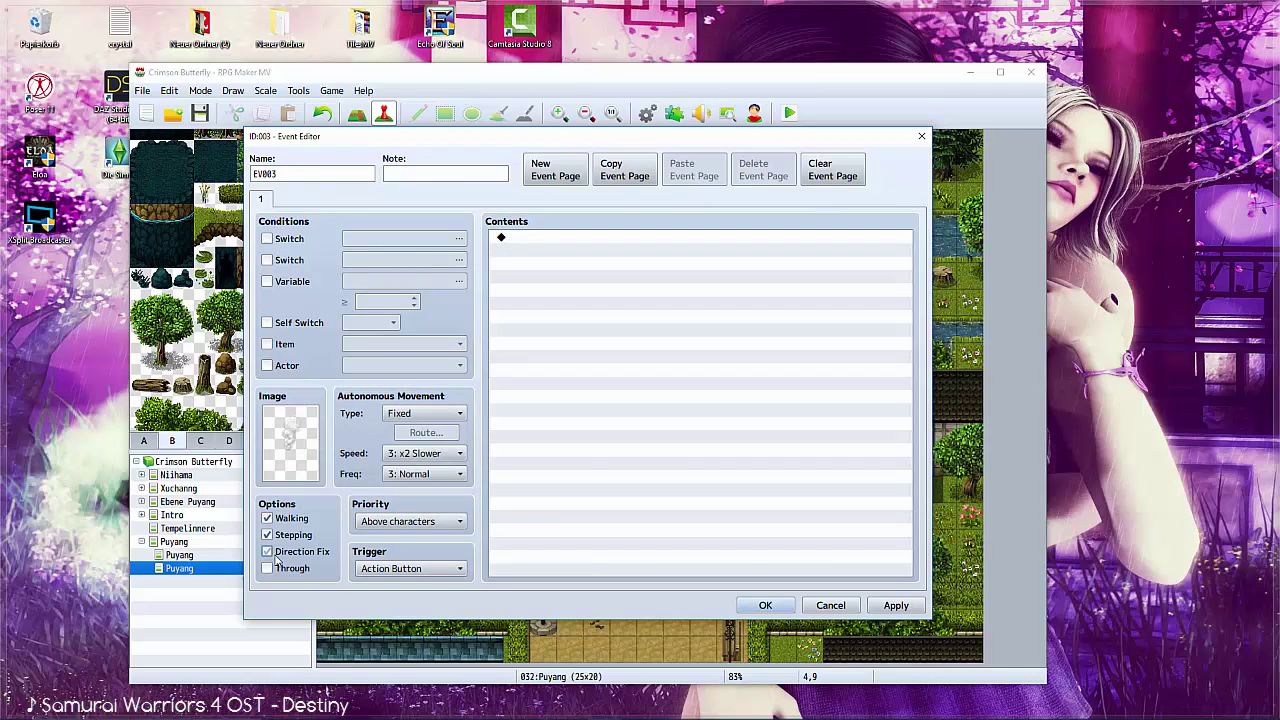
click(830, 606)
Select an empty map tile for the next event.
right_click(438, 378)
right_click(905, 372)
key(Escape)
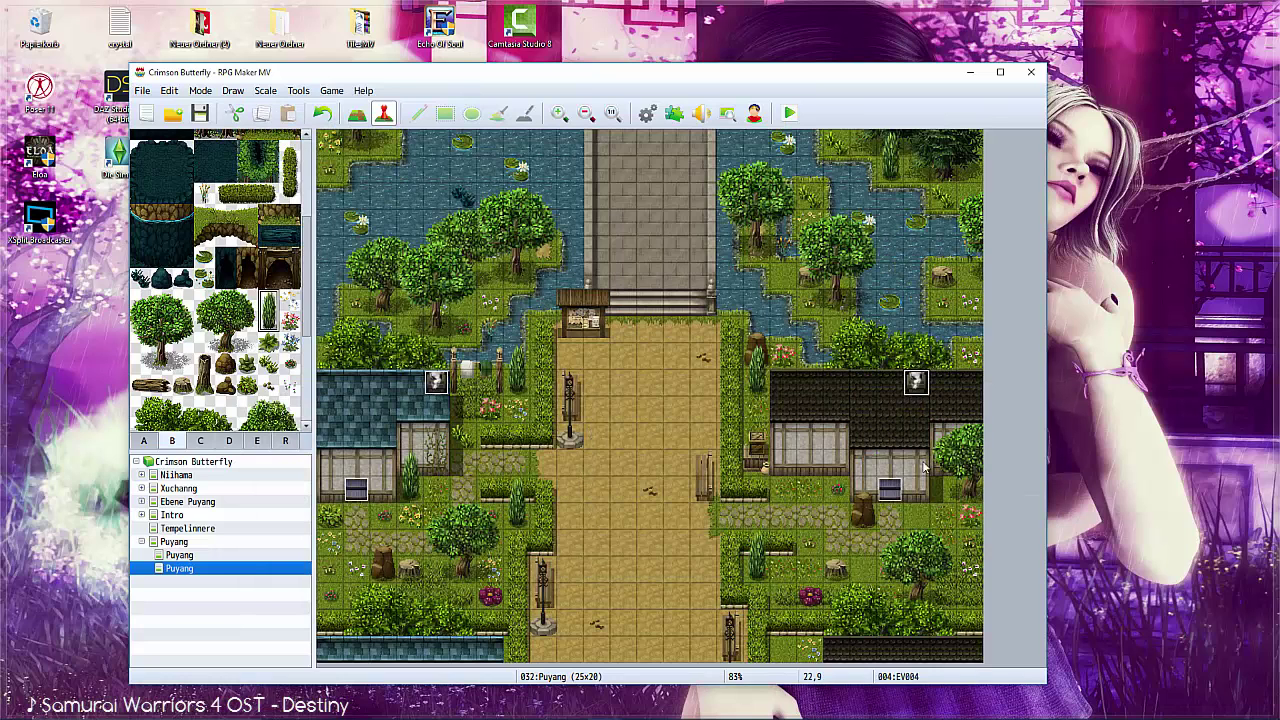
click(858, 402)
Start a new event, preview several sprite sheets, then discard it.
double_click(787, 388)
double_click(300, 445)
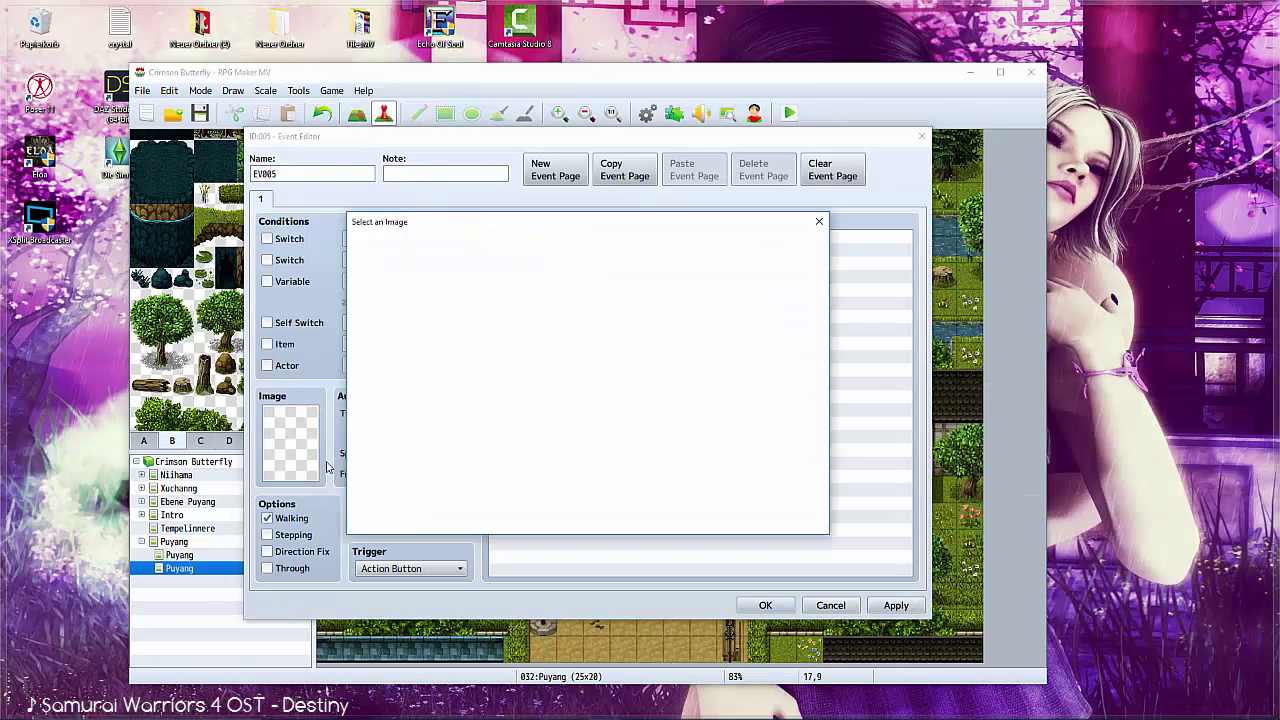
click(400, 298)
click(379, 313)
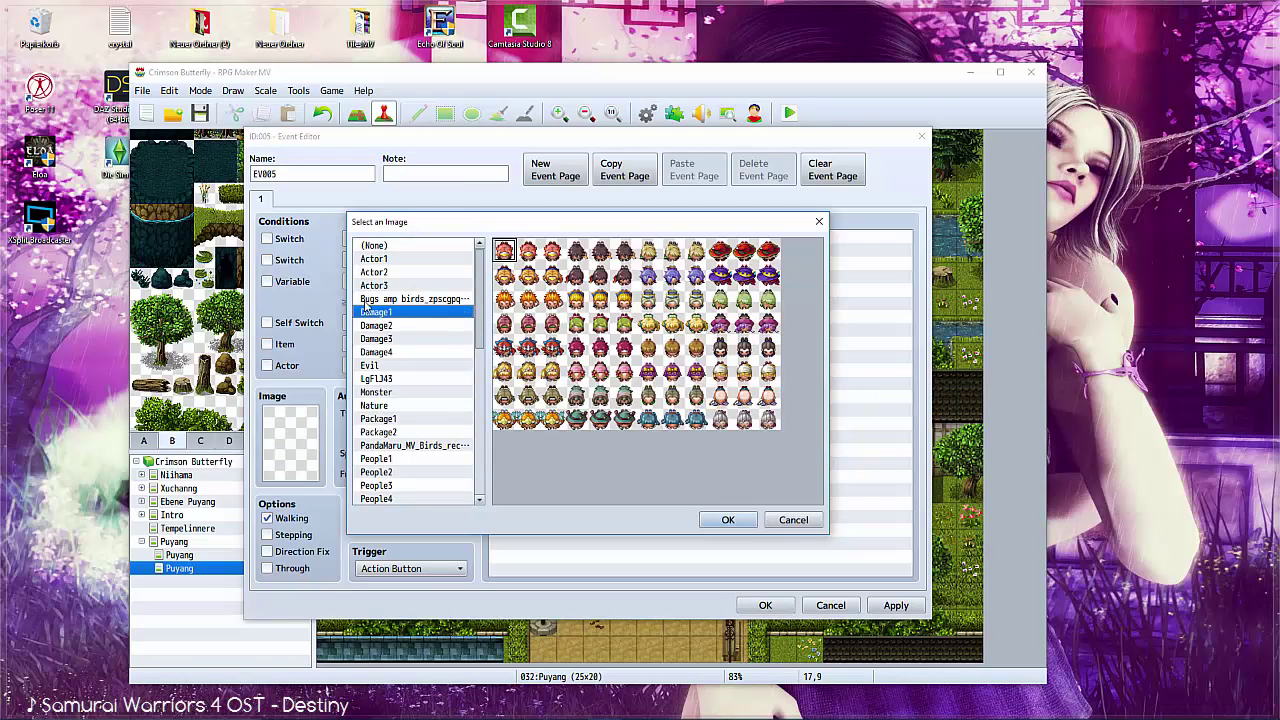
click(376, 378)
click(370, 365)
scroll(372, 368, down, 1)
click(391, 420)
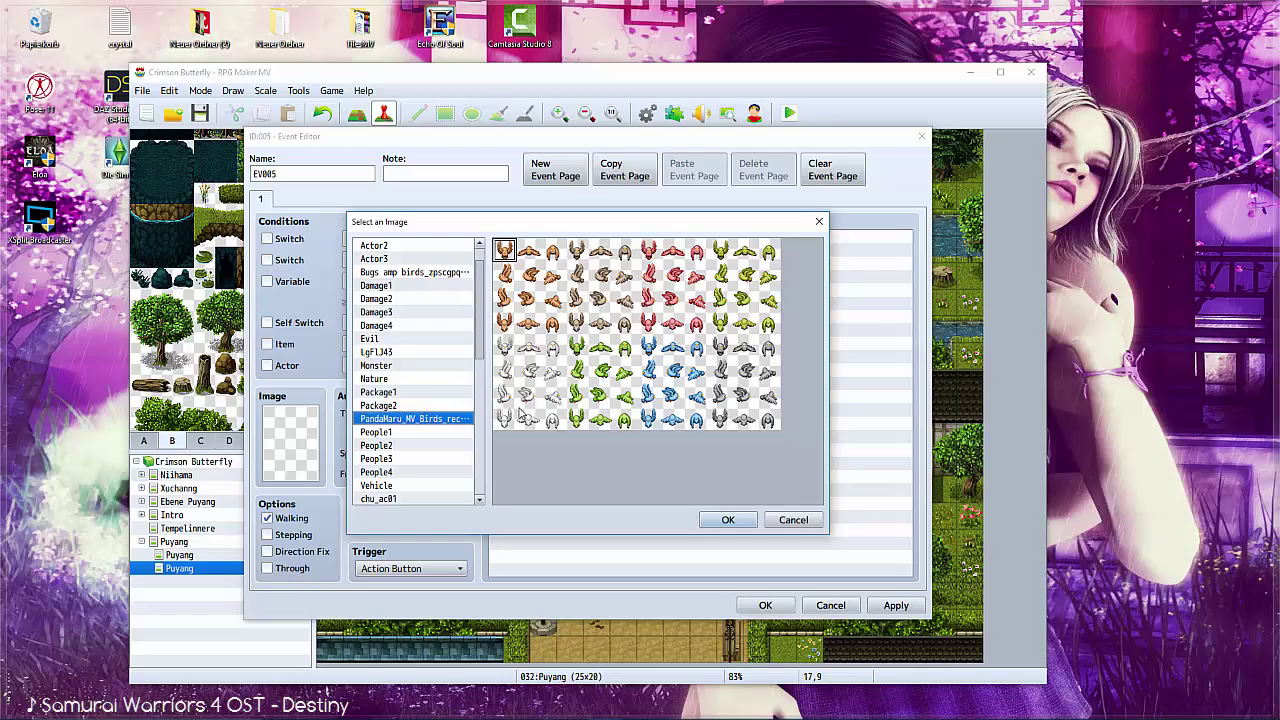
scroll(390, 445, down, 2)
key(Down)
key(Down)
key(Down)
key(Down)
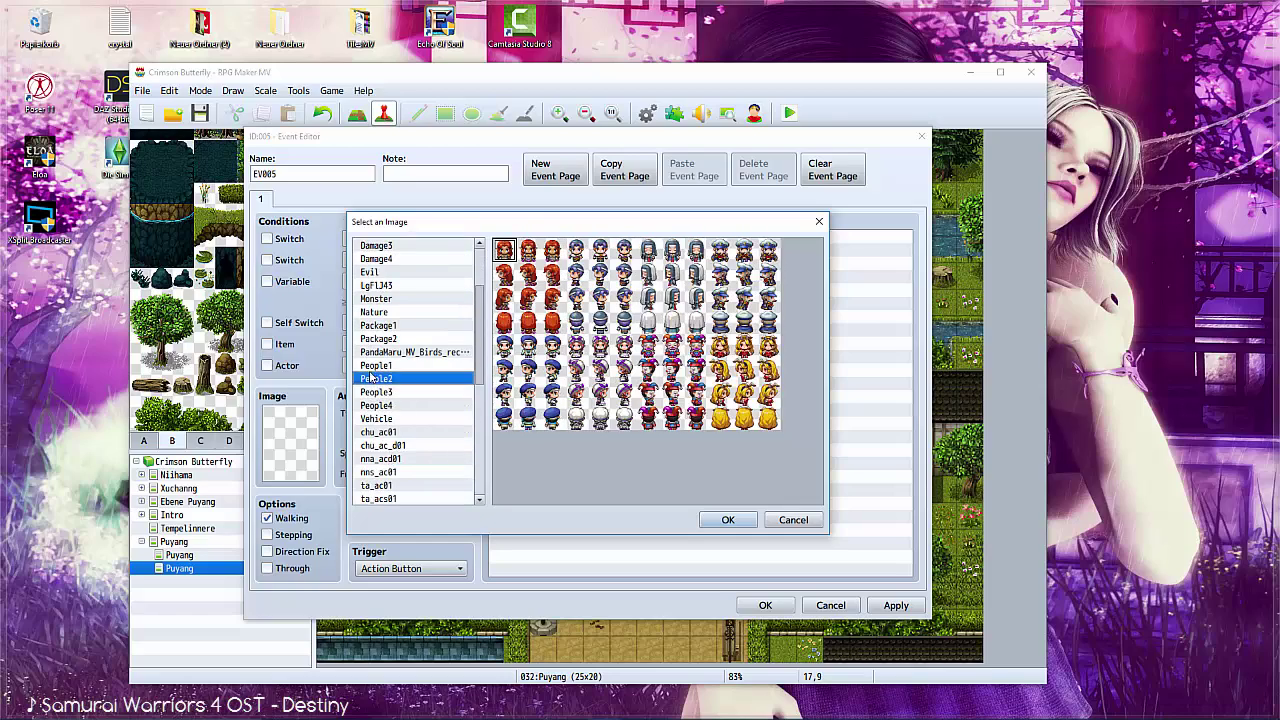
key(Down)
key(Down)
key(Down)
scroll(390, 479, down, 2)
click(389, 418)
key(Down)
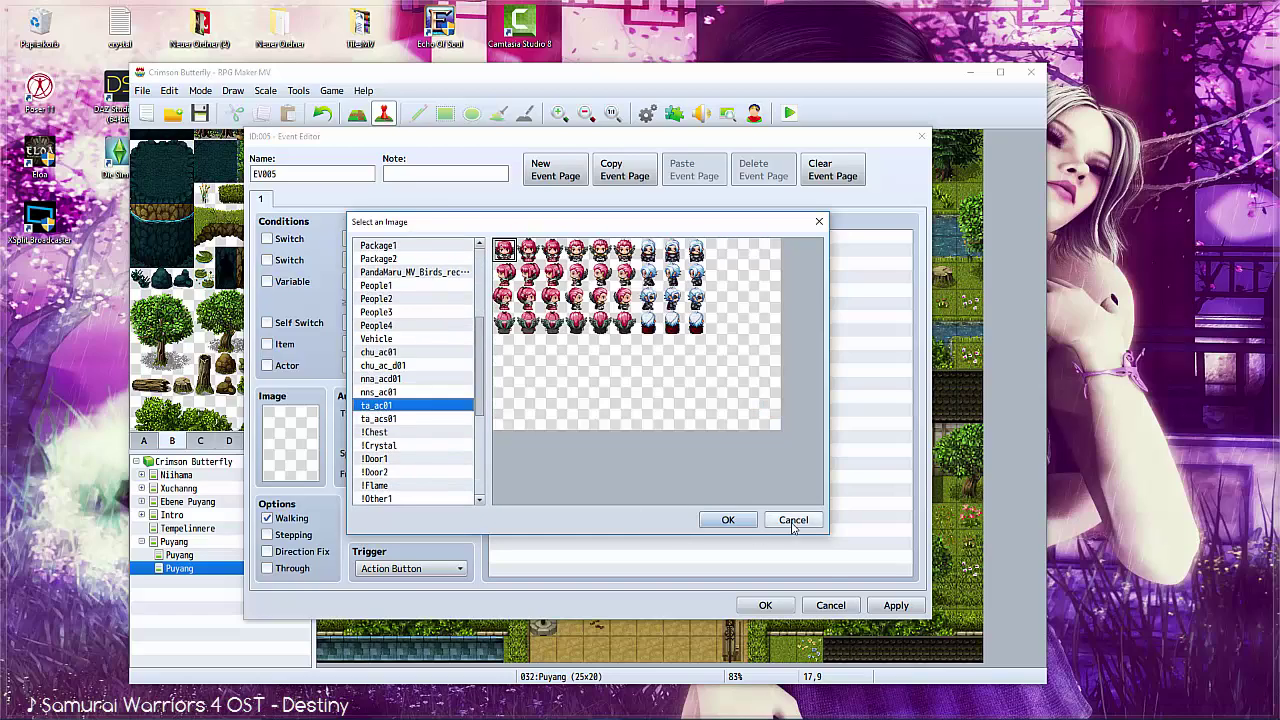
click(793, 519)
click(833, 606)
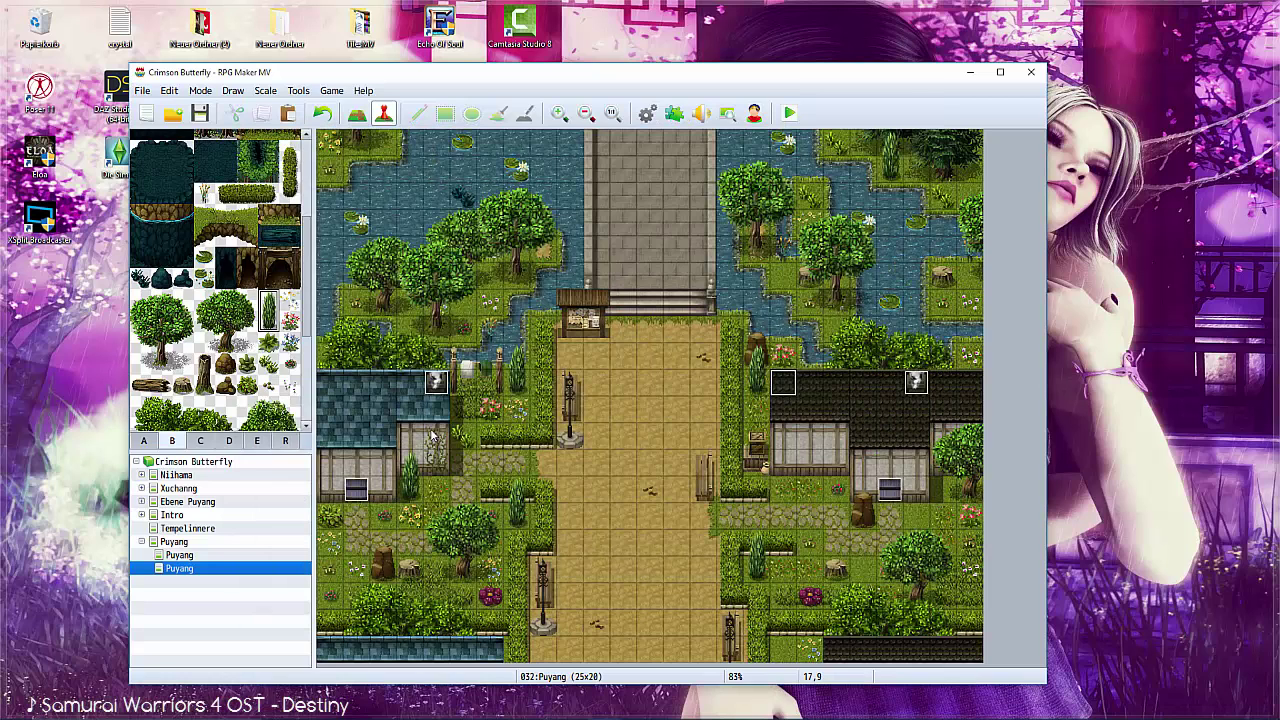
Create an event beside the left house using Actor3's grey-haired character.
double_click(434, 490)
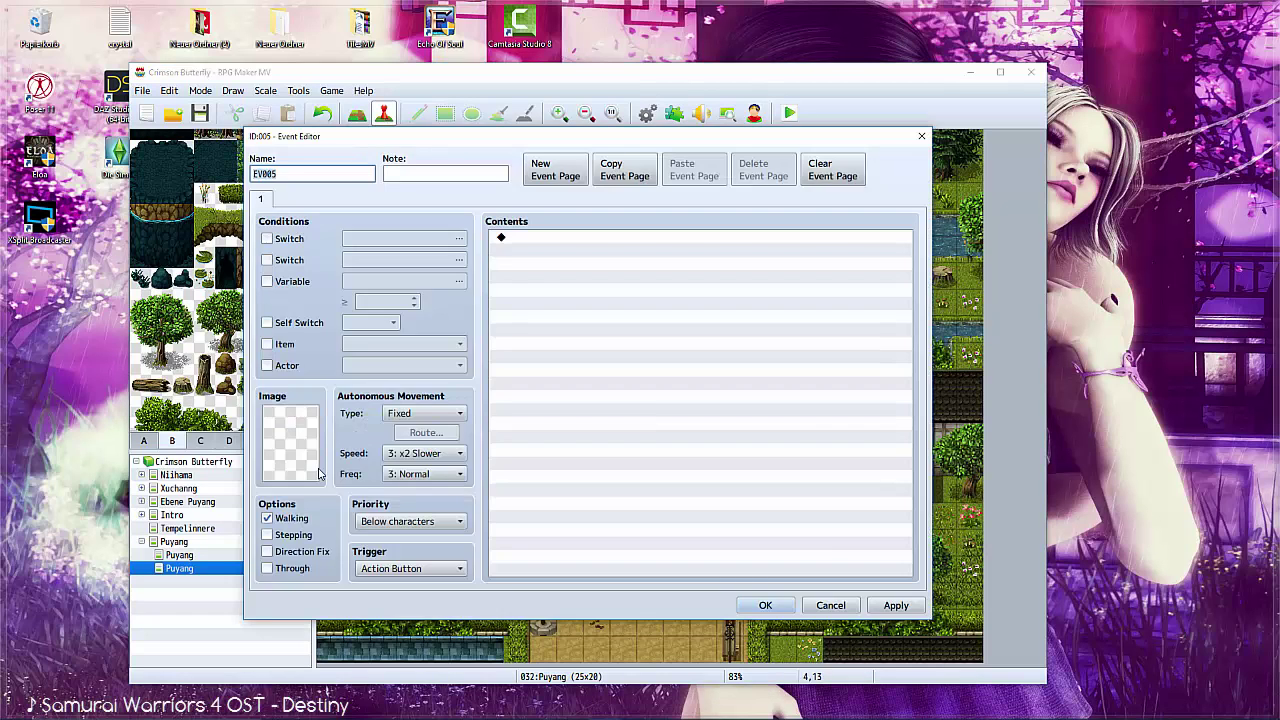
double_click(292, 462)
click(374, 404)
key(Up)
scroll(374, 404, down, 1)
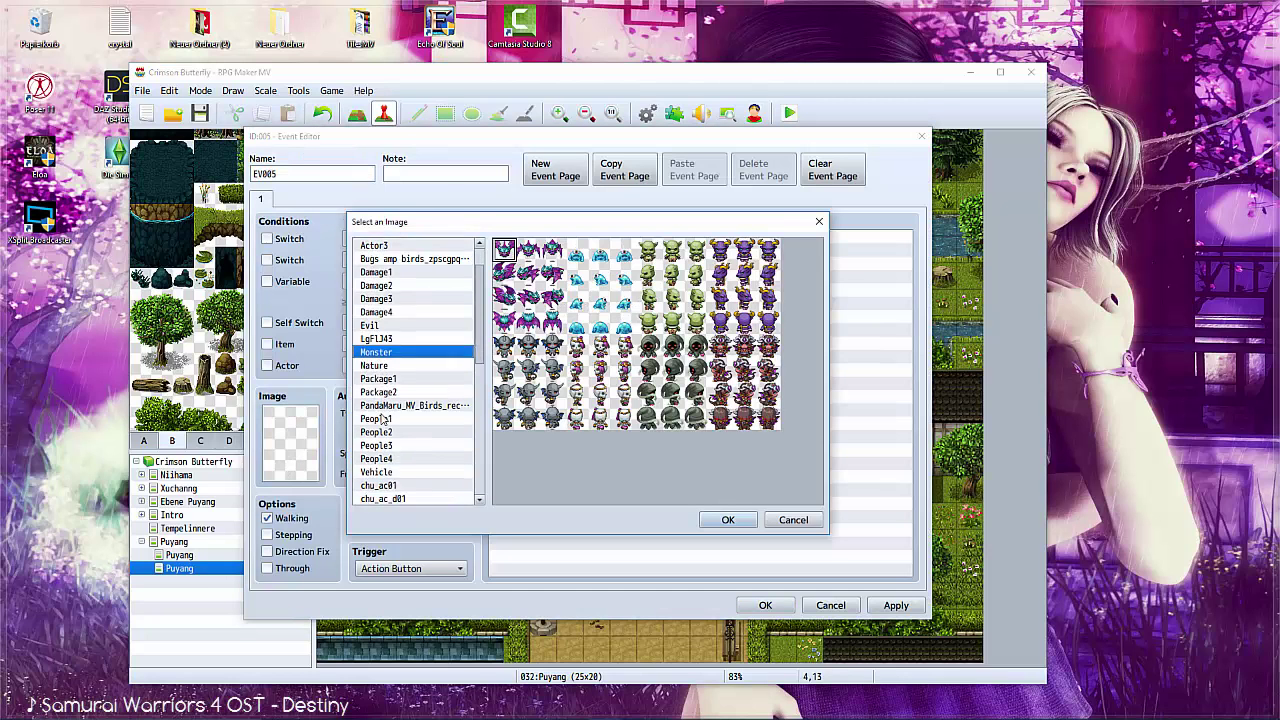
scroll(374, 404, up, 1)
click(369, 352)
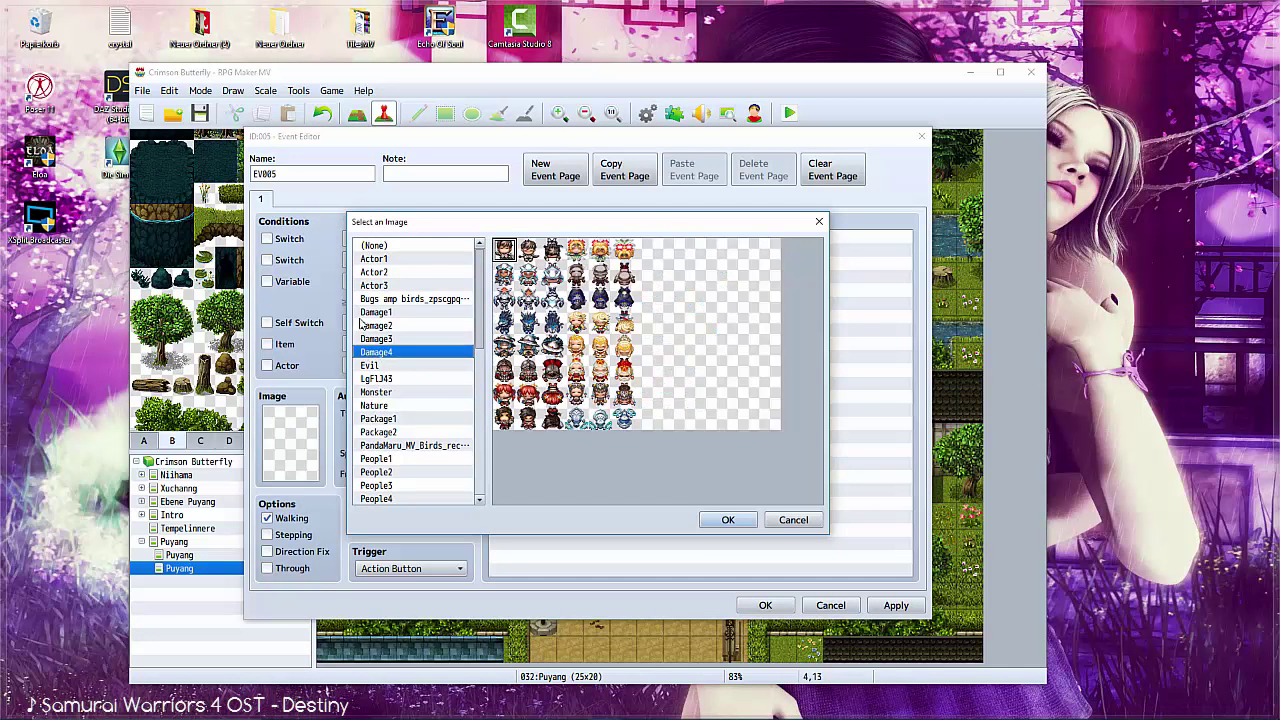
click(374, 286)
double_click(673, 345)
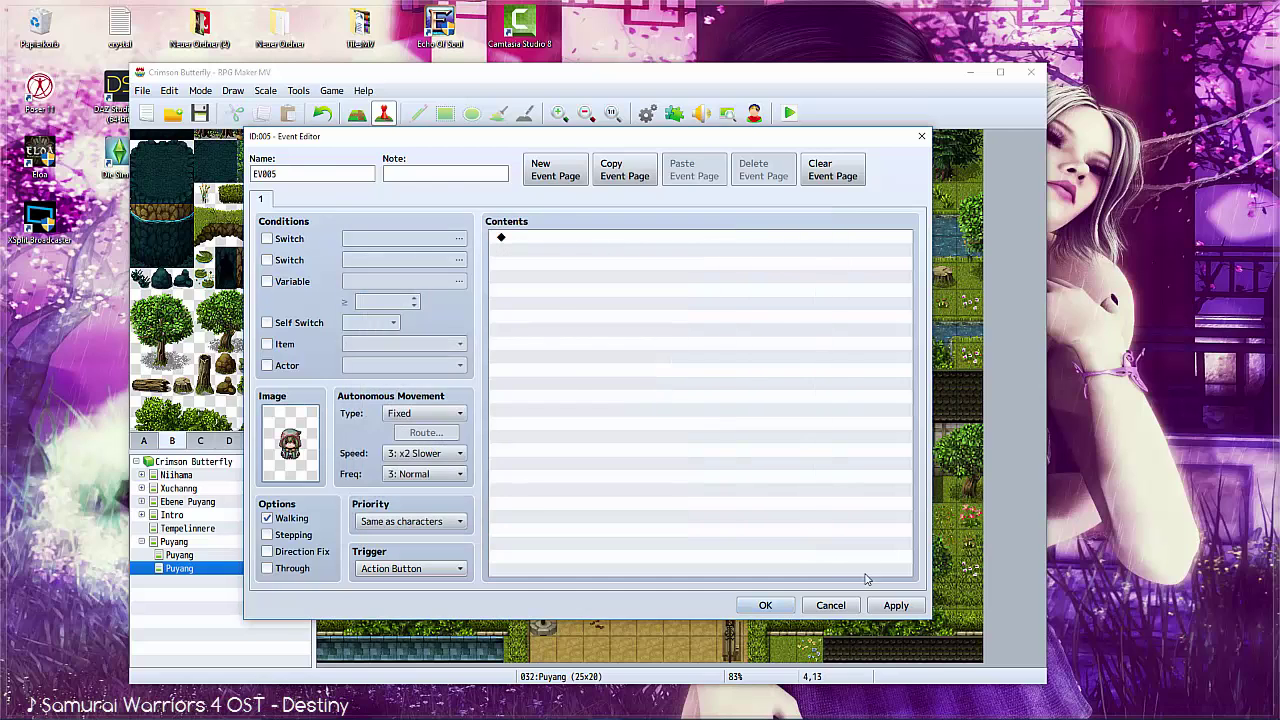
Change that event's sprite to a People4 villager and confirm the event.
double_click(292, 450)
click(381, 272)
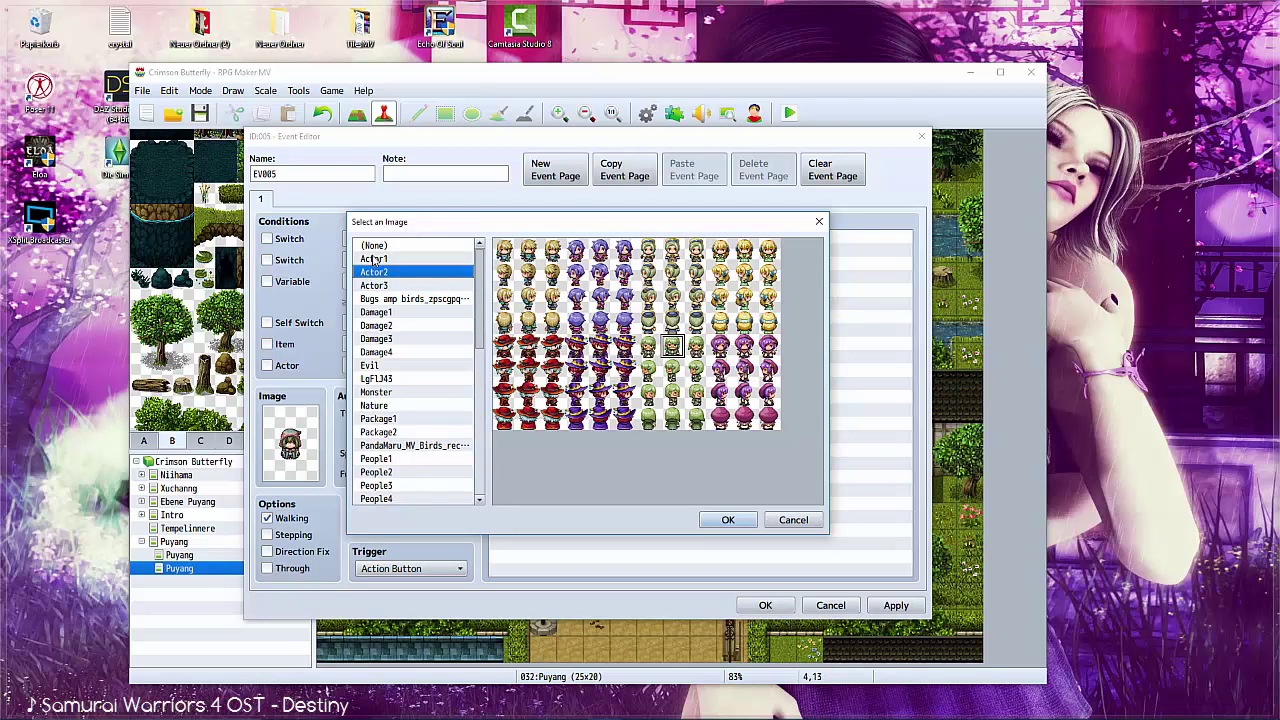
click(372, 365)
click(376, 379)
click(377, 392)
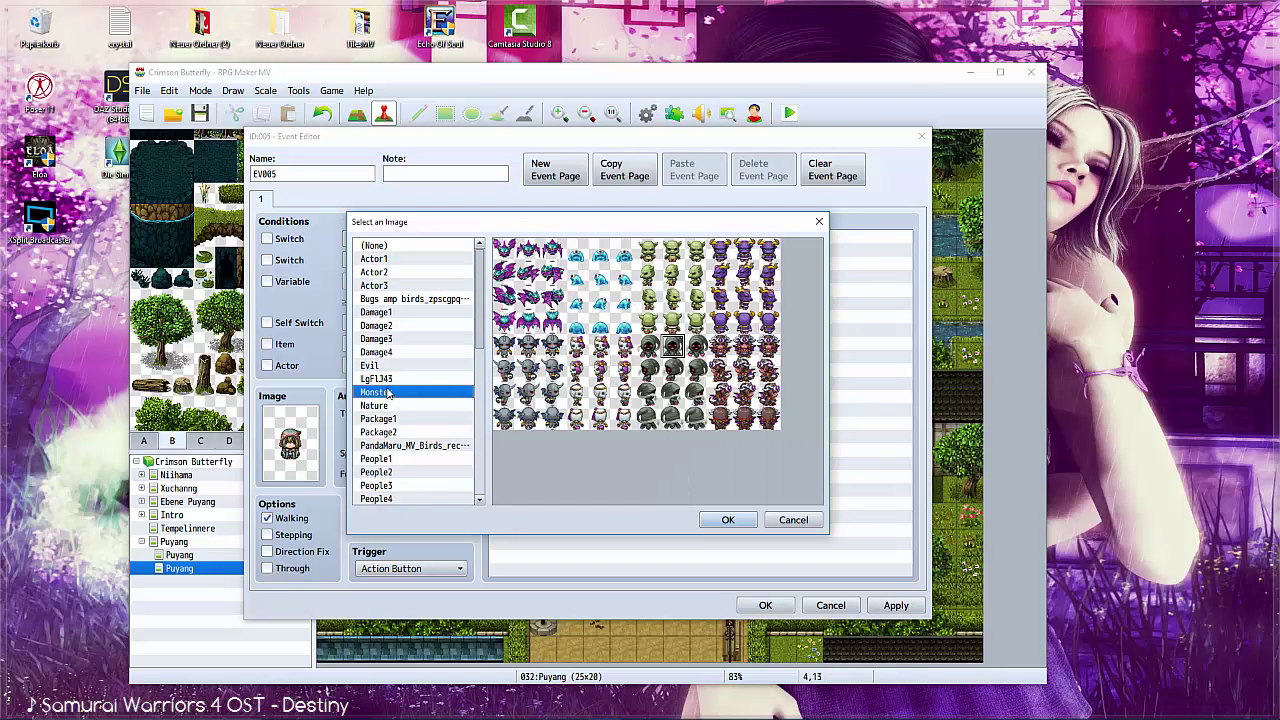
click(376, 353)
click(379, 340)
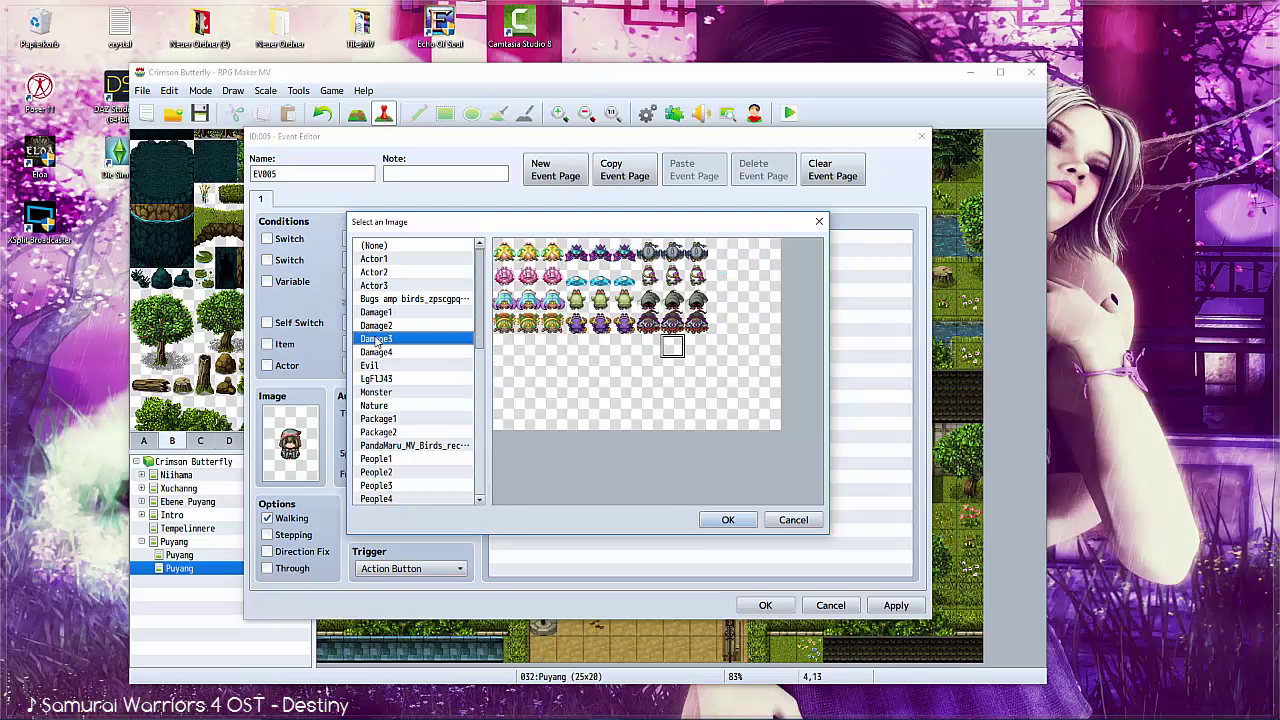
click(375, 326)
click(368, 313)
scroll(372, 323, down, 1)
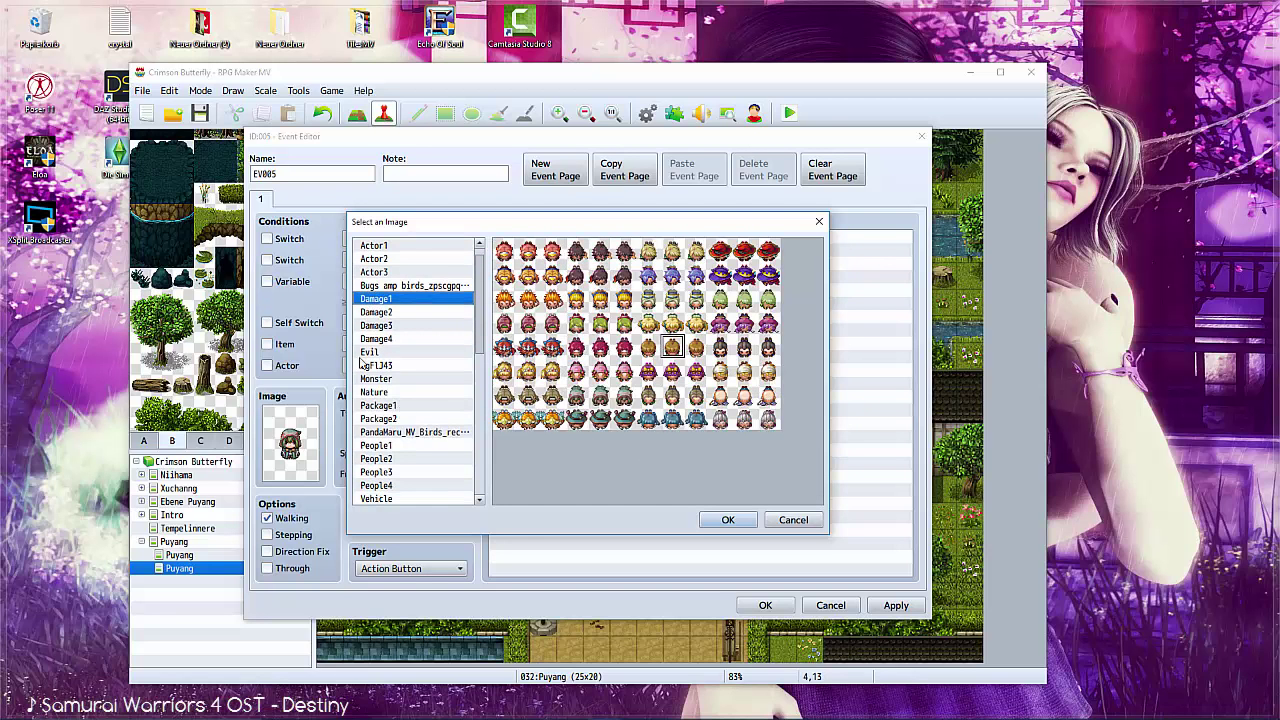
click(374, 392)
click(378, 405)
click(385, 418)
scroll(385, 418, down, 2)
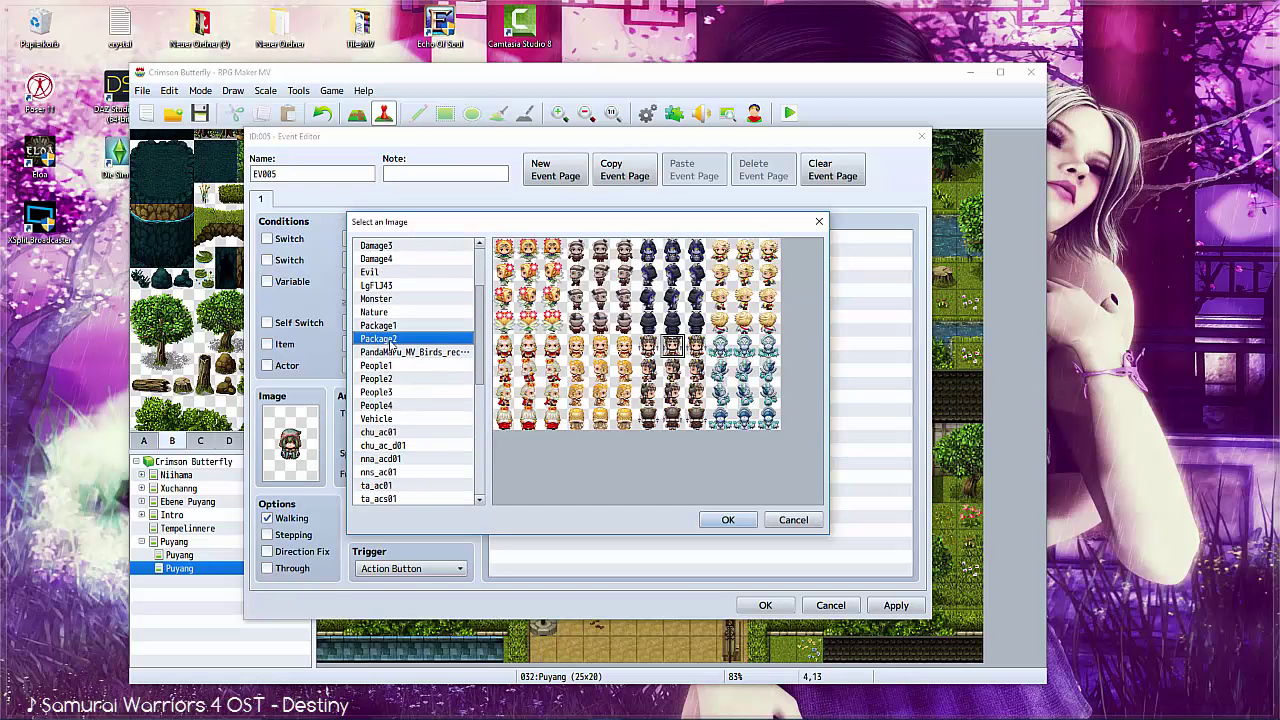
click(376, 365)
click(378, 392)
click(386, 404)
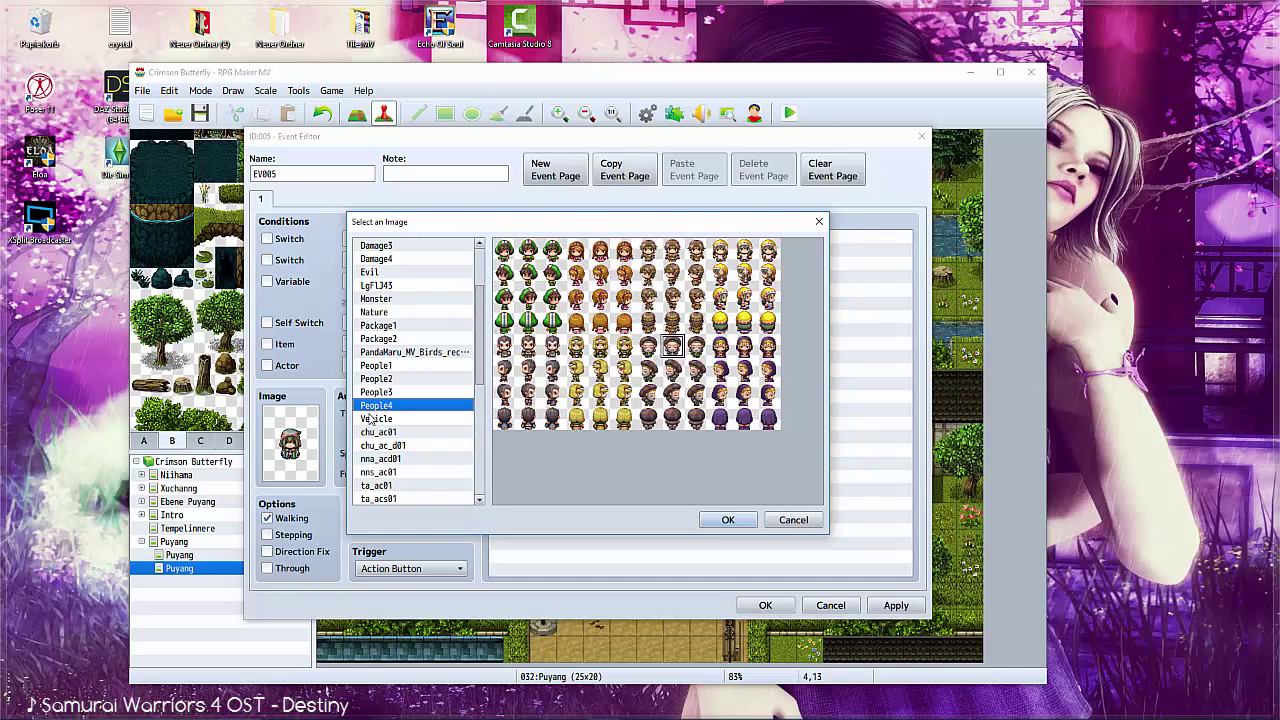
click(728, 519)
click(765, 605)
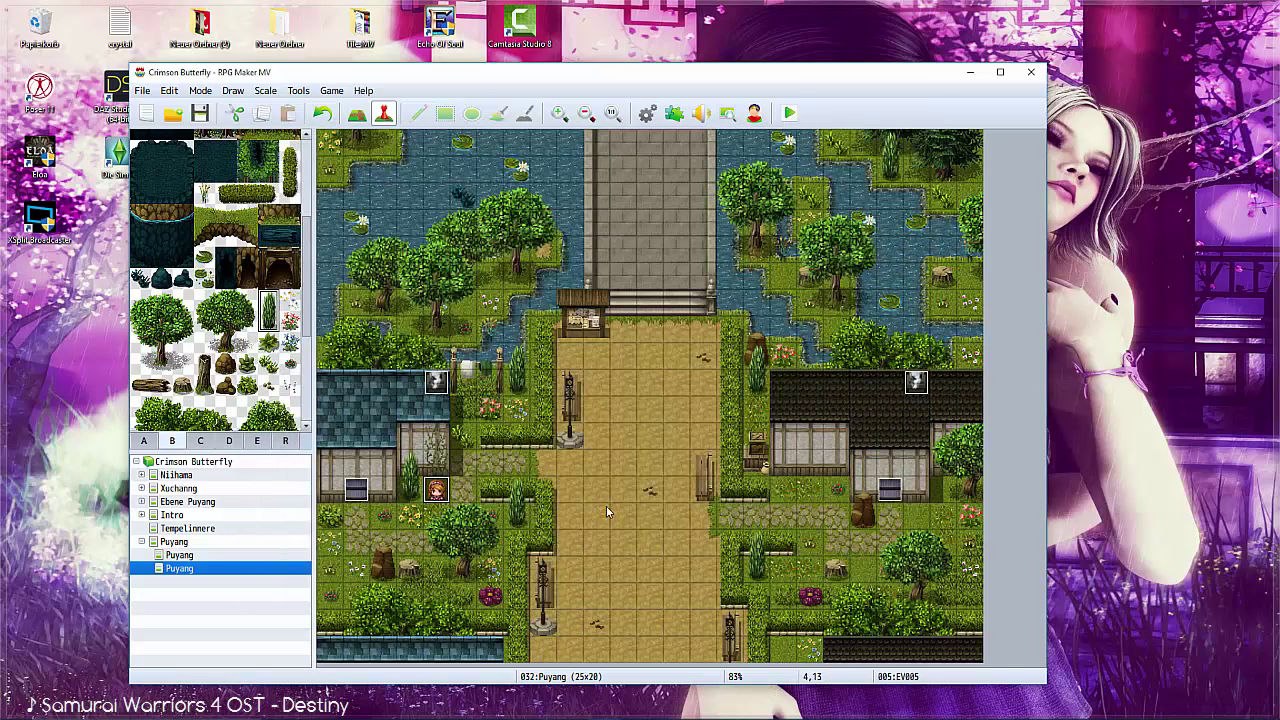
Add a green-haired character event to the right of the road.
double_click(703, 462)
double_click(292, 430)
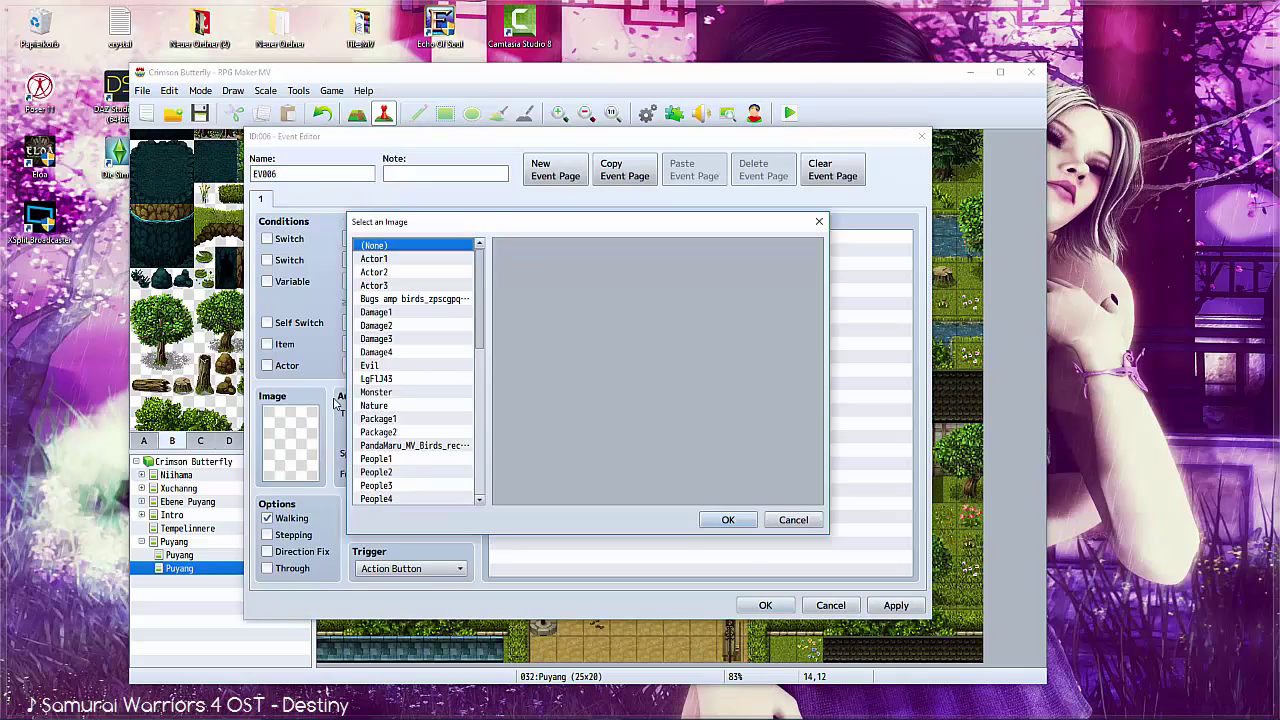
click(374, 272)
click(728, 519)
click(765, 605)
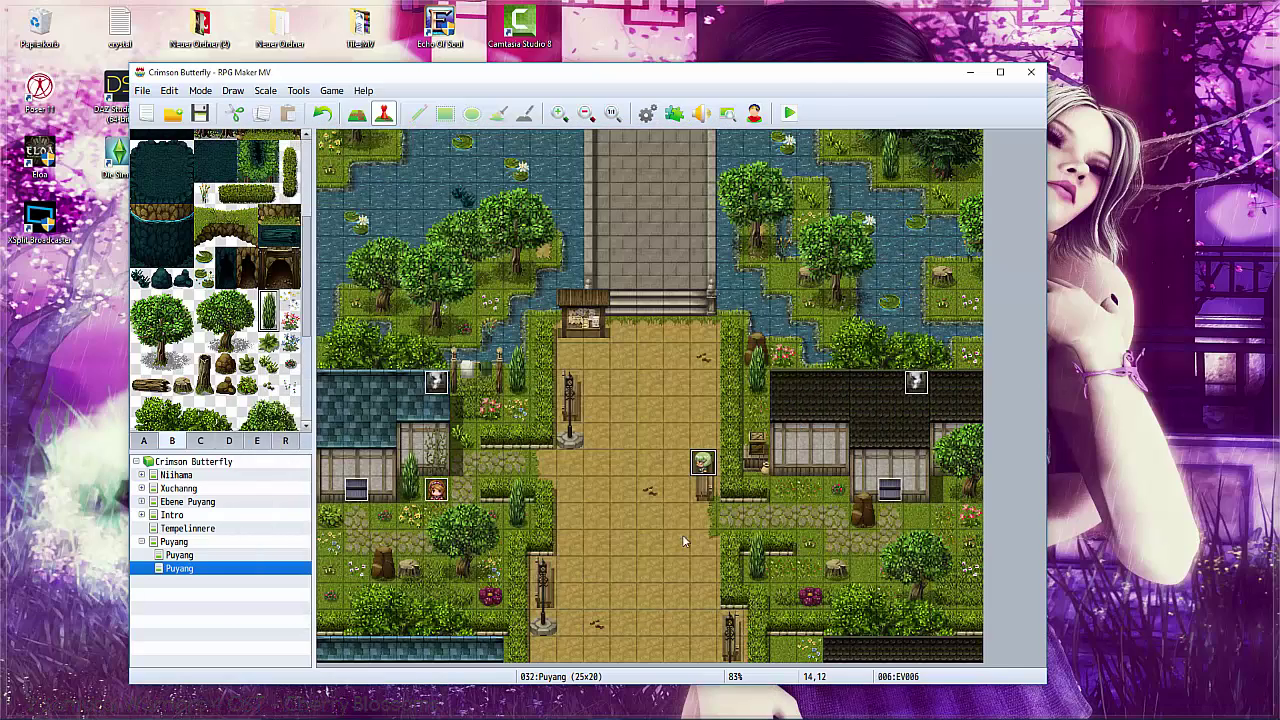
Add a red-haired Actor3 character event by the upper lamp post.
double_click(565, 400)
double_click(287, 436)
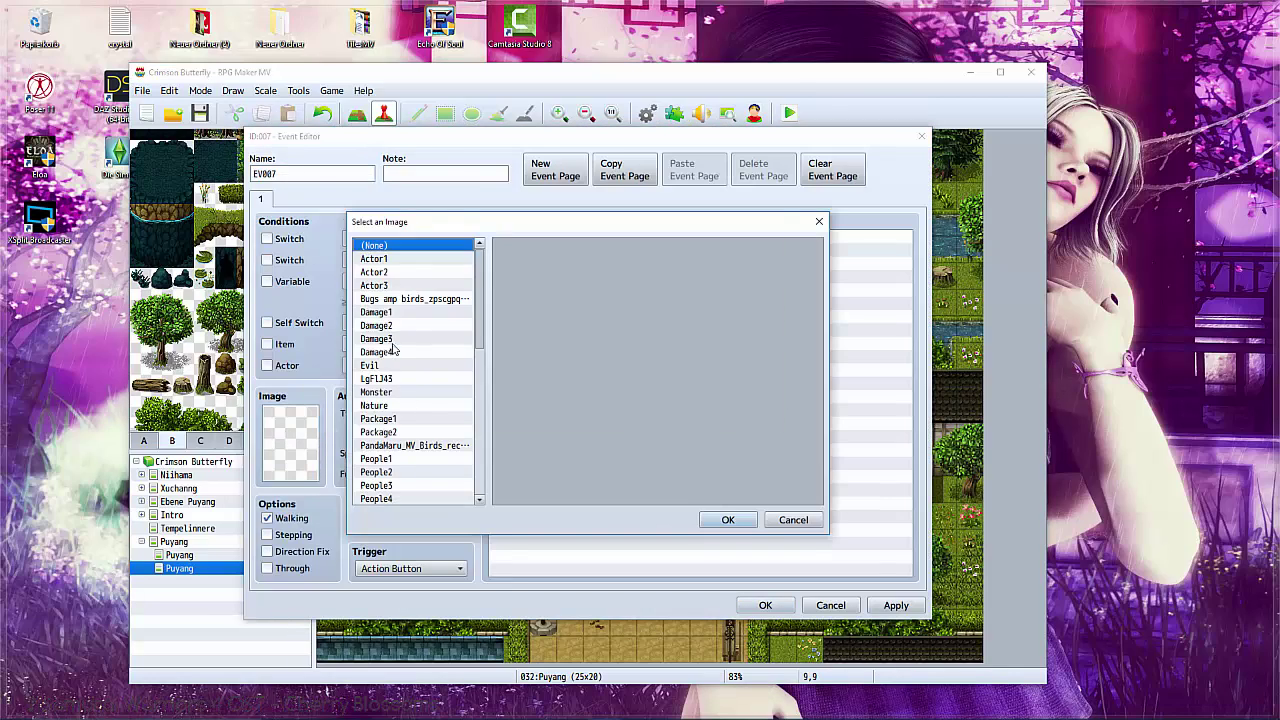
click(376, 285)
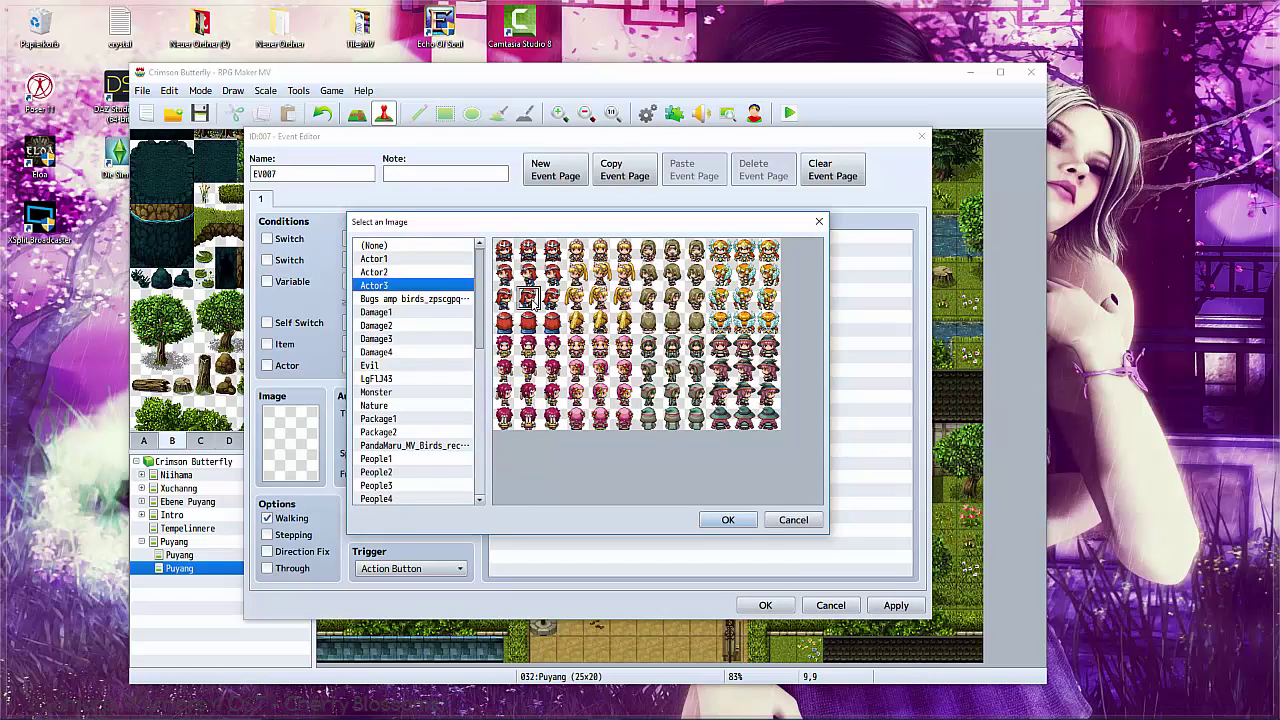
click(728, 519)
click(896, 605)
click(765, 605)
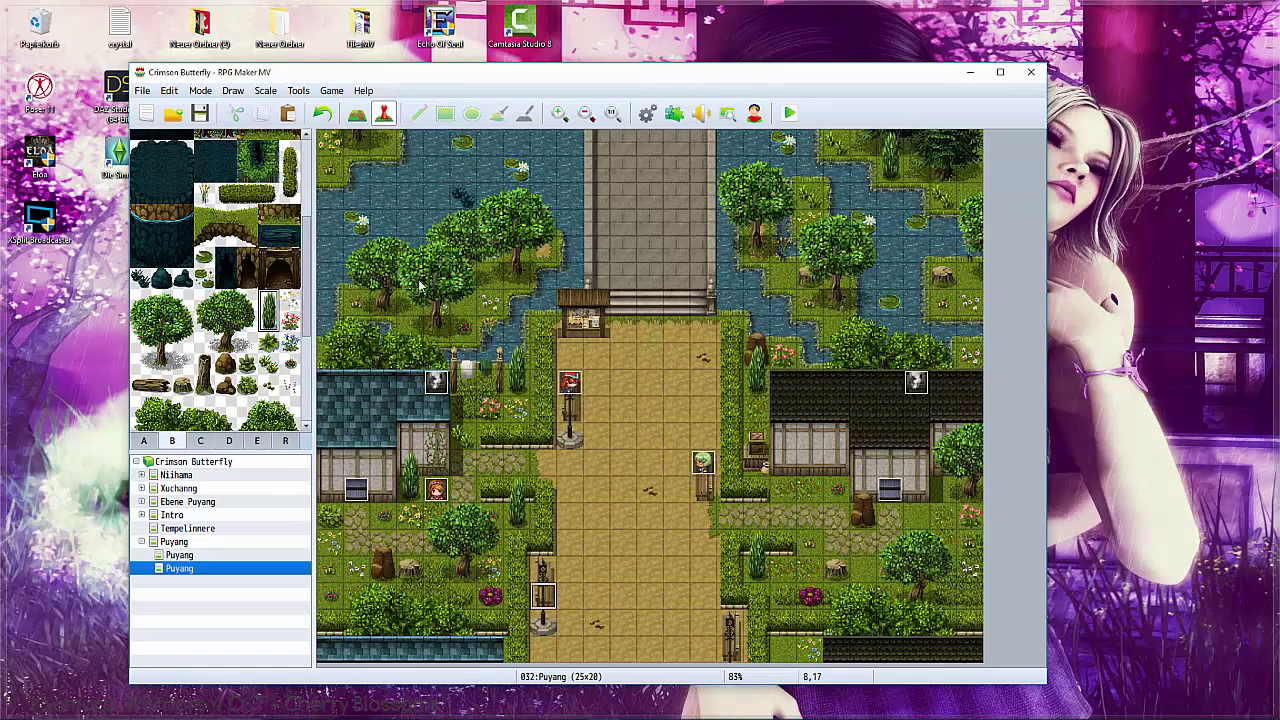
Create a new event on the map tile and give it the butterfly sprite from ta_acs01.
double_click(410, 196)
double_click(290, 440)
click(378, 431)
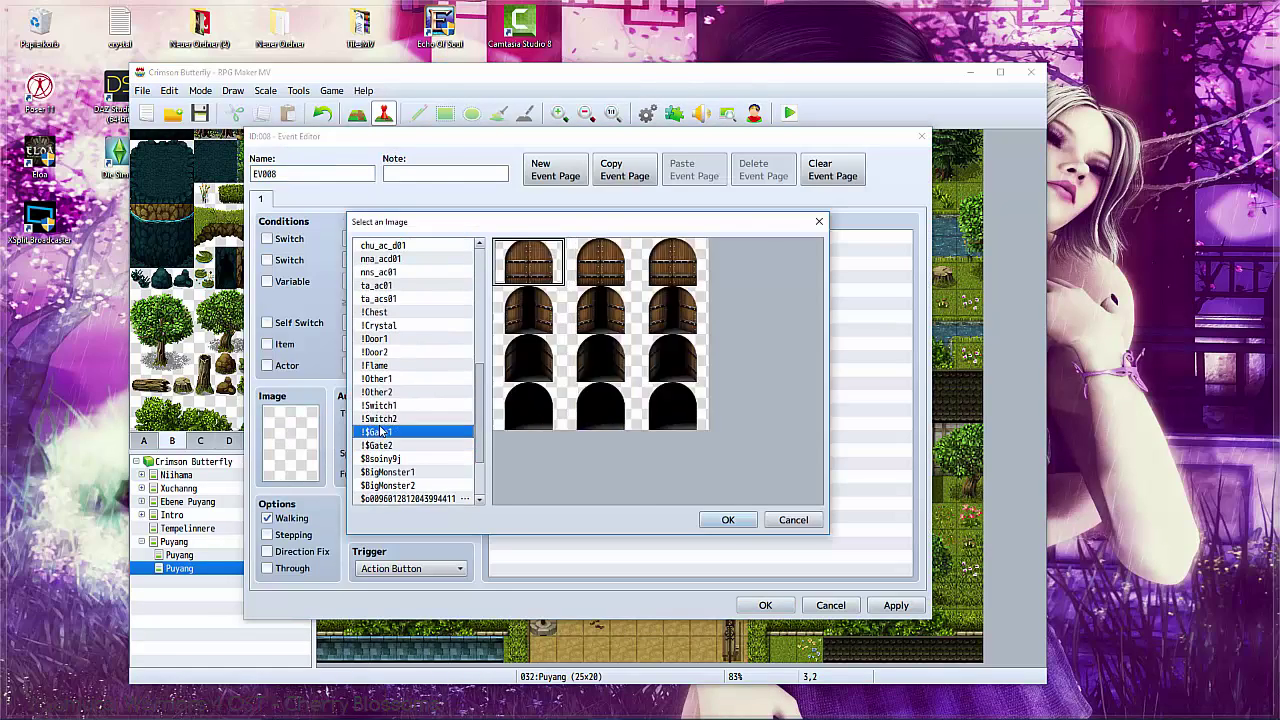
click(380, 418)
click(380, 405)
click(381, 391)
click(383, 378)
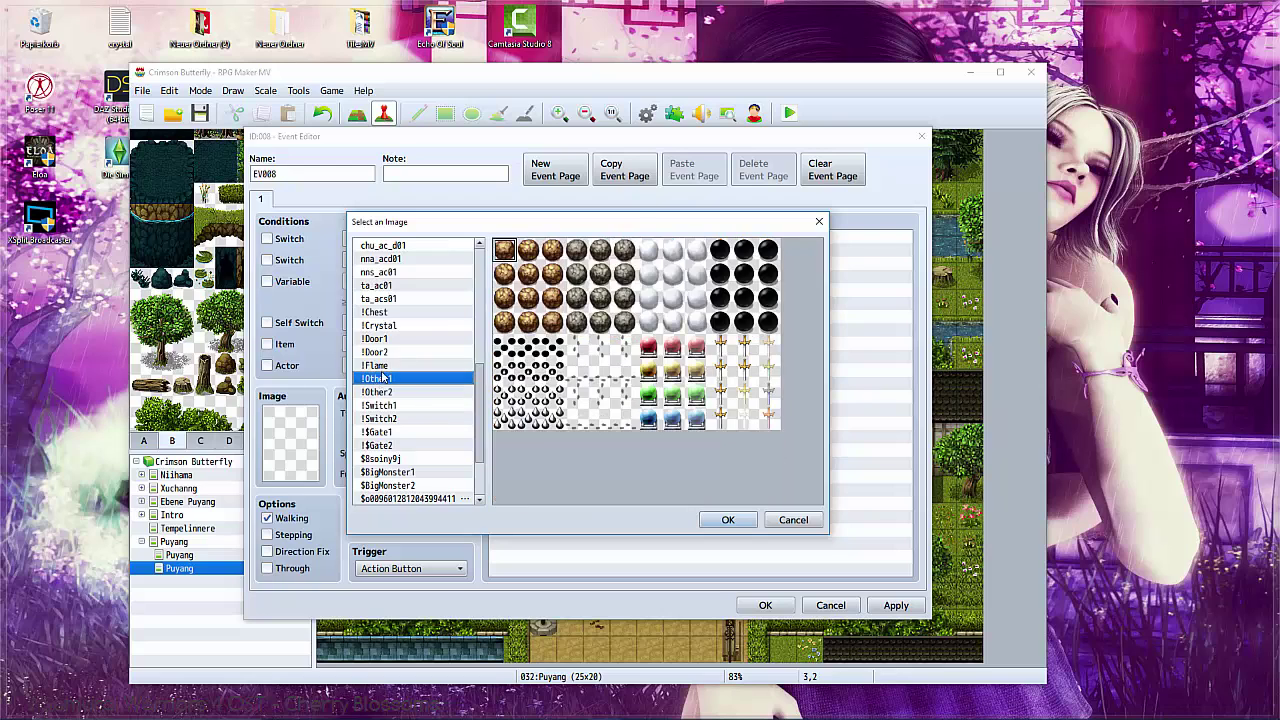
click(382, 365)
click(382, 352)
click(382, 339)
click(383, 352)
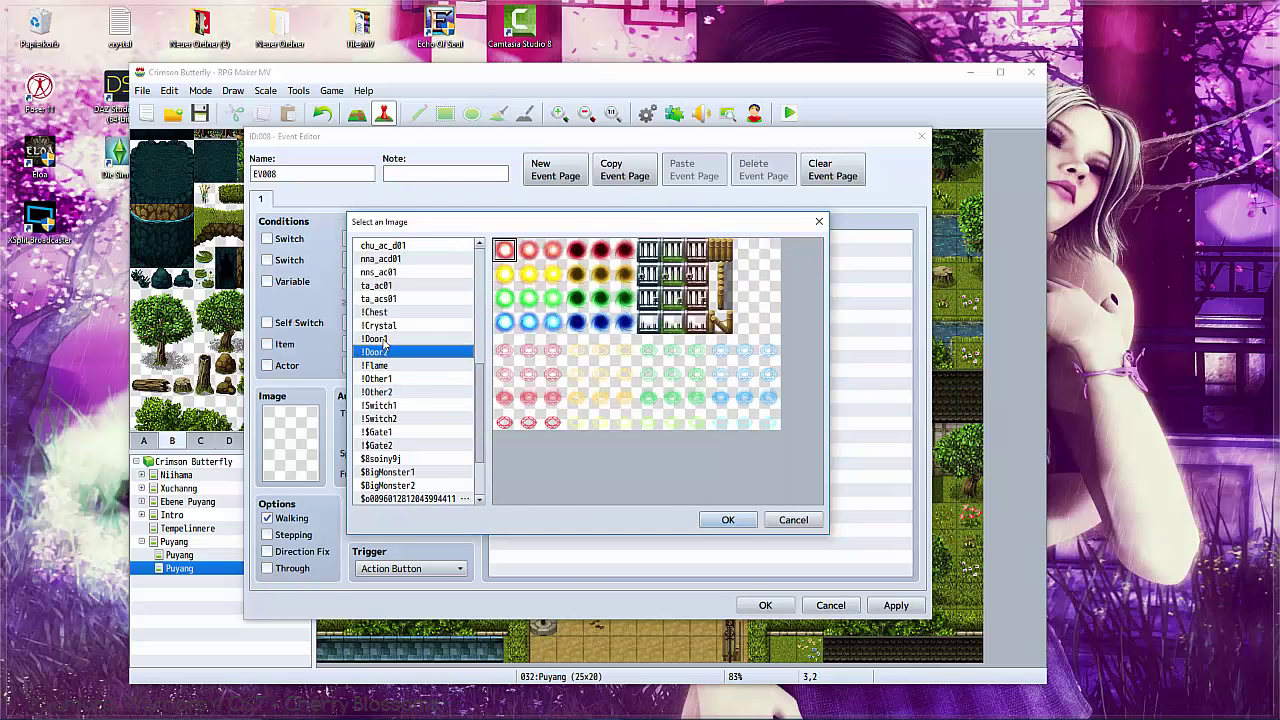
click(384, 325)
click(385, 312)
scroll(390, 330, up, 1)
click(391, 339)
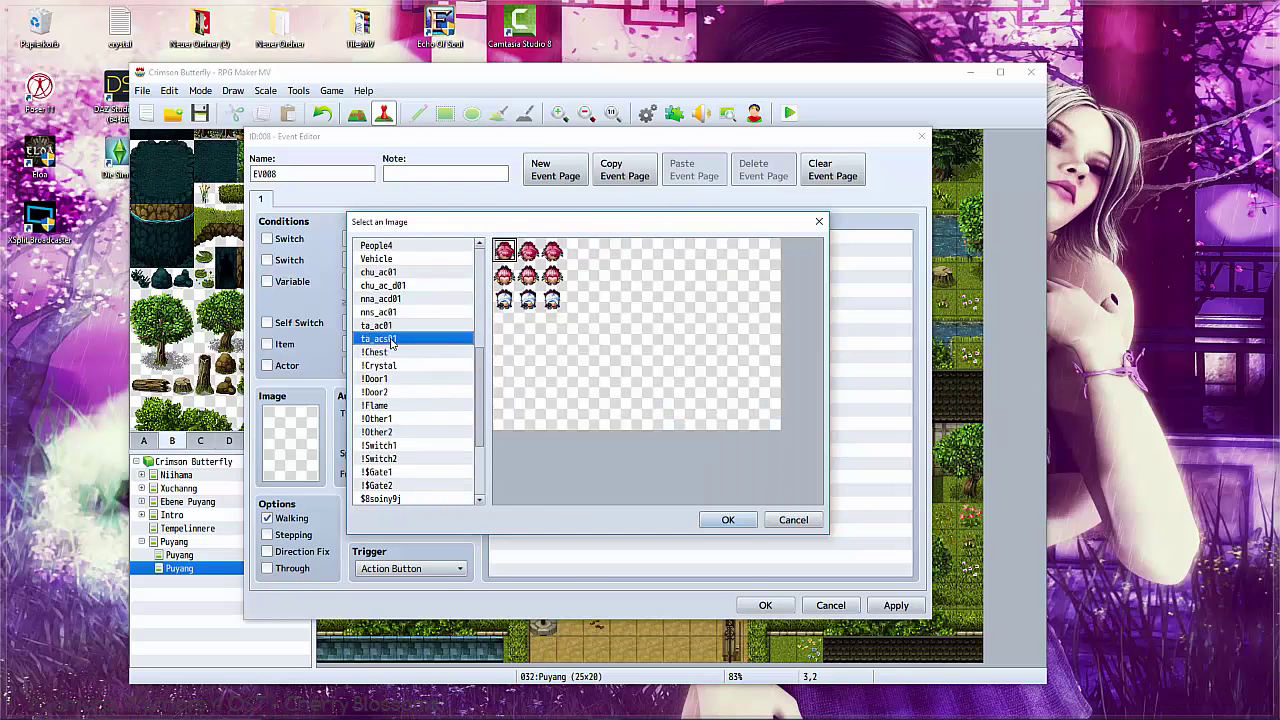
scroll(391, 341, down, 1)
click(385, 380)
double_click(505, 283)
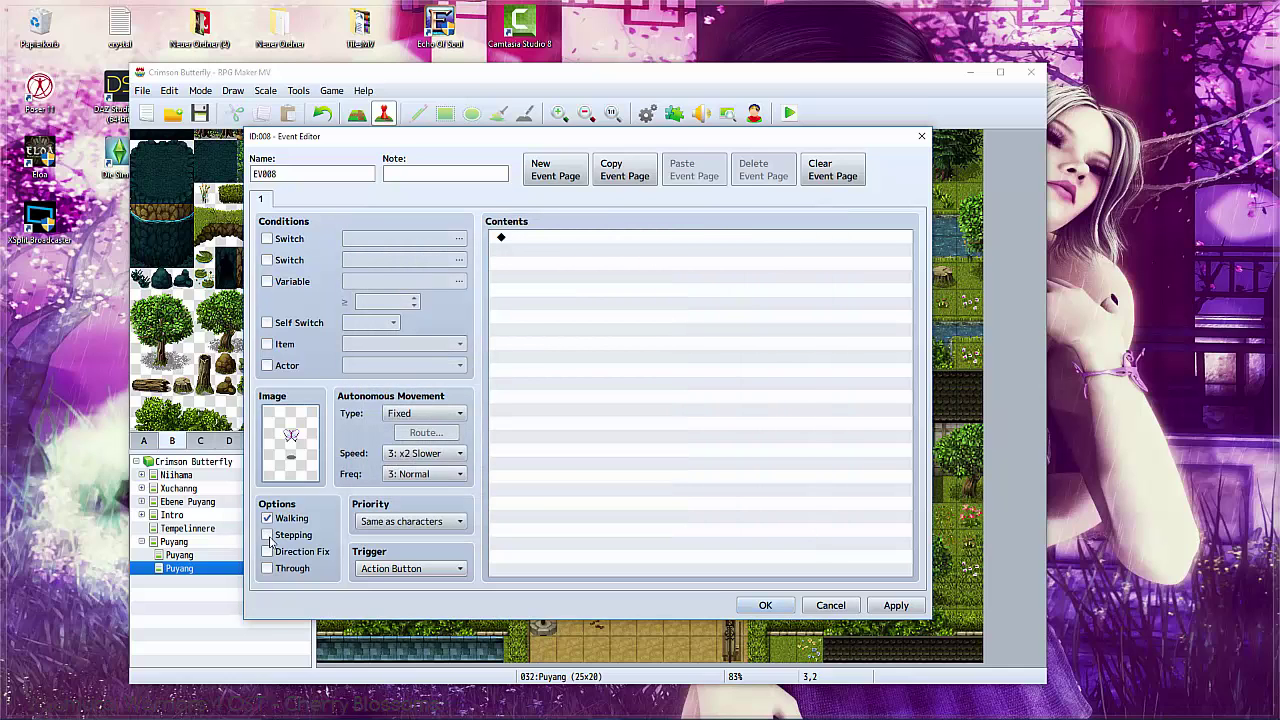
Set the butterfly event's Movement Type to Random and save the event.
click(425, 413)
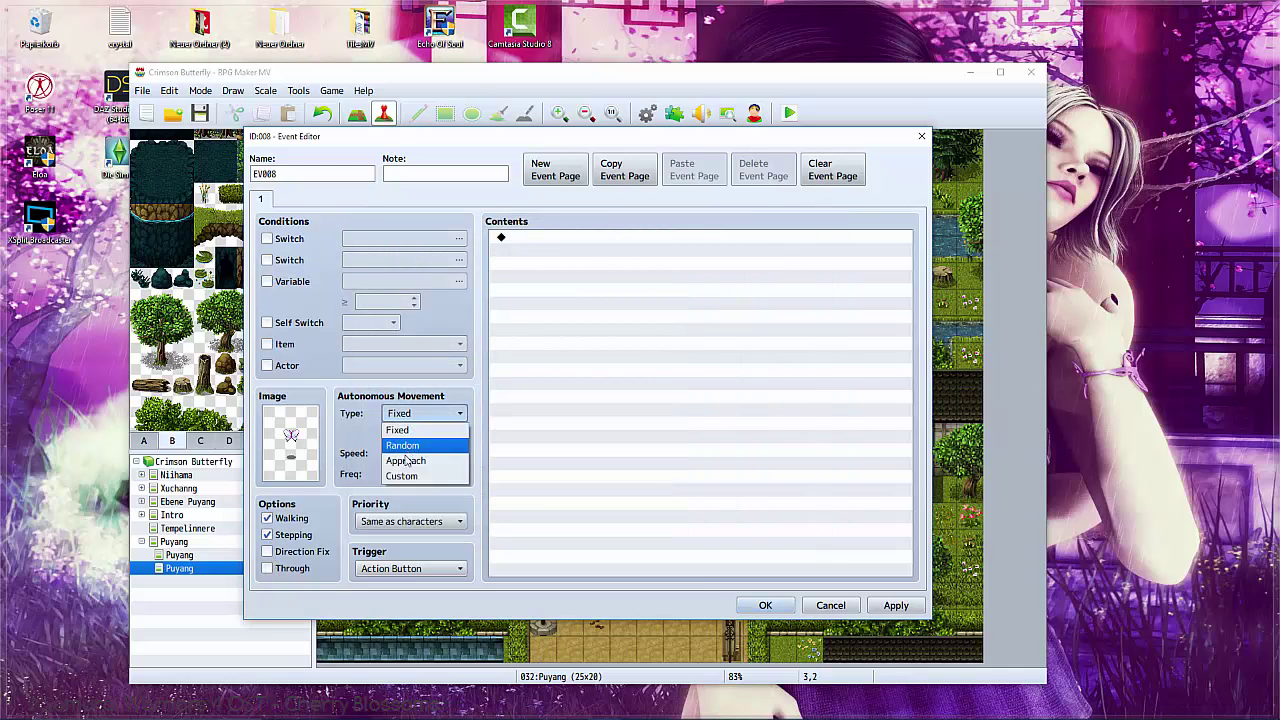
click(420, 440)
click(765, 605)
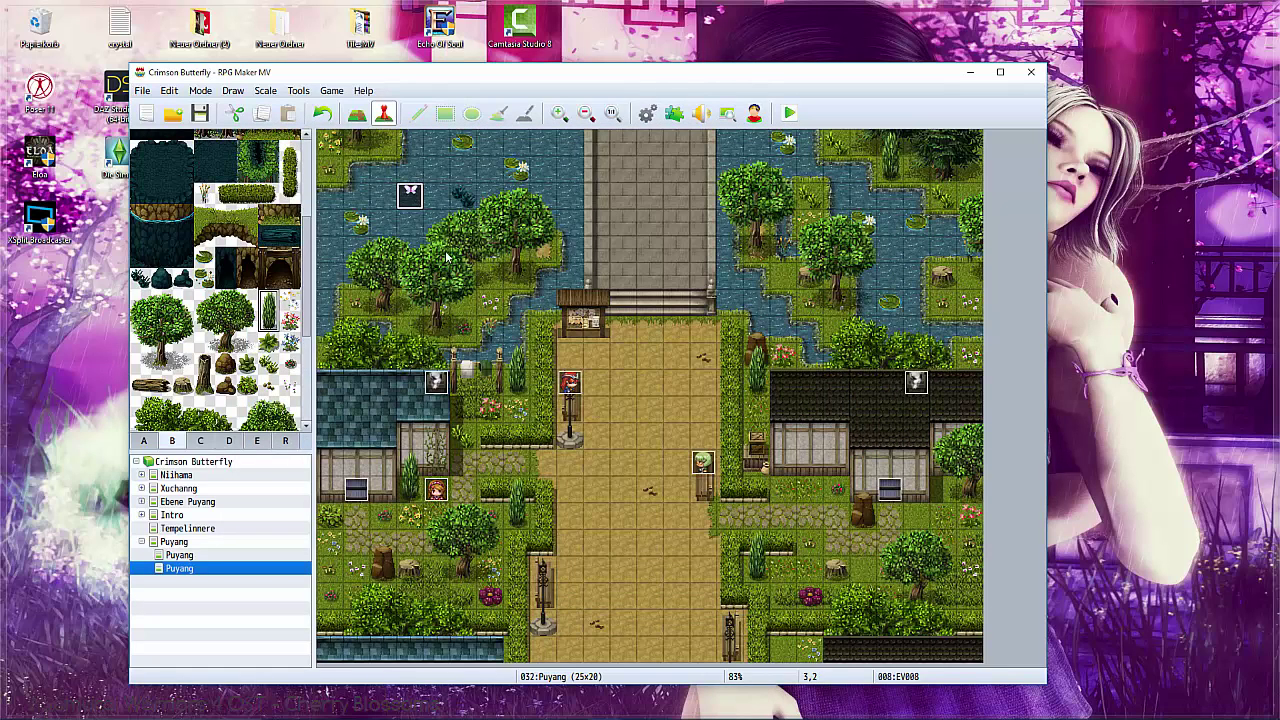
Paste butterfly copies at several spots around Puyang and set the player start on the main path.
right_click(410, 202)
click(889, 222)
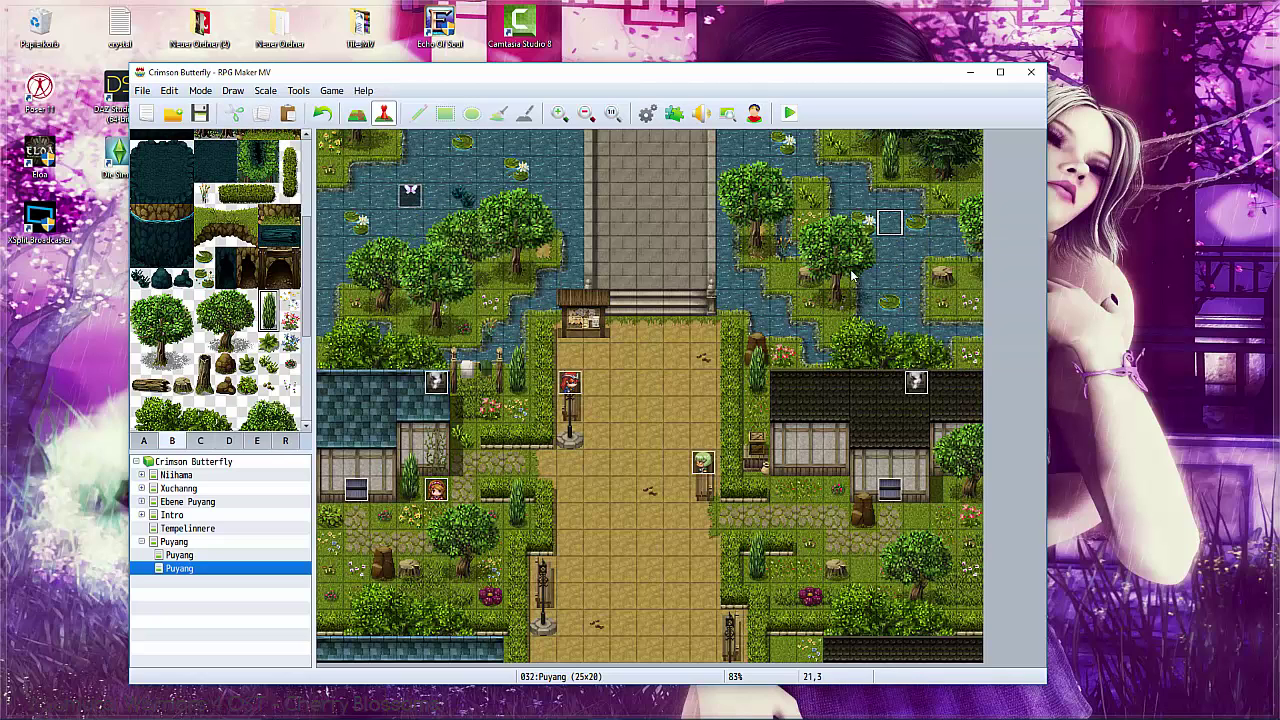
key(ctrl+v)
right_click(543, 170)
click(575, 248)
right_click(969, 570)
click(1000, 646)
right_click(356, 570)
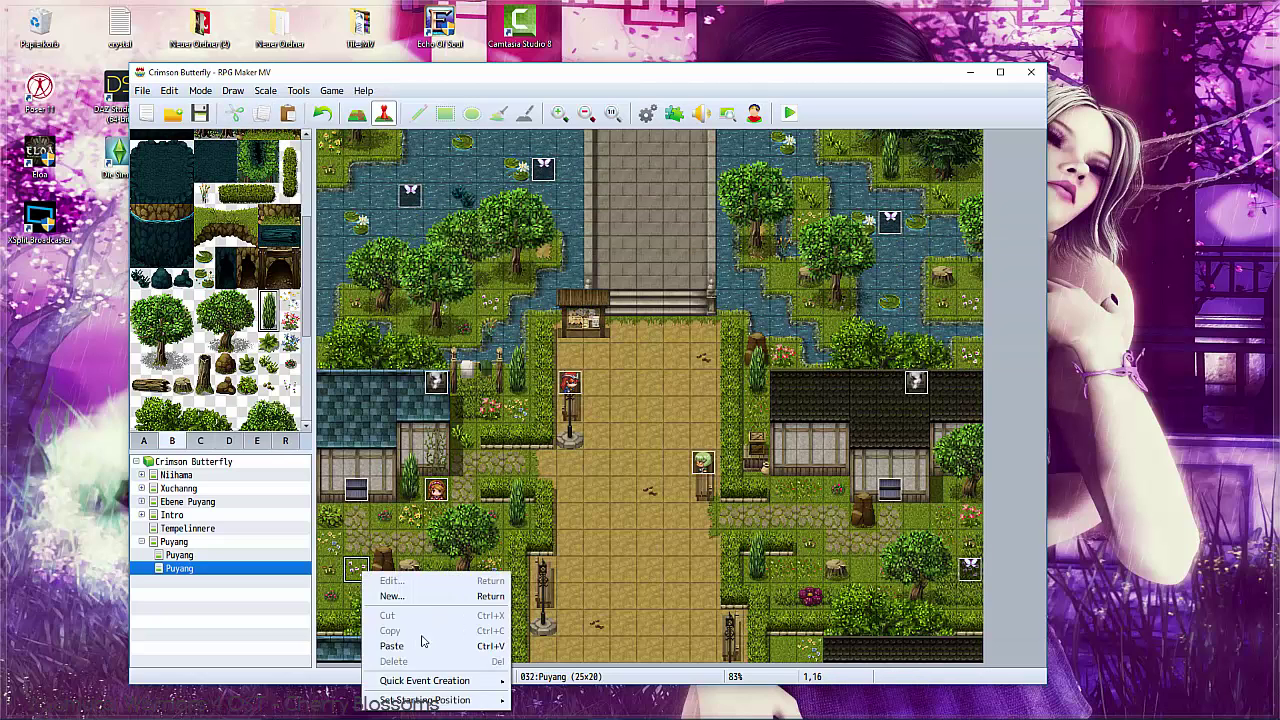
click(422, 644)
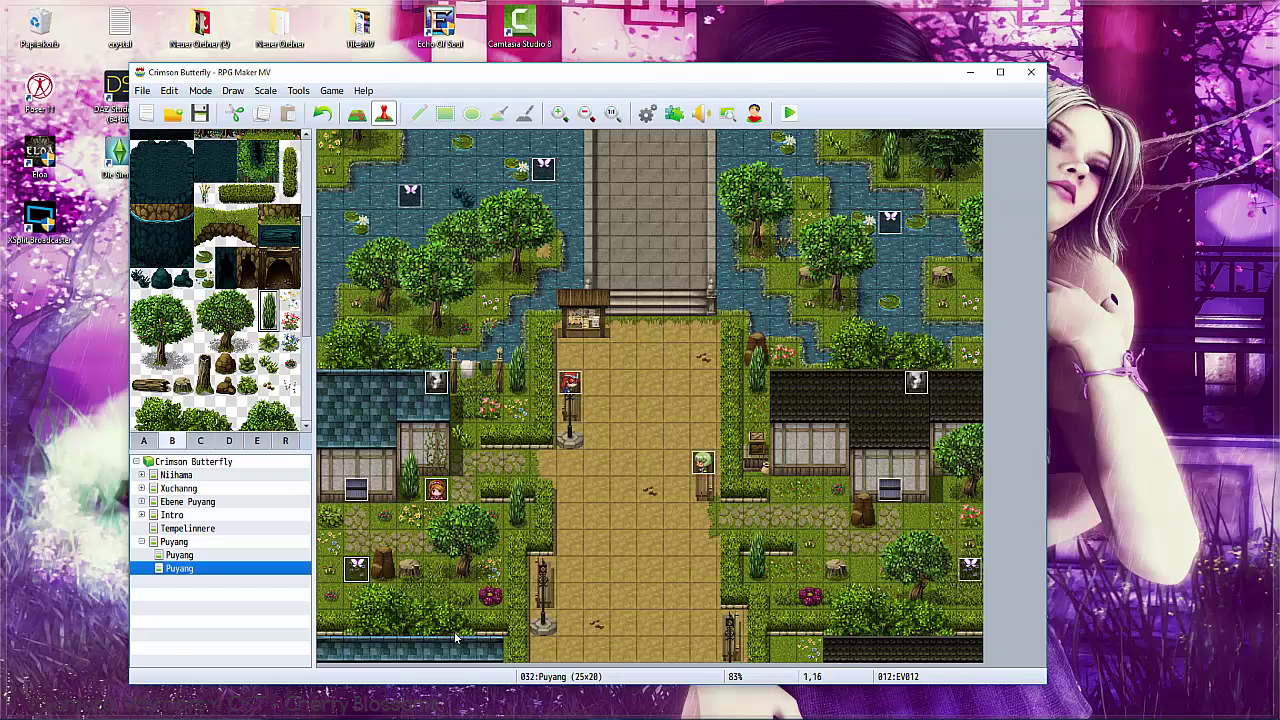
right_click(618, 526)
mouse_move(690, 650)
click(790, 646)
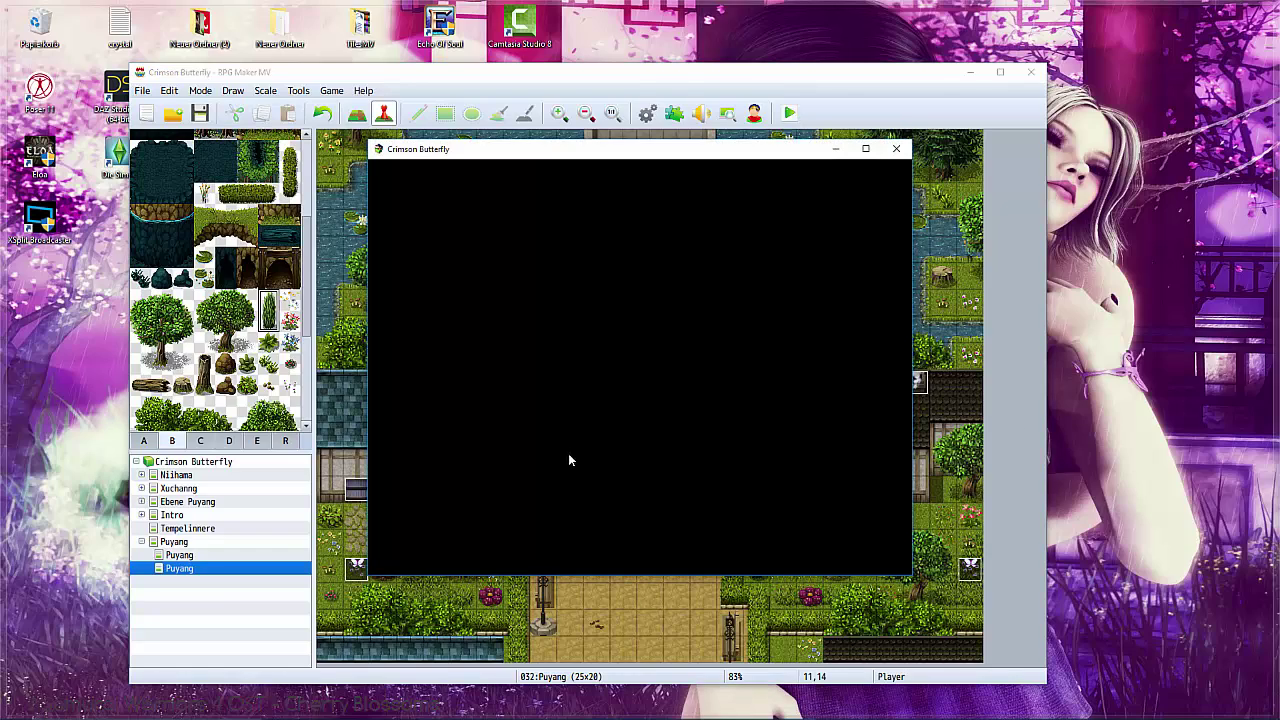
click(621, 451)
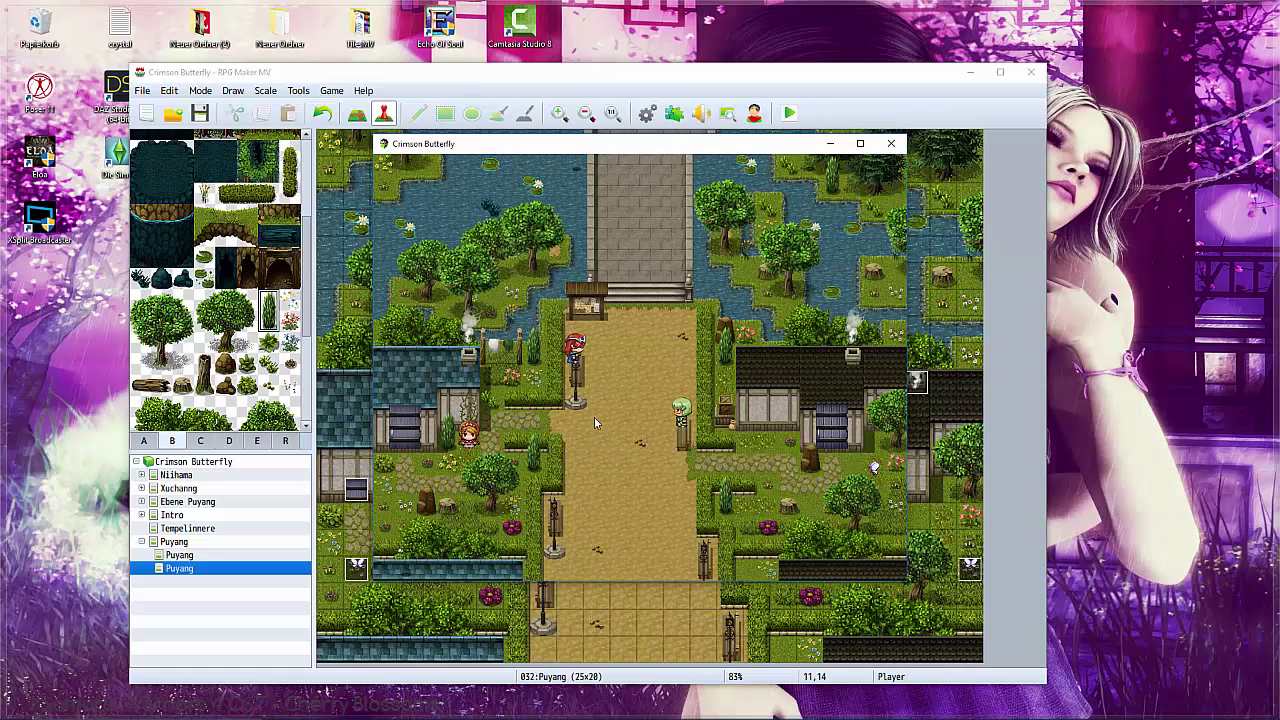
click(891, 143)
Replace the house door events' graphics with the wooden door sprite from !Door2.
double_click(356, 488)
double_click(316, 437)
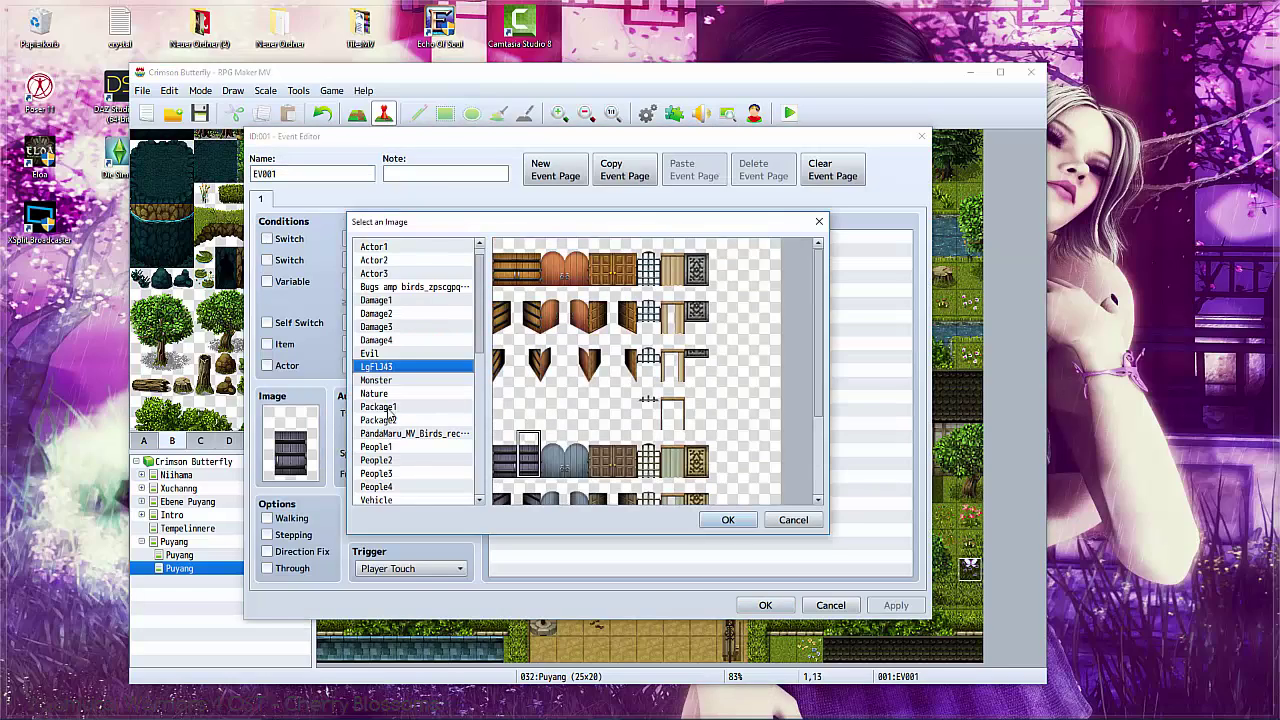
drag(481, 316, 435, 377)
click(376, 465)
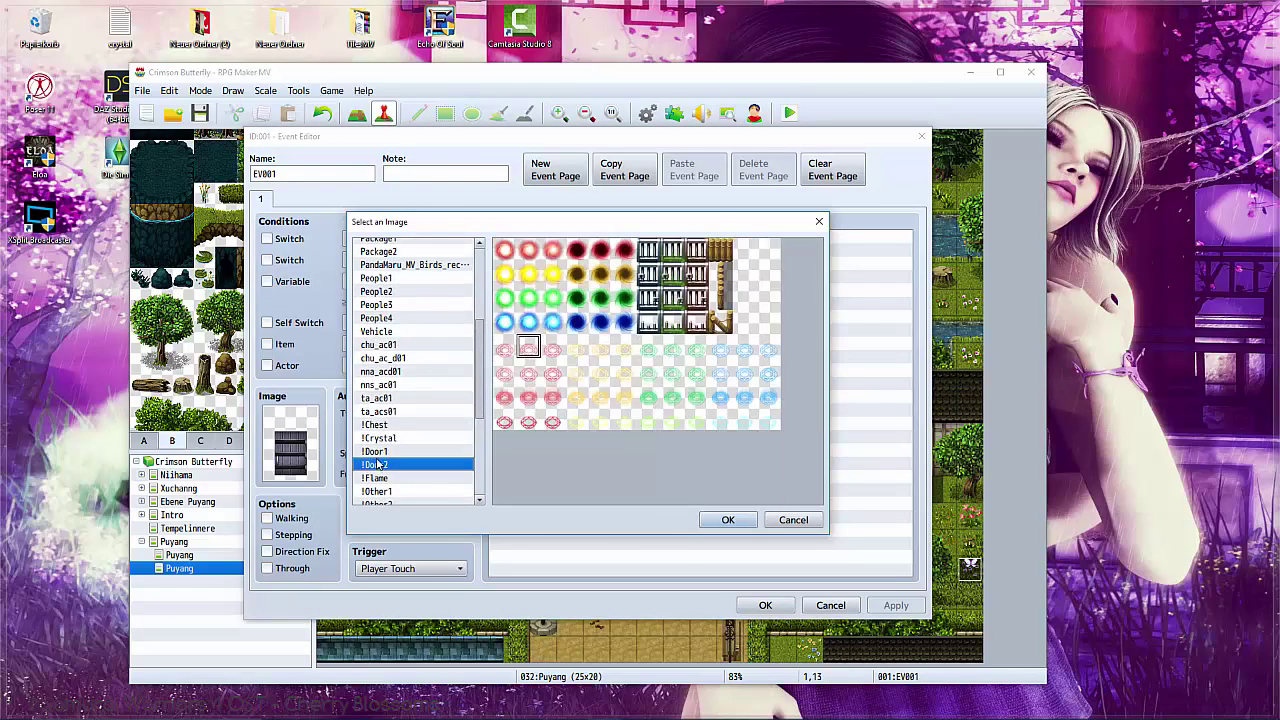
click(380, 452)
double_click(512, 258)
key(Return)
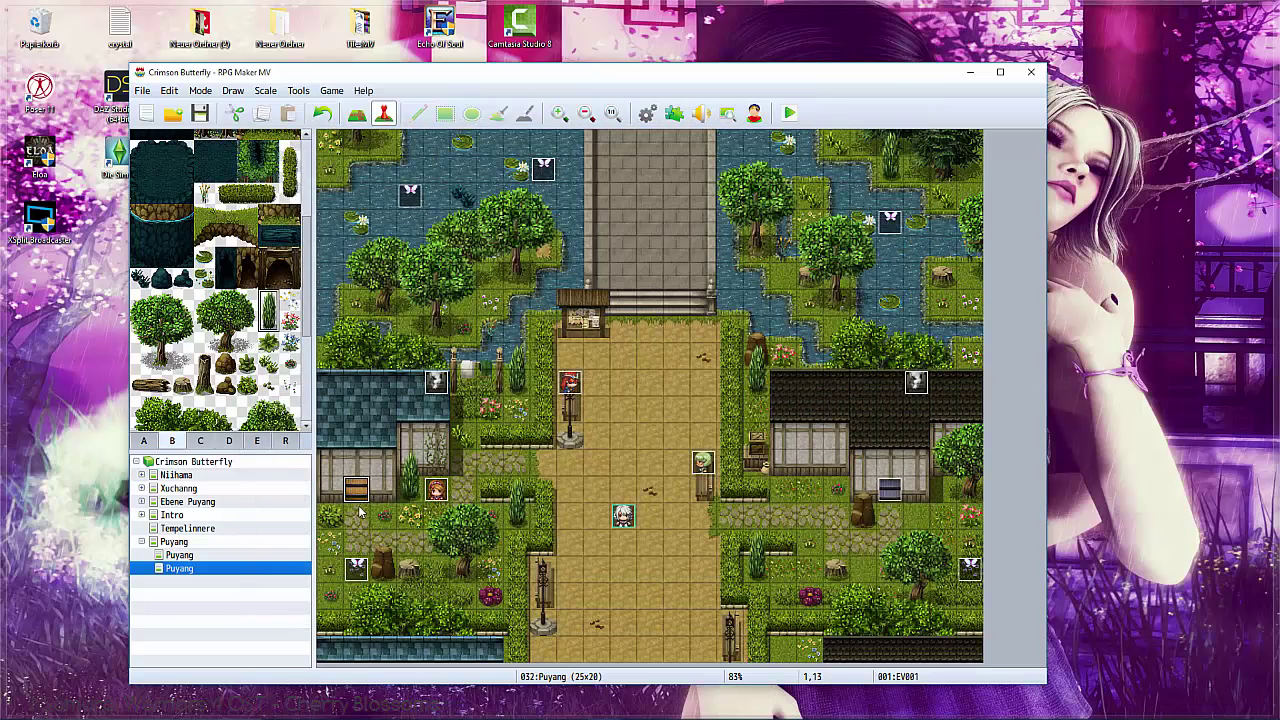
right_click(360, 512)
click(390, 556)
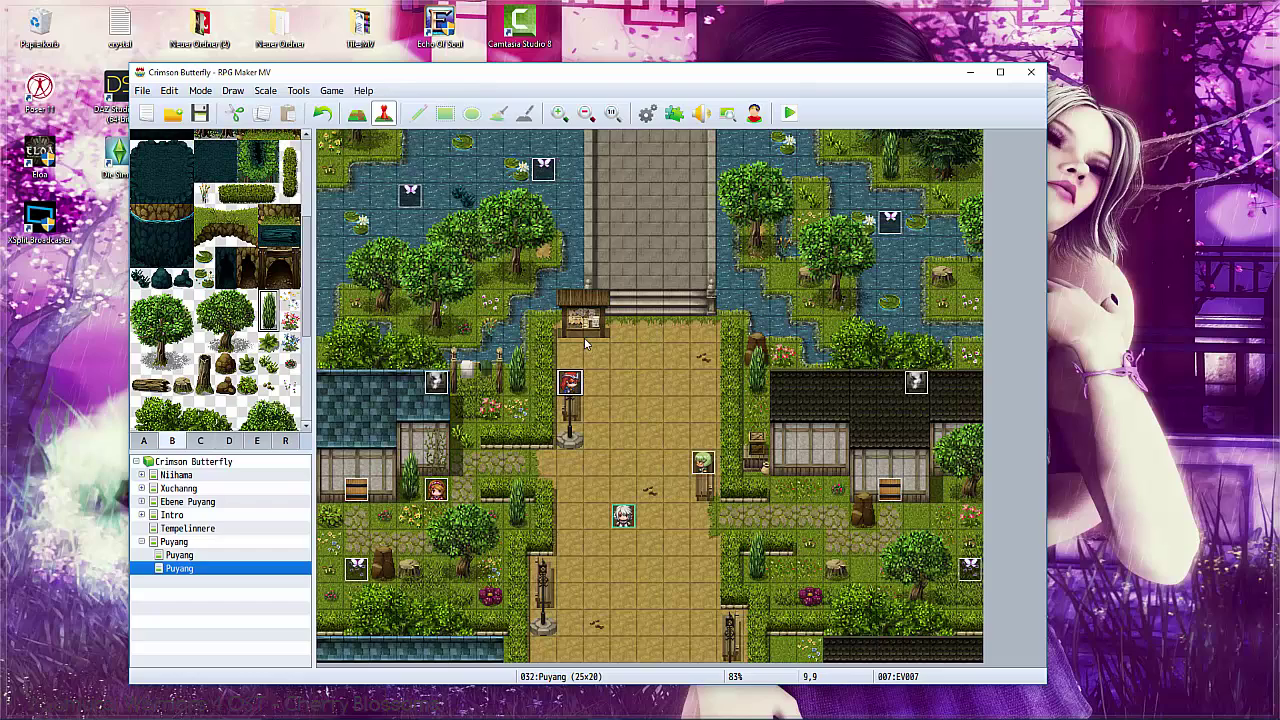
Save and playtest the map with a new game, then close it and switch to Photoshop.
key(ctrl+r)
click(530, 412)
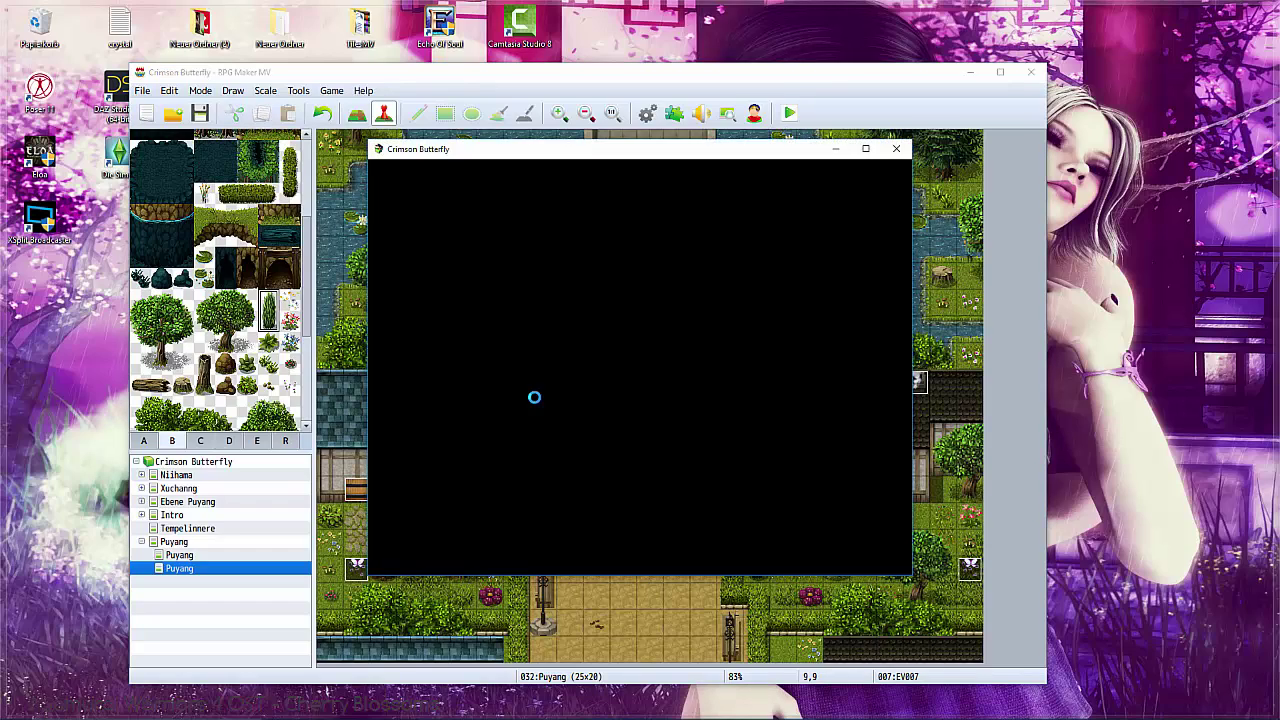
click(616, 448)
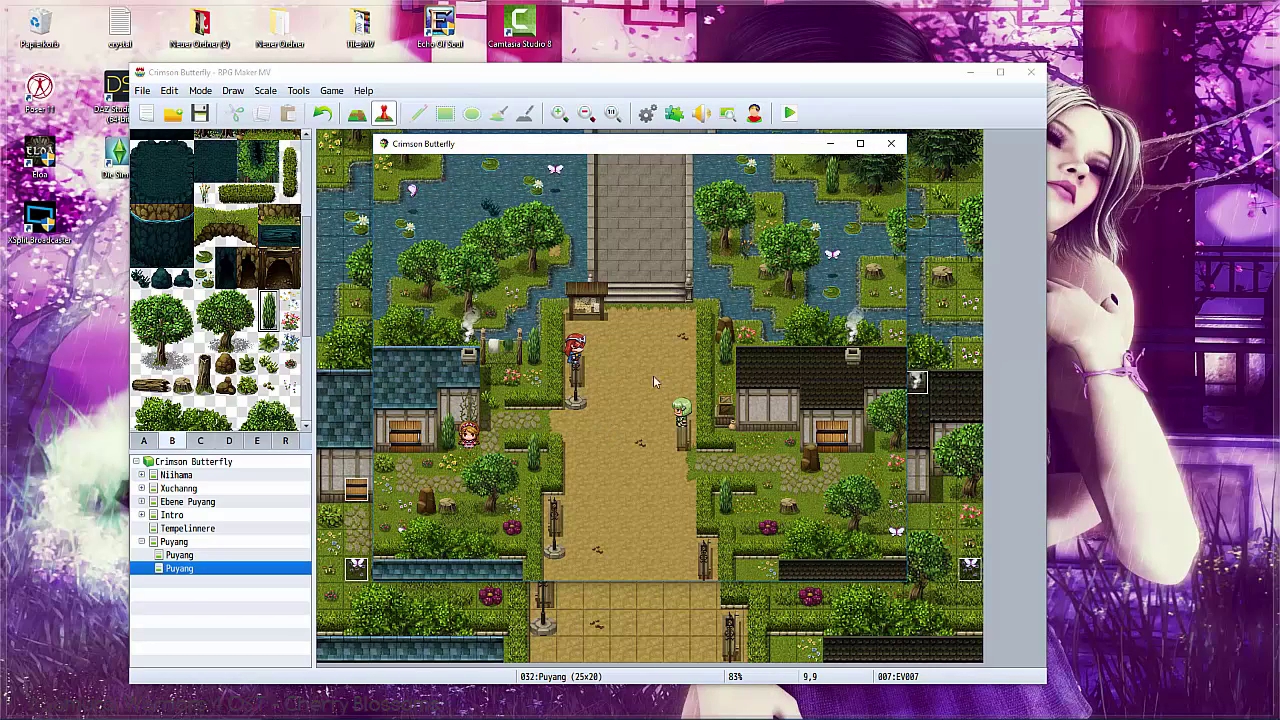
click(891, 143)
click(507, 712)
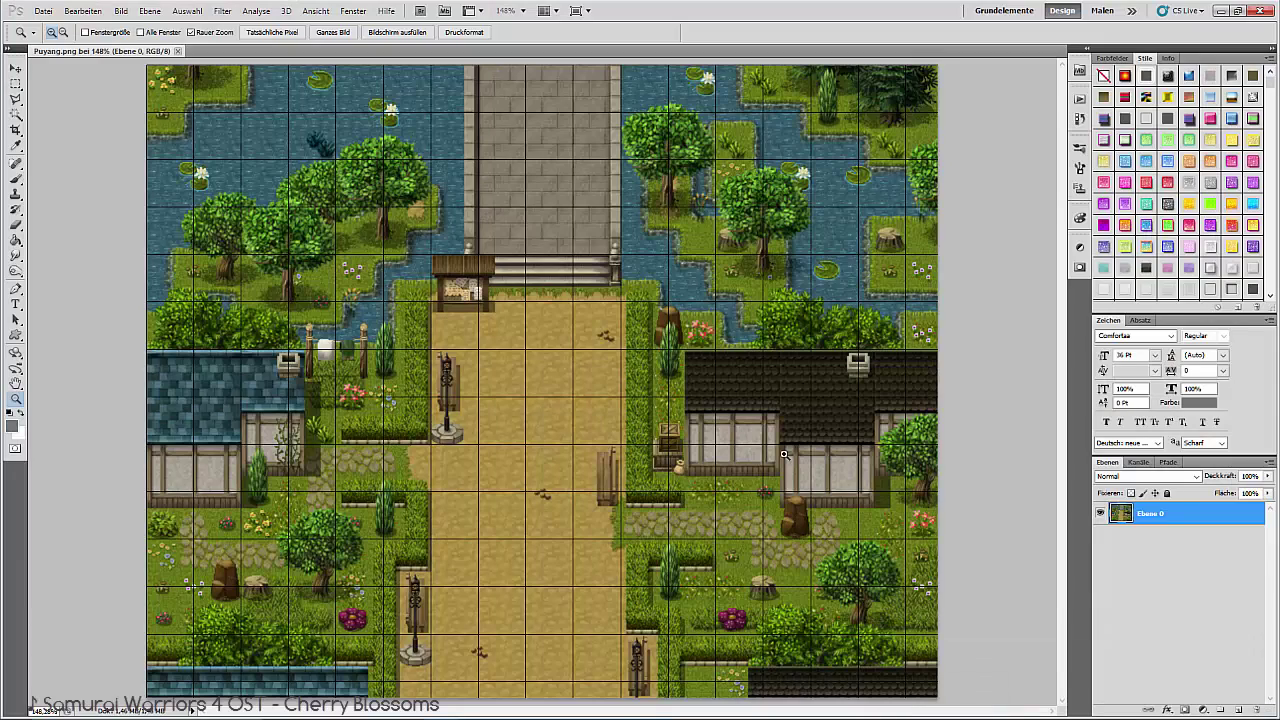
Add a new layer, fill it black with the Paint Bucket, and hide it.
click(15, 178)
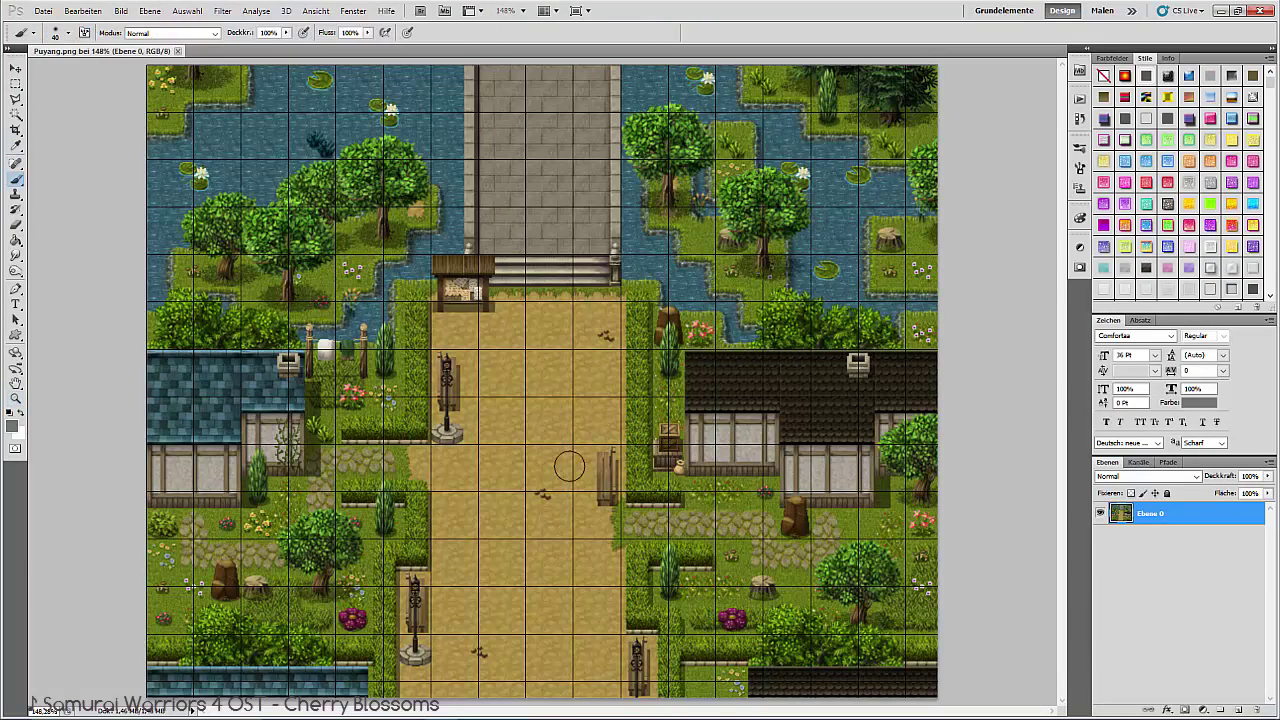
click(1238, 712)
click(16, 240)
click(540, 422)
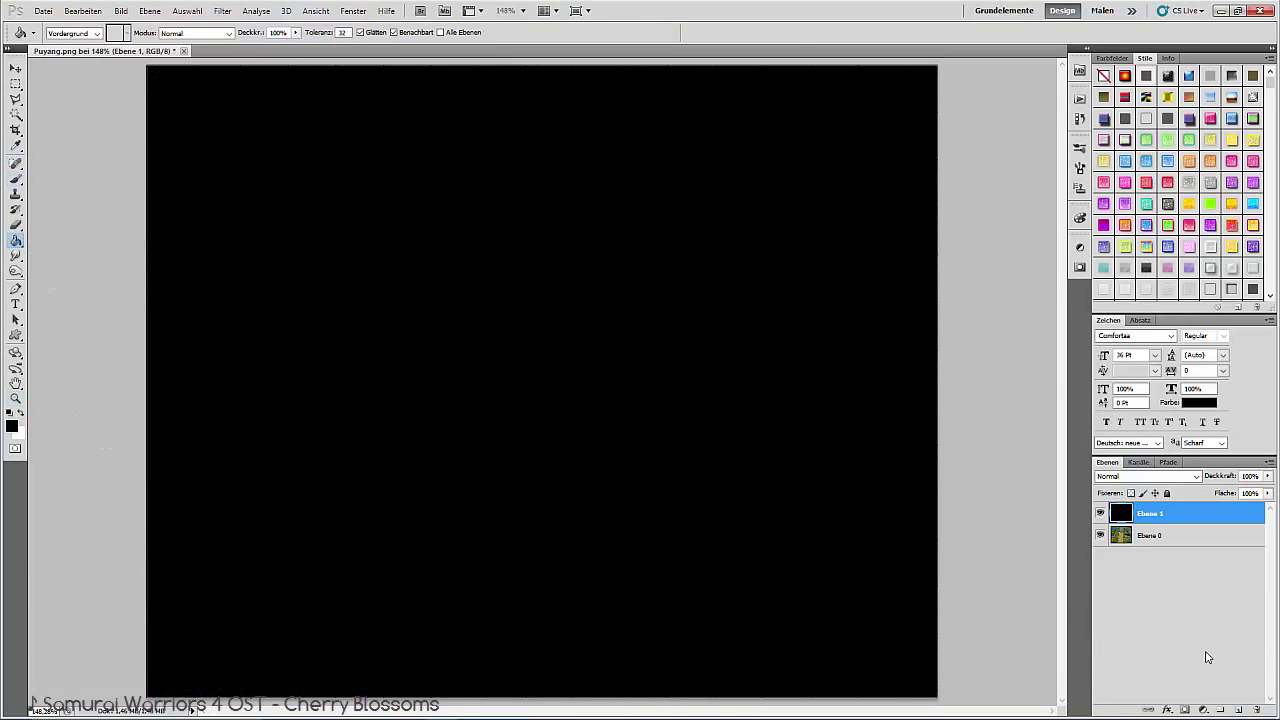
click(1100, 513)
Add a second layer and select the large 2372 px fog brush.
click(1238, 712)
click(15, 178)
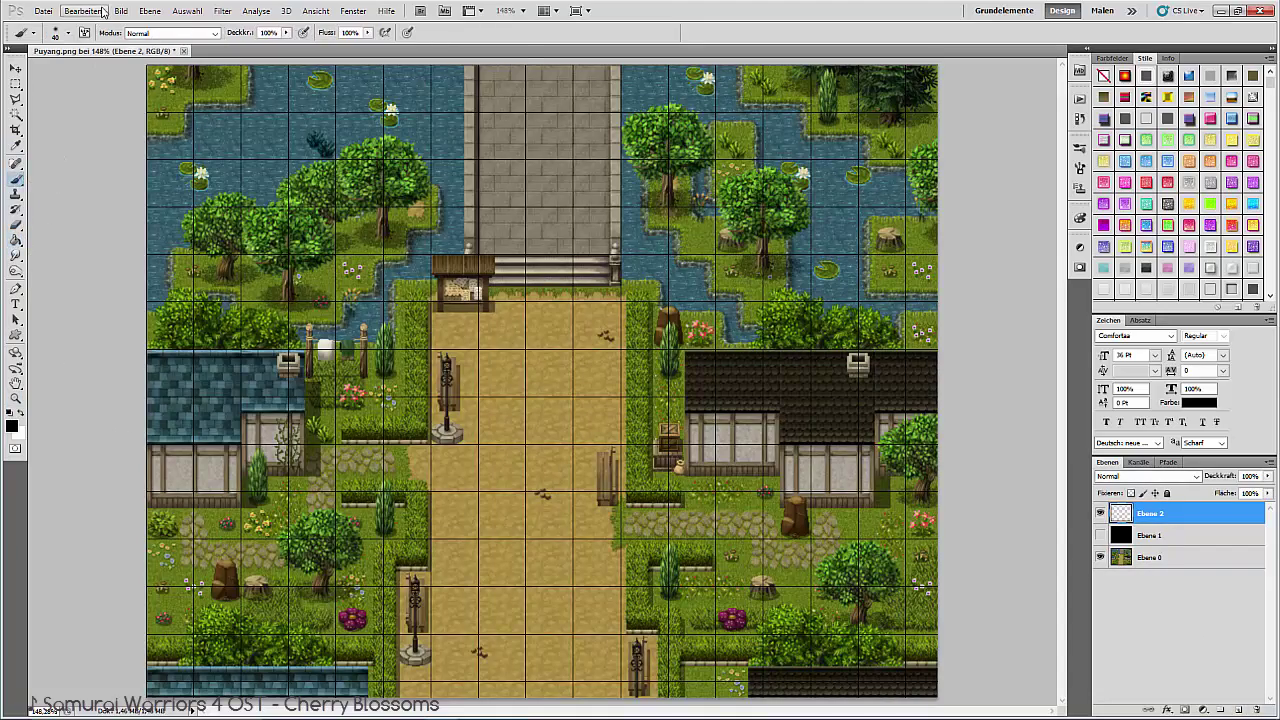
click(62, 33)
scroll(390, 460, down, 3)
scroll(390, 460, down, 3)
scroll(494, 212, down, 5)
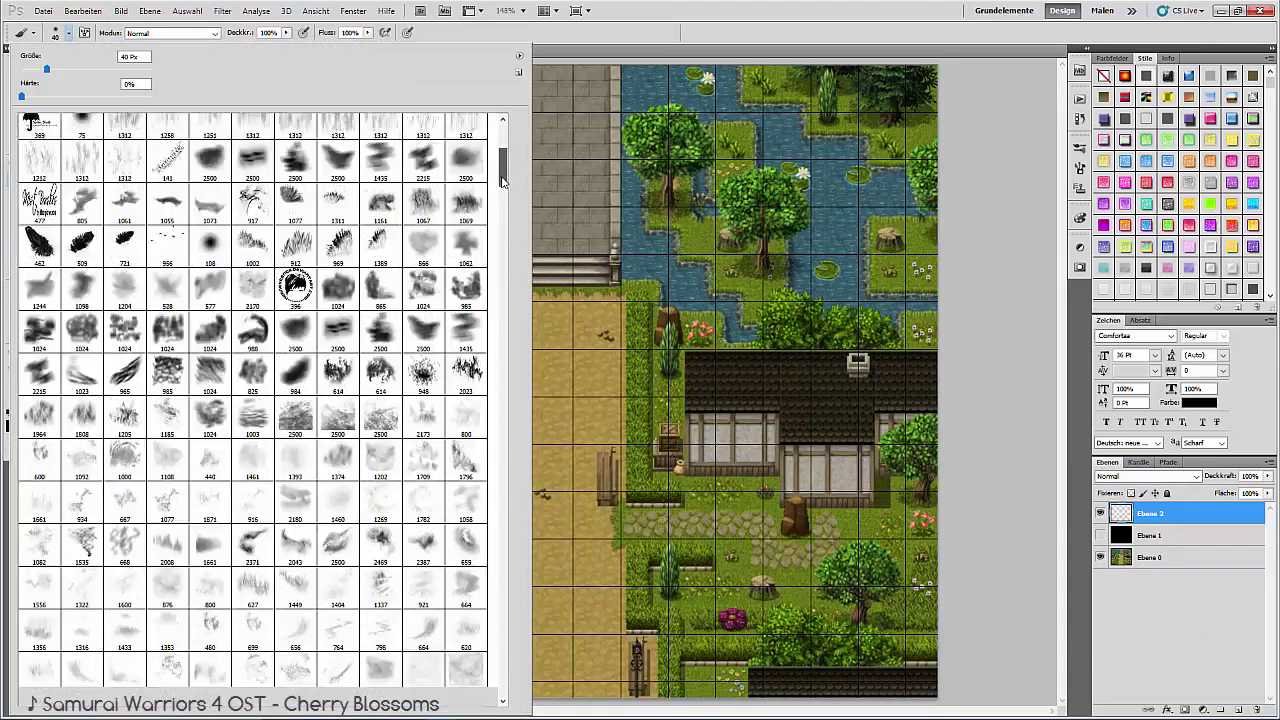
scroll(494, 212, down, 10)
mouse_move(494, 212)
mouse_down()
mouse_move(483, 425)
mouse_move(503, 450)
mouse_up()
double_click(40, 160)
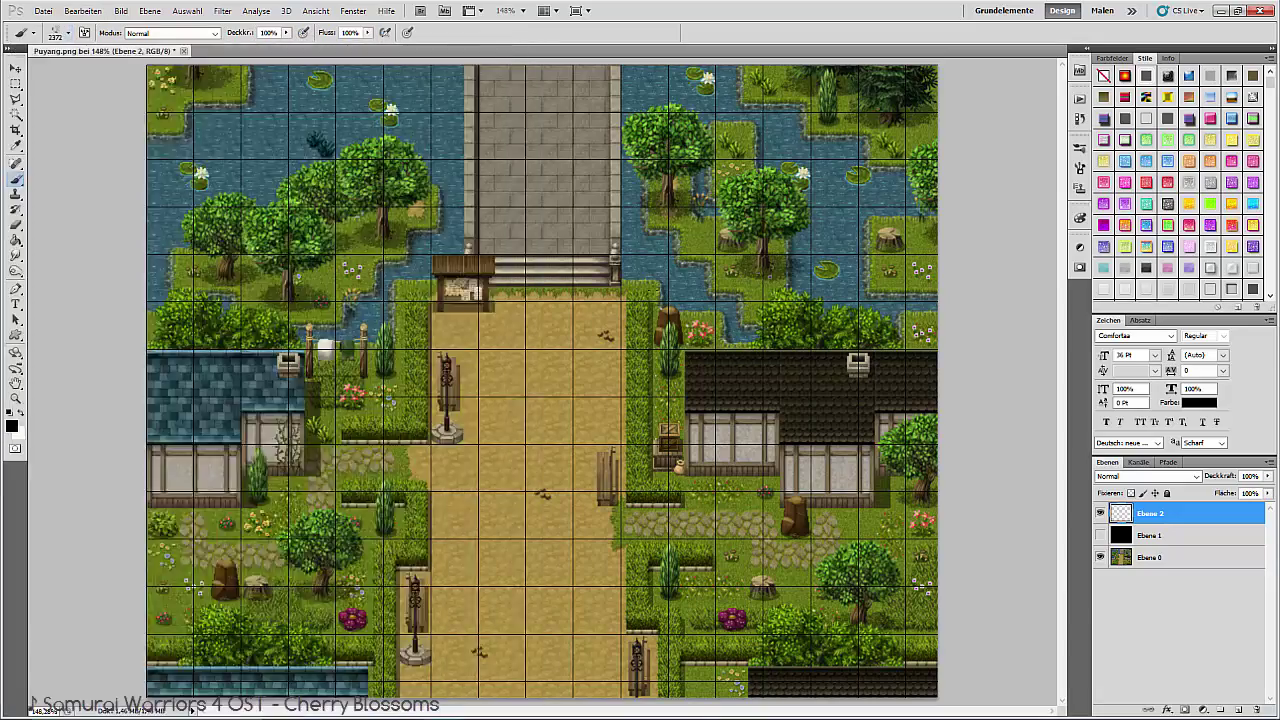
Undo stray dabs, paint white fog over the map, hide that layer, and add another layer.
click(82, 10)
click(95, 22)
key(x)
click(253, 170)
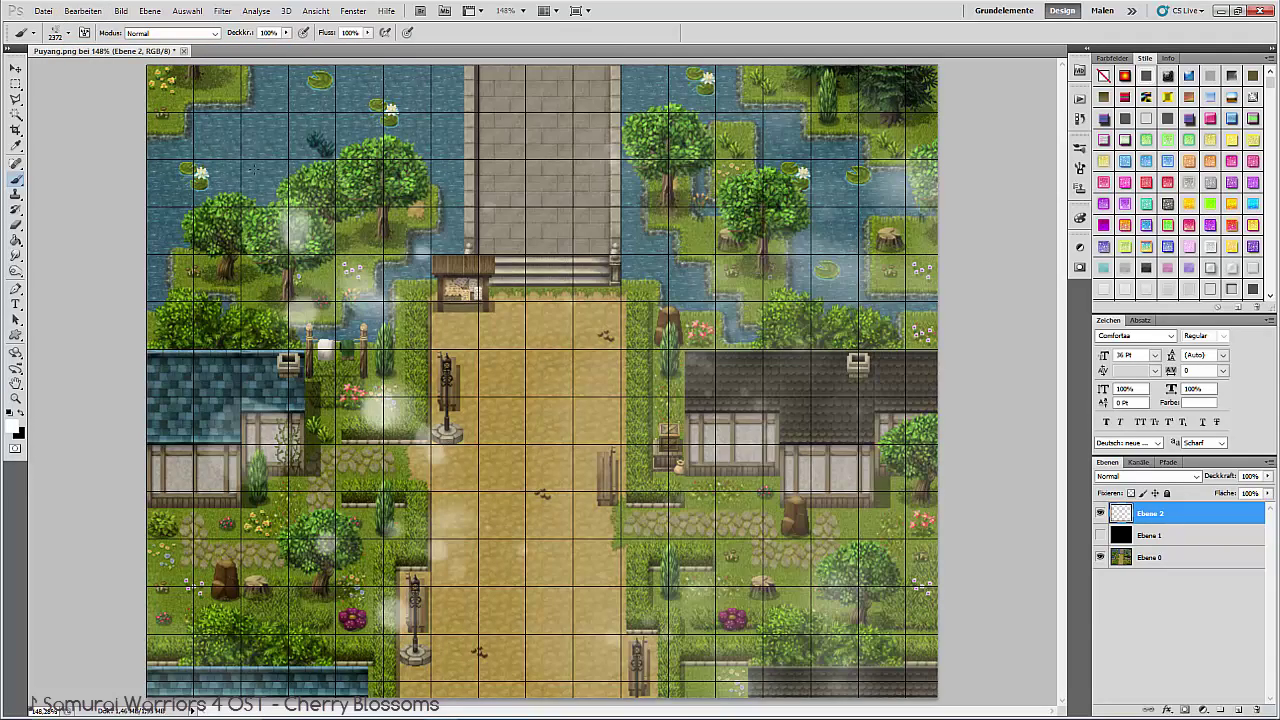
click(1100, 513)
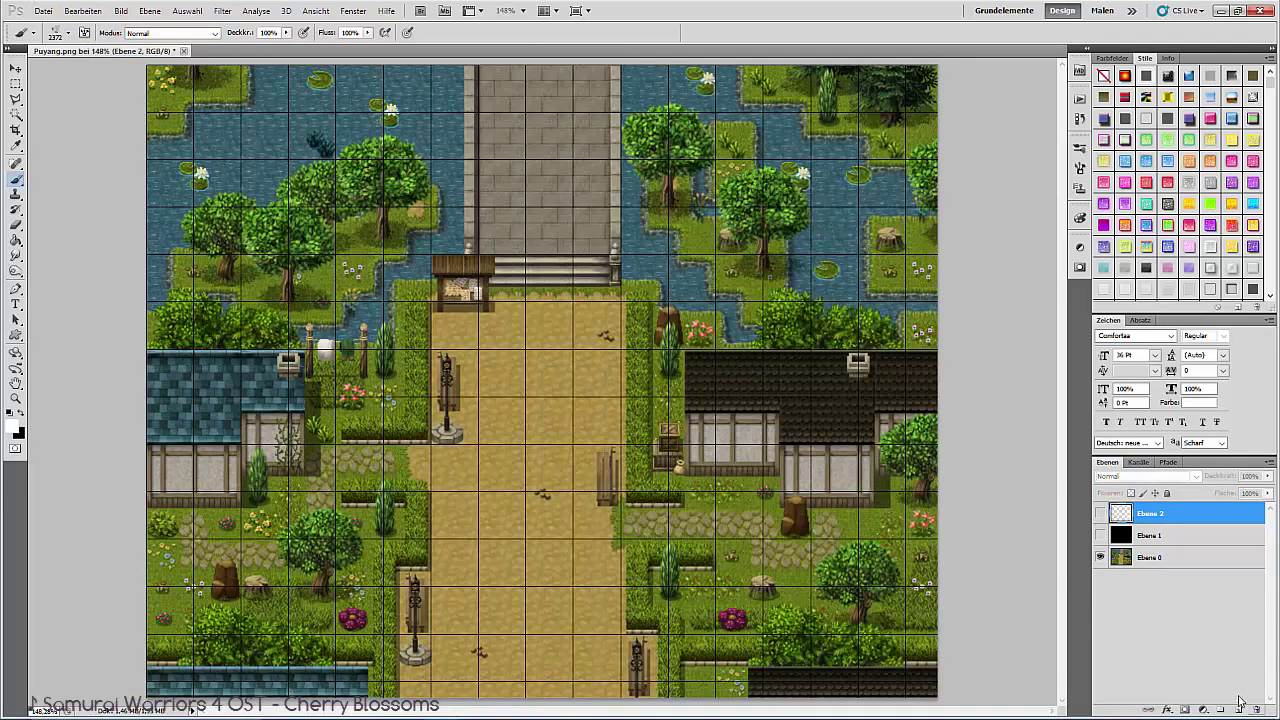
click(1239, 709)
click(68, 33)
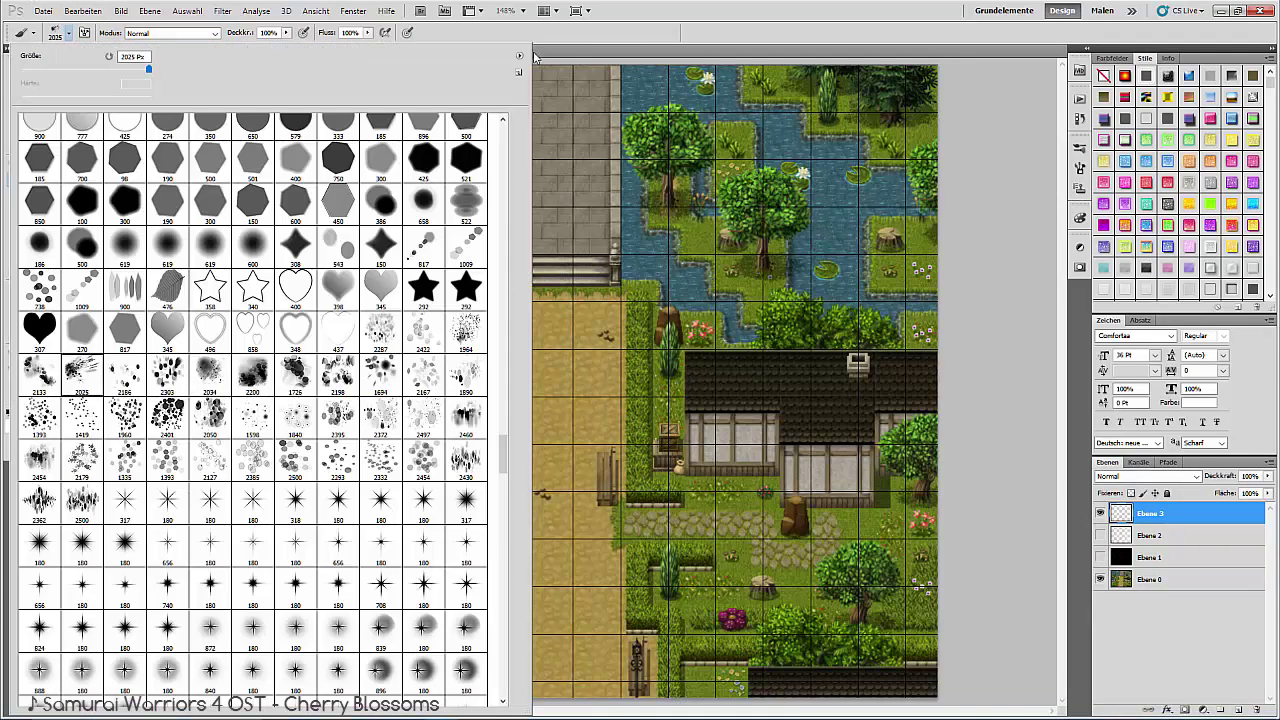
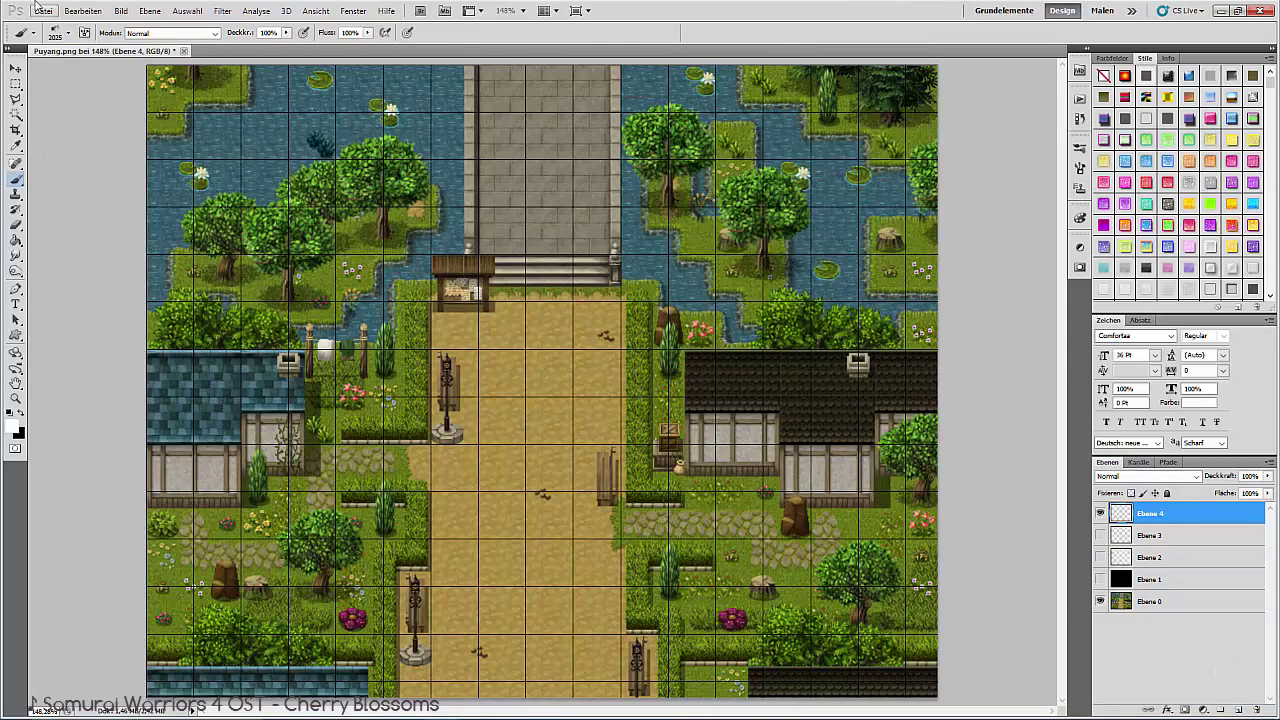
Pick the large 2500 px soft brush, hide the Ebene 4 fog layer and add a new empty layer.
click(68, 33)
double_click(82, 500)
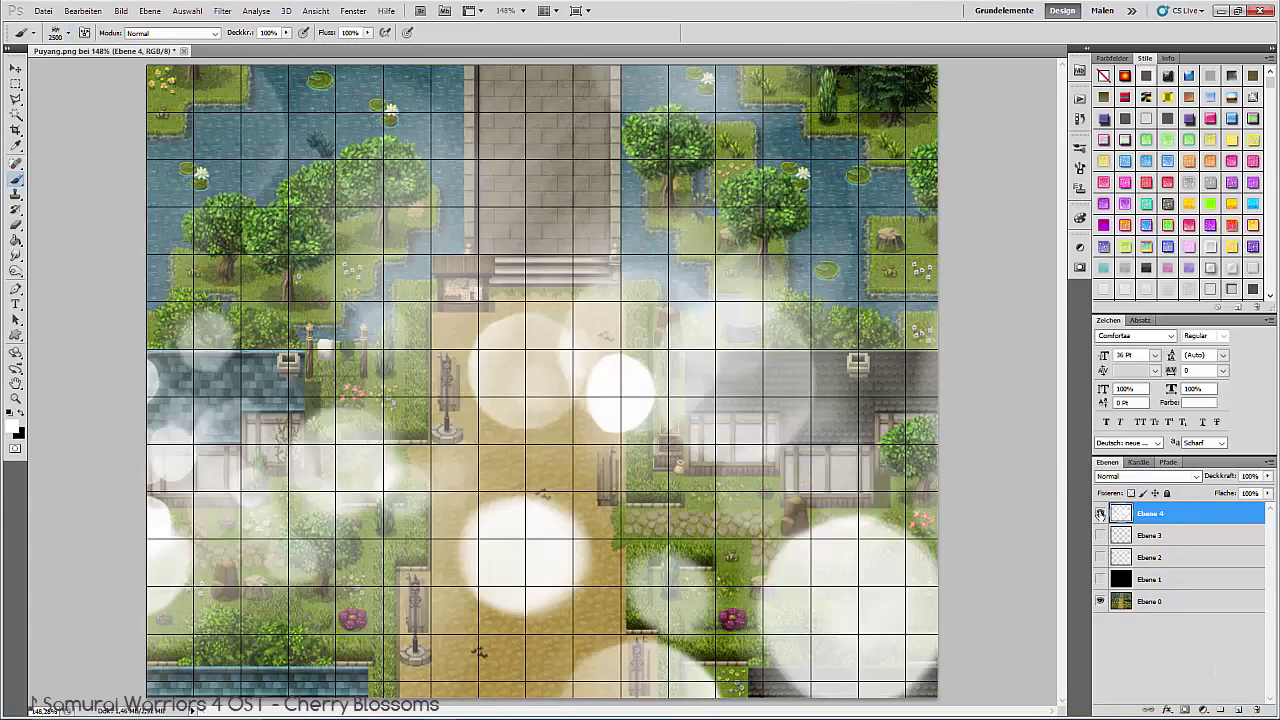
click(1100, 513)
click(1239, 709)
click(68, 33)
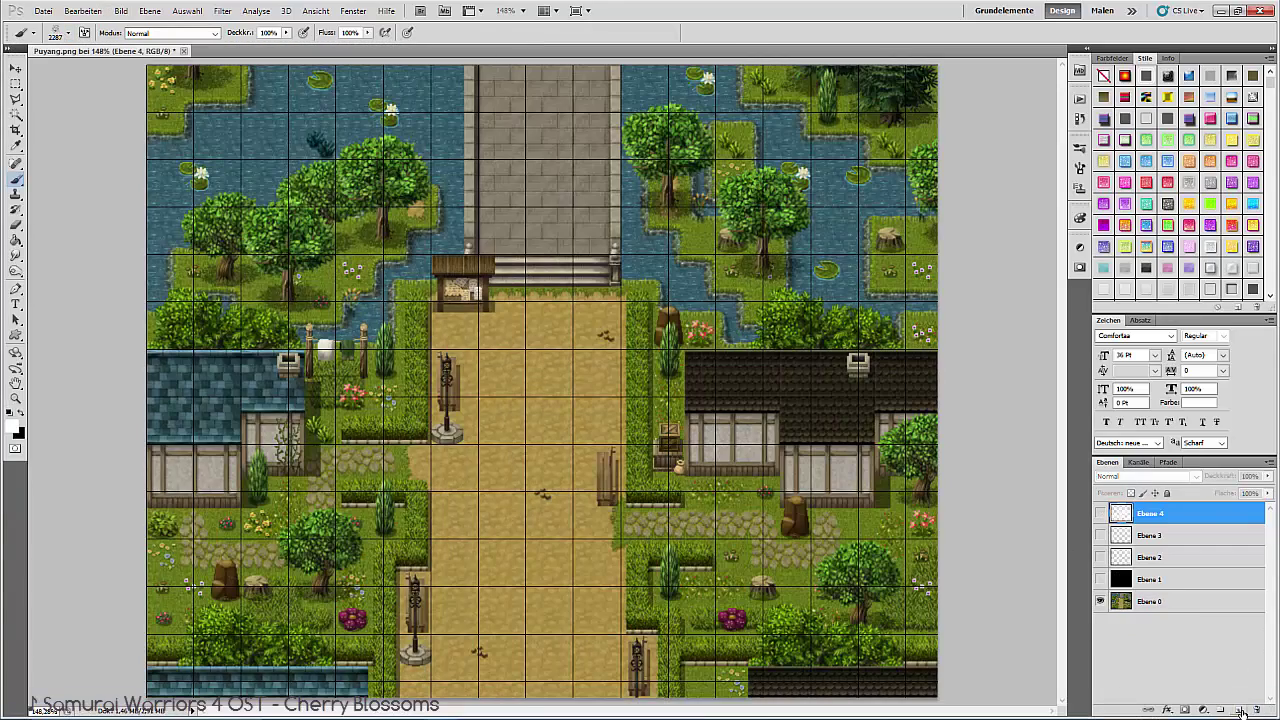
Set the brush to the soft round preset at 0% hardness.
click(1239, 709)
click(68, 33)
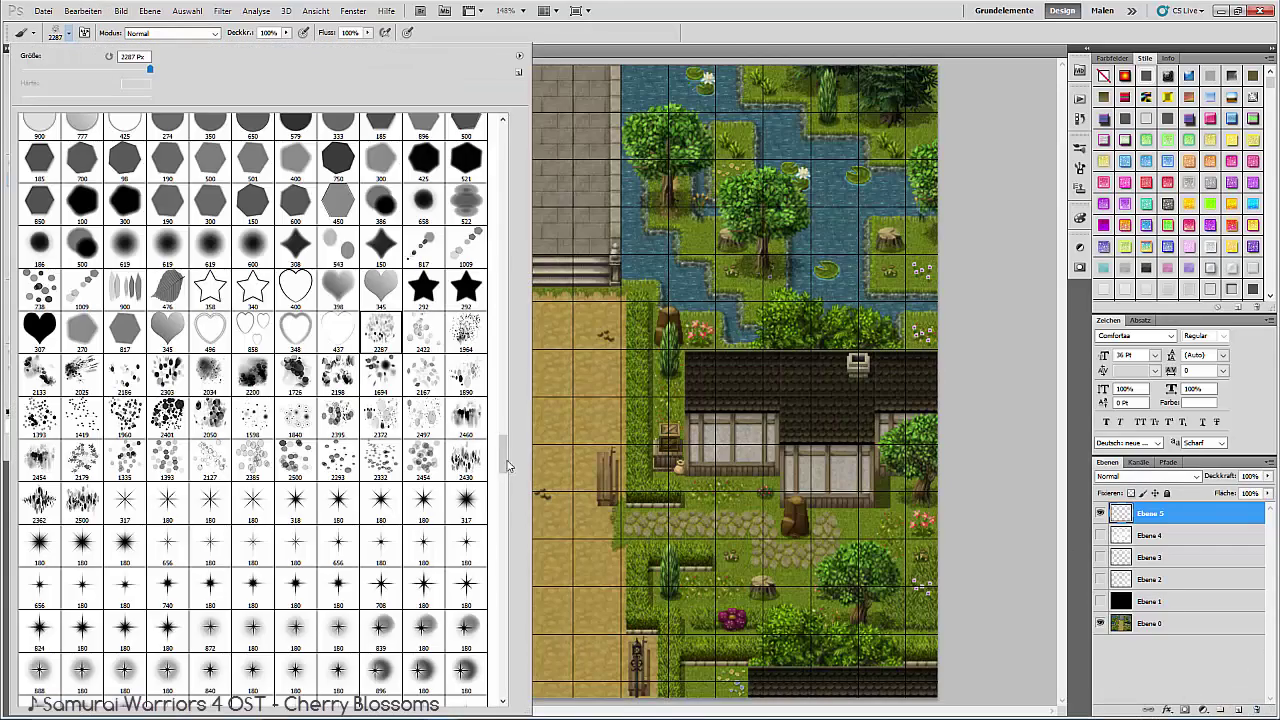
drag(508, 466, 505, 140)
click(49, 148)
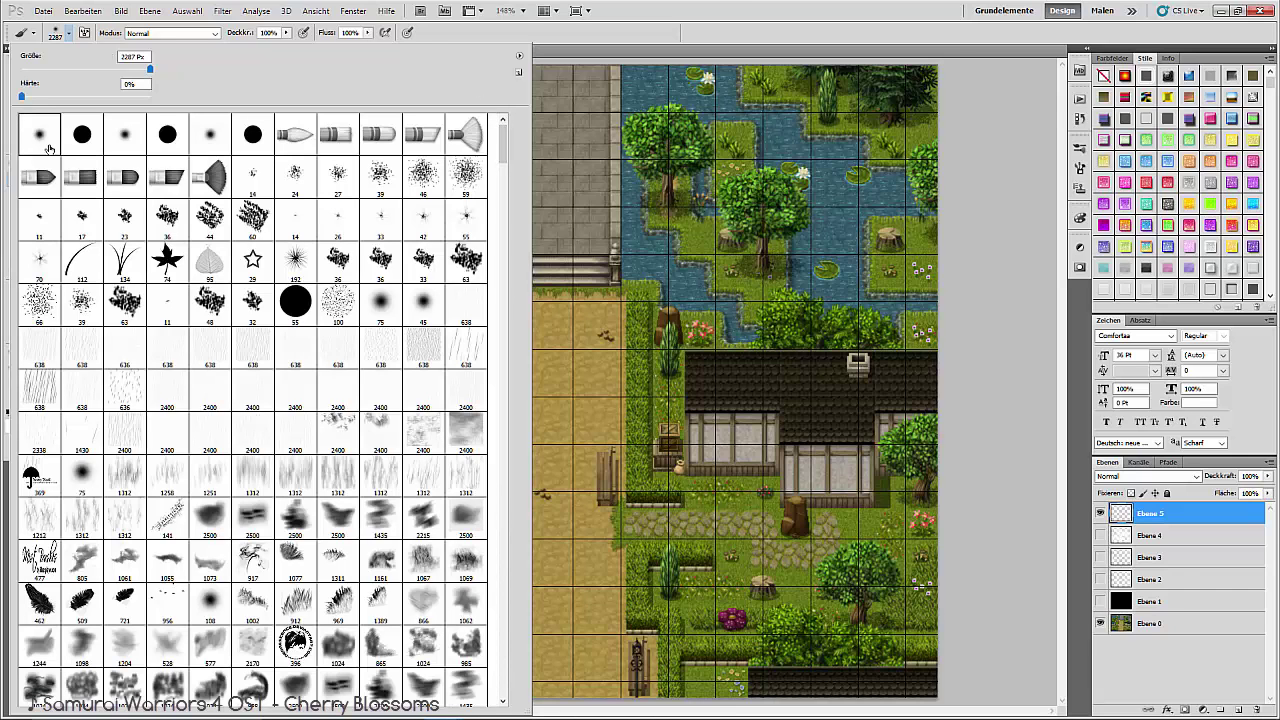
text(47)
key(Return)
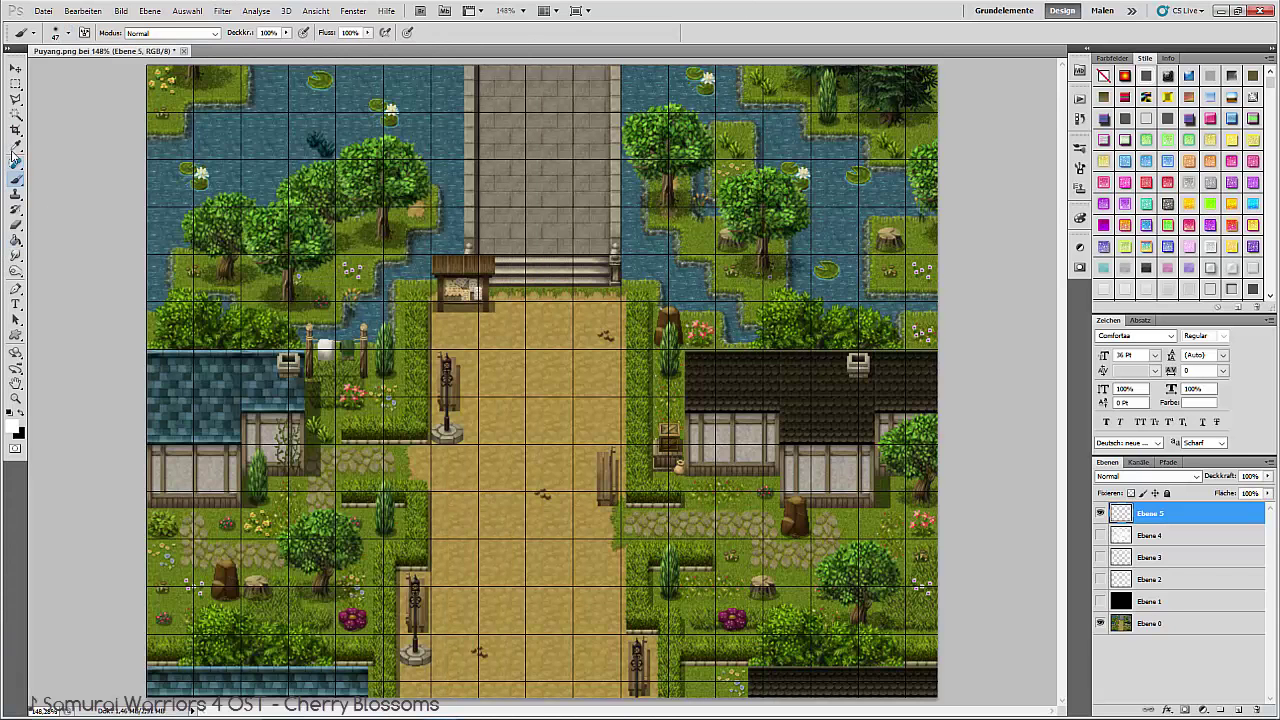
Sample the water's light blue and paint it over the upper water and the stream.
click(15, 146)
drag(233, 400, 229, 343)
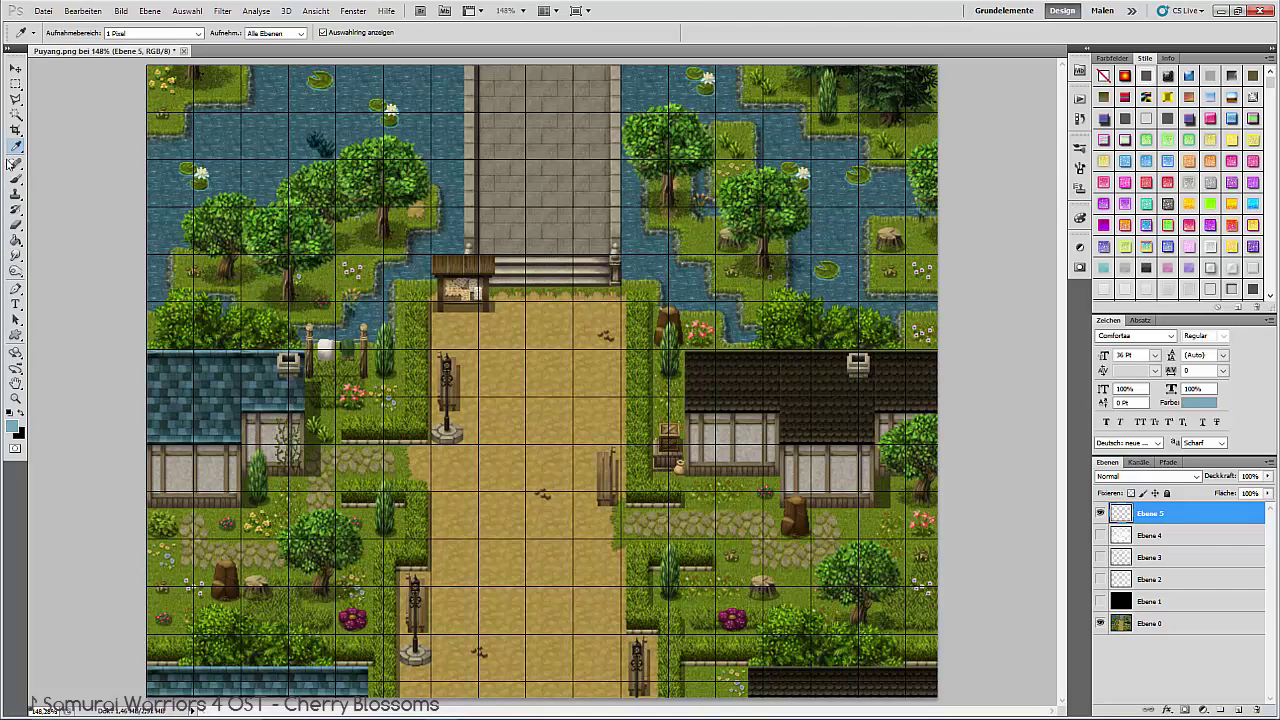
click(15, 178)
mouse_move(238, 80)
mouse_down()
mouse_move(257, 184)
mouse_move(225, 298)
mouse_move(273, 181)
mouse_move(290, 79)
mouse_up()
mouse_move(662, 78)
mouse_down()
mouse_move(930, 296)
mouse_move(776, 131)
mouse_up()
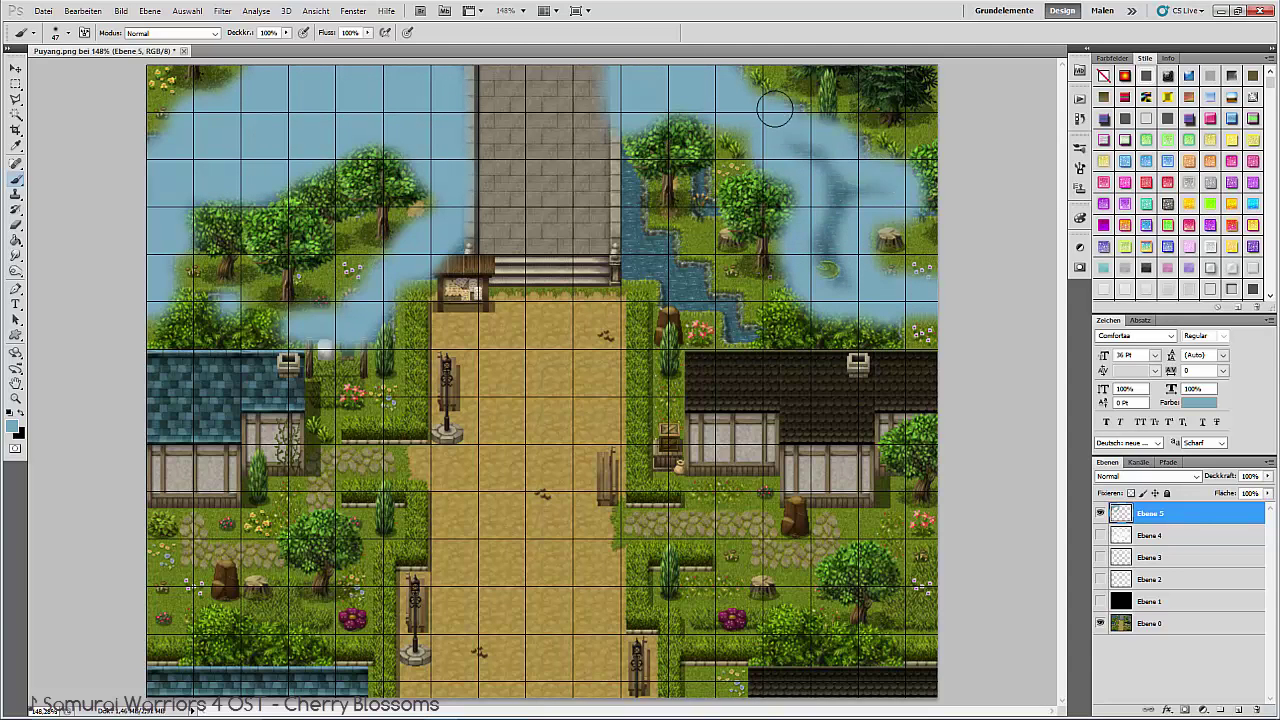
mouse_move(707, 204)
mouse_down()
mouse_move(667, 234)
mouse_move(677, 289)
mouse_up()
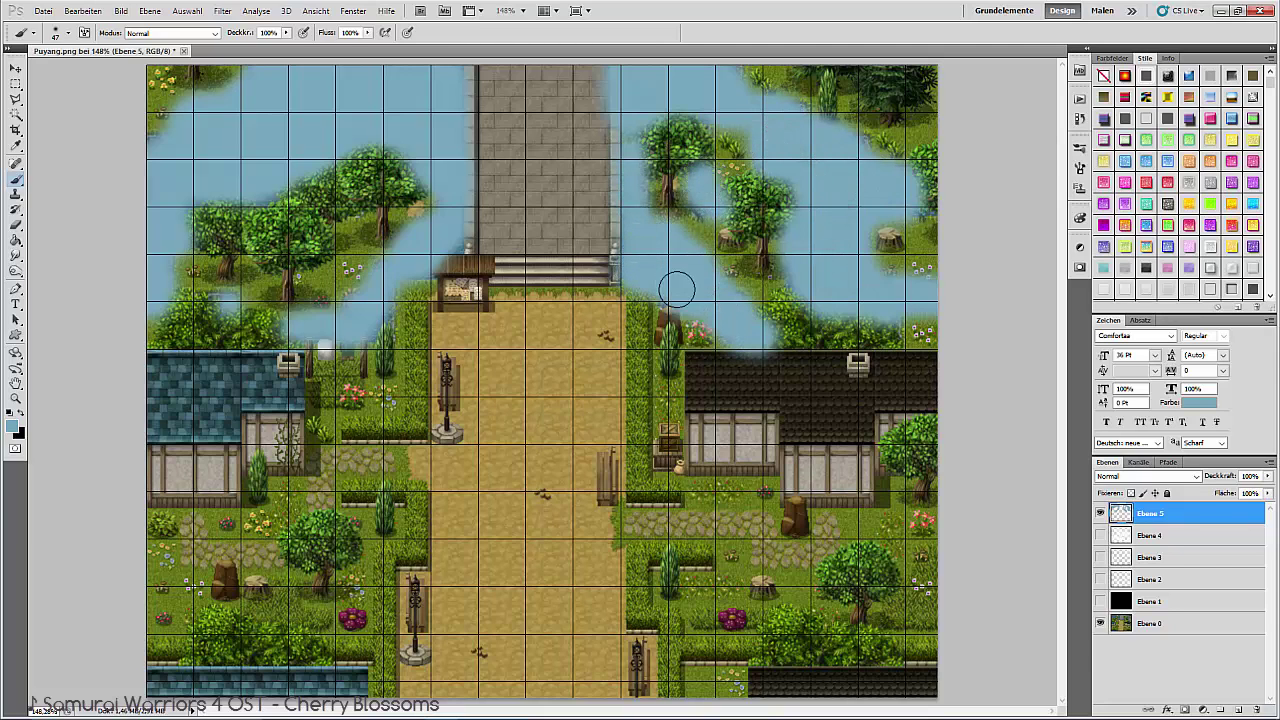
Apply a Gaussian Blur to the blue strokes and try Soft Light before returning to Normal blending.
click(222, 10)
mouse_move(343, 246)
click(150, 291)
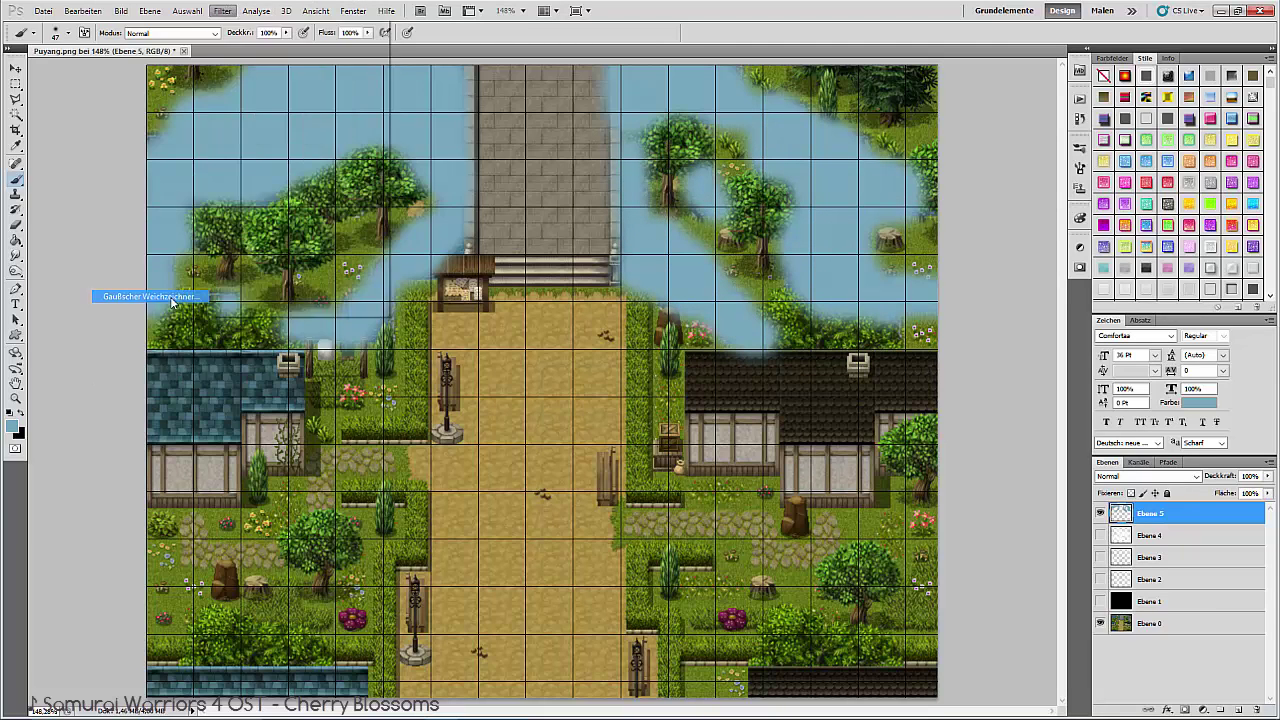
click(918, 231)
click(1145, 476)
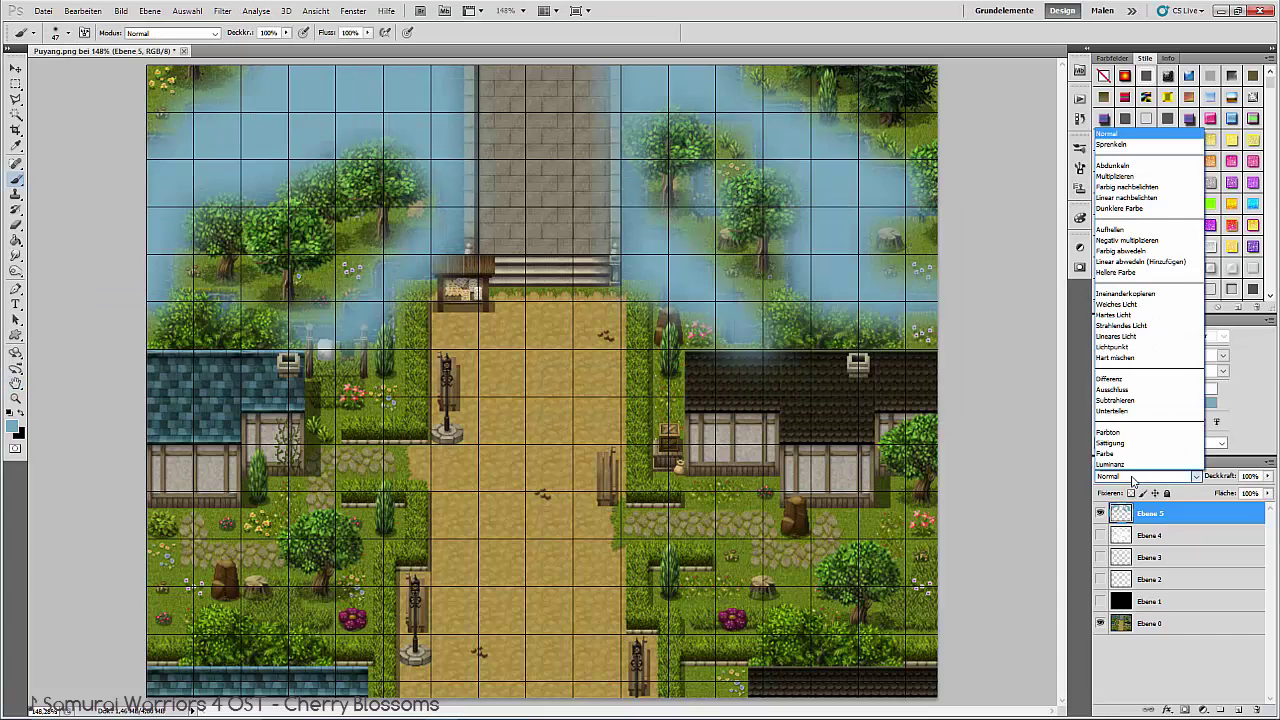
click(1120, 336)
click(1122, 480)
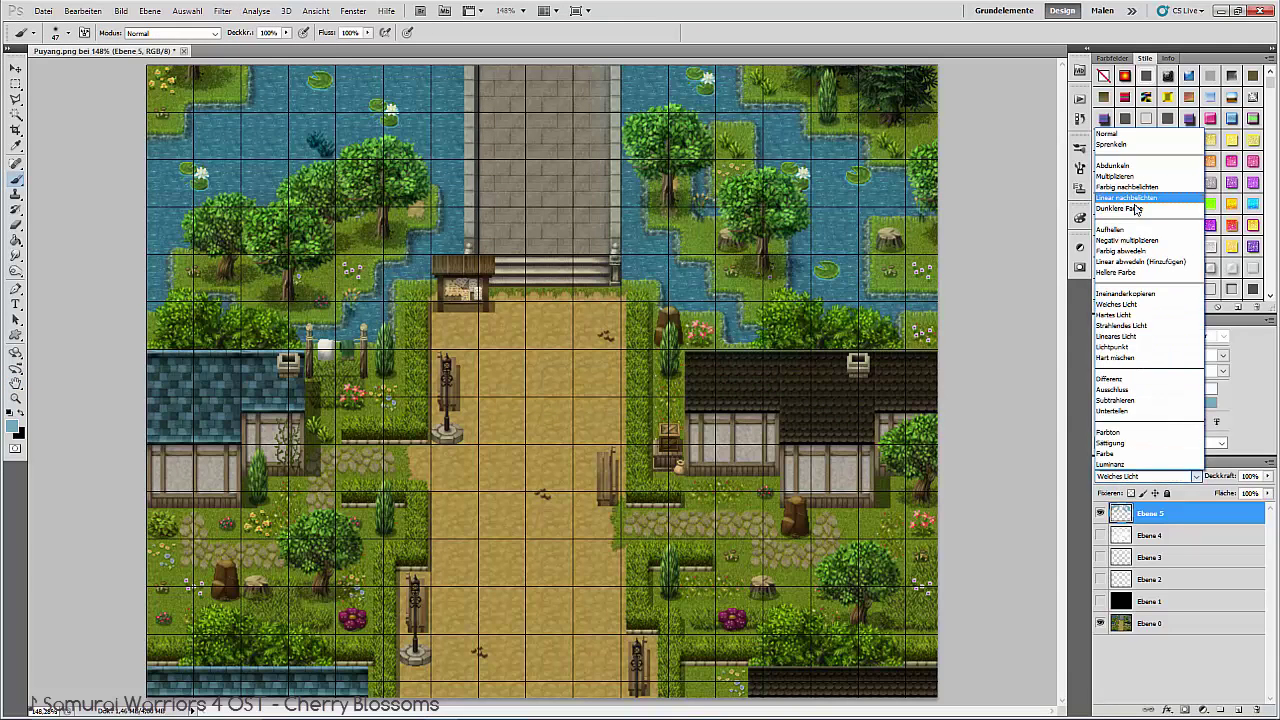
click(1118, 134)
Hide the blurred Ebene 5 layer and add a new empty layer.
click(1101, 515)
click(1221, 708)
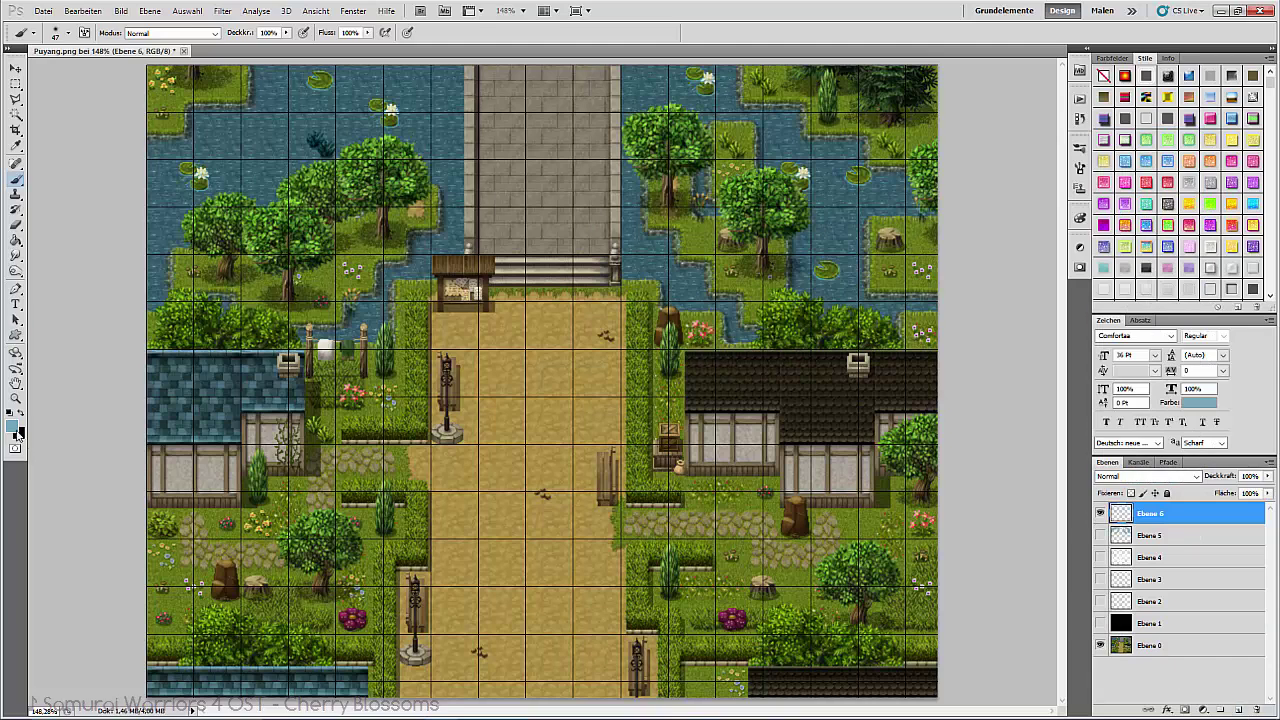
click(12, 426)
Paint pale blue over the upper-left and upper-right water on Ebene 6, then hide that layer.
click(409, 248)
key(b)
mouse_move(445, 200)
mouse_down()
mouse_move(182, 200)
mouse_move(173, 185)
mouse_move(409, 130)
mouse_up()
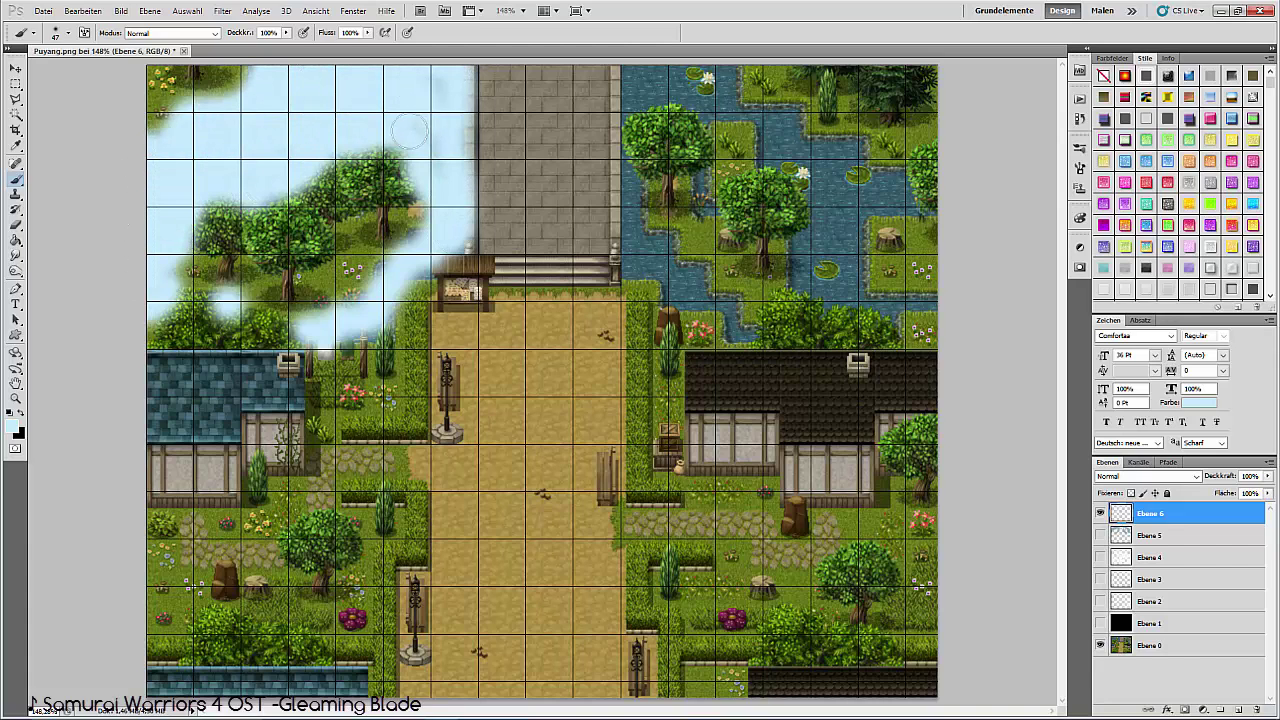
drag(744, 340, 656, 276)
mouse_move(630, 177)
mouse_down()
mouse_move(870, 270)
mouse_move(822, 179)
mouse_move(982, 471)
mouse_up()
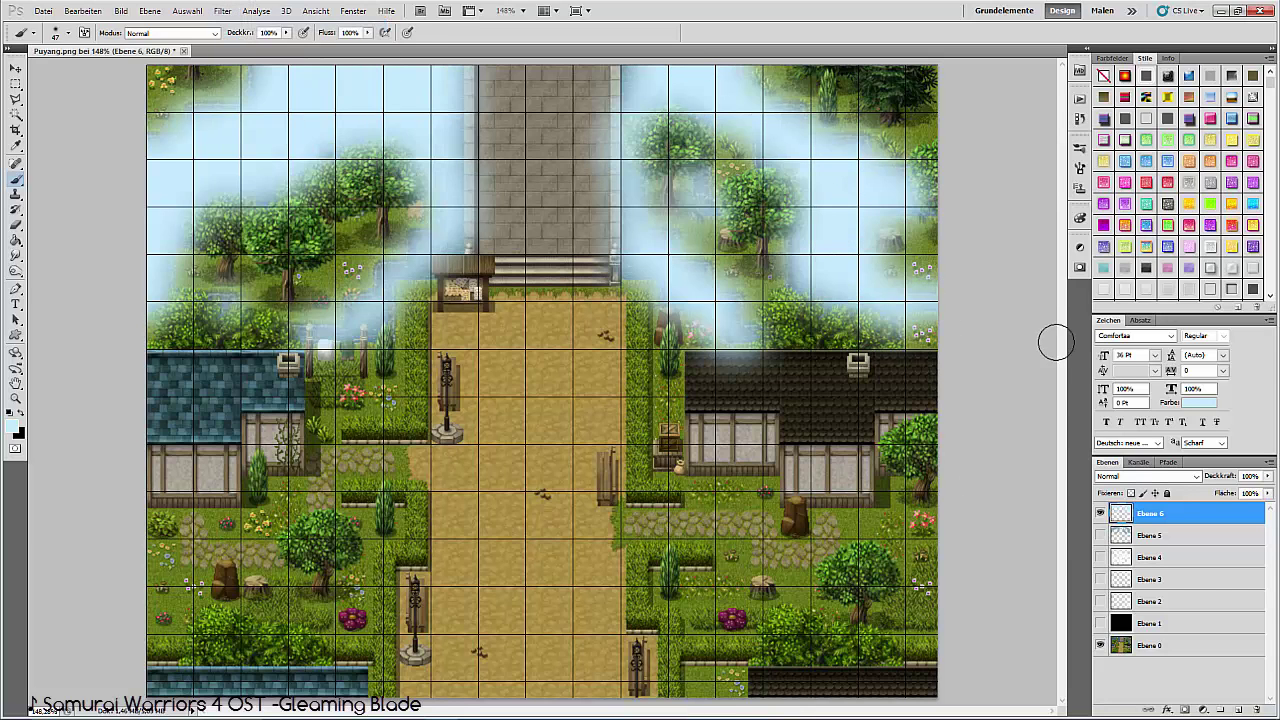
right_click(1090, 480)
click(1088, 457)
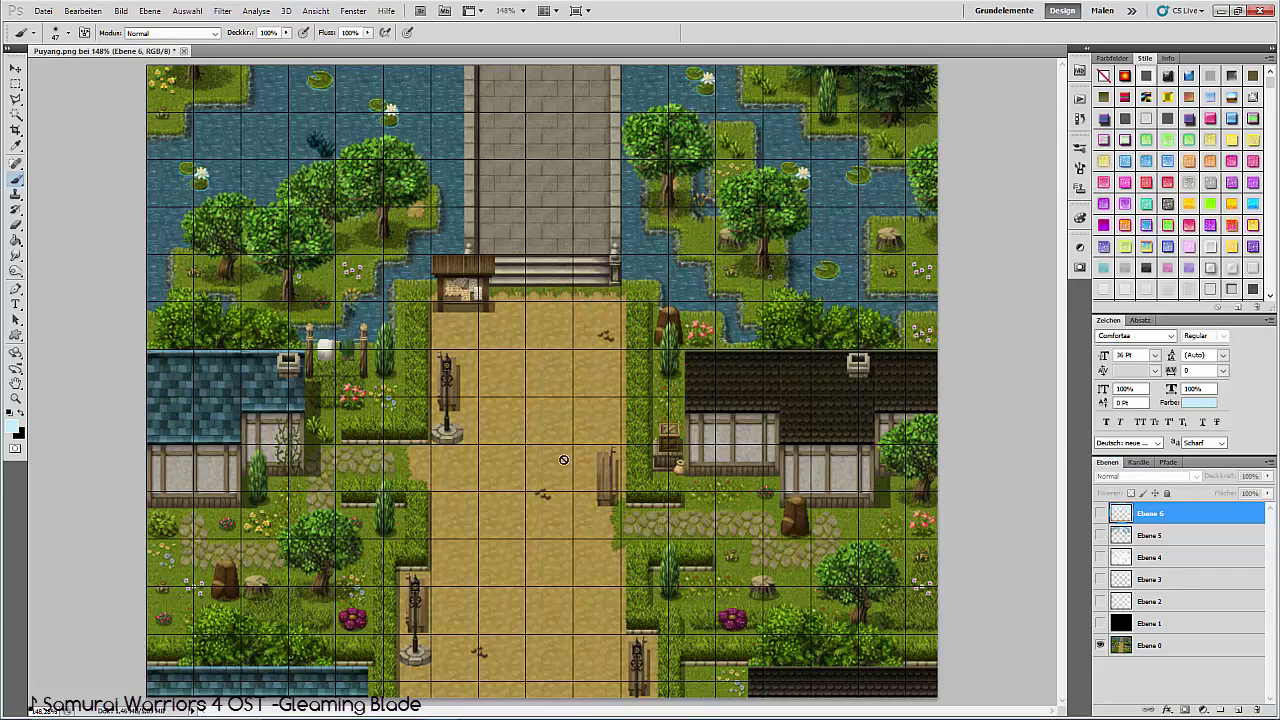
Sample a light green from the map as the foreground colour.
click(15, 432)
mouse_move(272, 206)
mouse_down()
mouse_move(178, 165)
mouse_move(200, 184)
mouse_up()
key(Return)
On a new Ebene 7 layer, dab five soft green glows over the water.
key(b)
click(1239, 709)
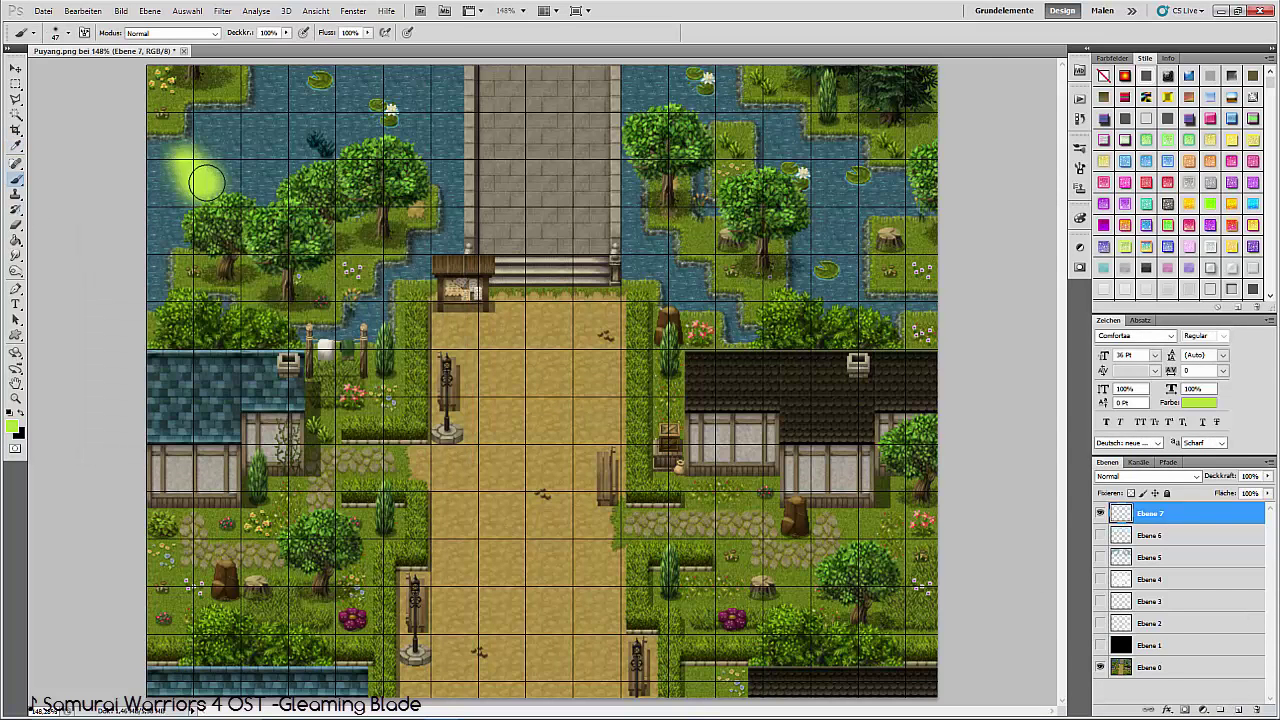
drag(372, 116, 374, 105)
click(318, 82)
click(700, 82)
click(855, 176)
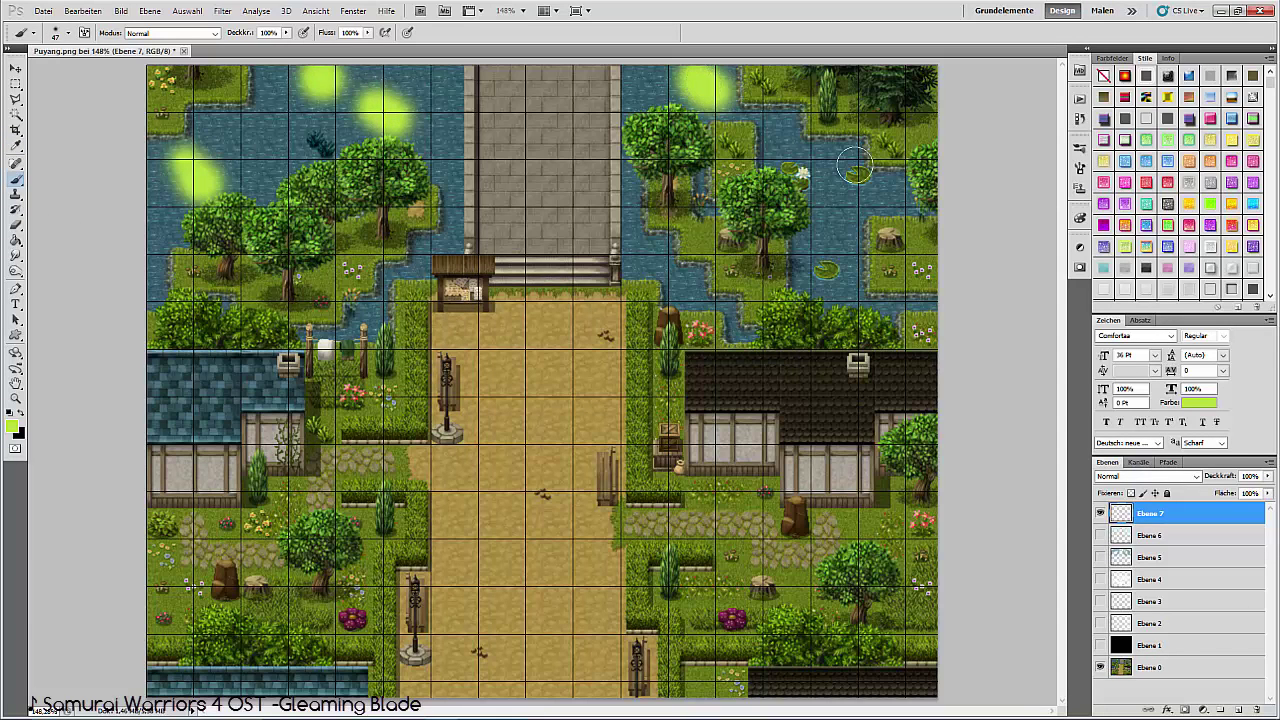
click(827, 269)
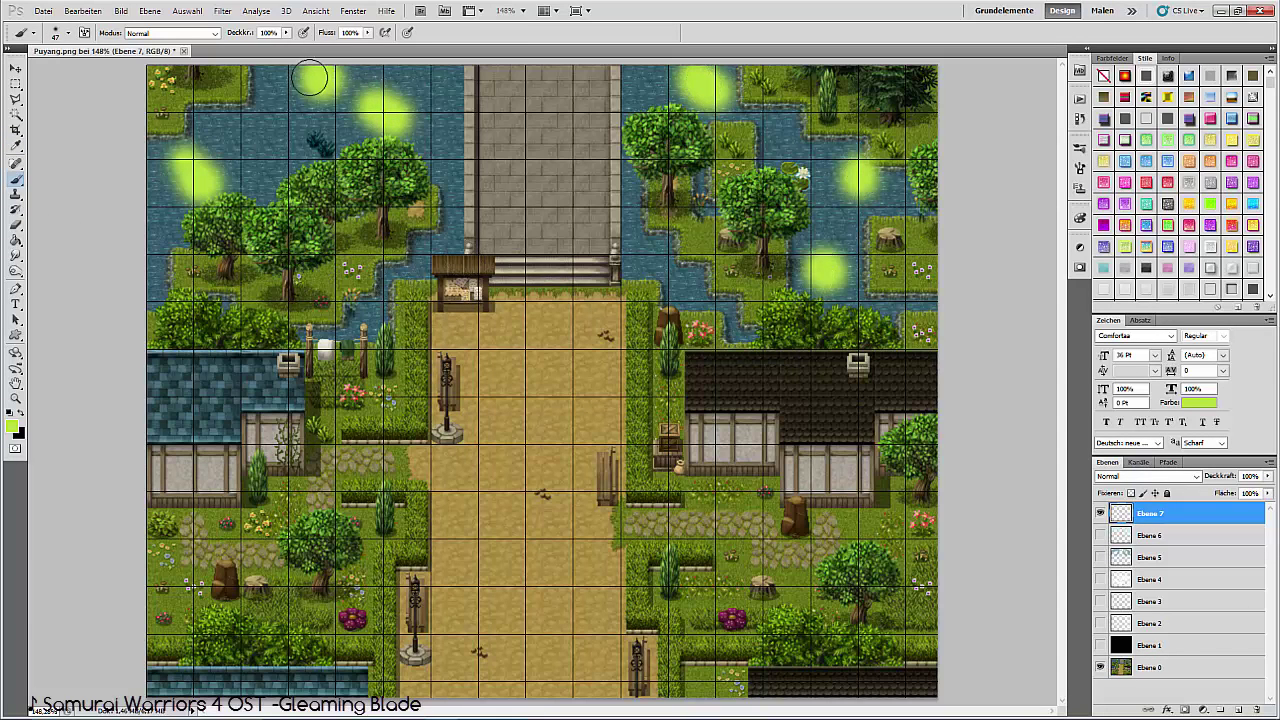
Reapply the Gaussian Blur to the green glows, hide Ebene 7 and add an empty Ebene 8.
click(222, 10)
click(240, 24)
click(1101, 513)
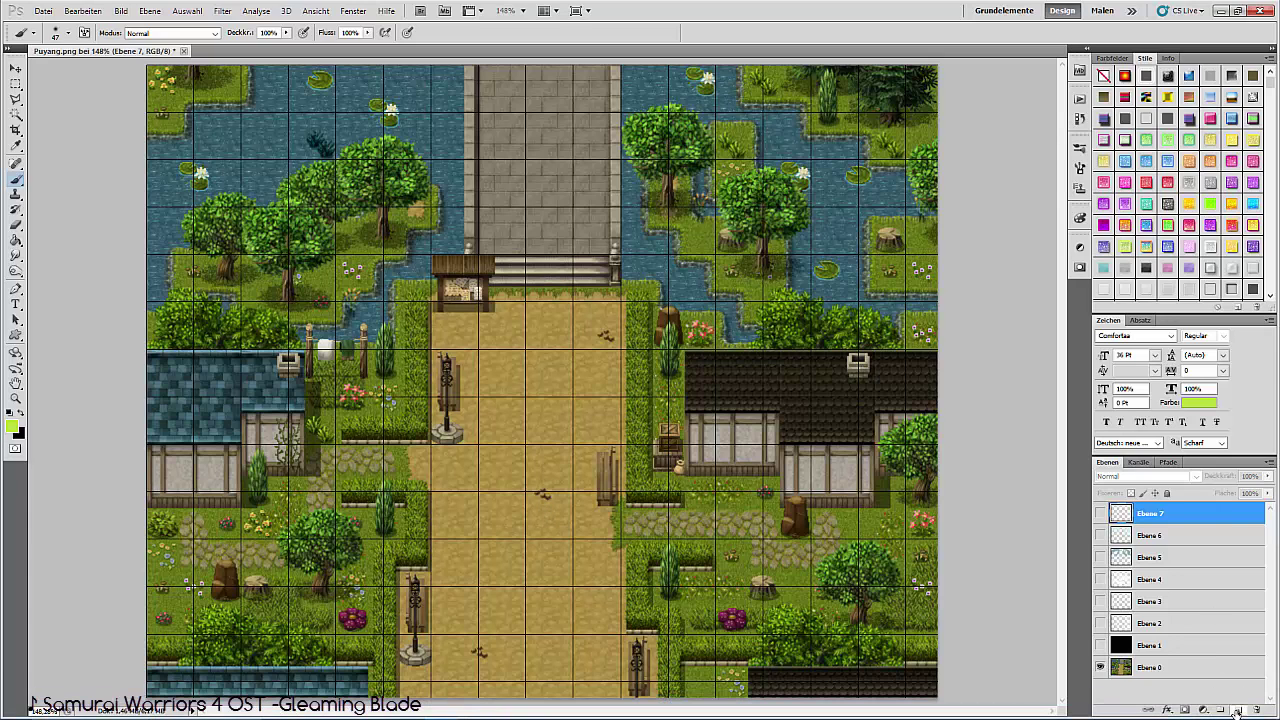
click(1238, 709)
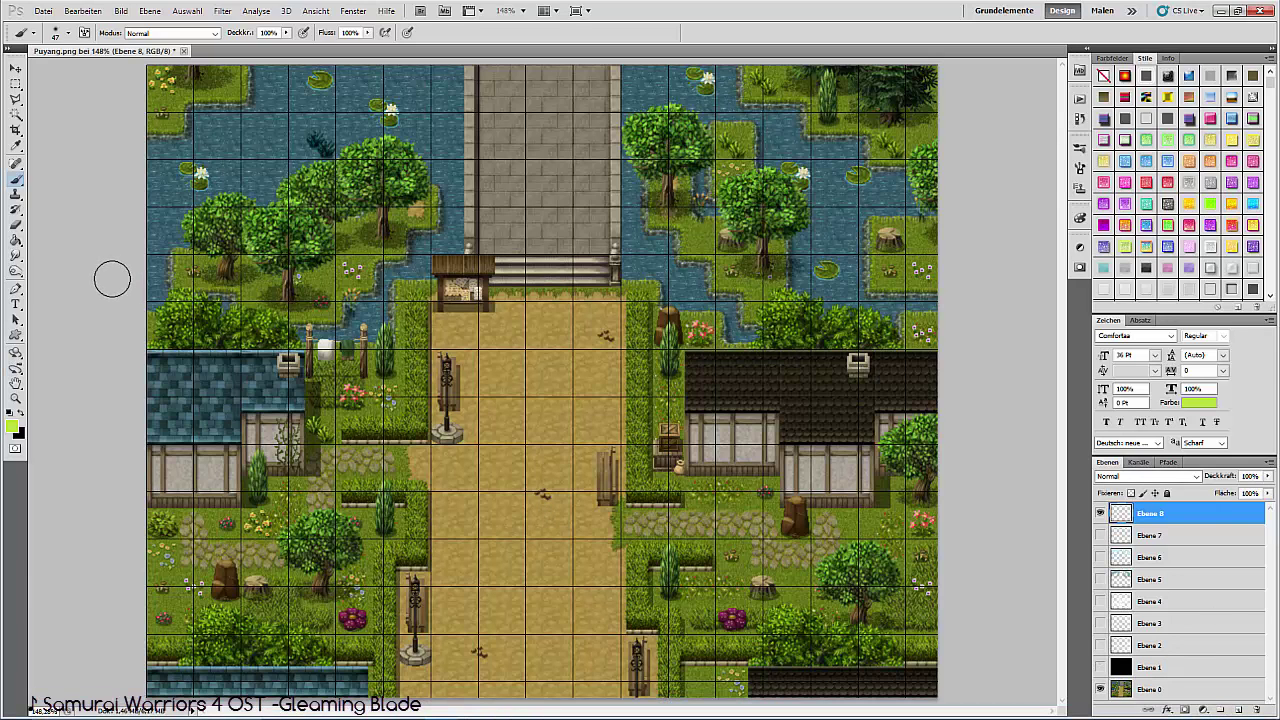
Sample the purple flower's maroon colour as the foreground colour.
click(12, 427)
click(377, 655)
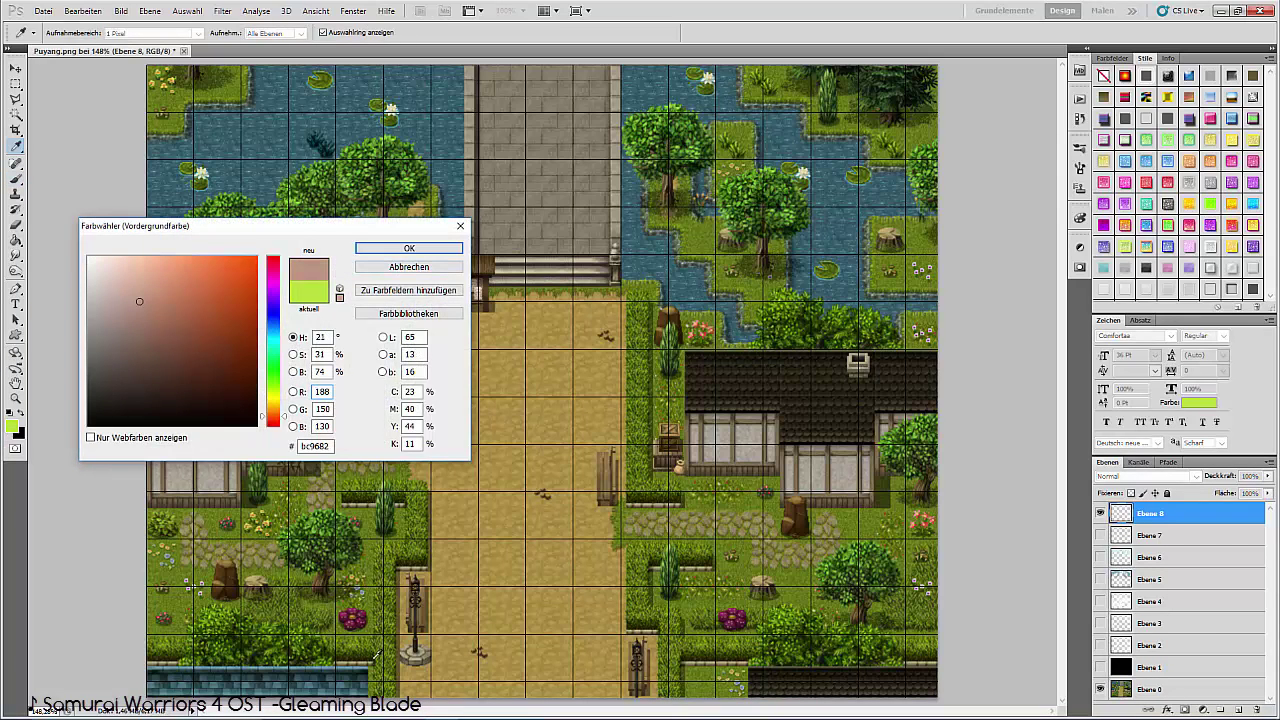
click(352, 618)
click(354, 619)
click(353, 617)
key(Return)
key(b)
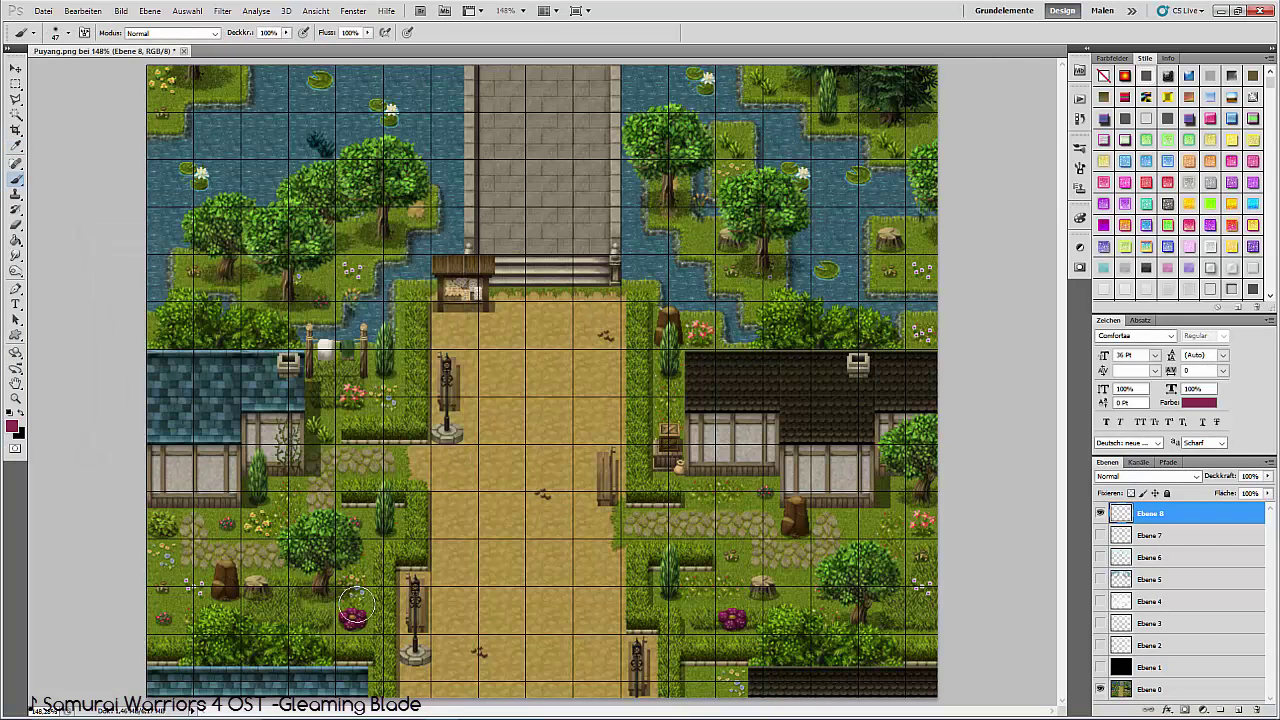
Dab maroon glows over the purple and red flowers on Ebene 8, hide it, and show Ebene 1.
click(354, 617)
click(725, 617)
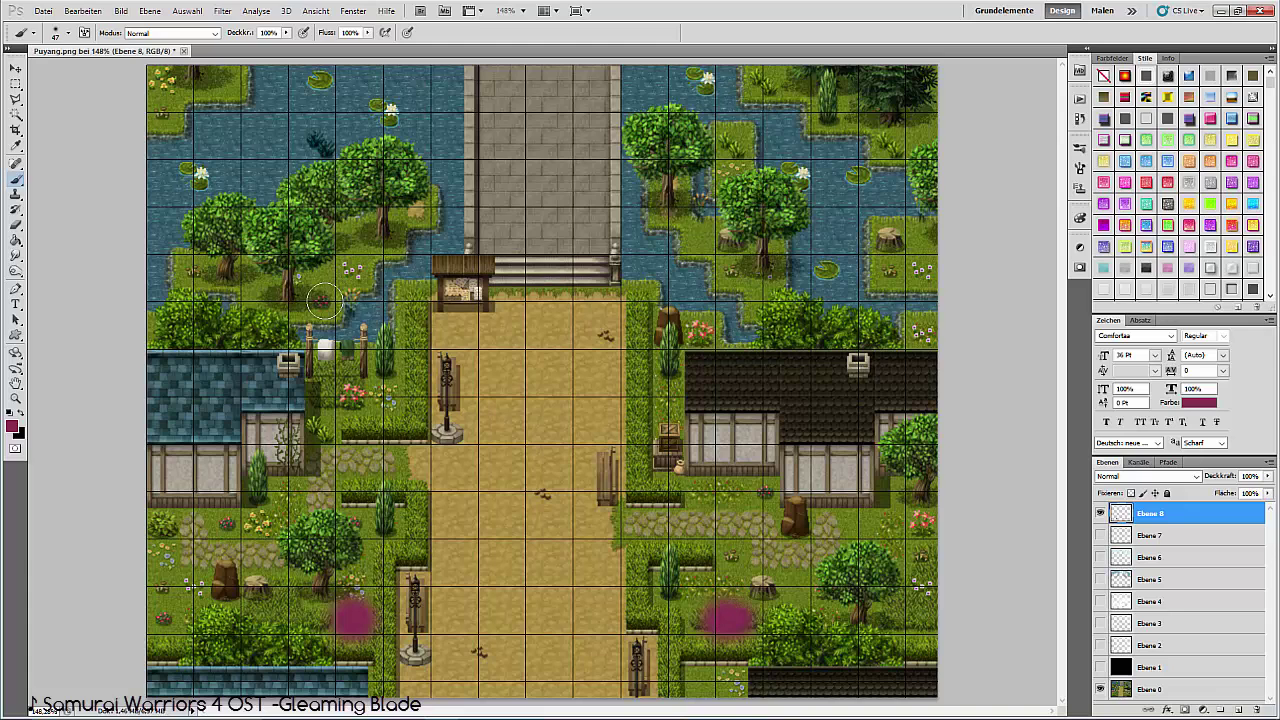
click(323, 300)
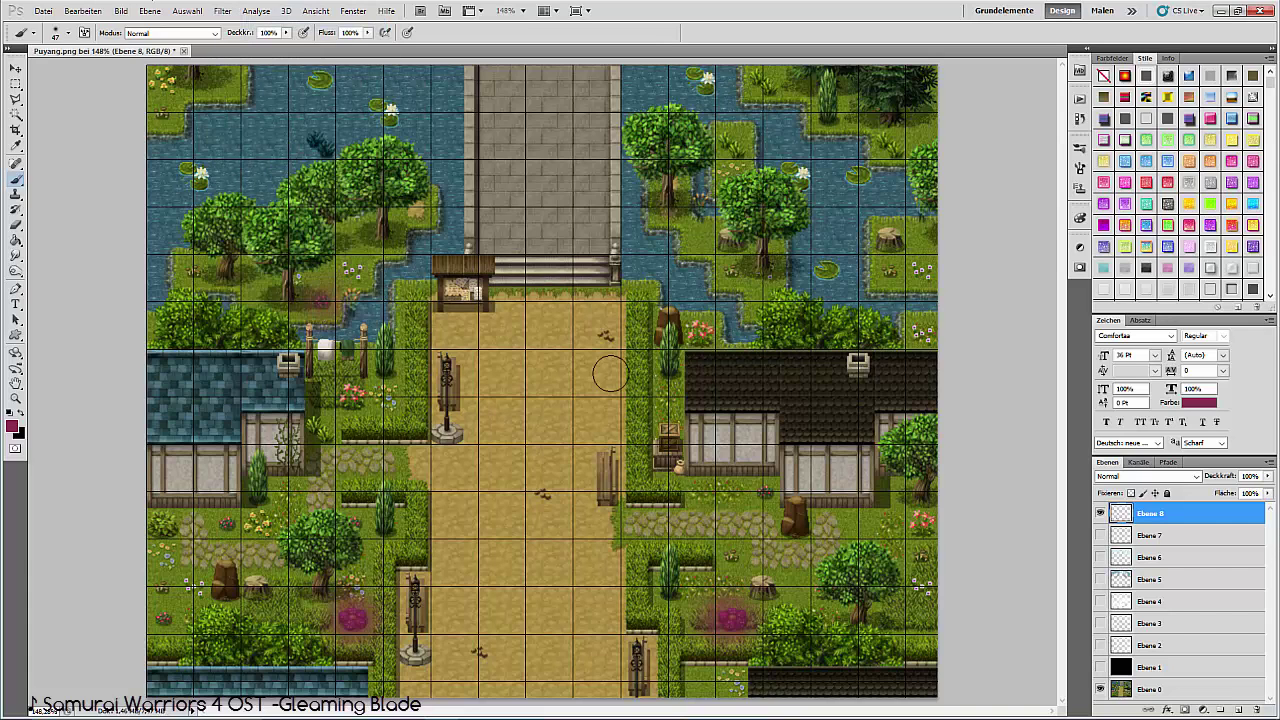
click(1100, 513)
click(1145, 667)
click(1100, 667)
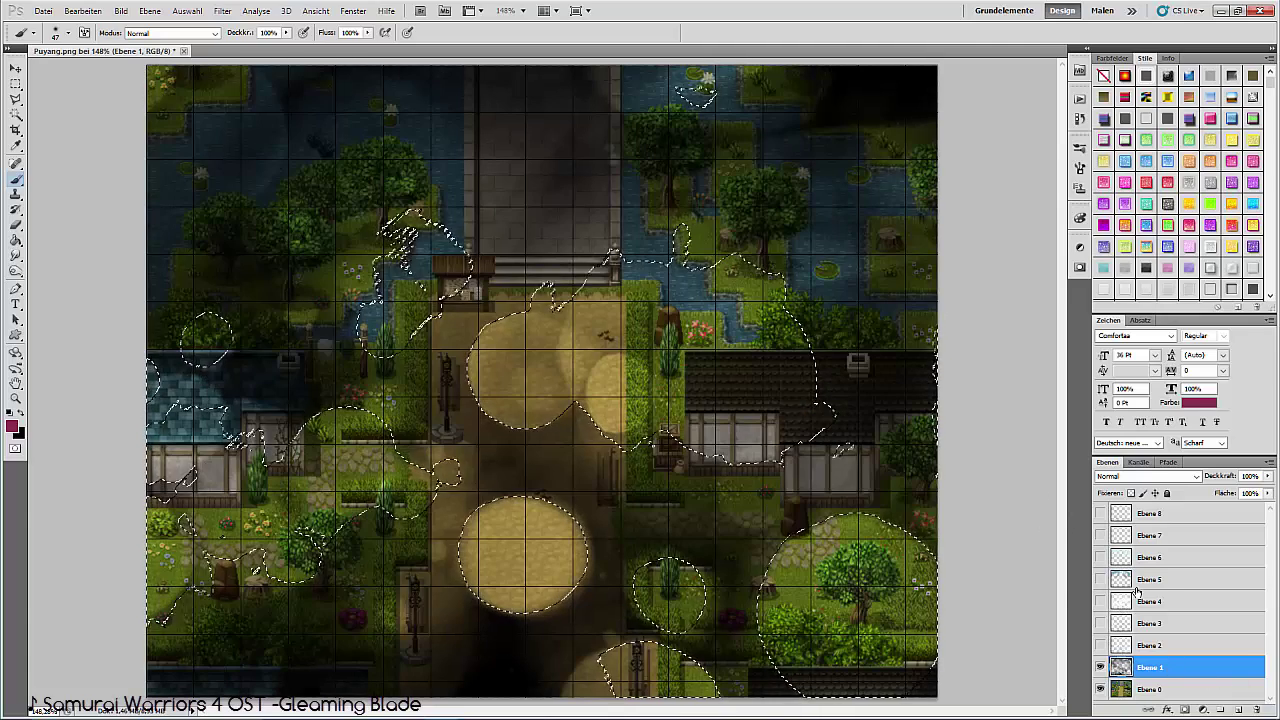
Deselect, hide Ebene 1, turn on Ebene 2–8 and select the Ebene 4 fog layer.
key(ctrl+d)
drag(1100, 667, 1101, 557)
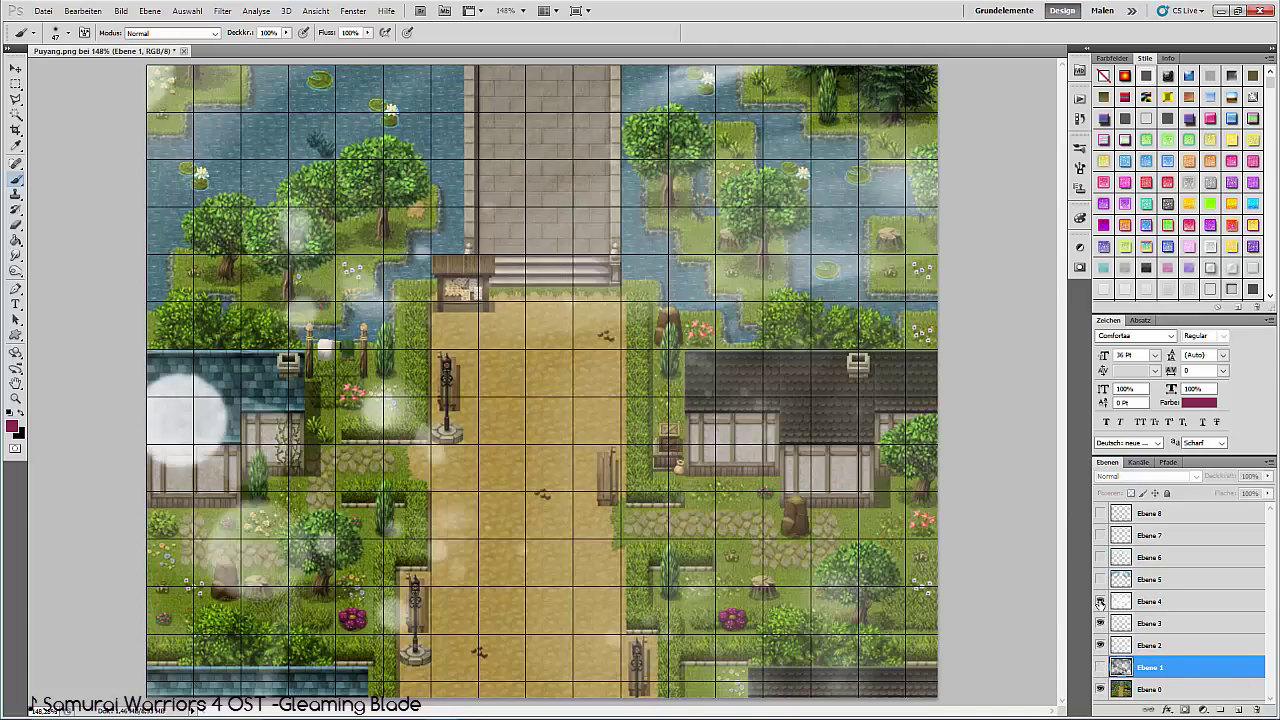
click(1100, 513)
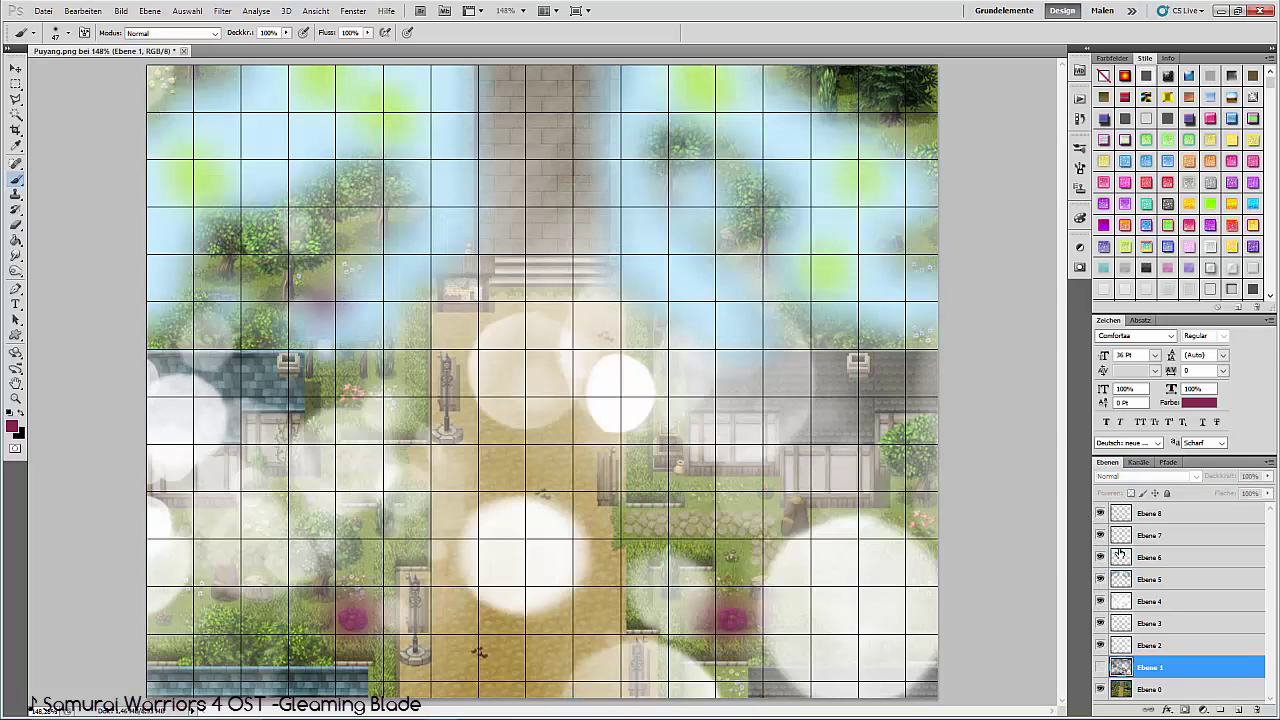
click(1159, 603)
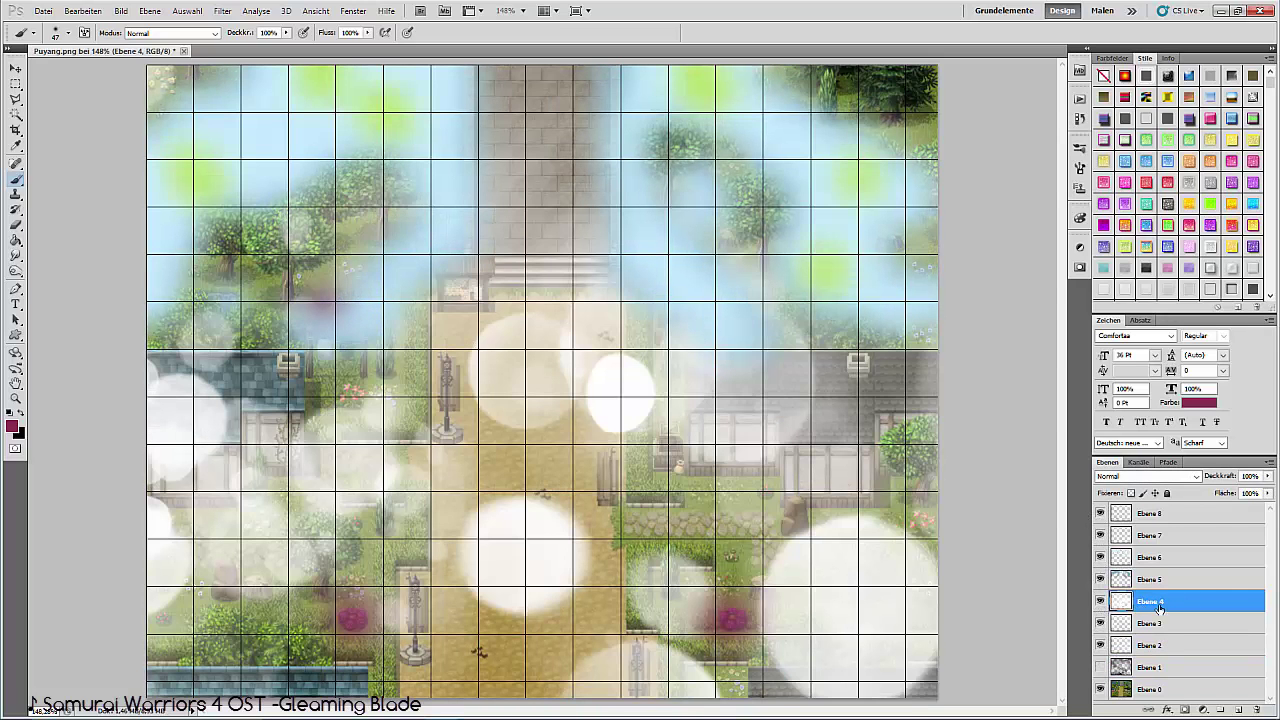
key(Return)
Set the blue glow layer Ebene 6's fill to 70%.
click(1158, 623)
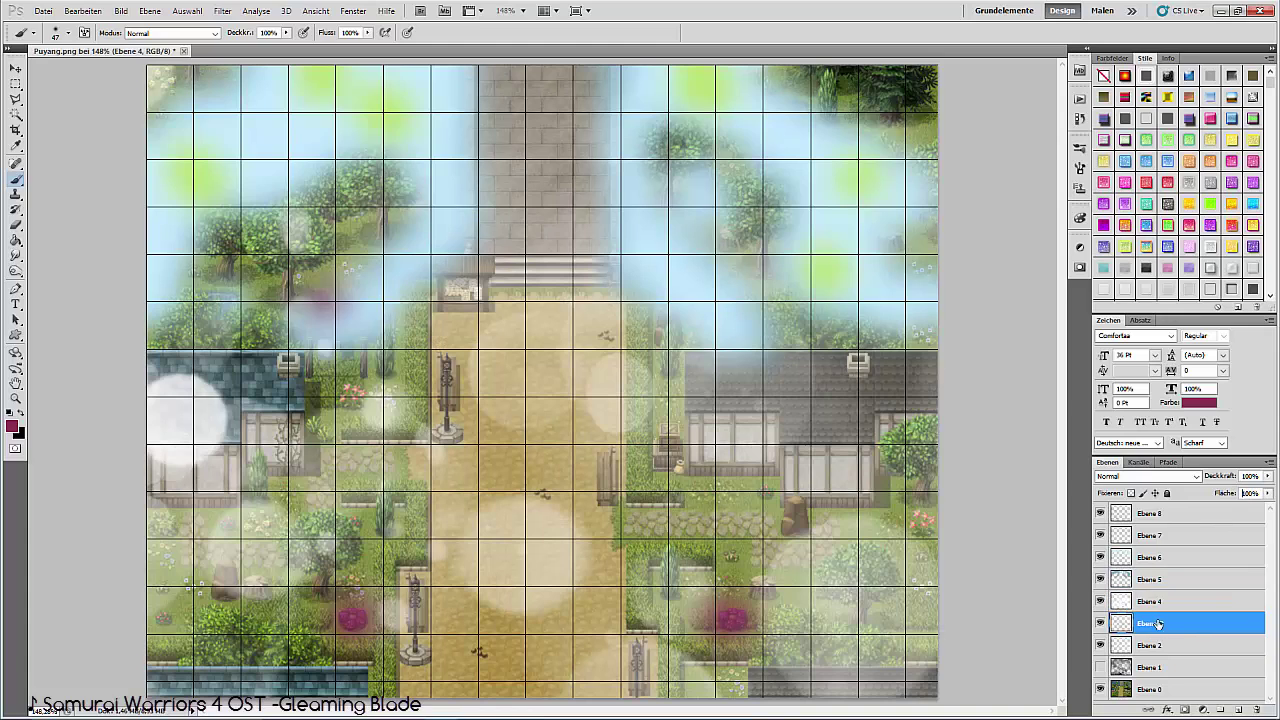
click(1150, 557)
click(1250, 493)
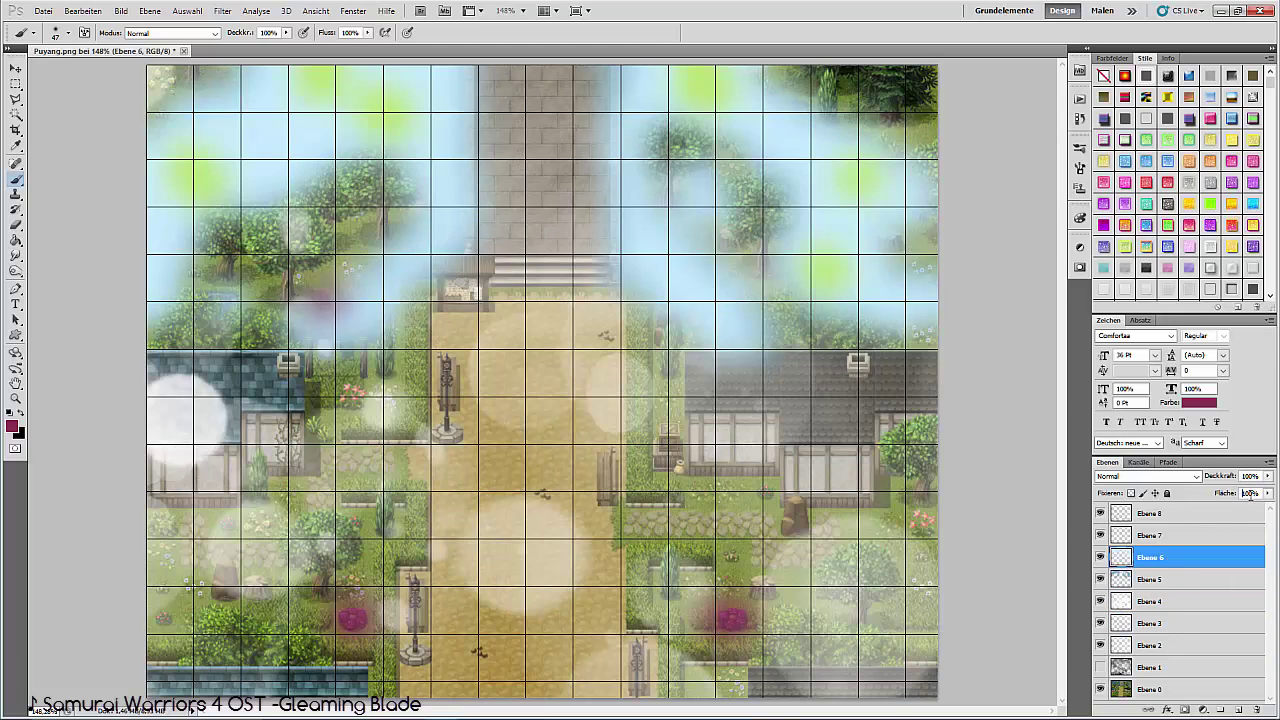
text(570)
key(Return)
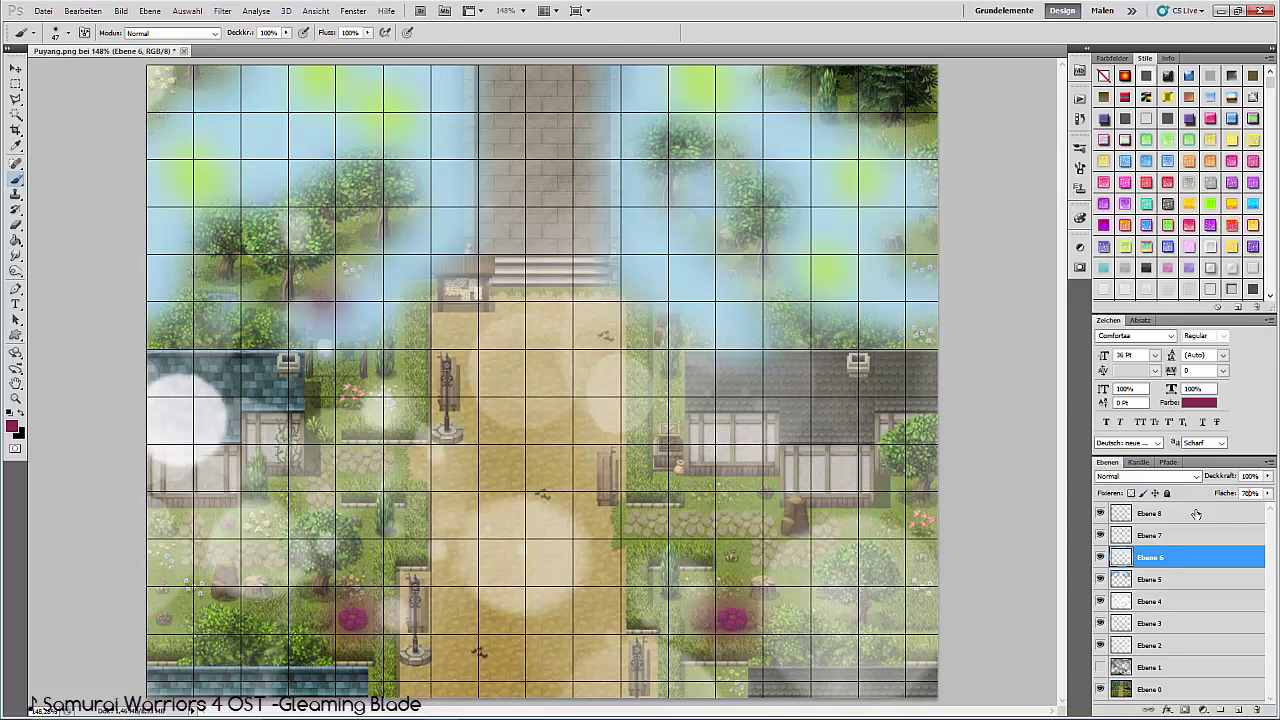
Hide the Ebene 0 map and export the shadow overlay as a PNG-24 shadow file via Save for Web.
click(1100, 689)
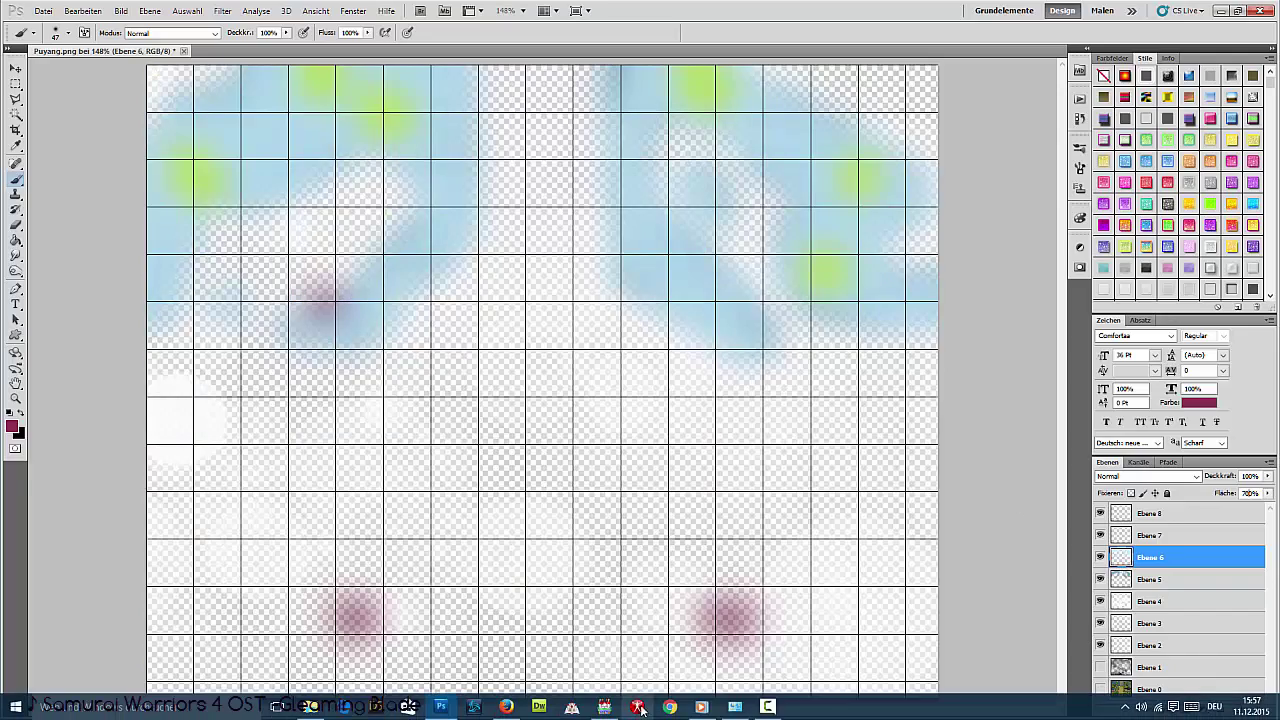
mouse_move(735, 710)
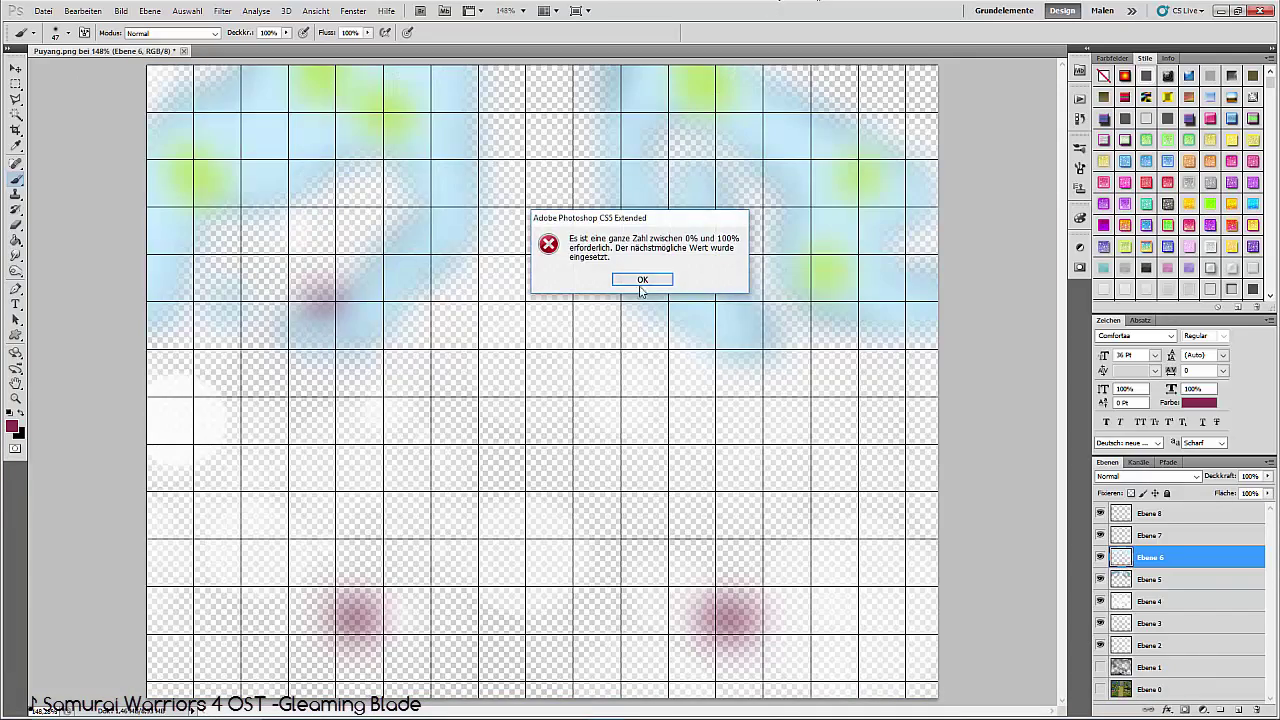
click(641, 285)
click(16, 71)
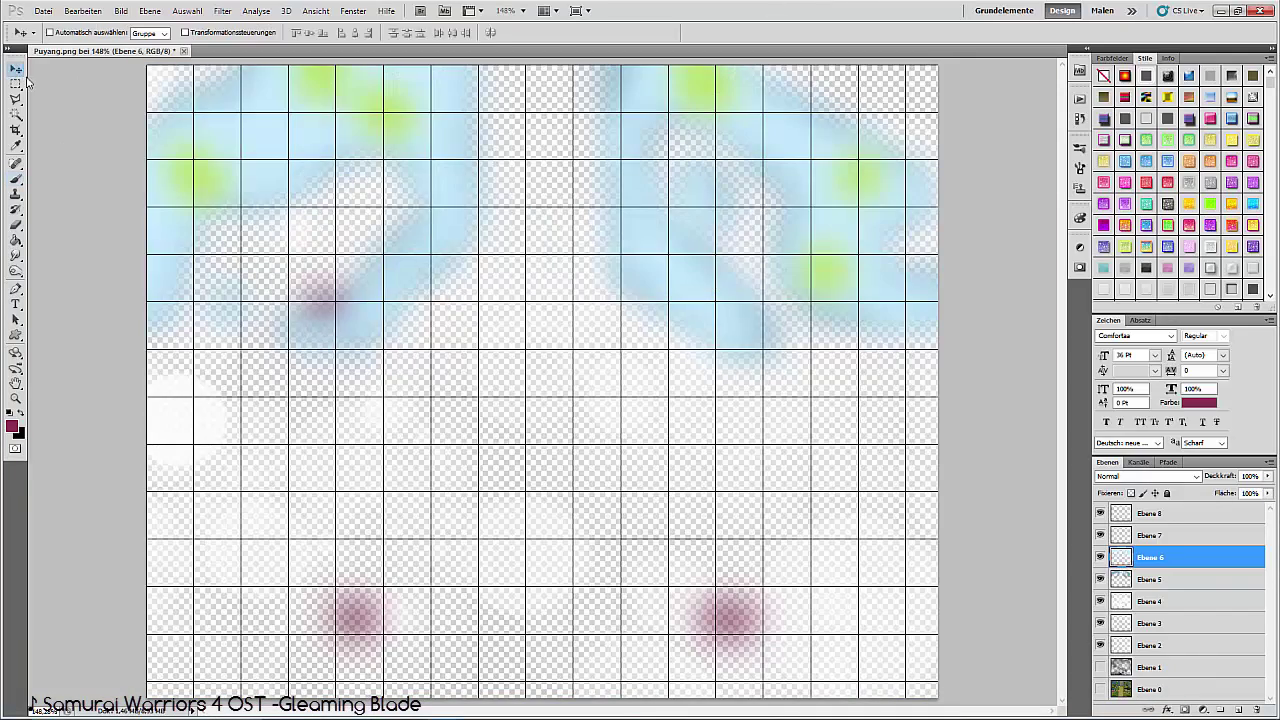
key(ctrl+alt+shift+s)
key(Return)
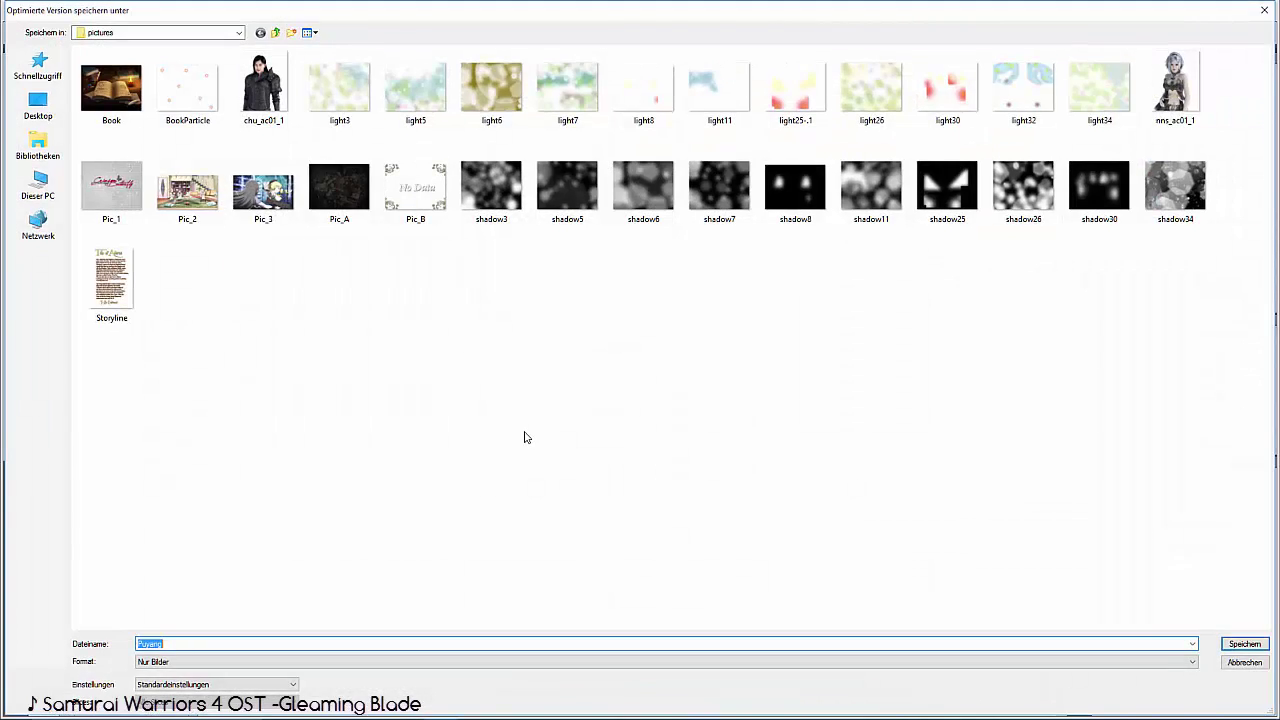
text(shadow)
key(Return)
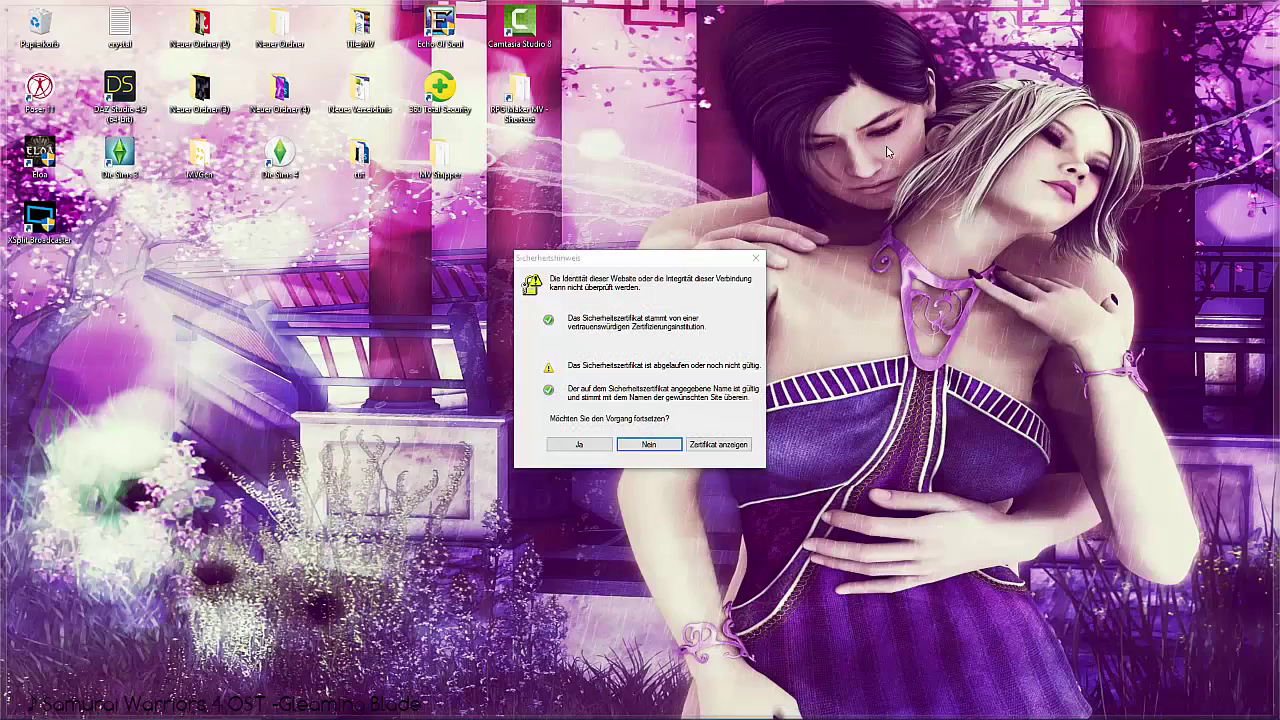
click(650, 447)
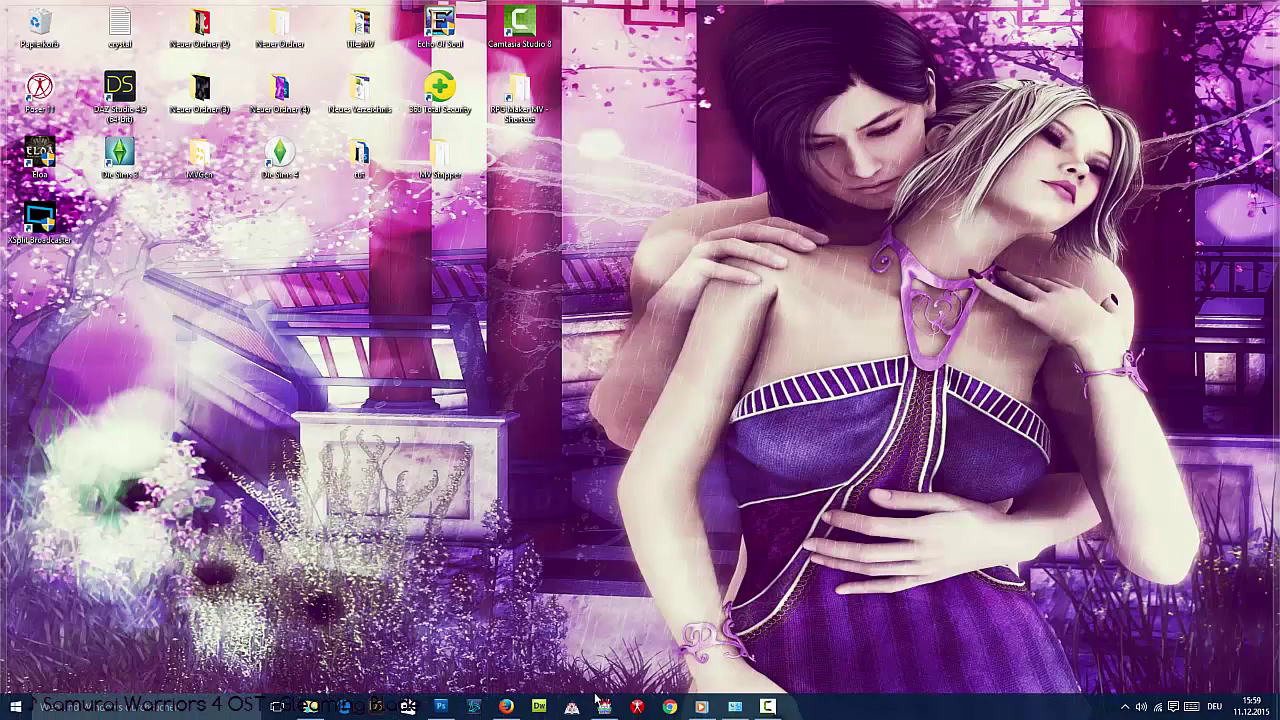
Copy the corner overlay event from the parent Puyang map onto the village map's bottom-right tile.
click(605, 705)
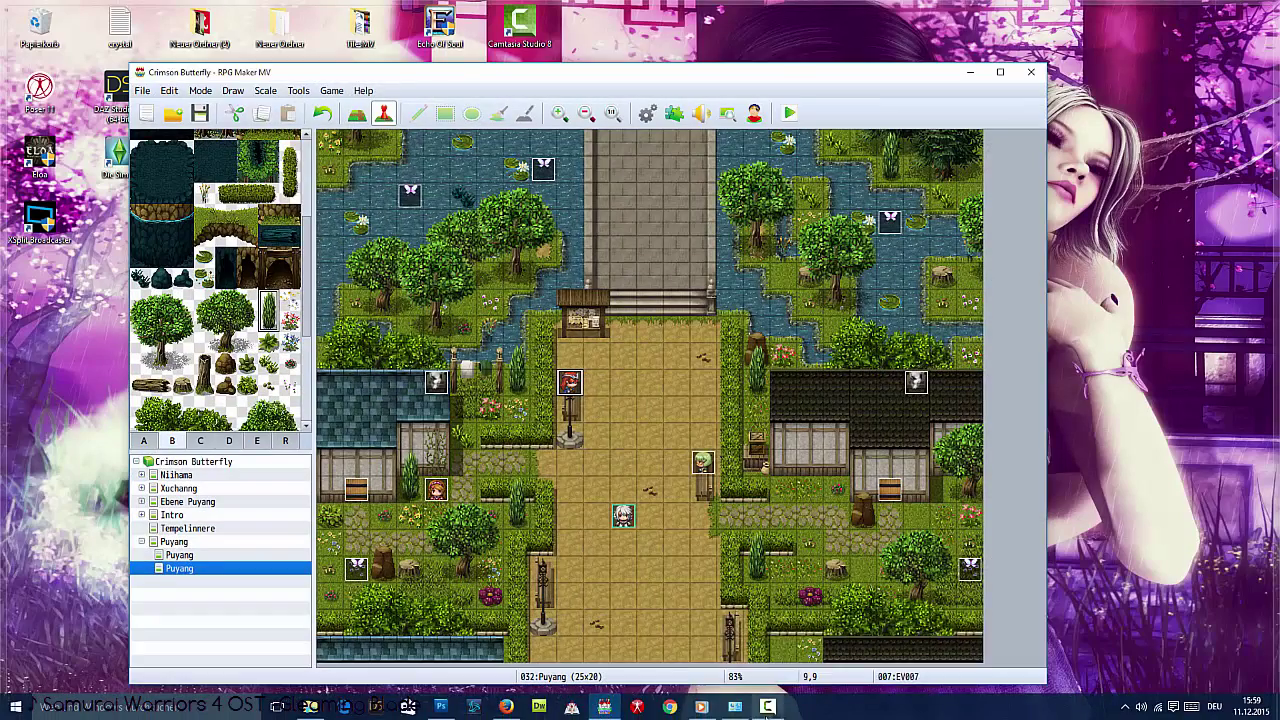
double_click(970, 635)
click(410, 568)
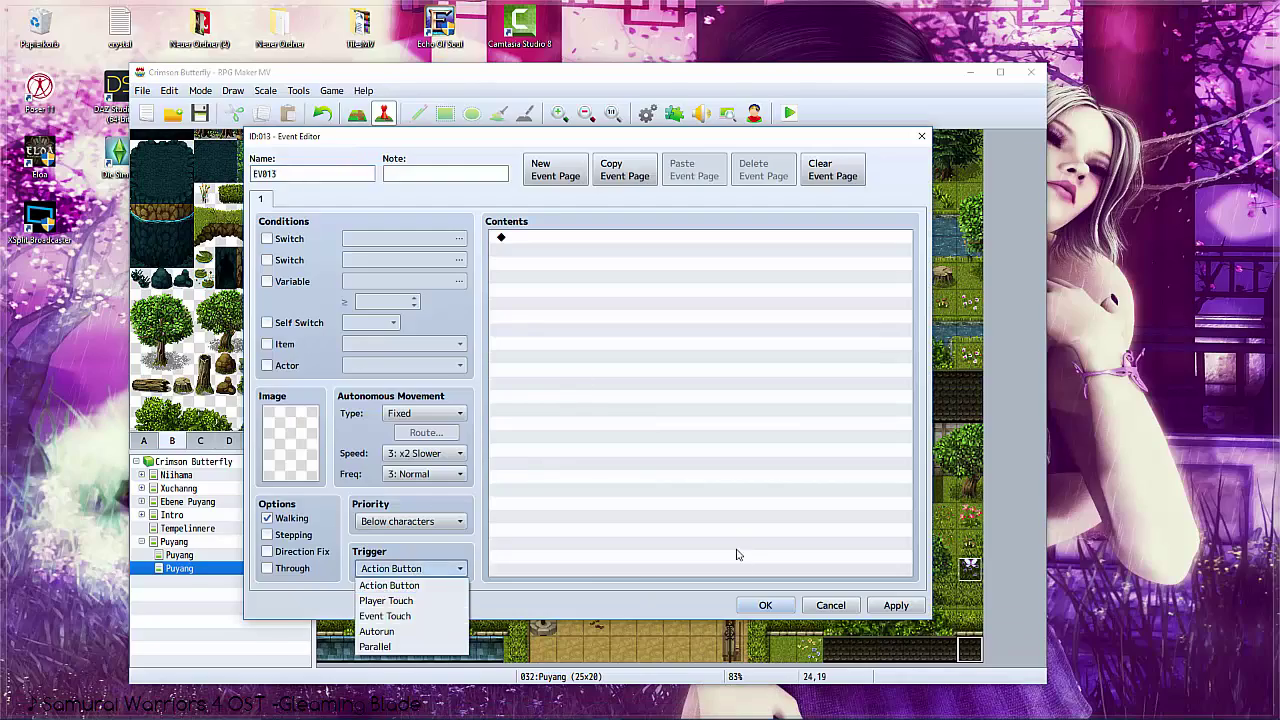
key(Escape)
key(Escape)
click(179, 555)
click(174, 541)
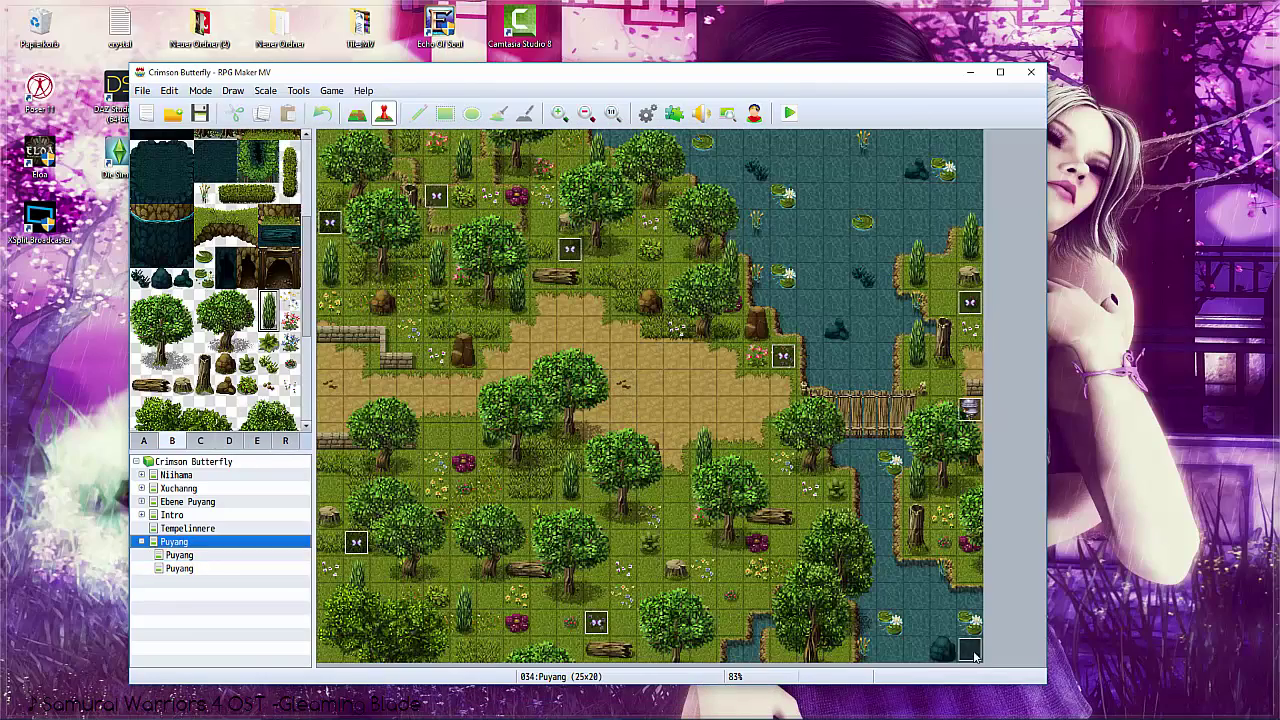
right_click(970, 645)
key(Escape)
click(179, 568)
right_click(970, 651)
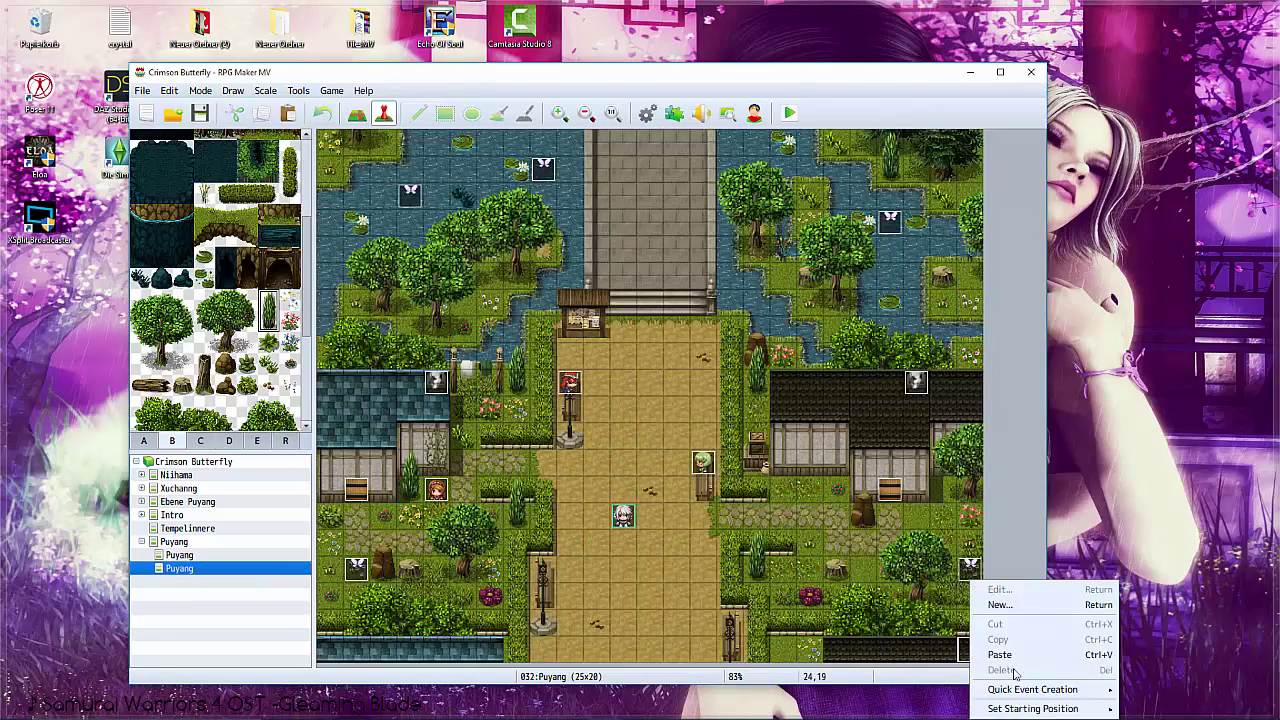
click(1000, 645)
double_click(970, 651)
Change the event's Show Picture images to light32 and shadow32.
right_click(710, 266)
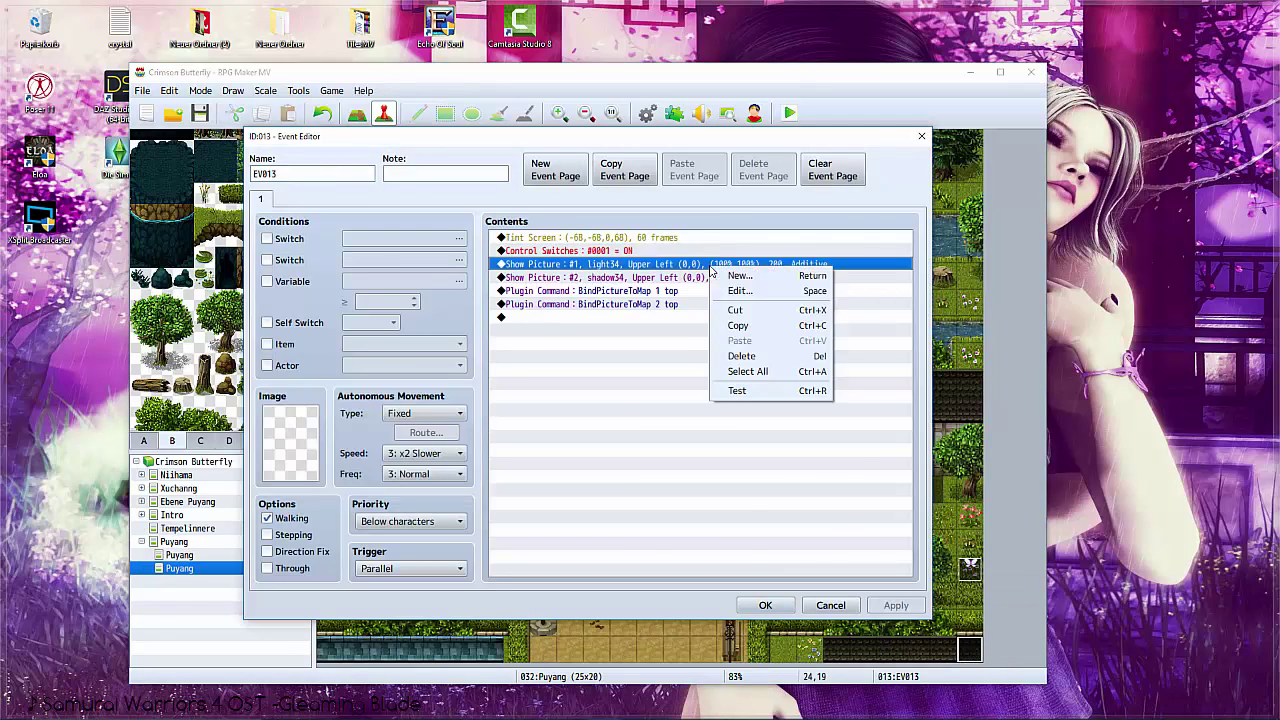
click(718, 290)
click(688, 316)
click(500, 373)
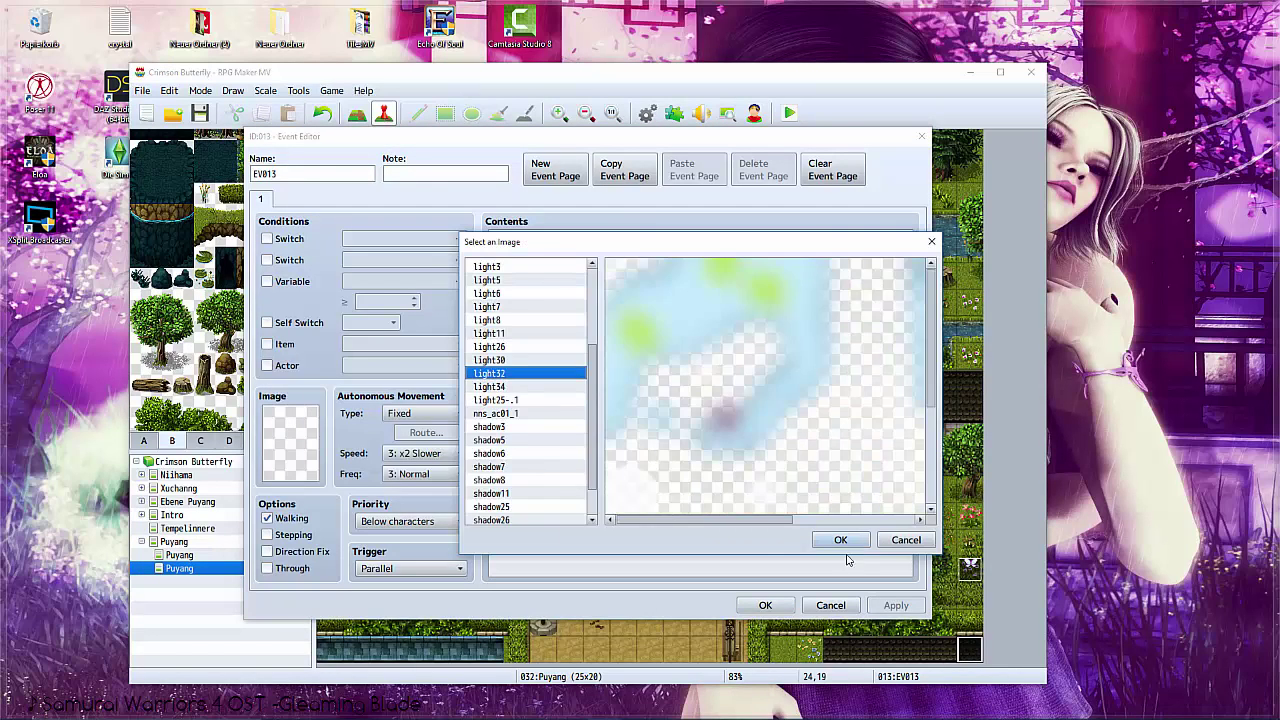
click(840, 540)
click(730, 526)
double_click(690, 277)
click(660, 311)
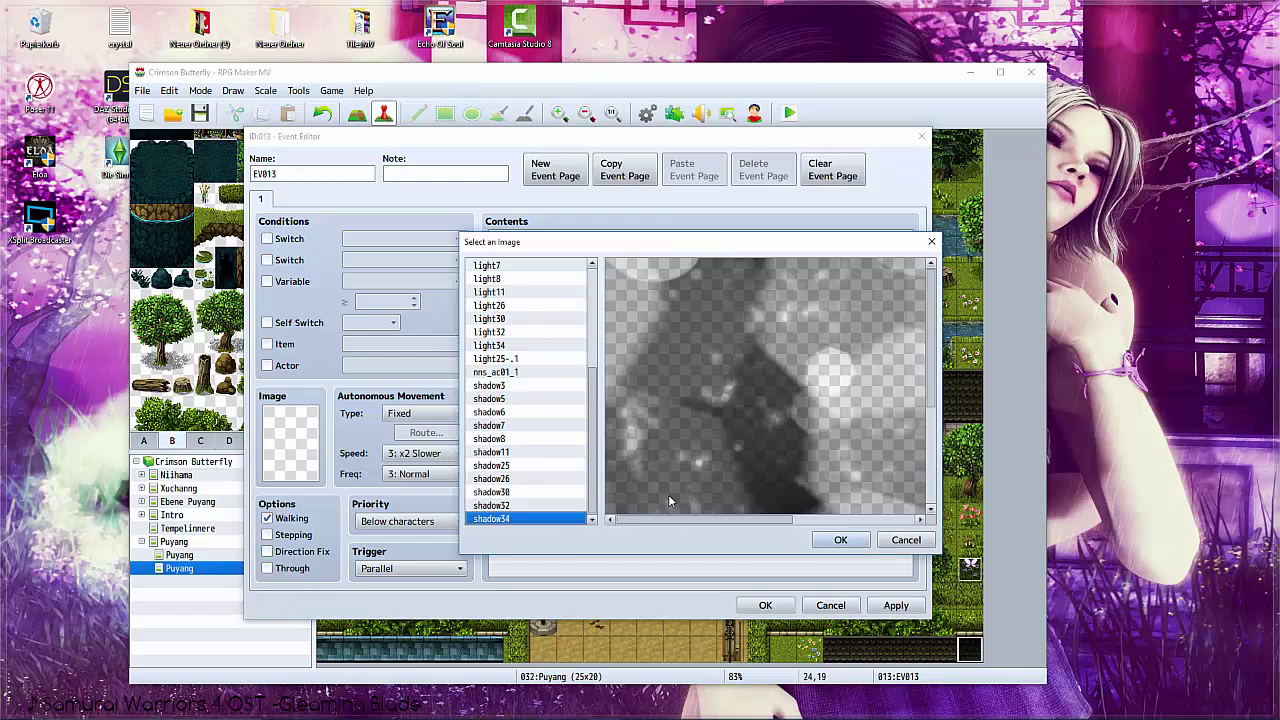
click(523, 506)
click(840, 540)
click(806, 543)
Apply the event changes and start a playtest, saving the project first.
click(896, 605)
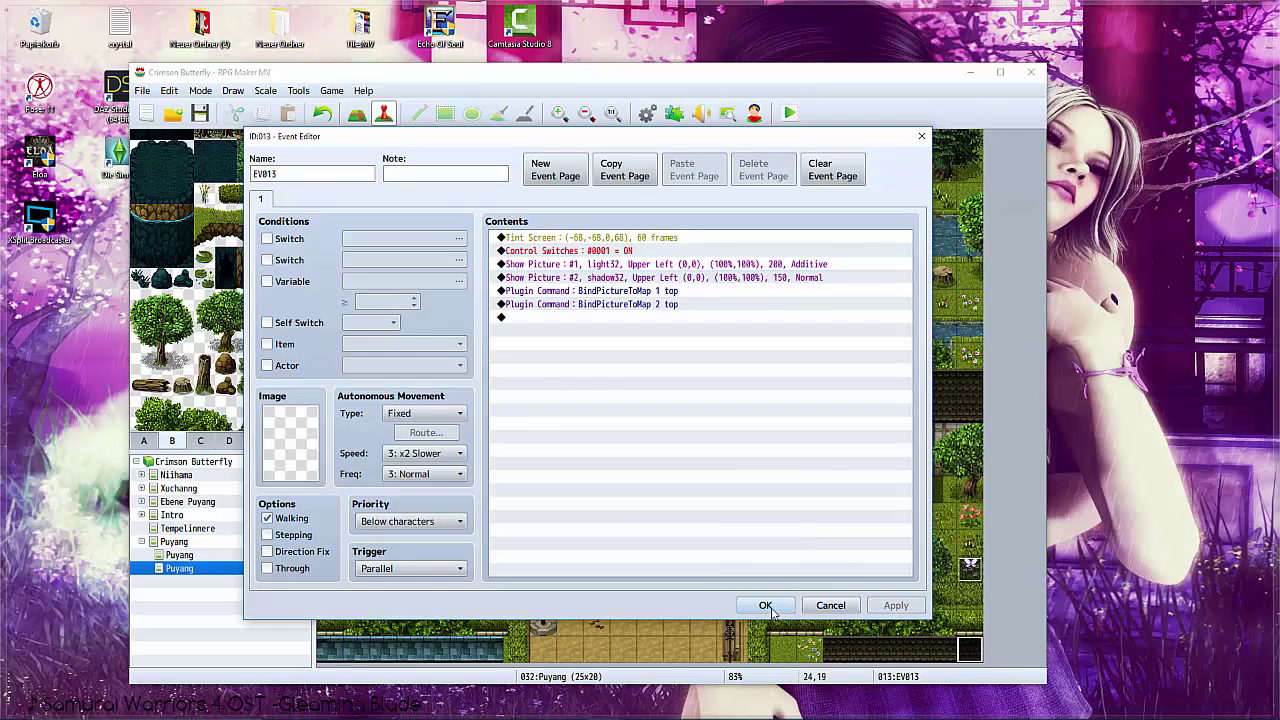
click(765, 605)
click(789, 113)
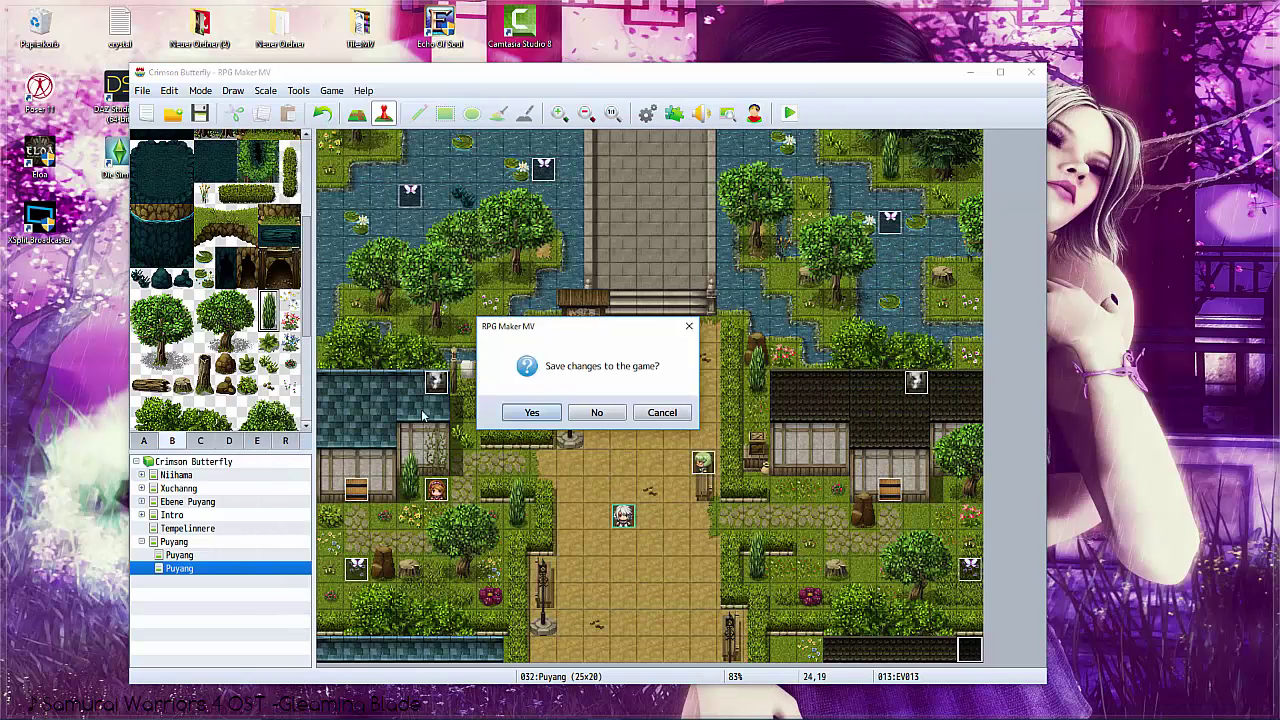
click(517, 411)
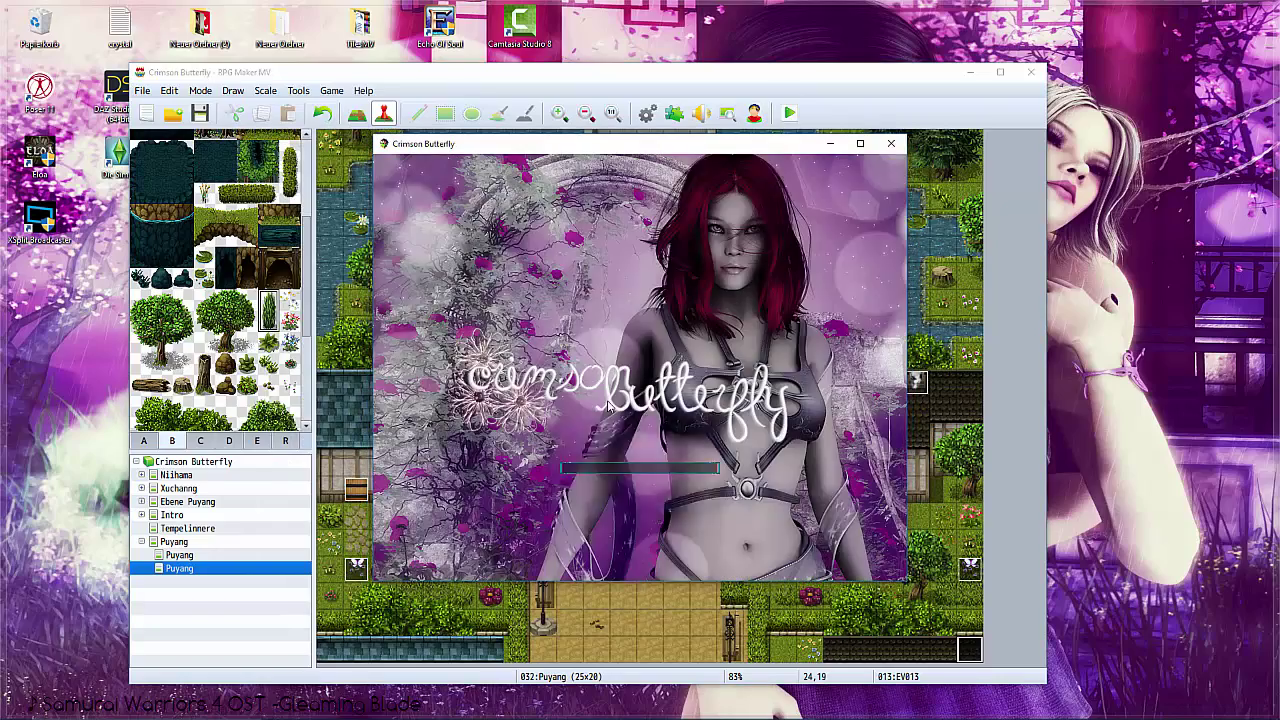
Start a New Game to view the lit Puyang map, then close the playtest and return to Photoshop.
key(Return)
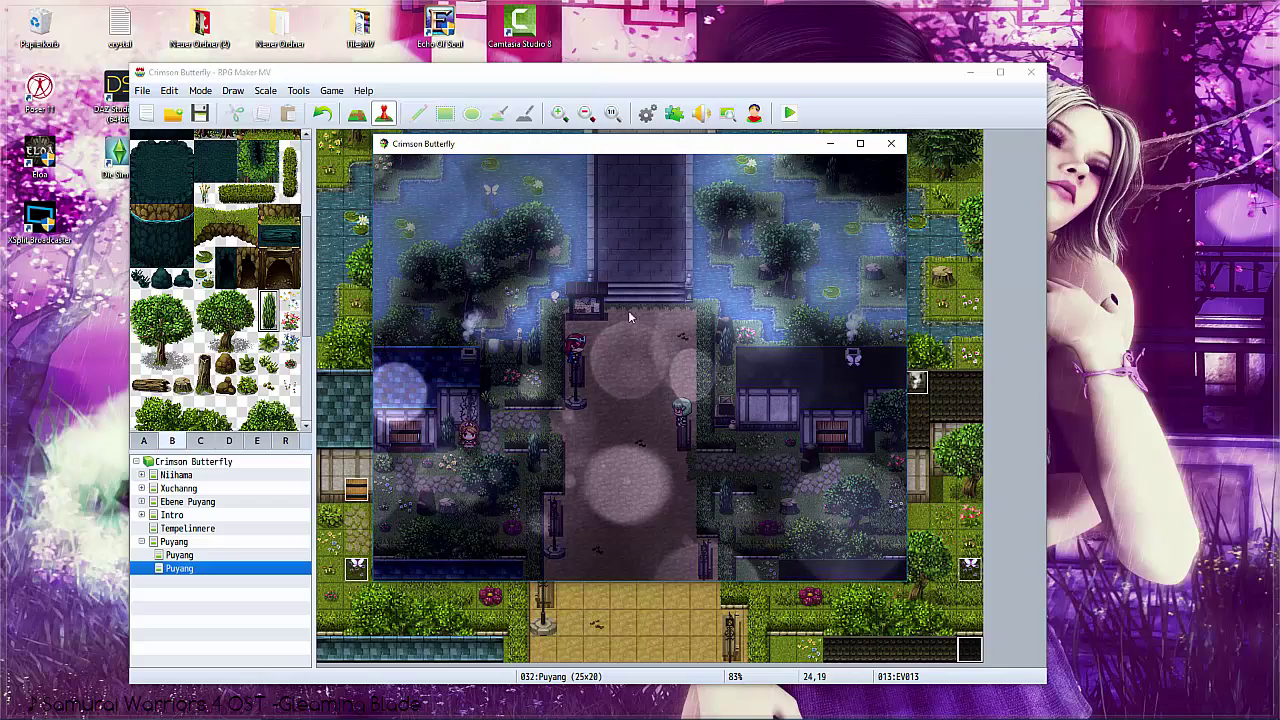
click(891, 143)
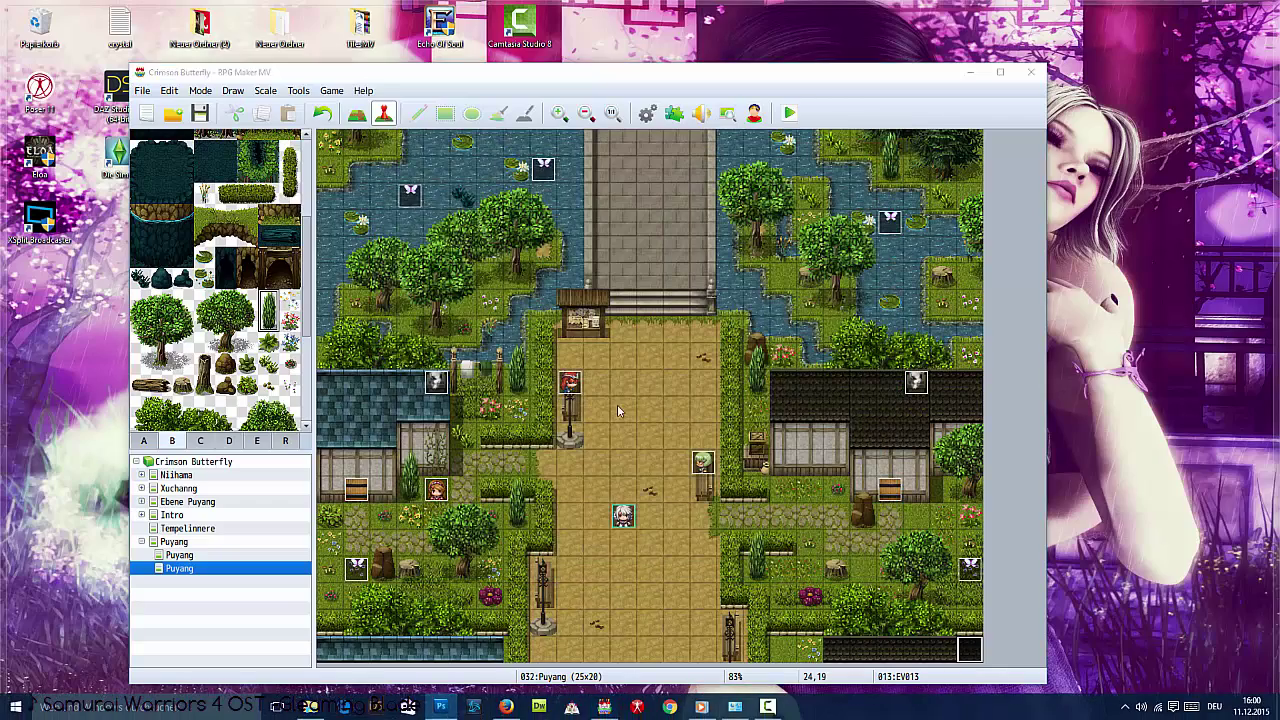
click(574, 708)
Hide Ebene 1, show glow layers Ebene 2–8, set Ebene 6 fill to 70% and lower Ebene 5 and 7.
click(1098, 665)
drag(1100, 645, 1100, 513)
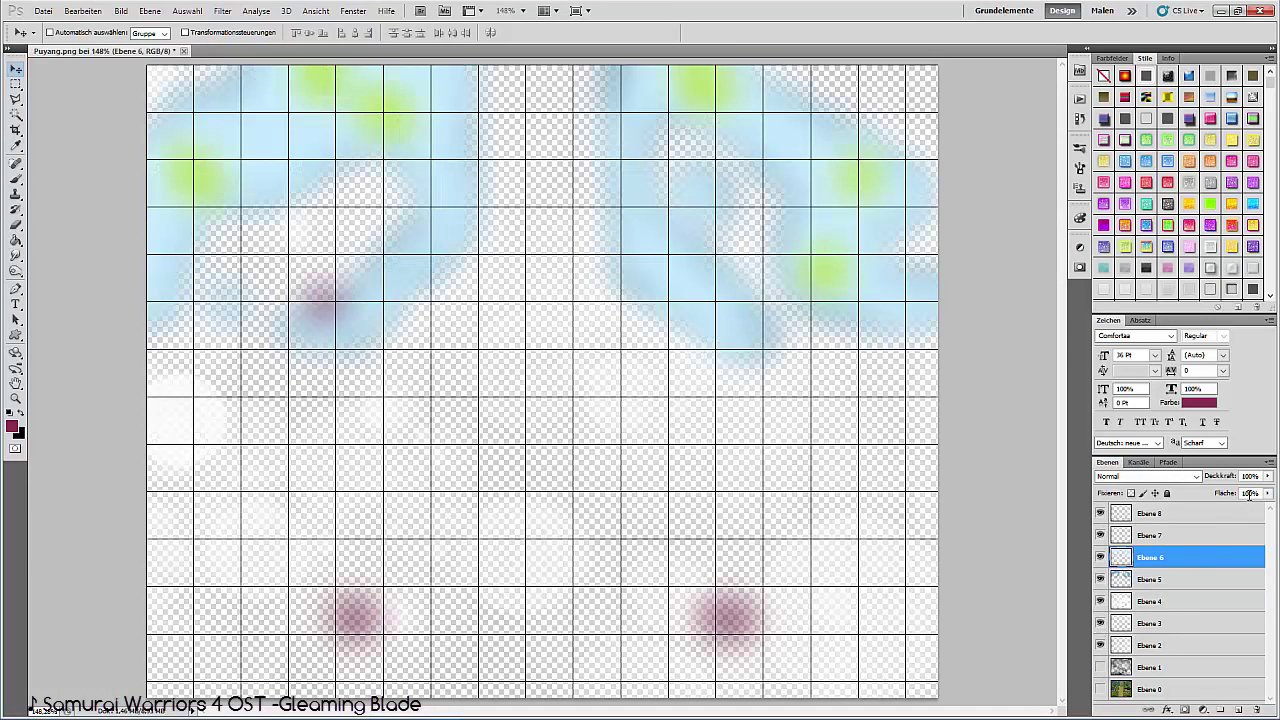
key(shift+7)
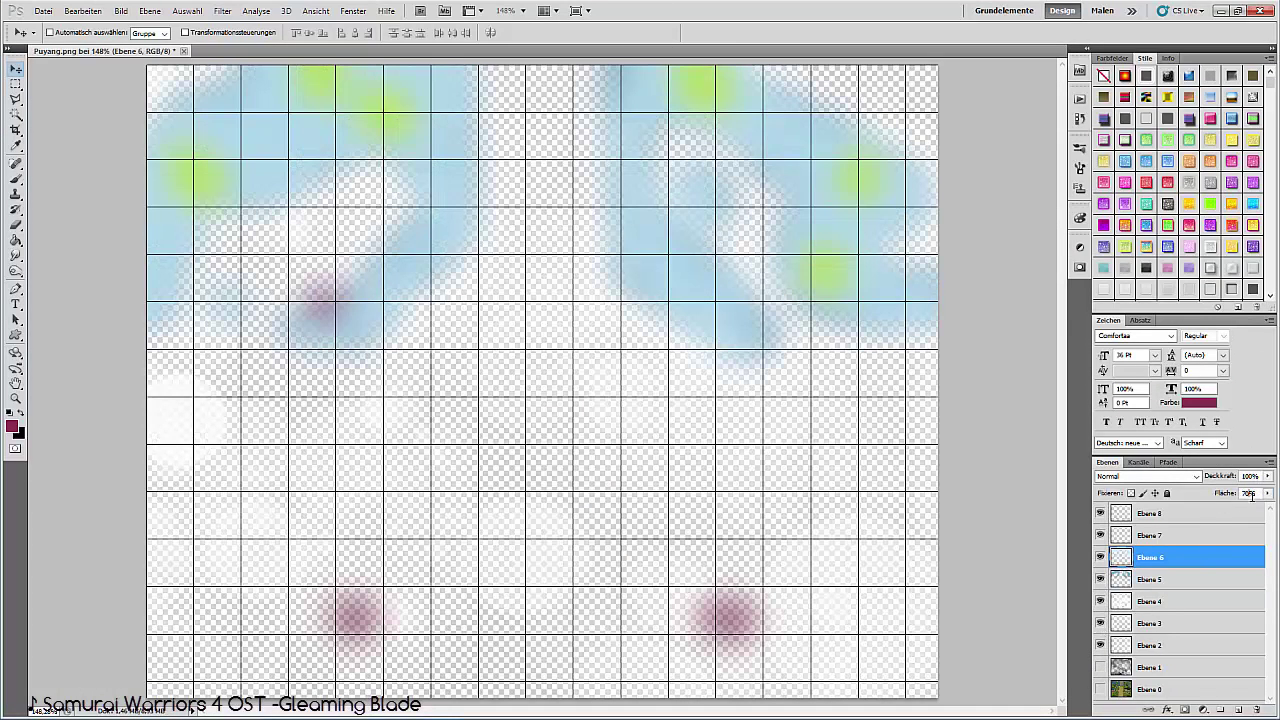
key(alt+bracketleft)
key(shift+5)
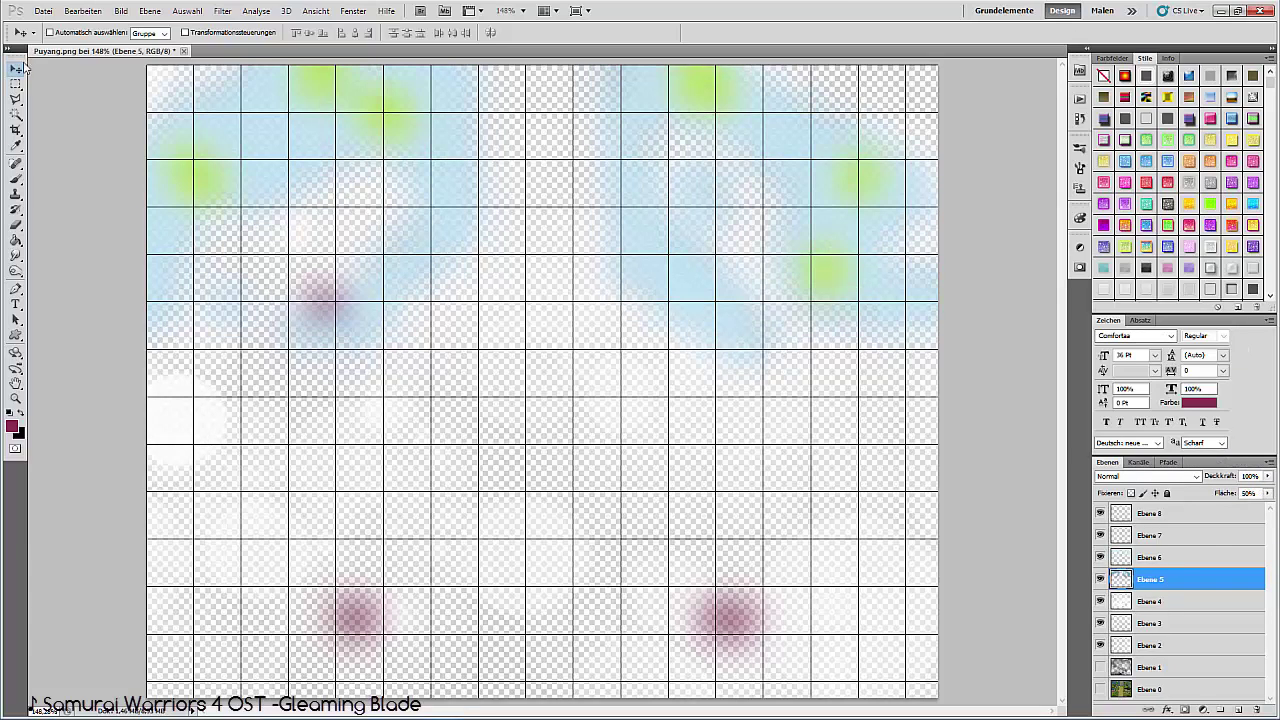
click(43, 11)
click(1150, 566)
click(1164, 540)
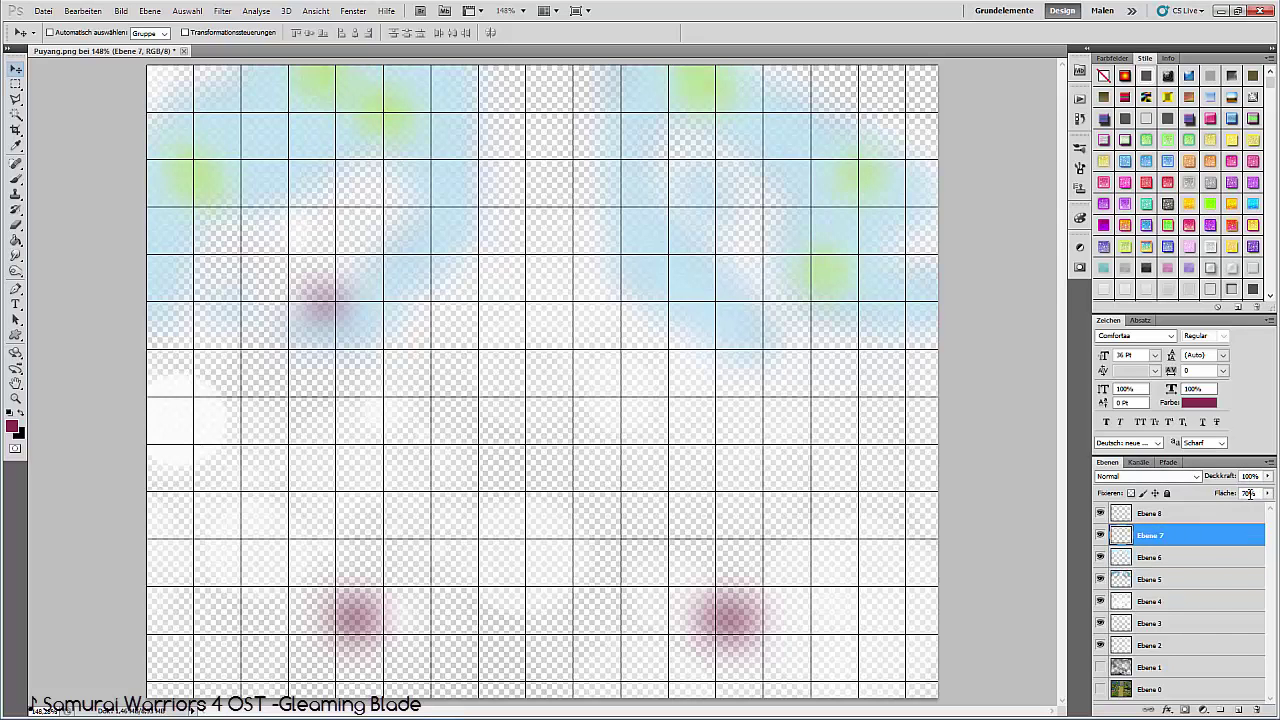
drag(1249, 494, 1240, 494)
click(1165, 516)
Re-export the glows over light32.png via Save for Web and start a new playtest game.
click(43, 11)
click(91, 241)
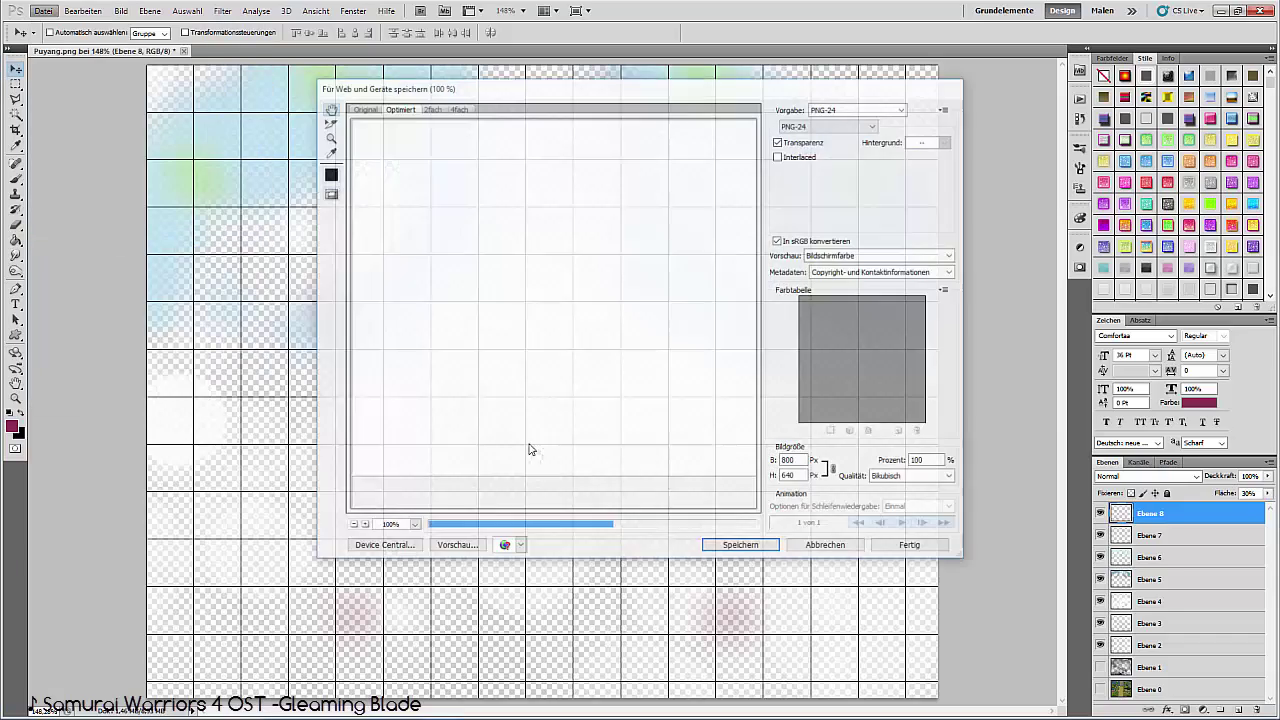
click(735, 547)
key(Return)
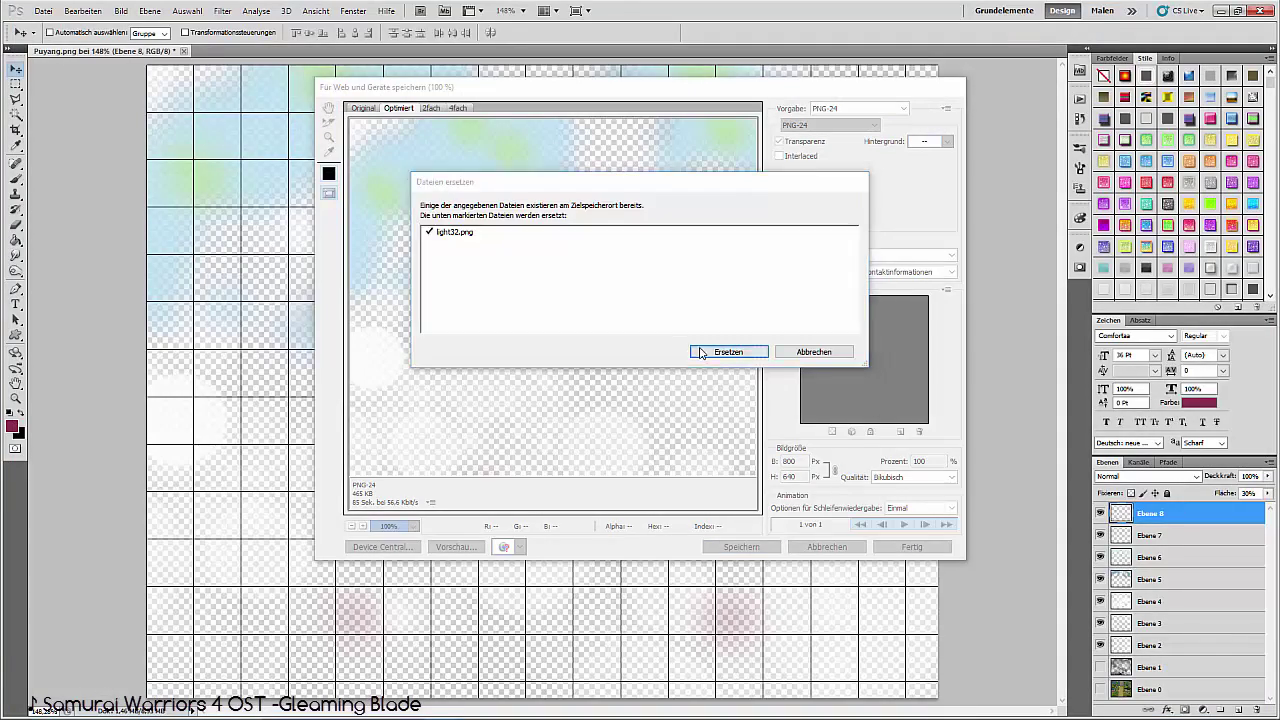
click(722, 351)
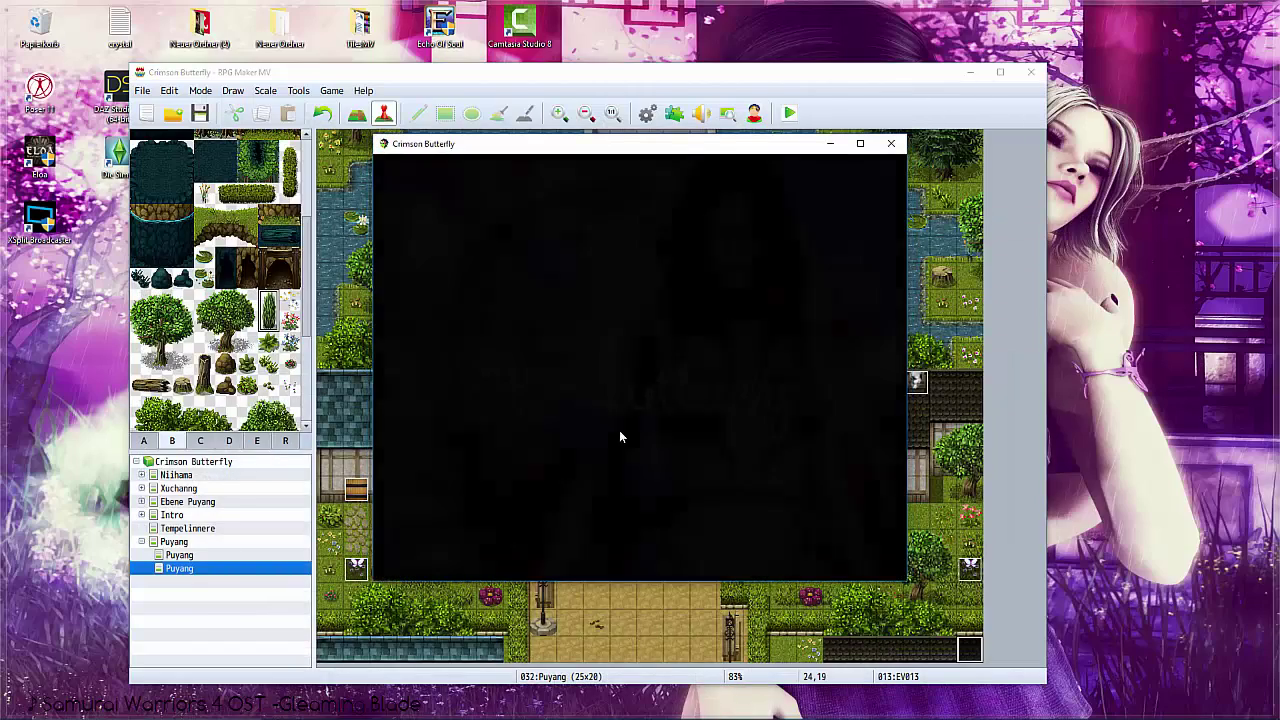
click(622, 437)
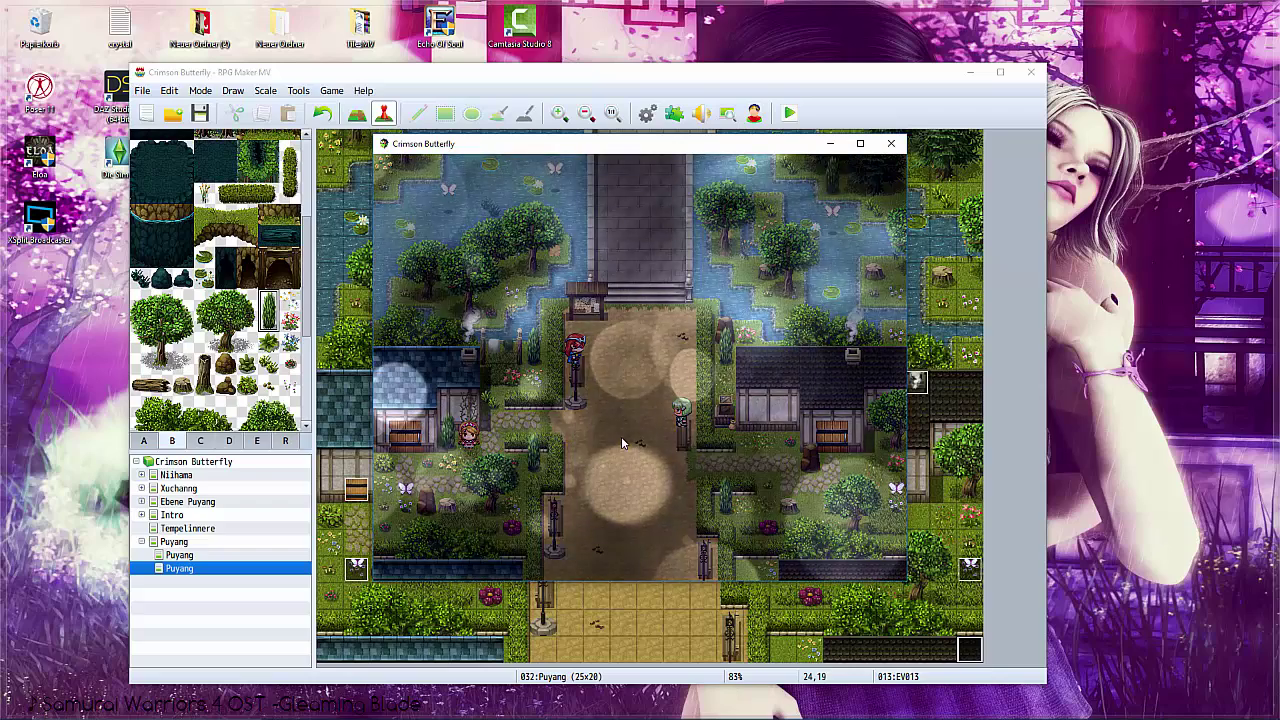